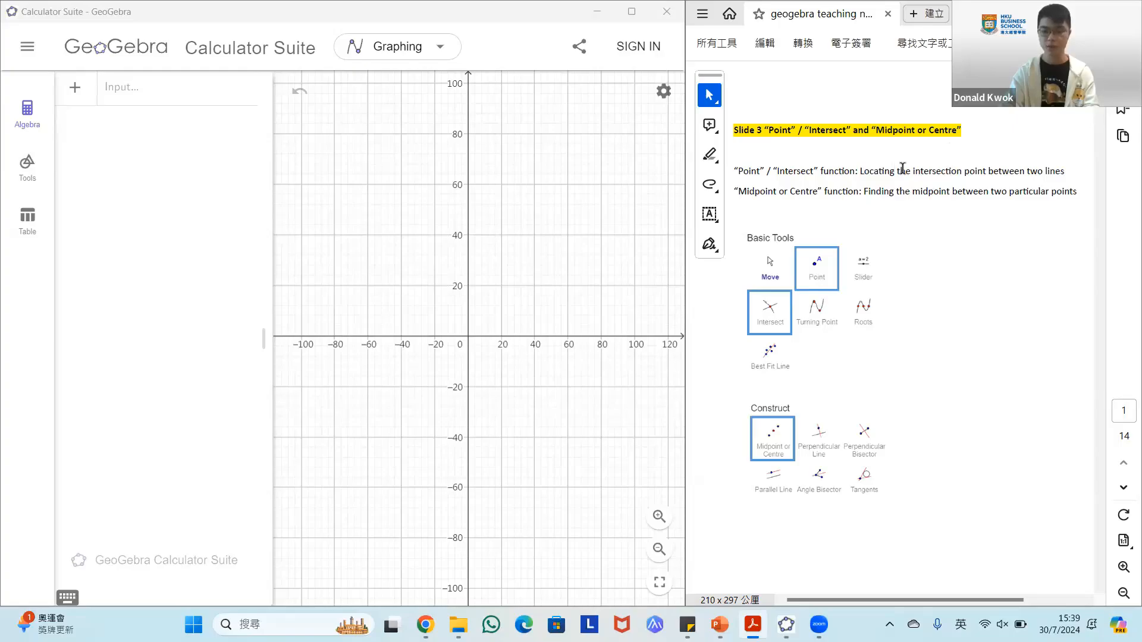
Graph the line y = 100 - 2x in the empty construction
click(187, 111)
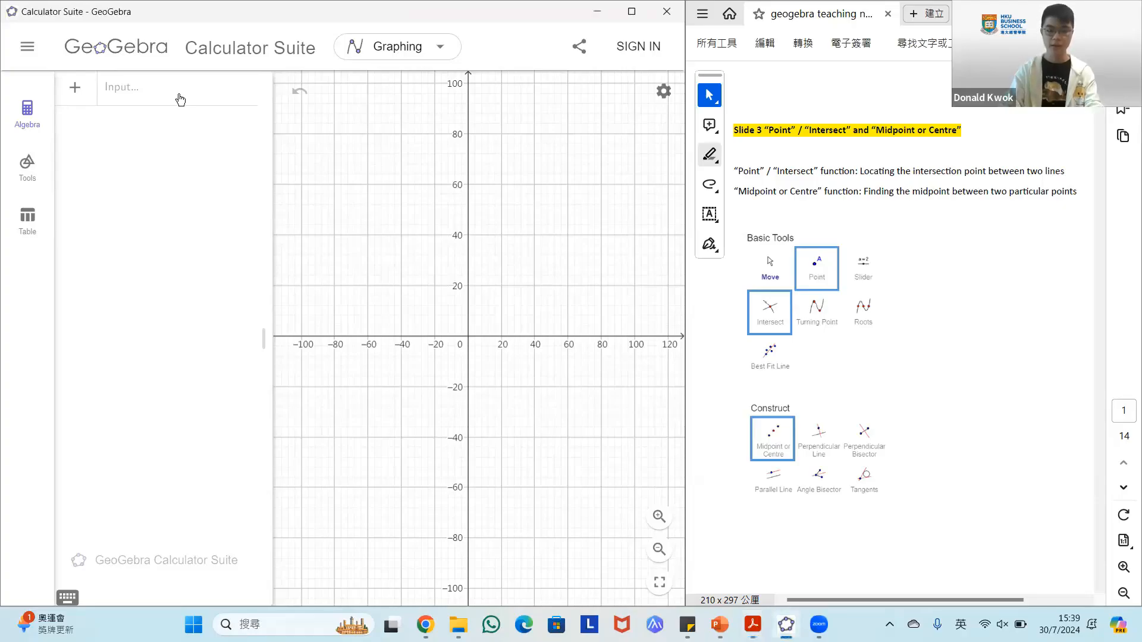
click(181, 99)
text(y=100)
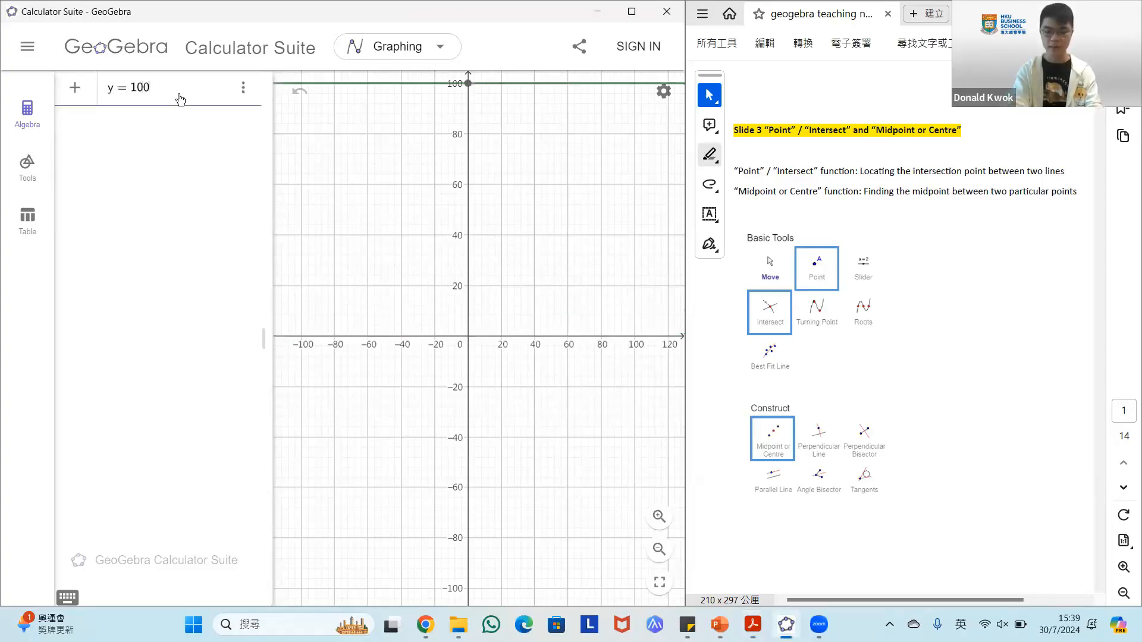
text(-2x)
key(Return)
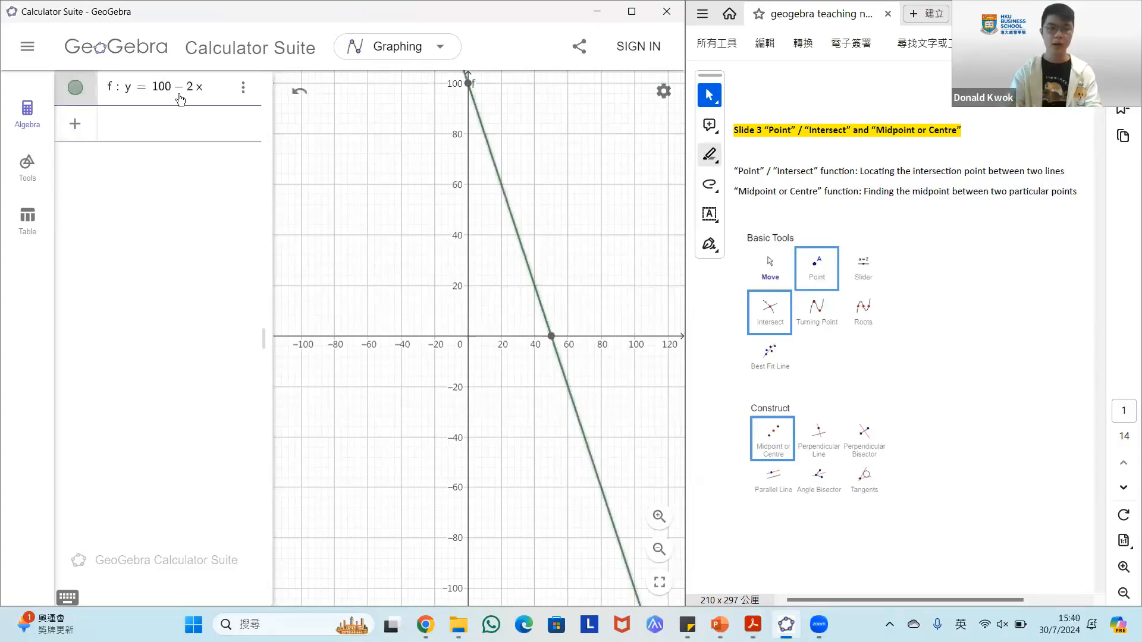
Mark the intersections of the line with the x-axis and the y-axis using Intersect, and display their coordinates
click(344, 327)
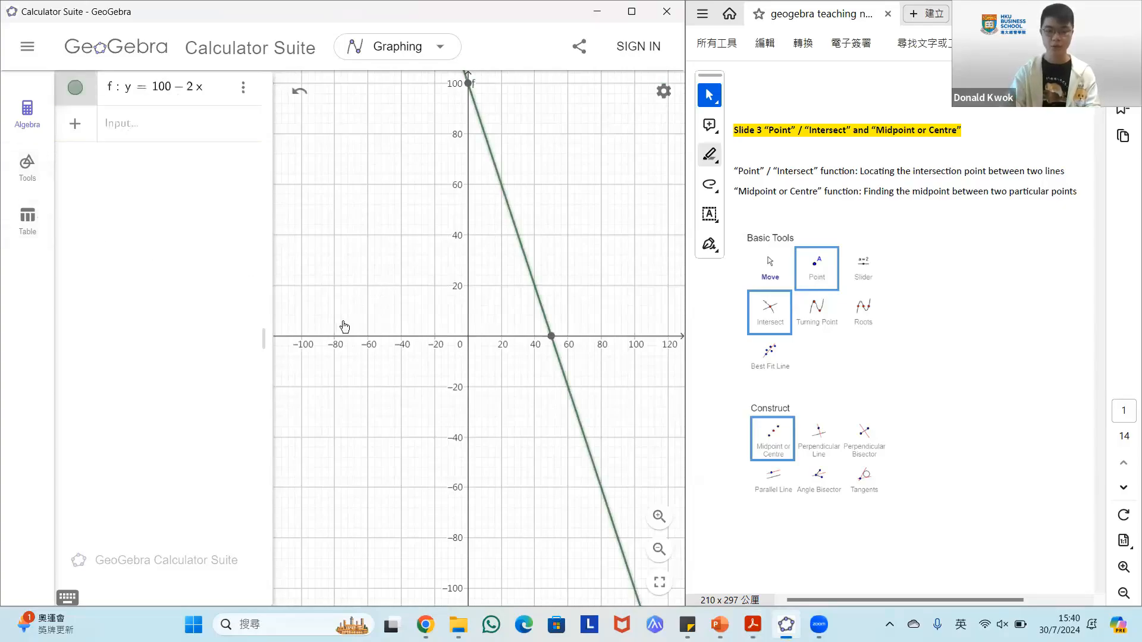
drag(344, 324, 340, 370)
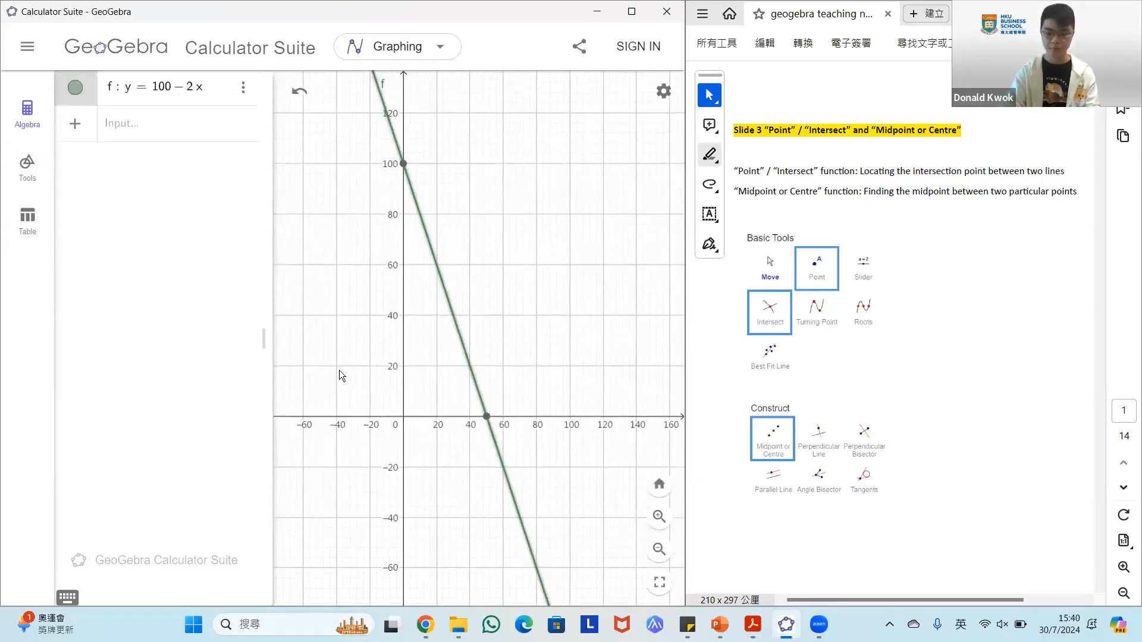
click(27, 169)
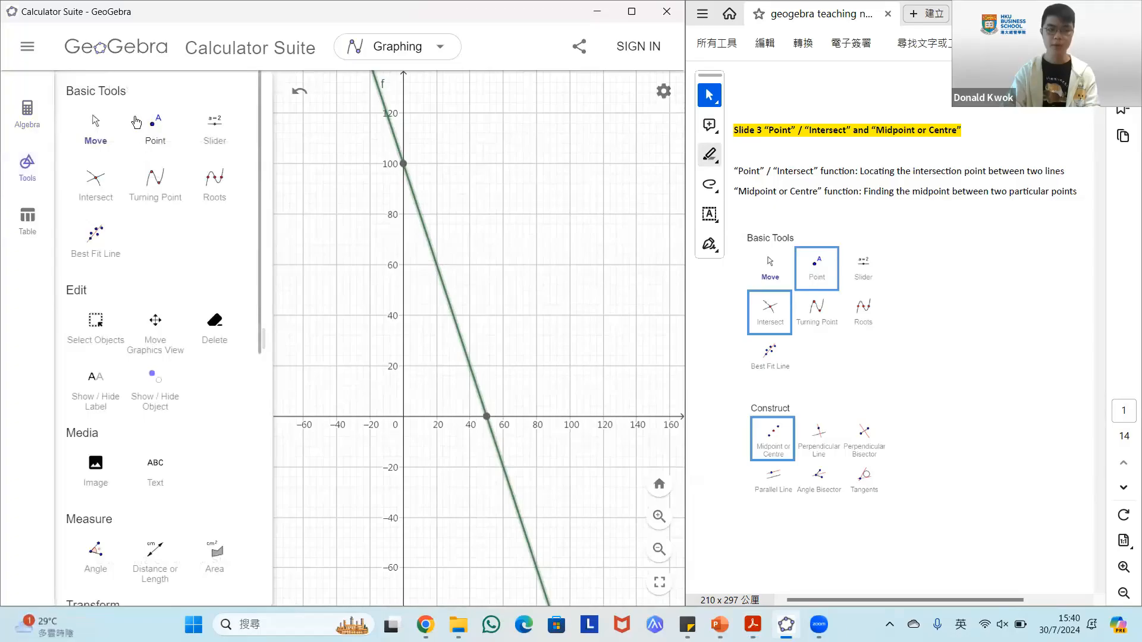
click(91, 187)
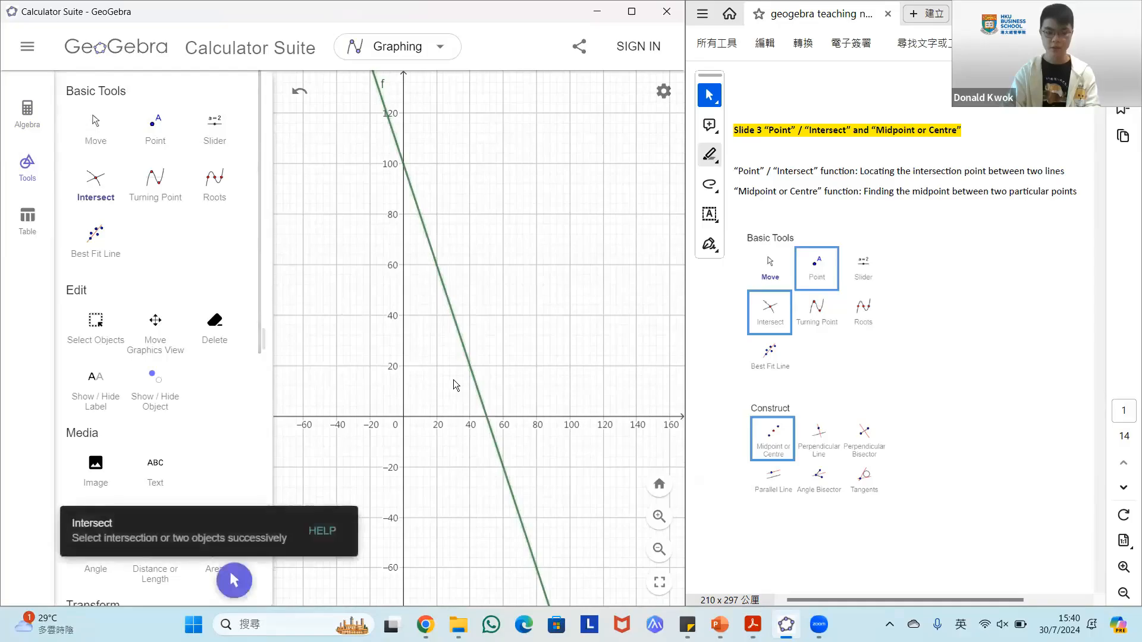
click(487, 418)
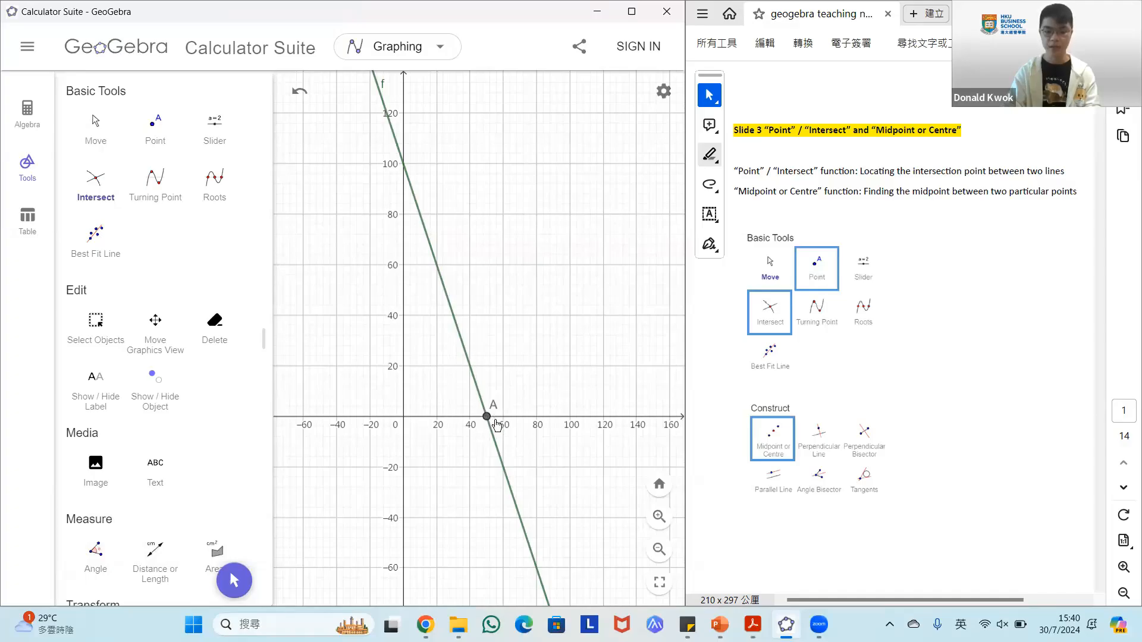
click(404, 165)
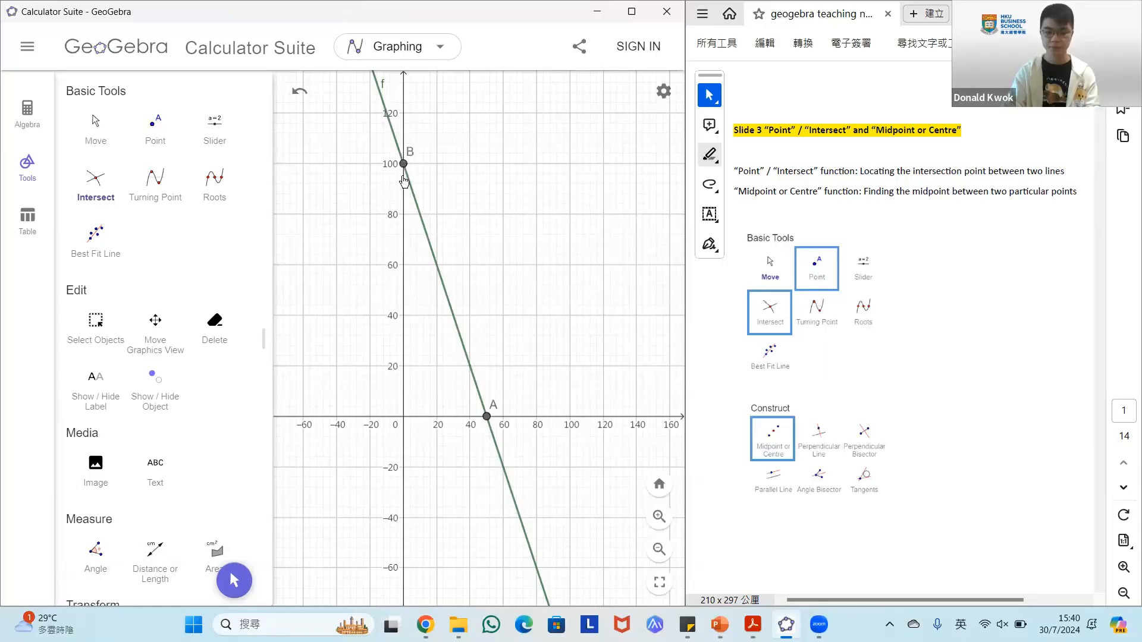
click(27, 113)
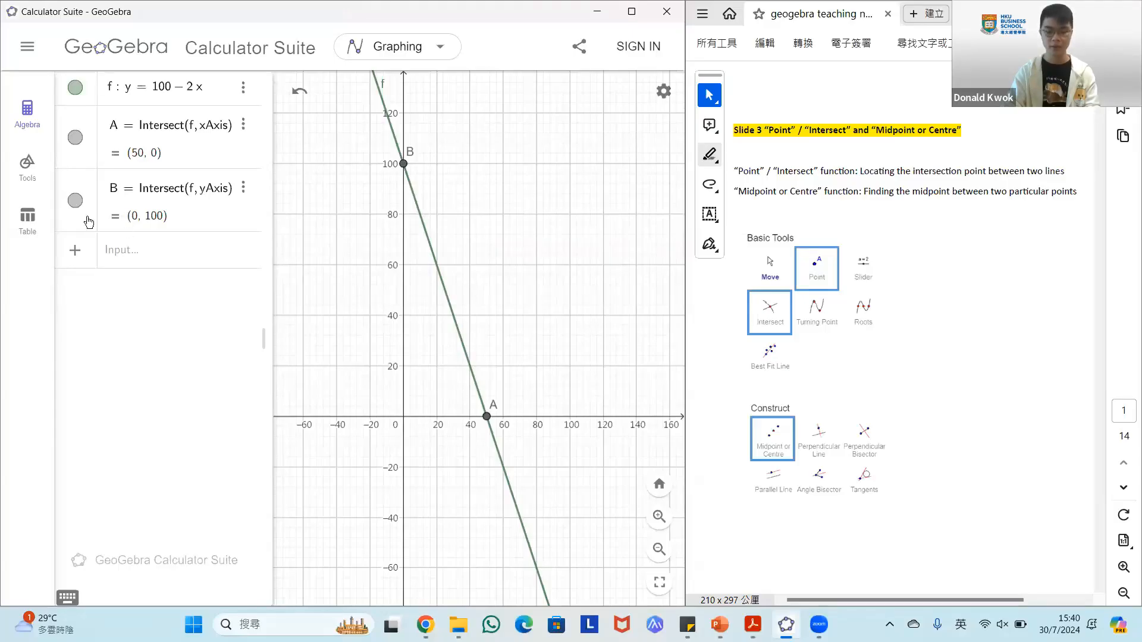
Construct the midpoint between intersection points A and B, and display its coordinates
click(37, 167)
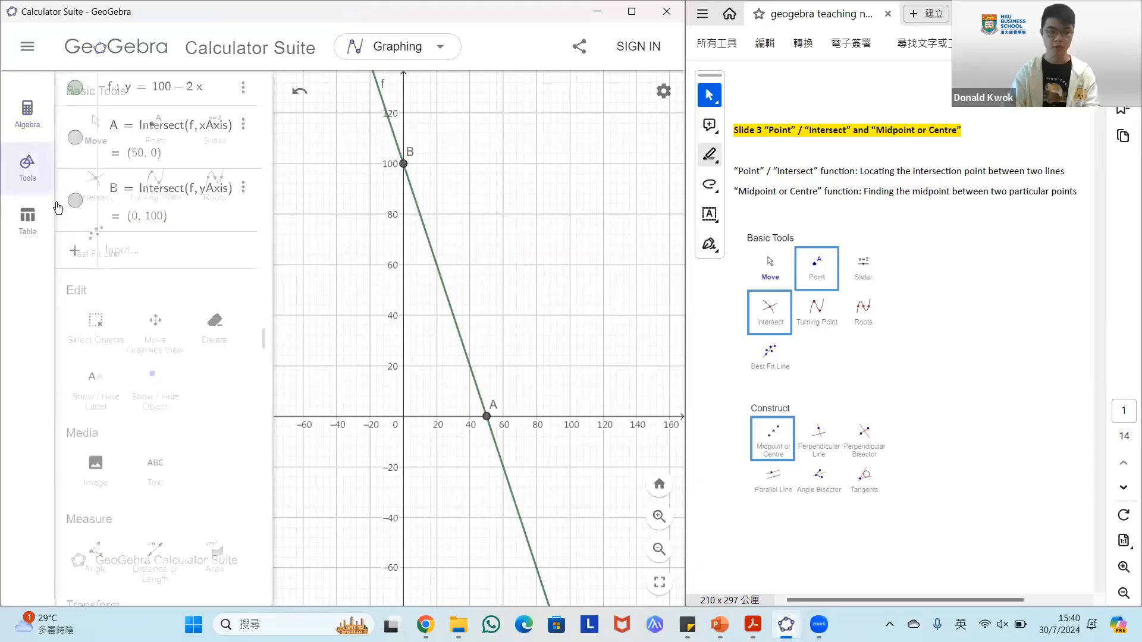
scroll(142, 314, down, 3)
scroll(141, 306, down, 5)
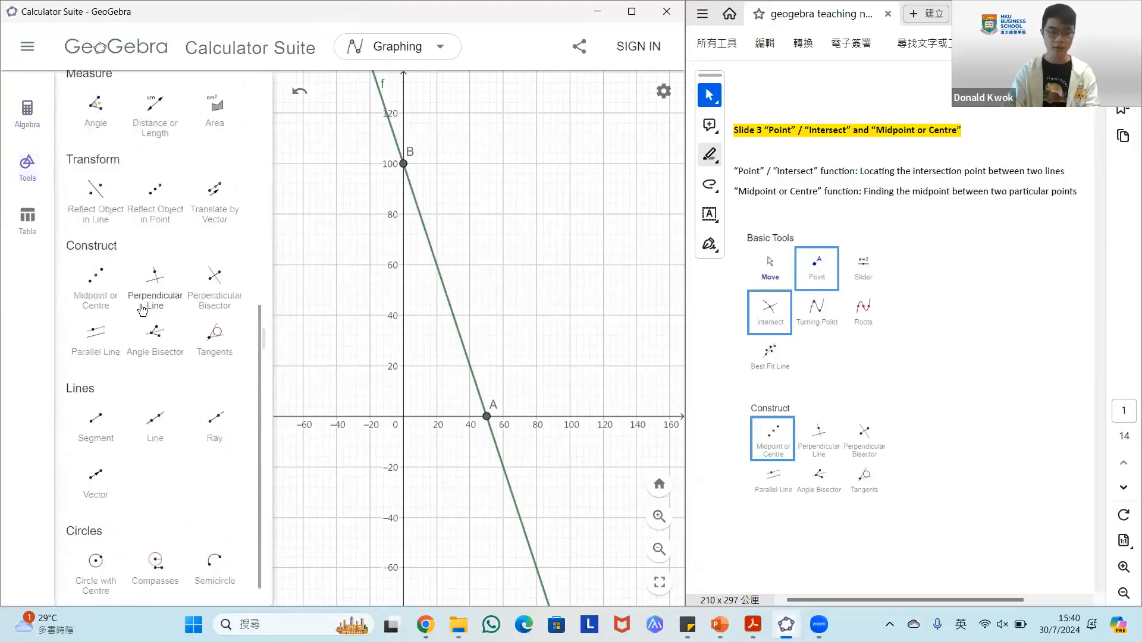
click(100, 290)
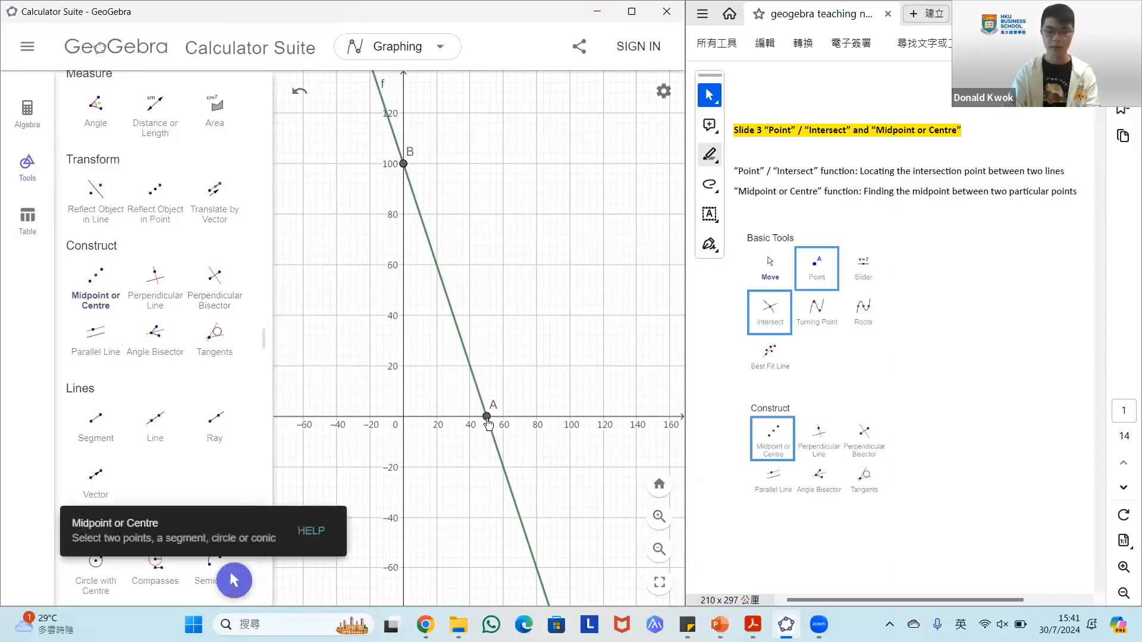
click(487, 418)
click(405, 165)
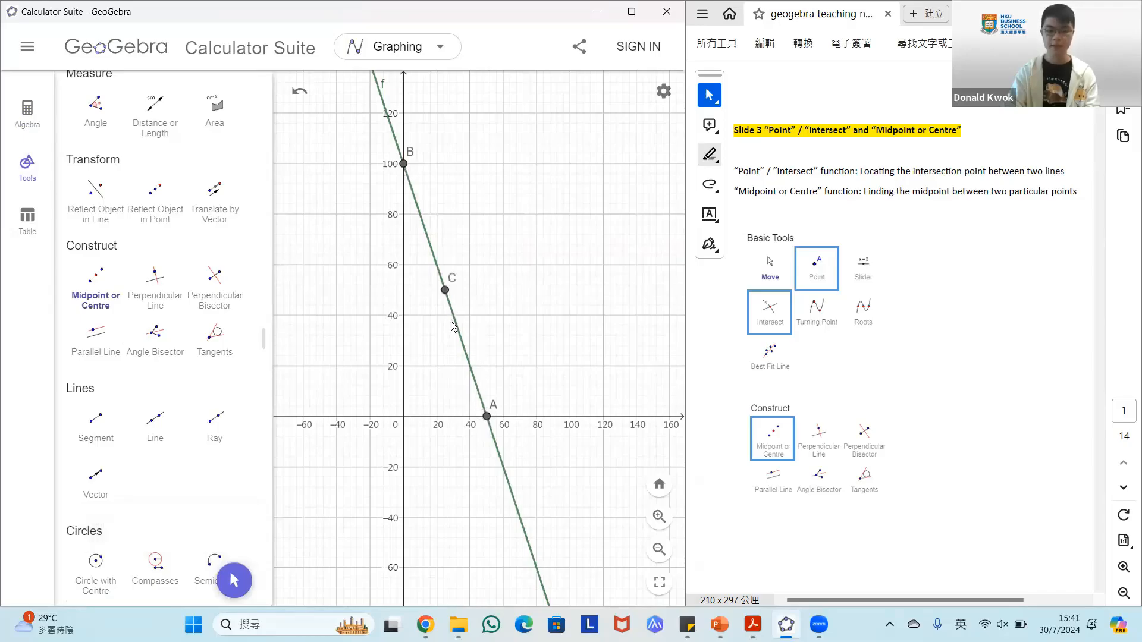
click(26, 122)
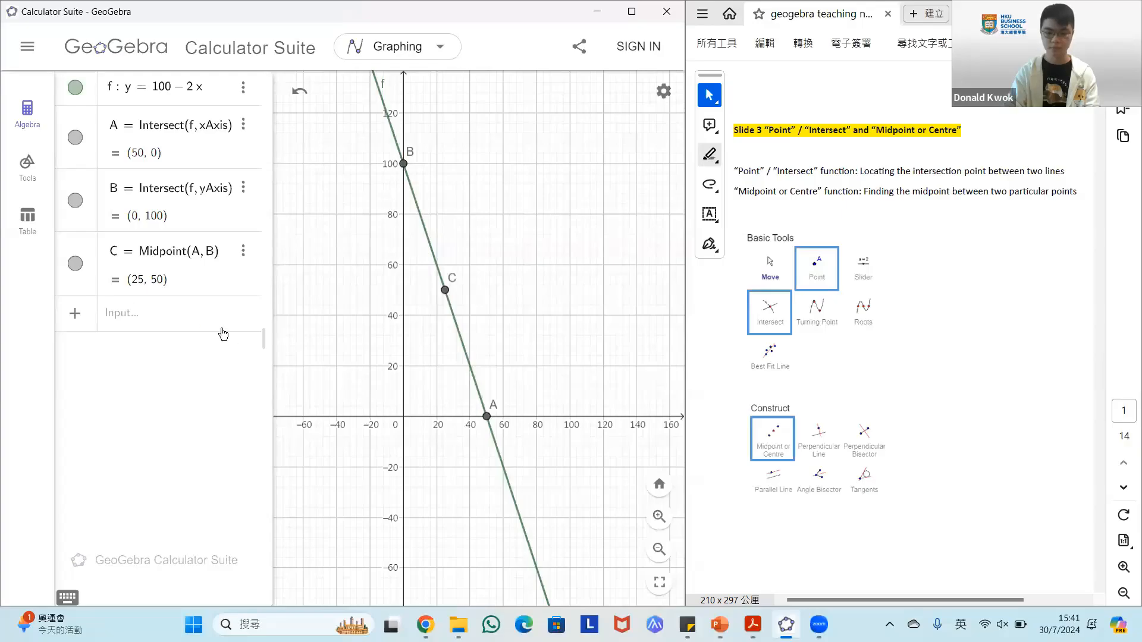
Clear the whole construction without saving it and advance the PDF notes to Slide 4 on "Line" and "Segment"
click(28, 47)
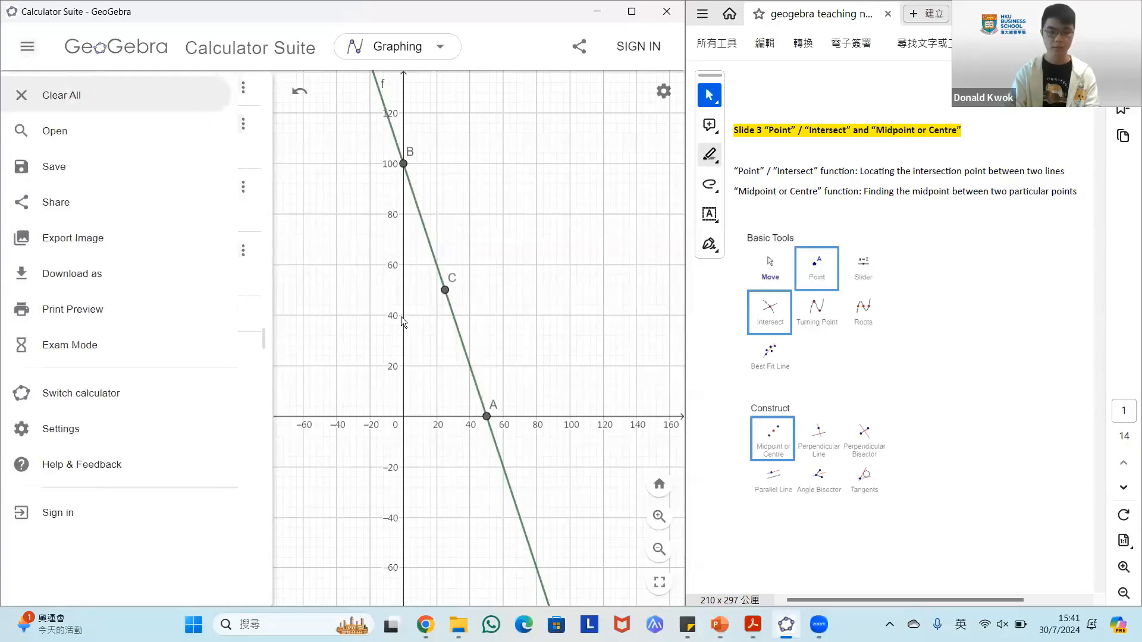
click(48, 163)
click(418, 384)
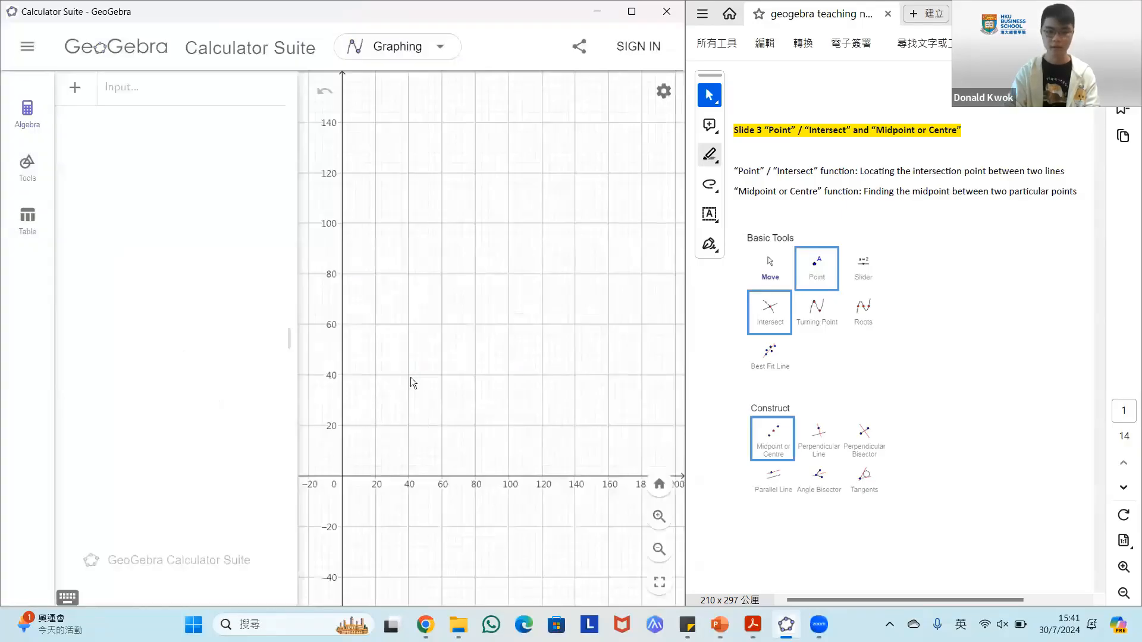
click(909, 140)
scroll(909, 141, down, 3)
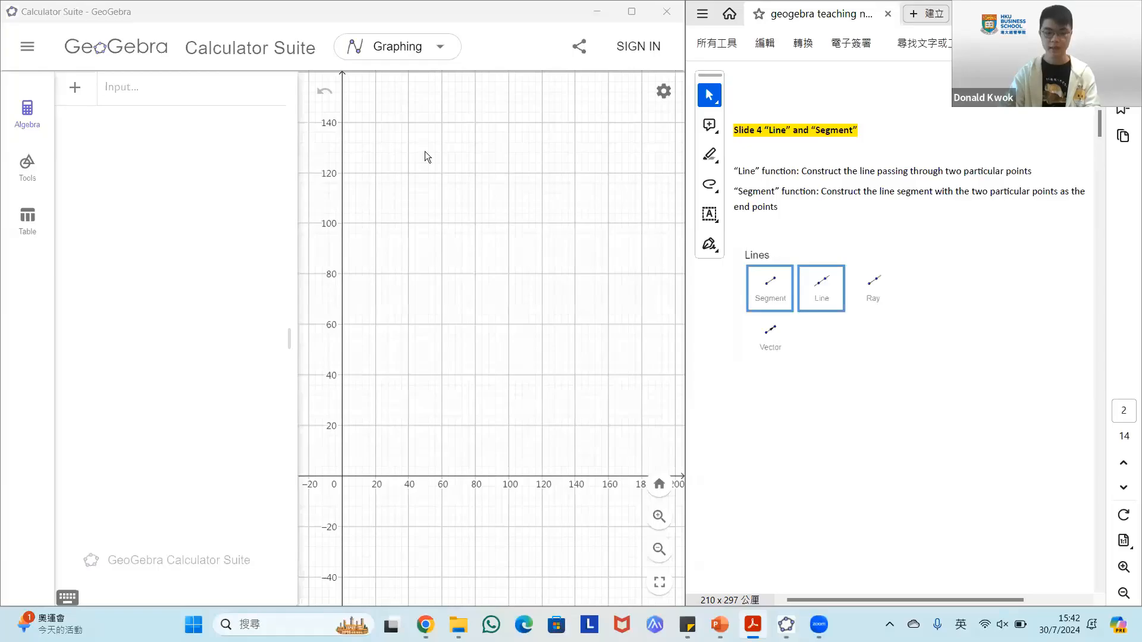
Add the two points (2, 8) and (6, 4) to the empty construction
click(121, 100)
text((2,8))
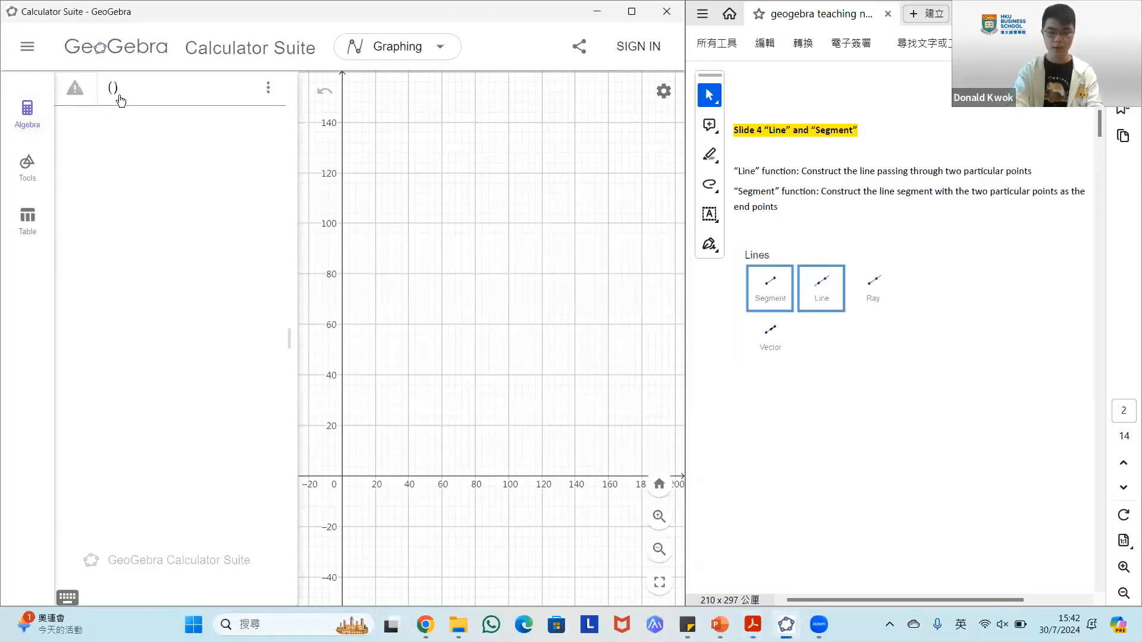
key(Return)
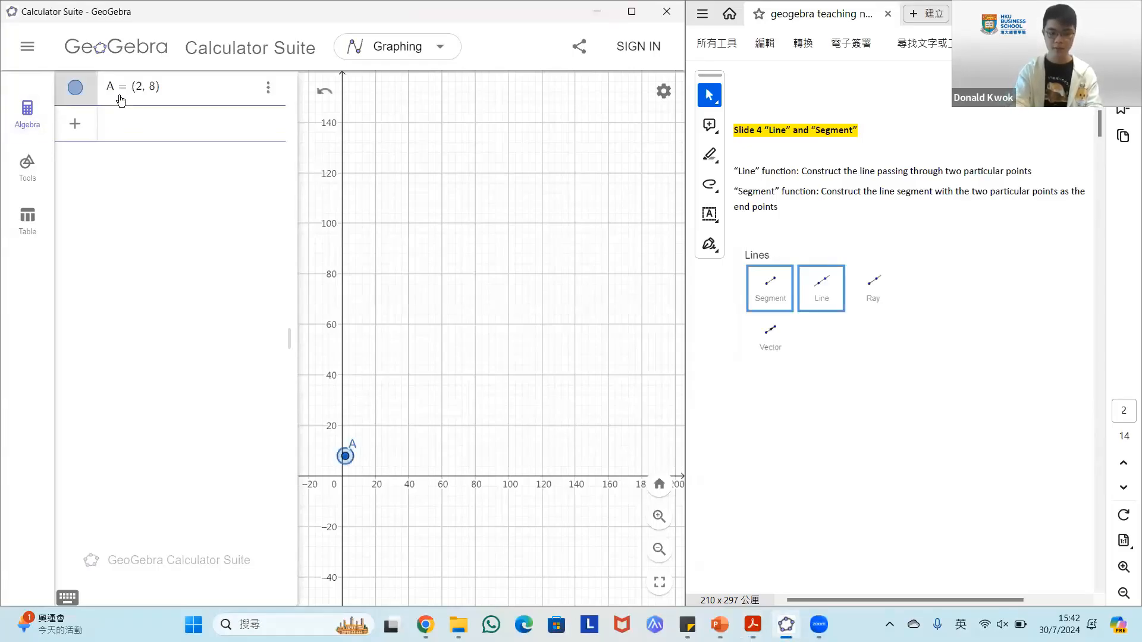
text((6,4))
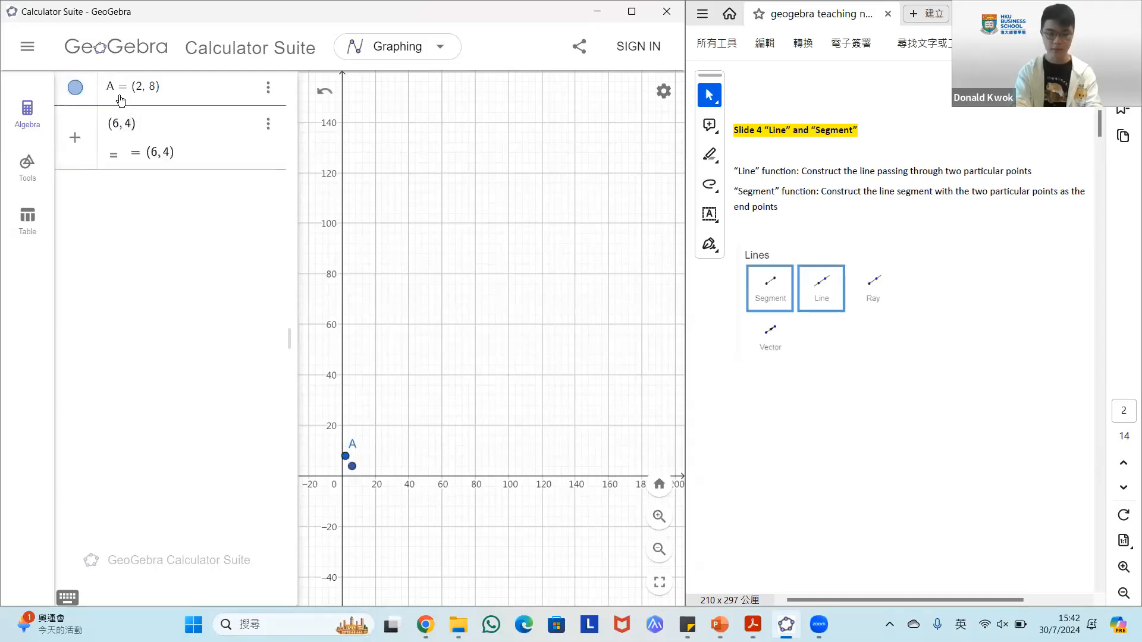
key(Return)
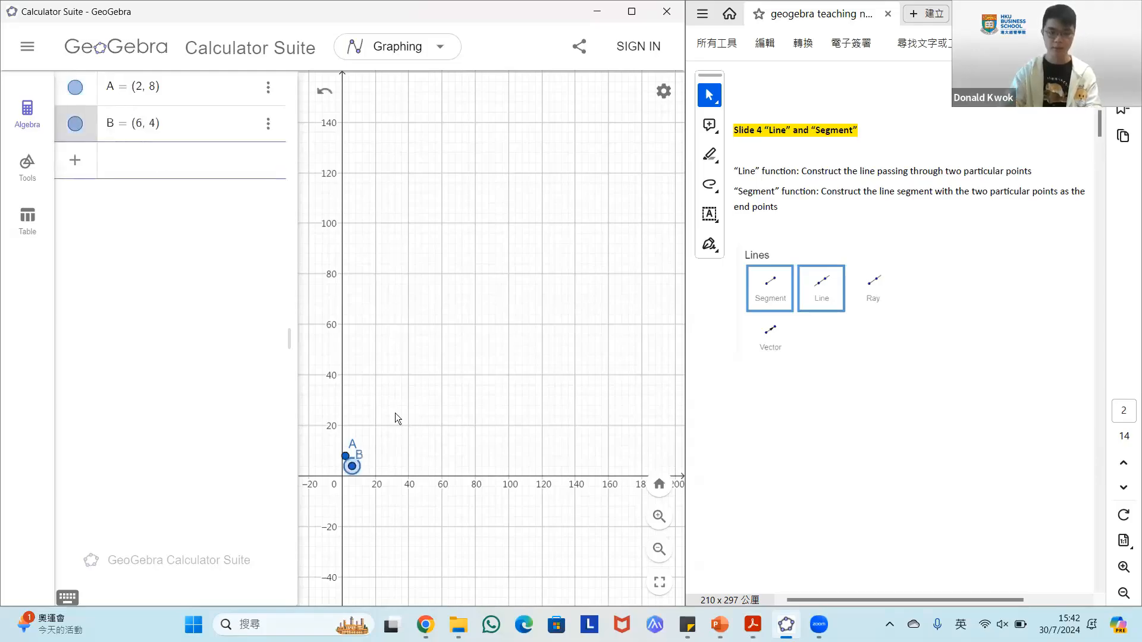
Construct a line through points A and B with the Line tool and display its equation
scroll(383, 456, up, 5)
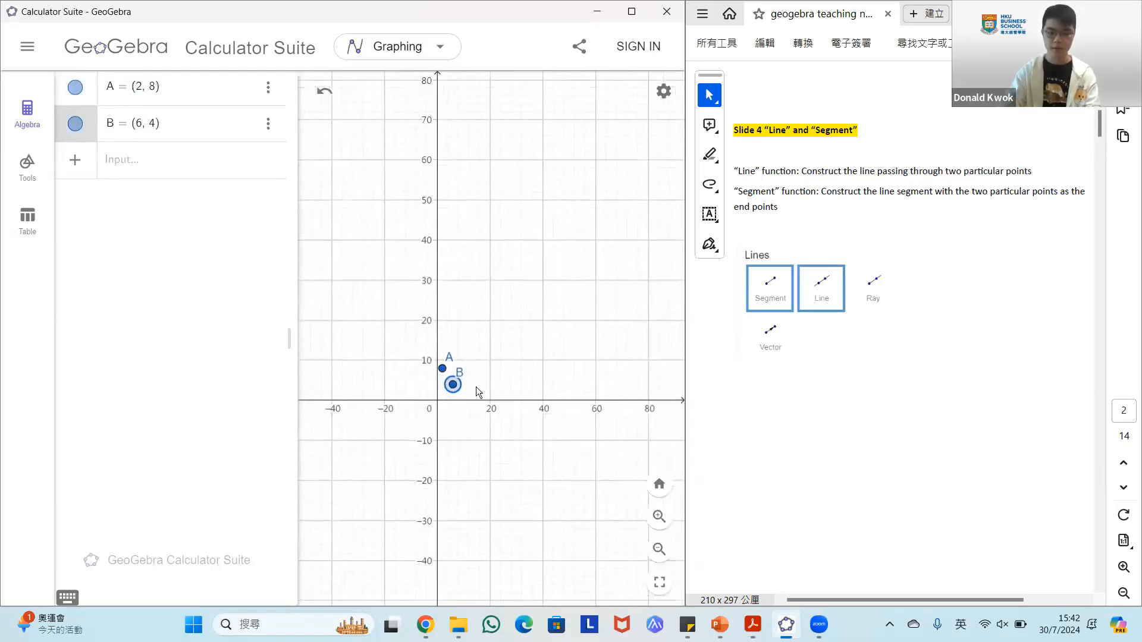
scroll(461, 389, up, 3)
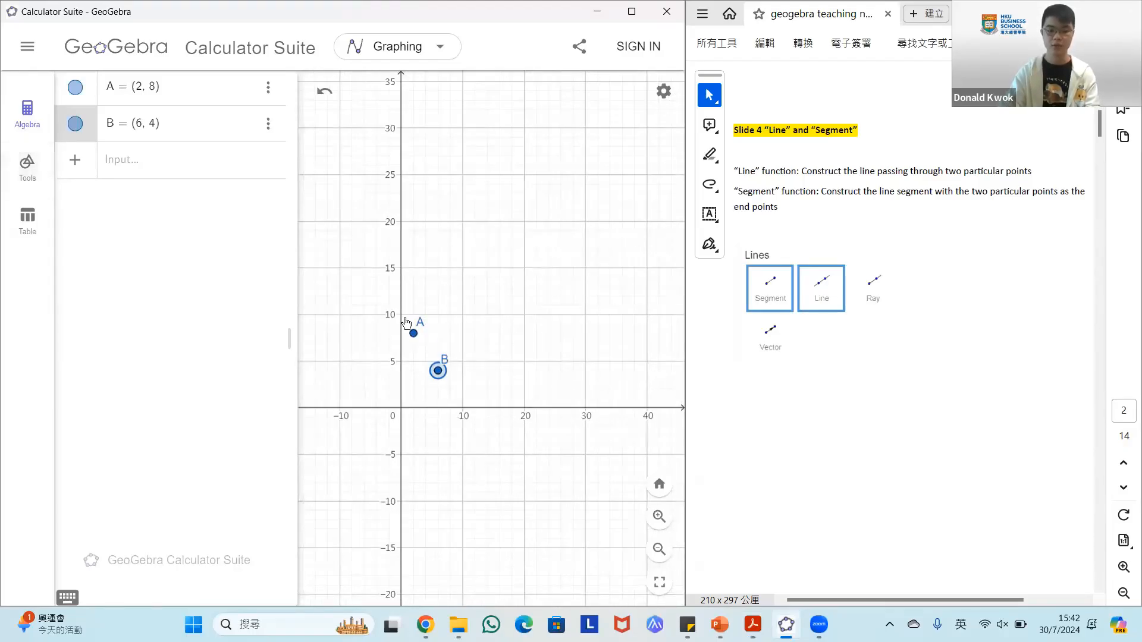
click(31, 172)
scroll(103, 362, down, 8)
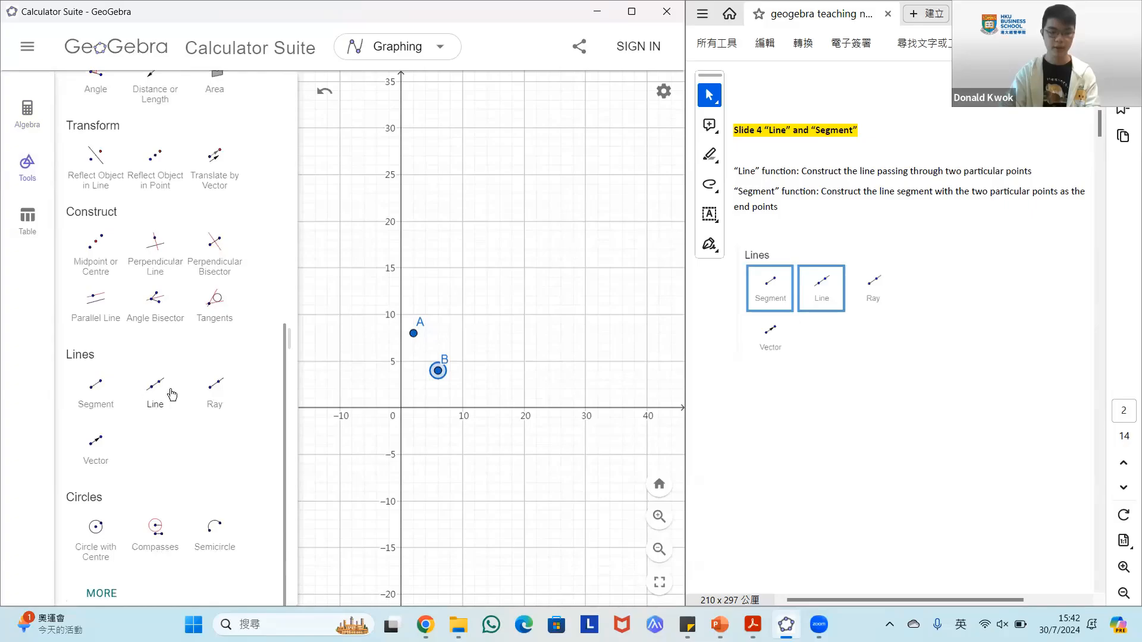
click(153, 402)
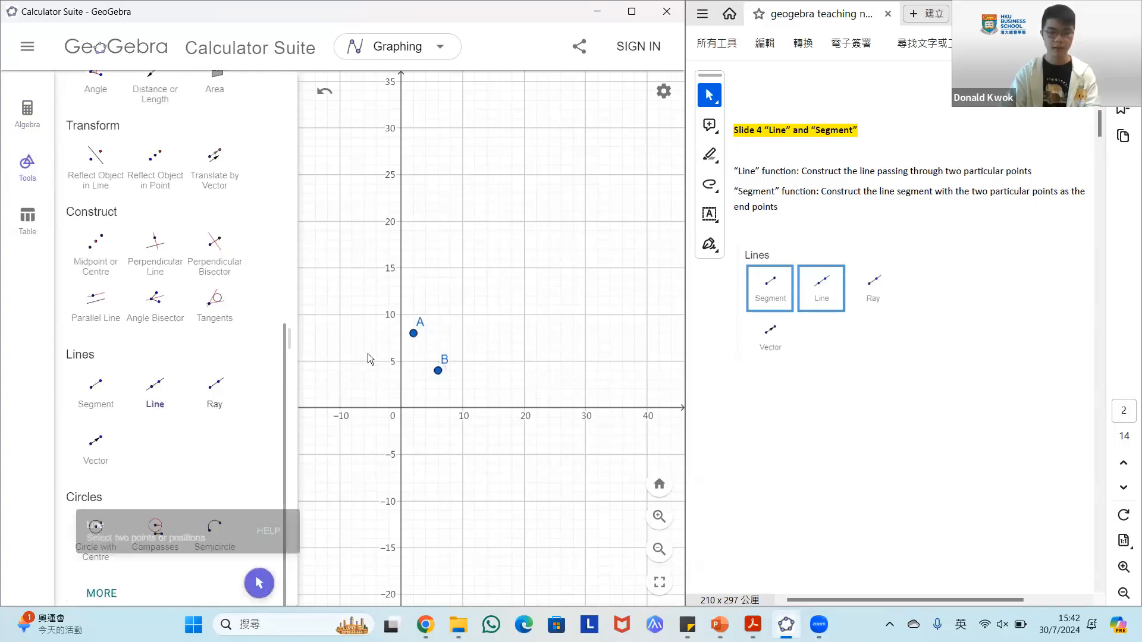
click(414, 335)
click(438, 370)
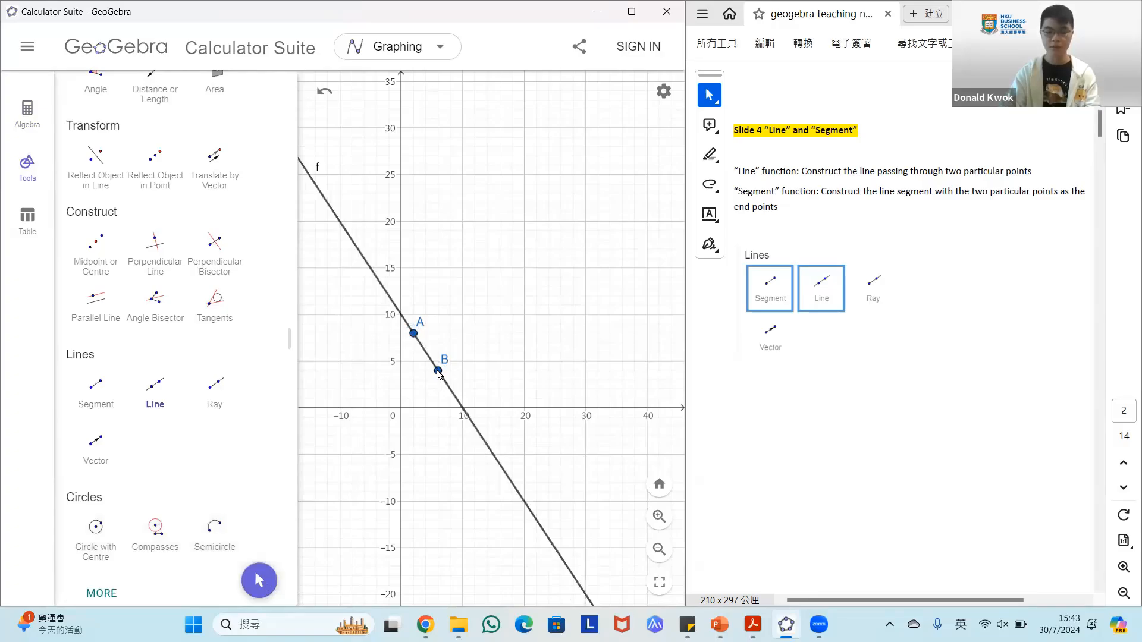
click(28, 109)
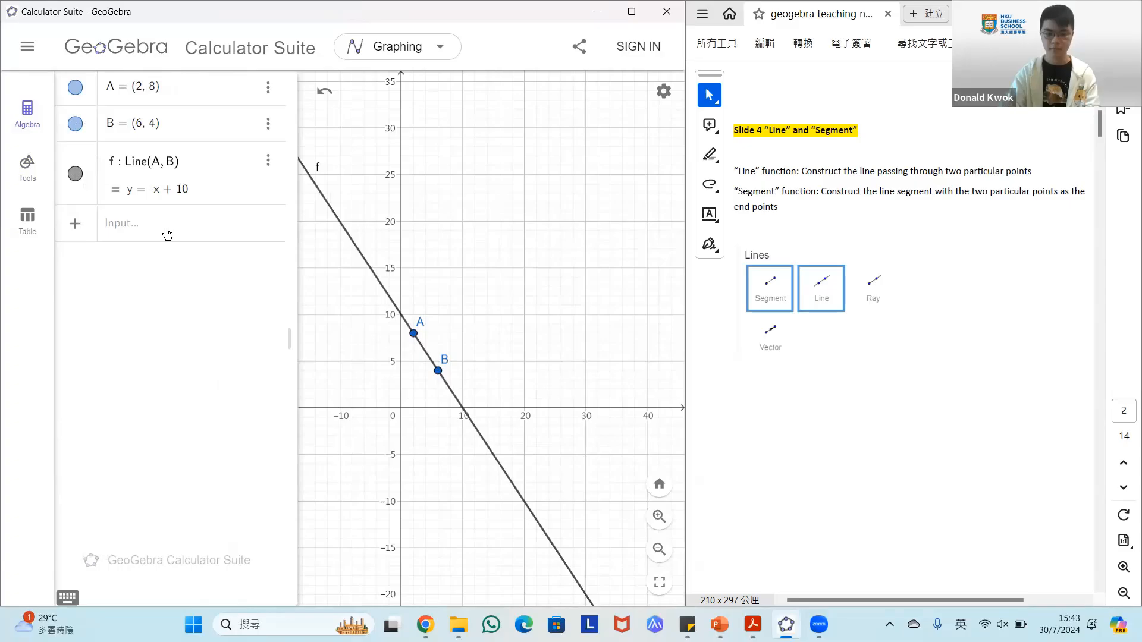
Delete line f, connect points A and B with a segment instead, and display the segment's length
click(268, 163)
click(299, 233)
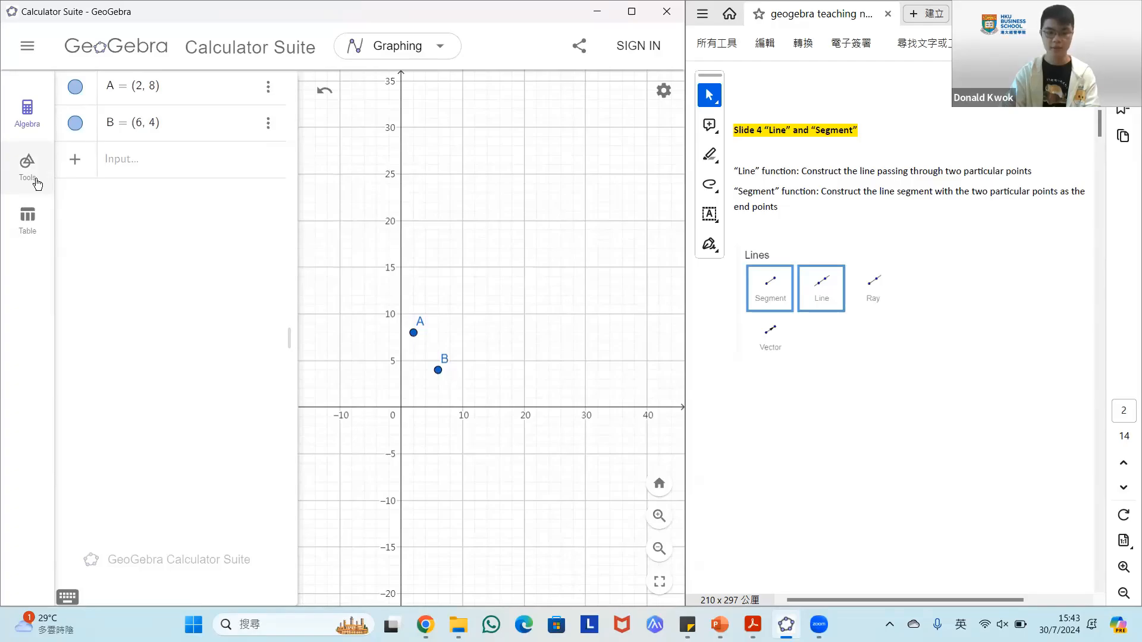
click(37, 184)
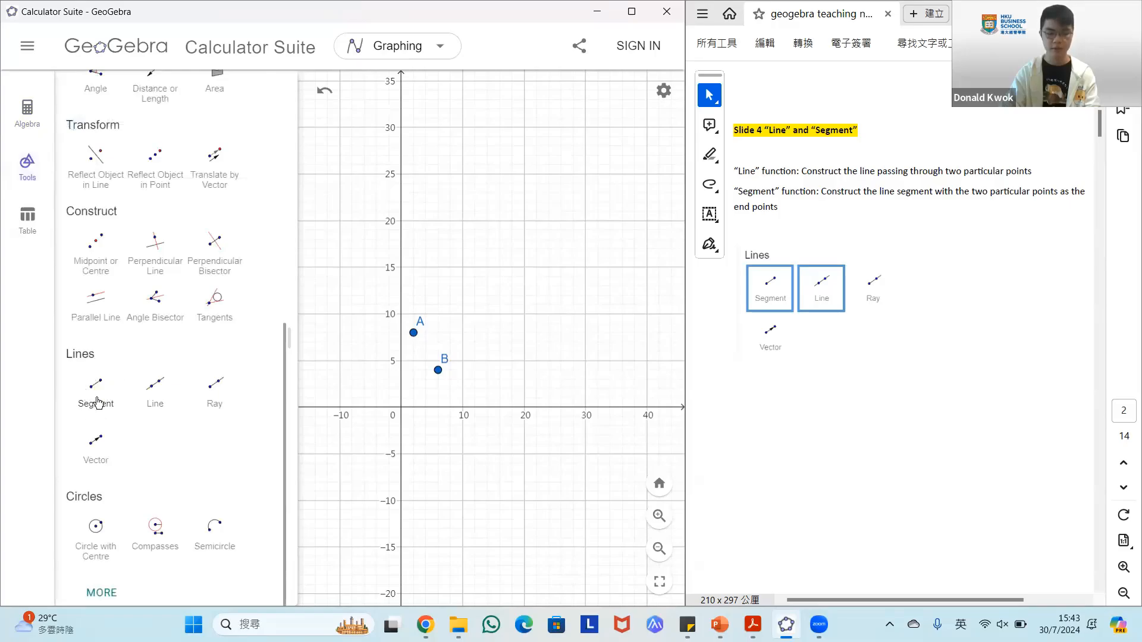
click(91, 387)
click(414, 333)
click(438, 375)
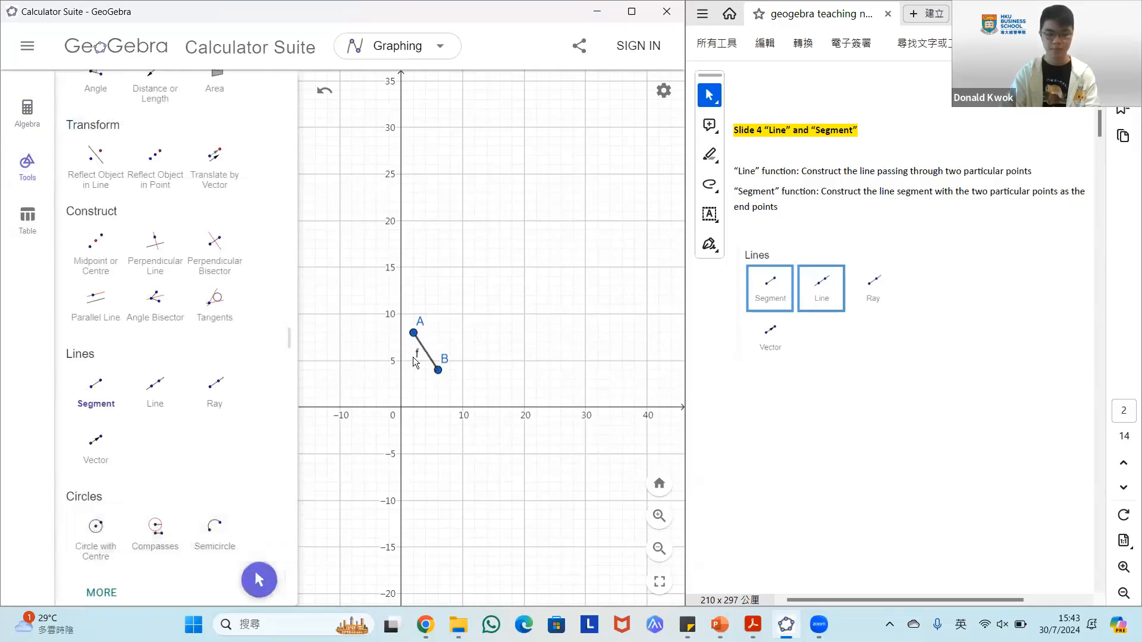
click(28, 113)
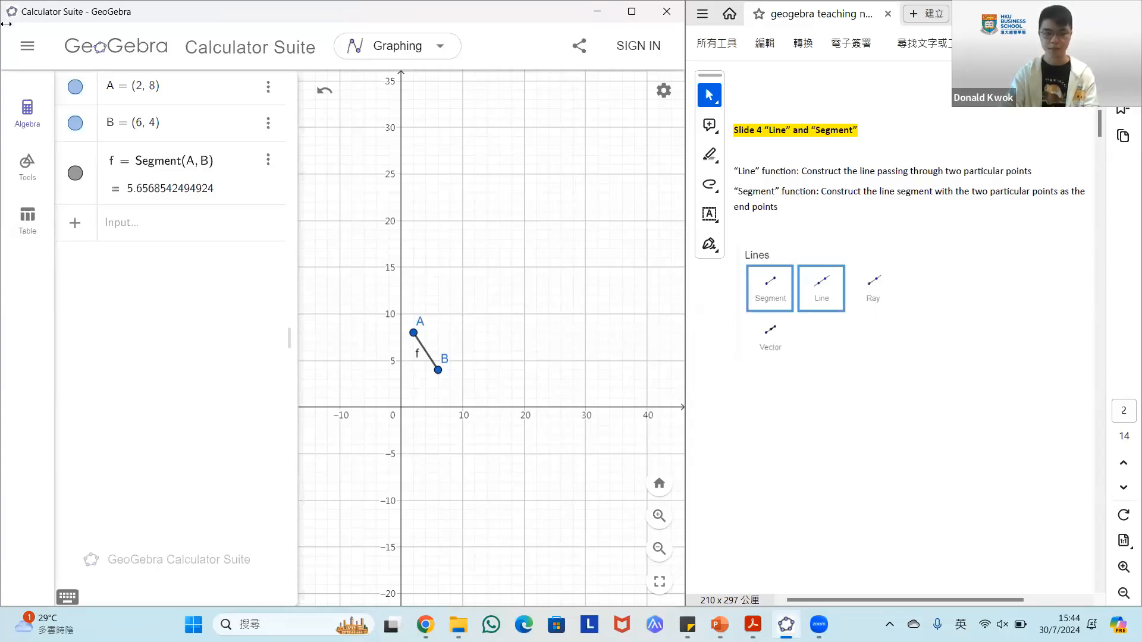
Clear the segment construction without saving it and advance the PDF notes to the Slide 5-6 application problem sets
click(27, 46)
click(48, 163)
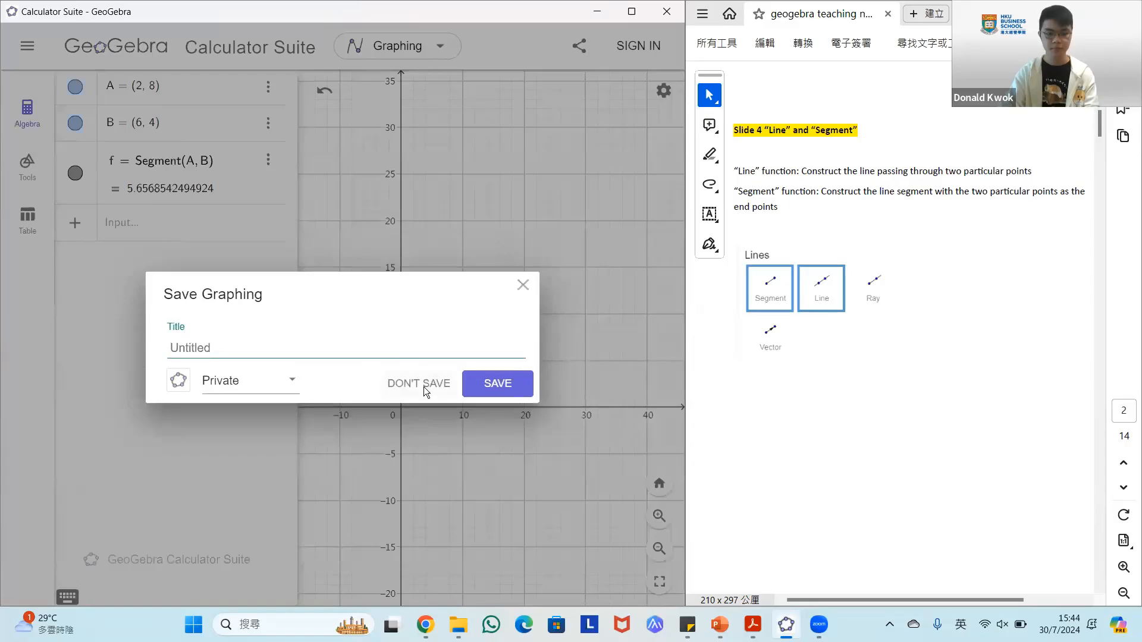
click(426, 383)
click(1124, 487)
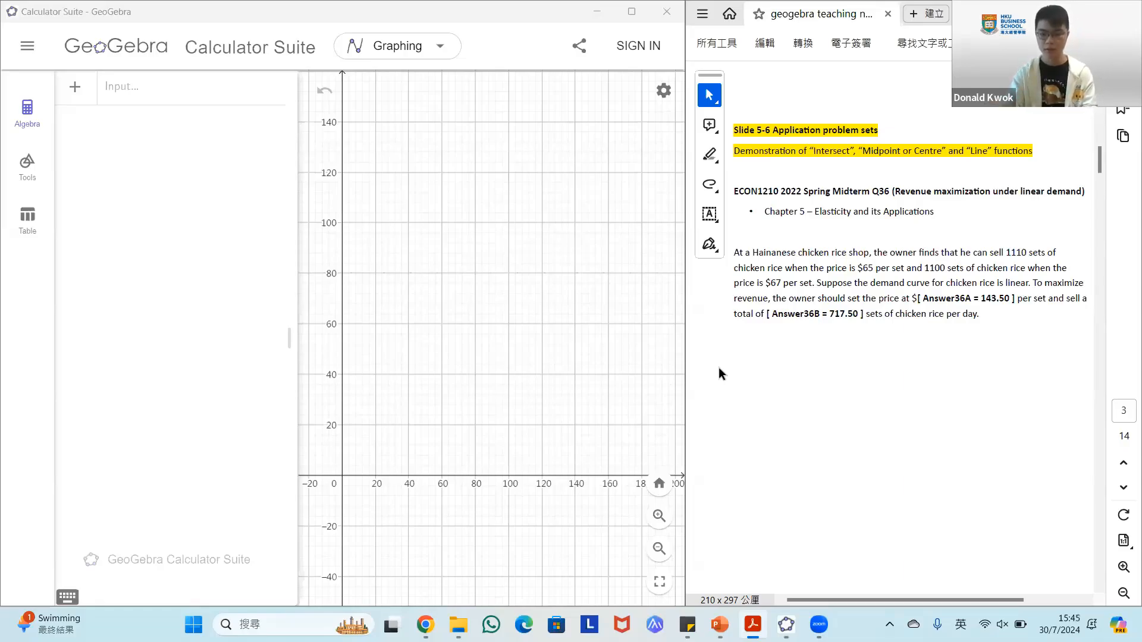
Add the two demand points (1110, 65) and (1100, 67) to the empty construction
click(202, 98)
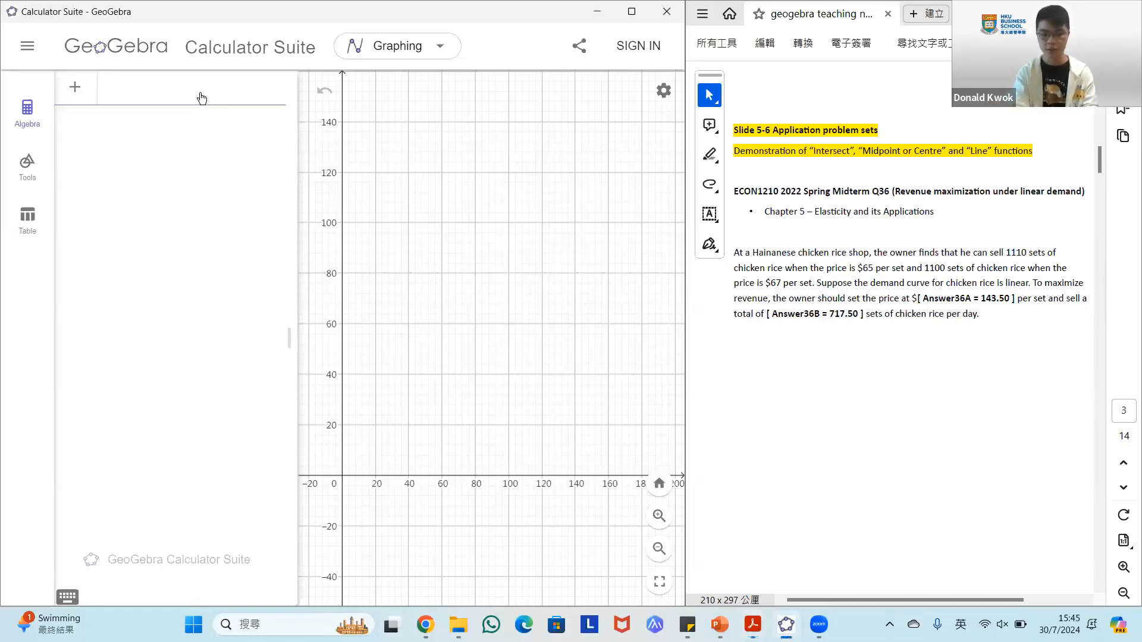
text((11)
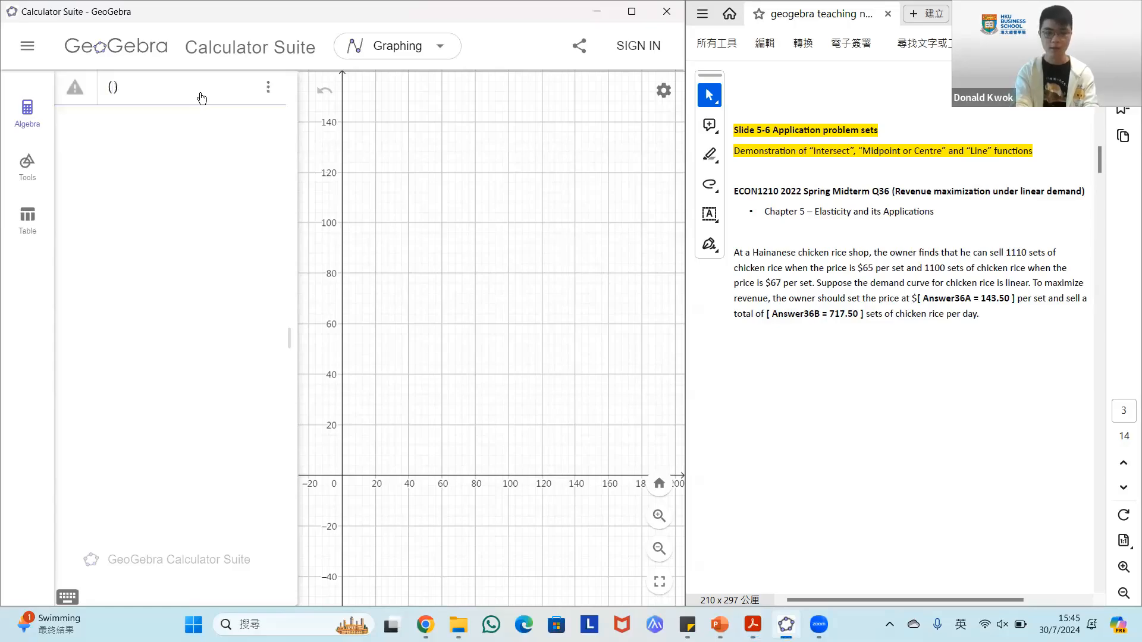
text(10, )
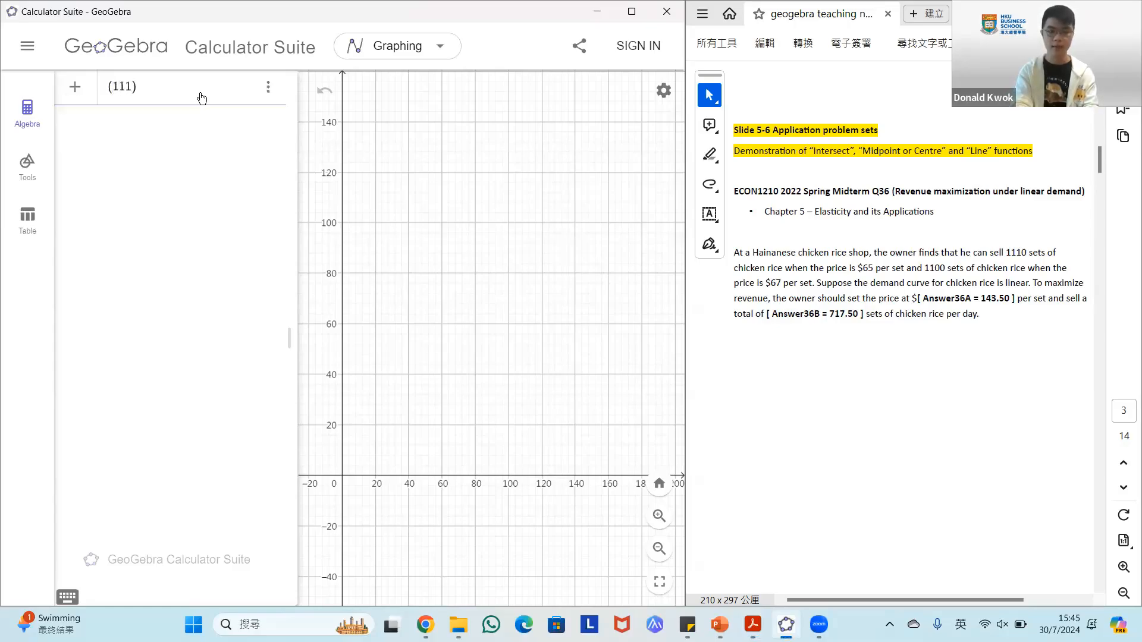
text(65)
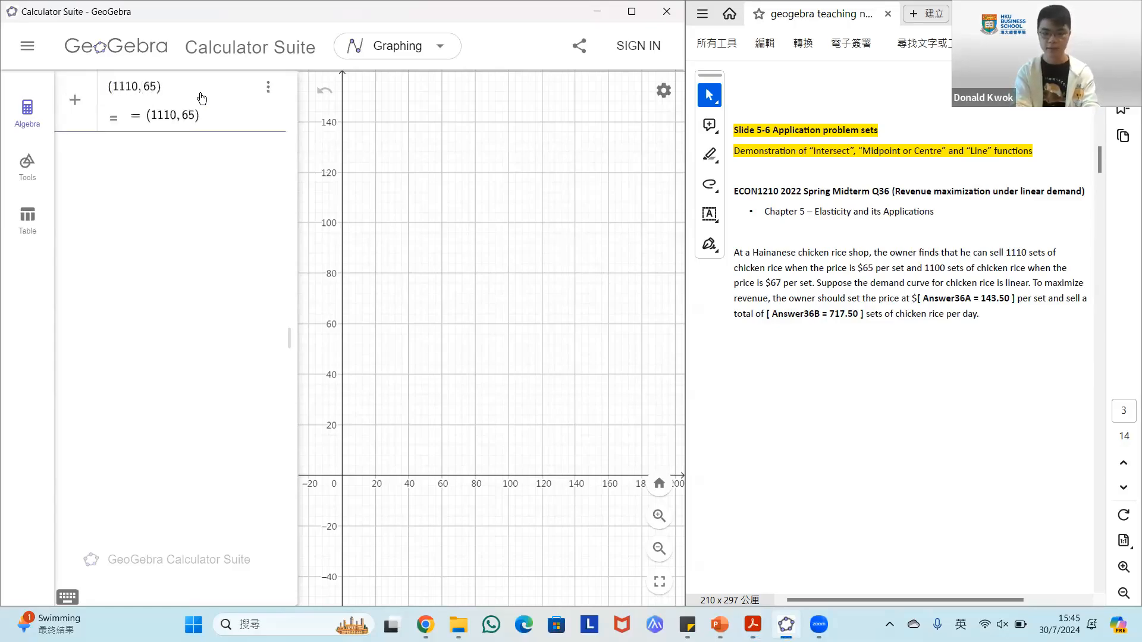
key(Return)
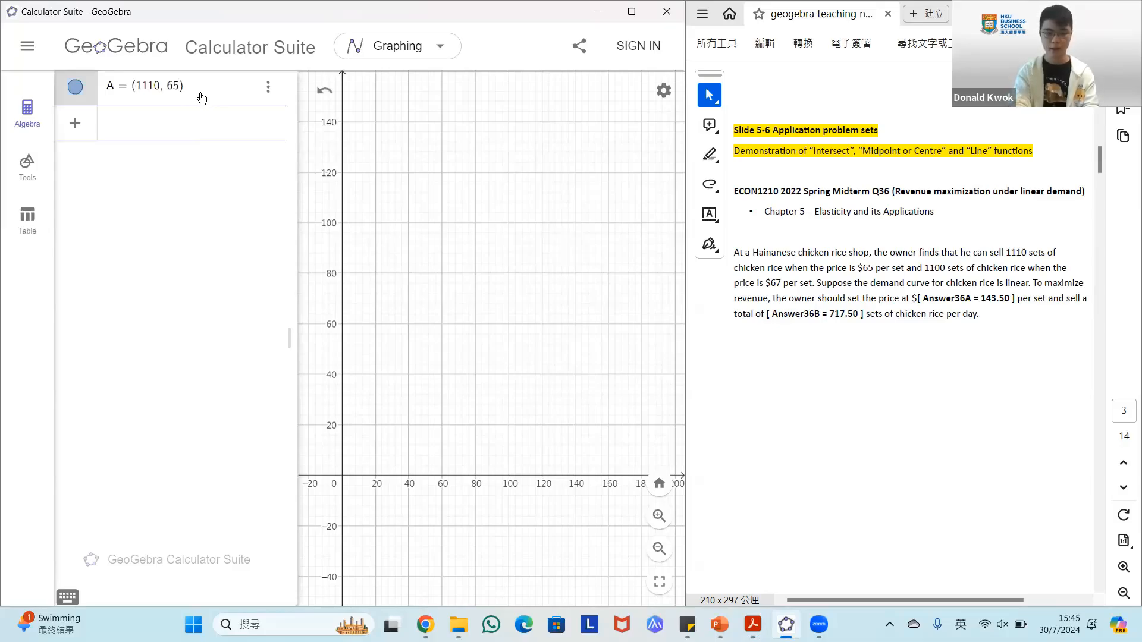
text((1100)
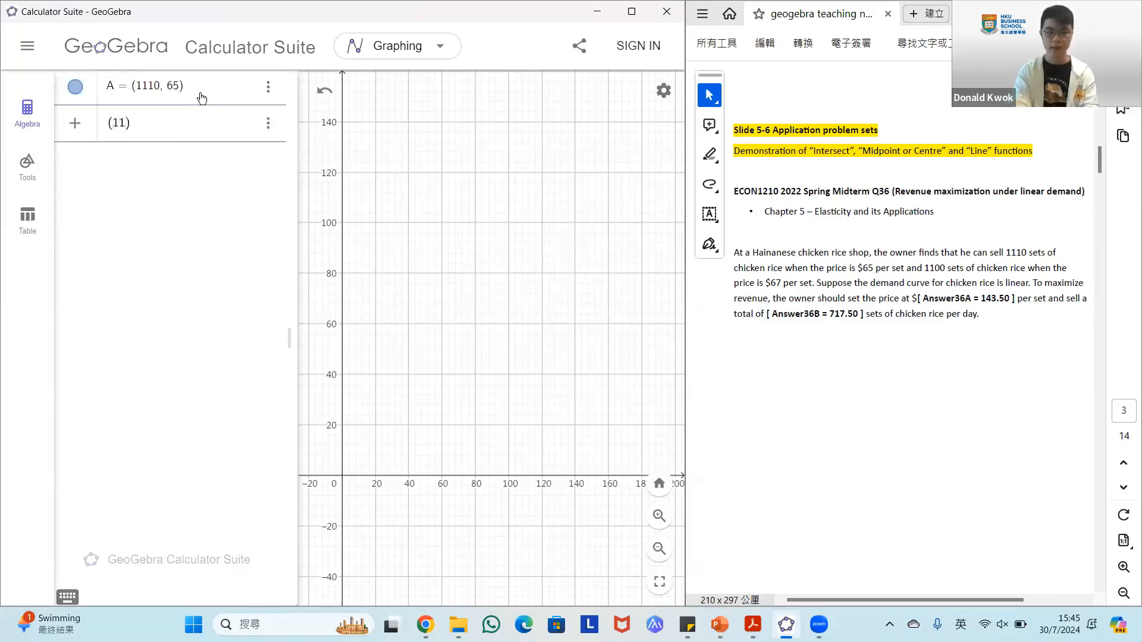
text(, 67)
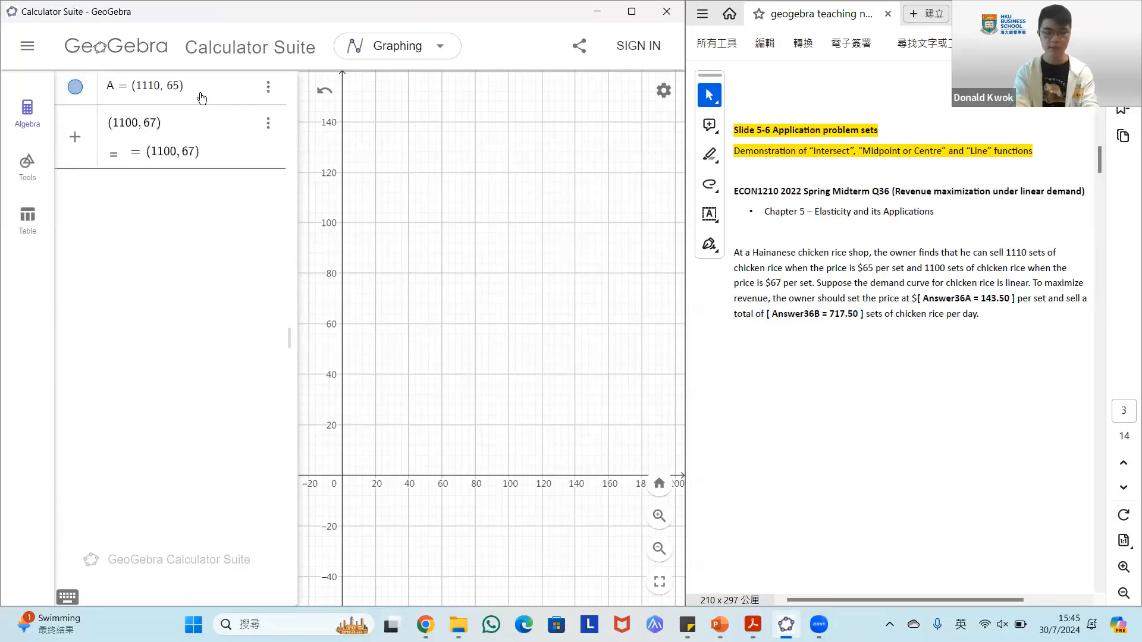
key(Return)
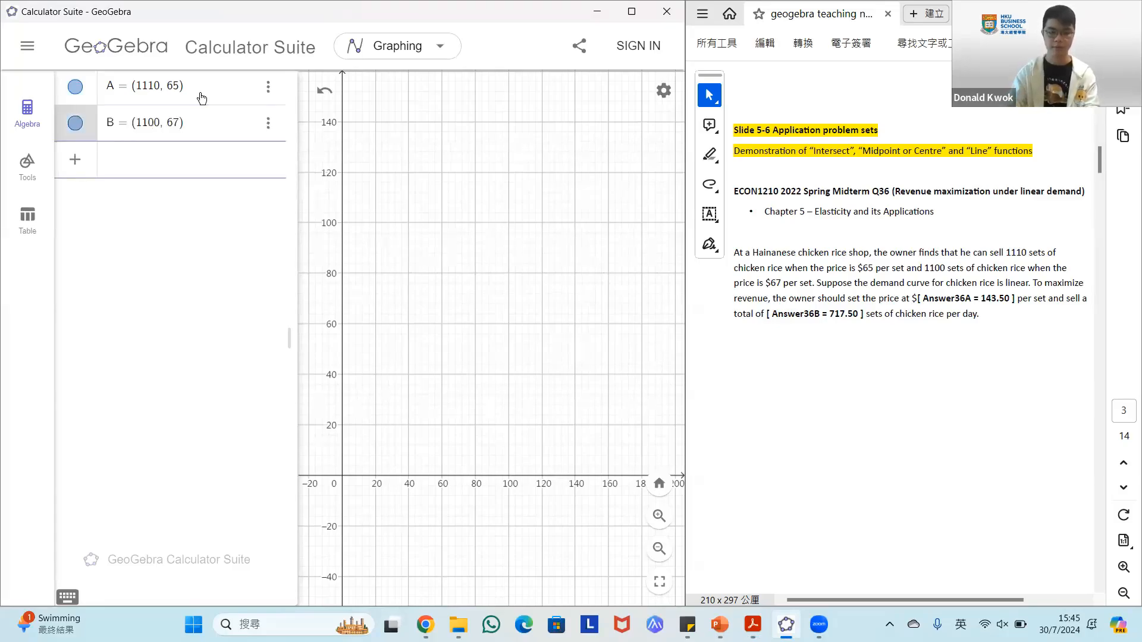
Construct the linear demand curve through points A and B with the Line tool and display its equation
click(463, 309)
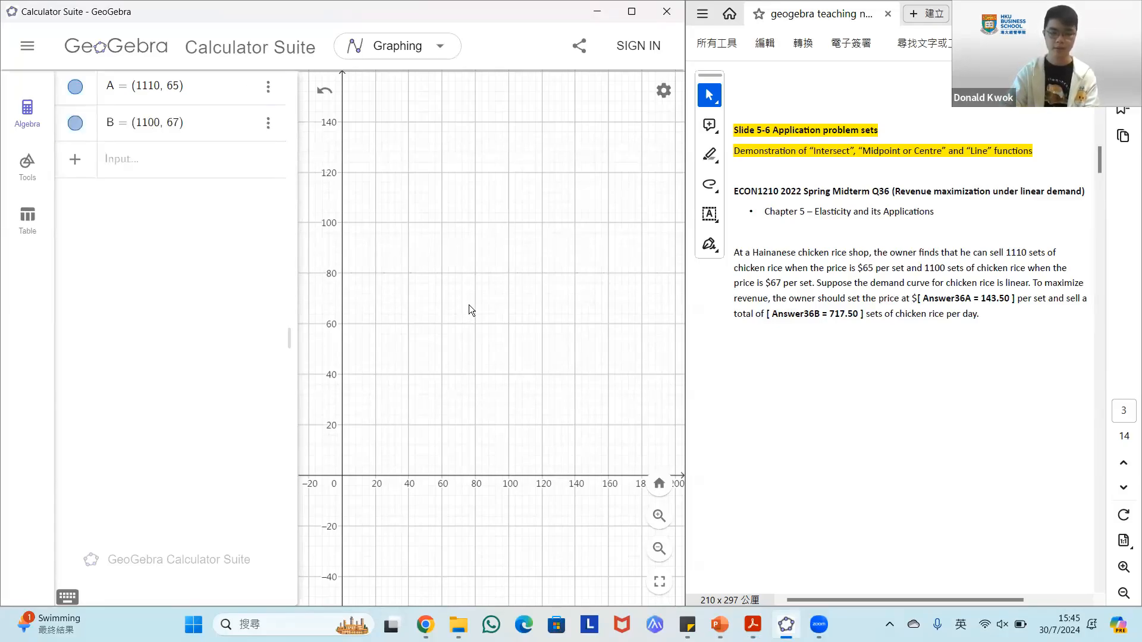
scroll(468, 304, down, 10)
scroll(482, 268, down, 10)
drag(482, 268, 410, 370)
scroll(534, 391, up, 10)
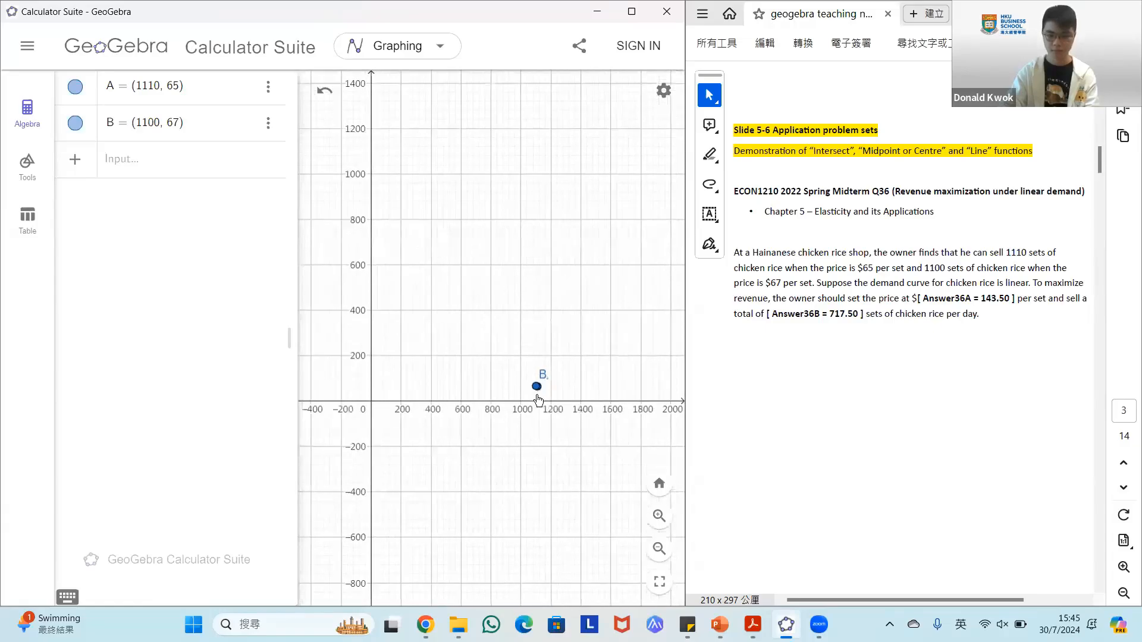
scroll(526, 389, up, 10)
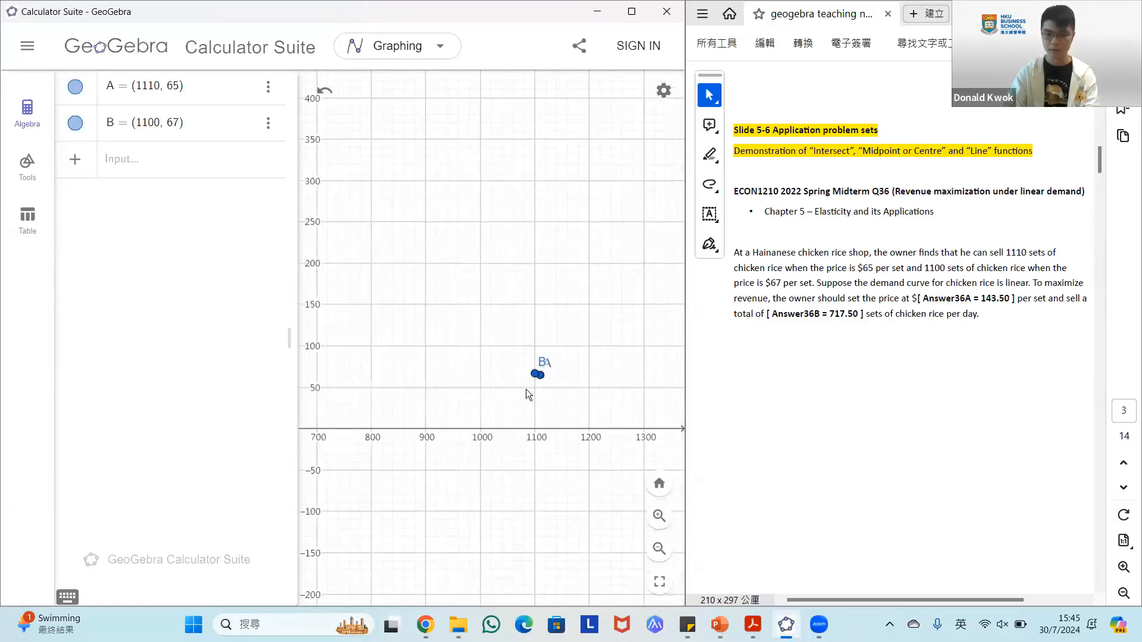
drag(526, 389, 497, 351)
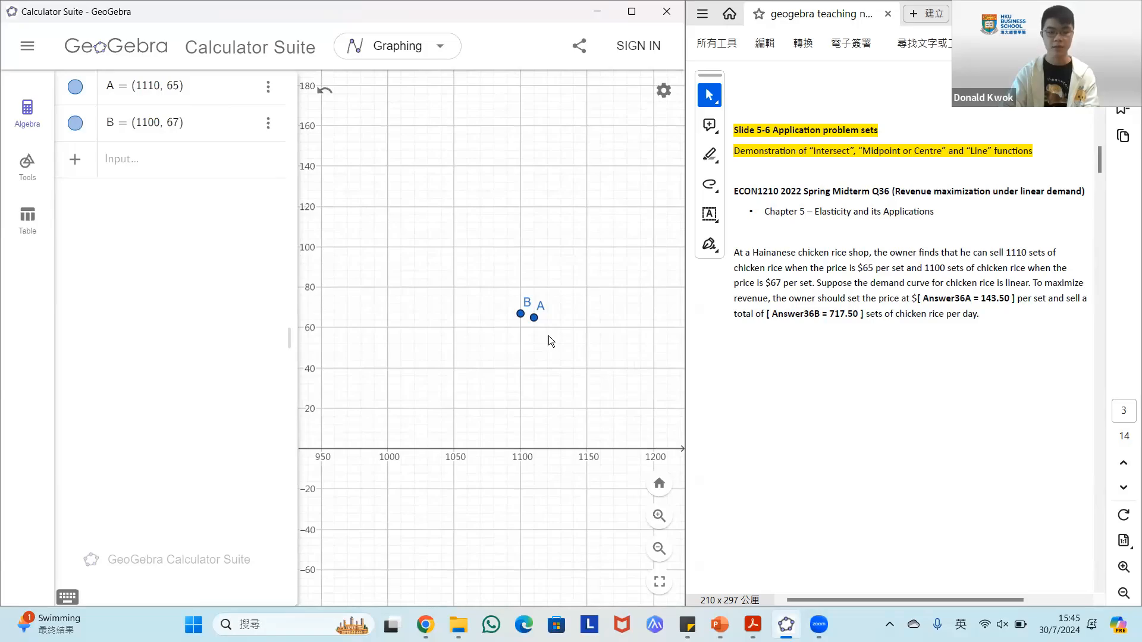
click(27, 166)
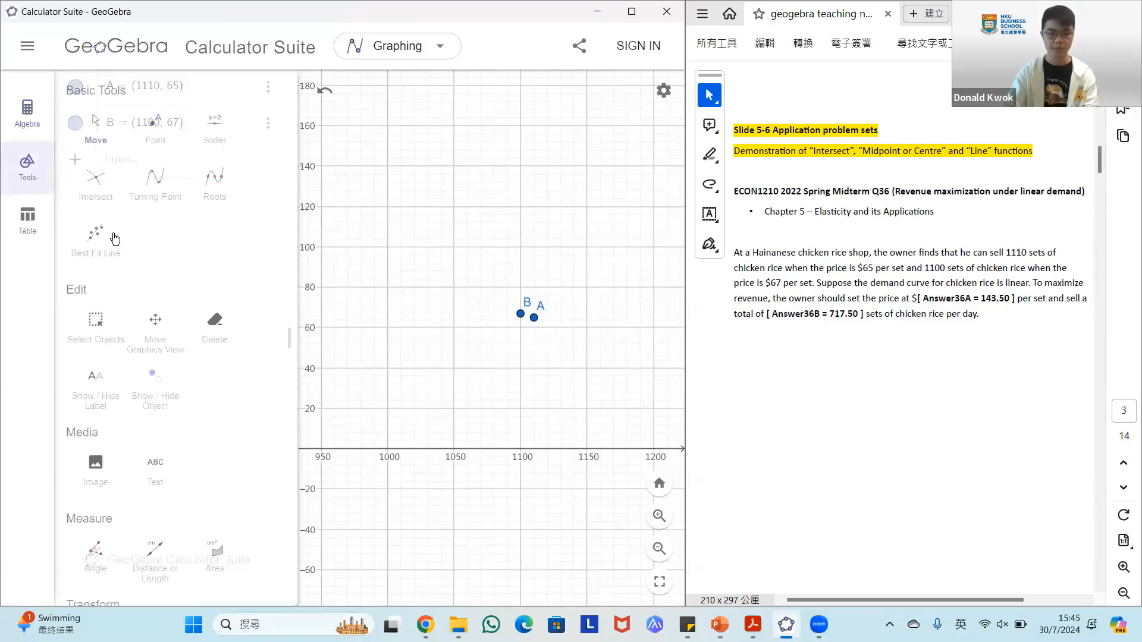
scroll(131, 281, down, 8)
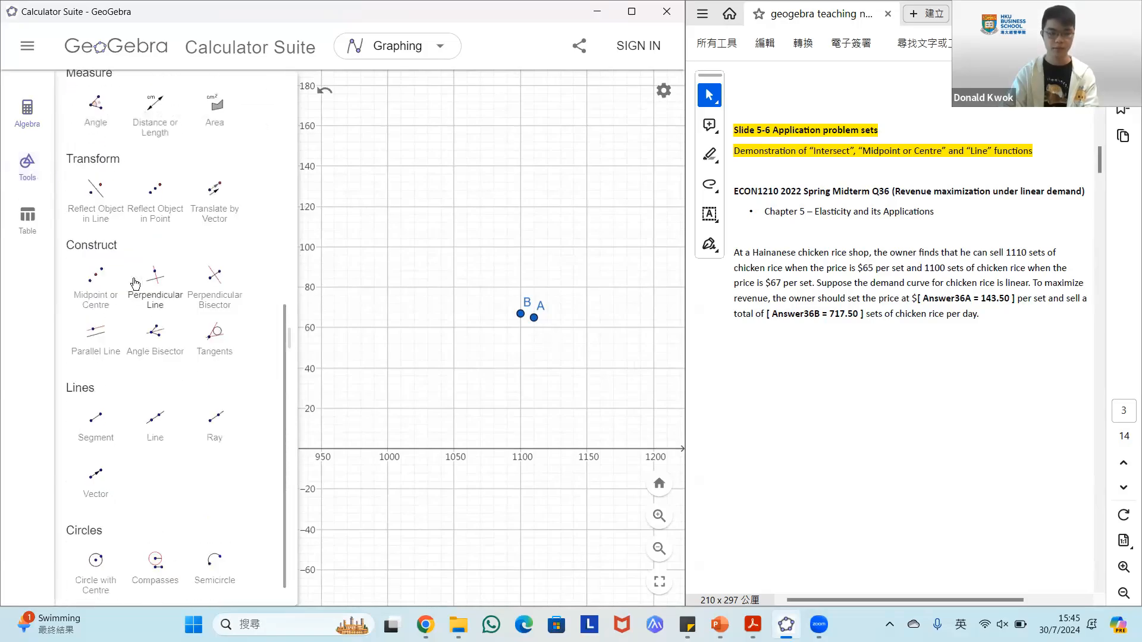
click(159, 395)
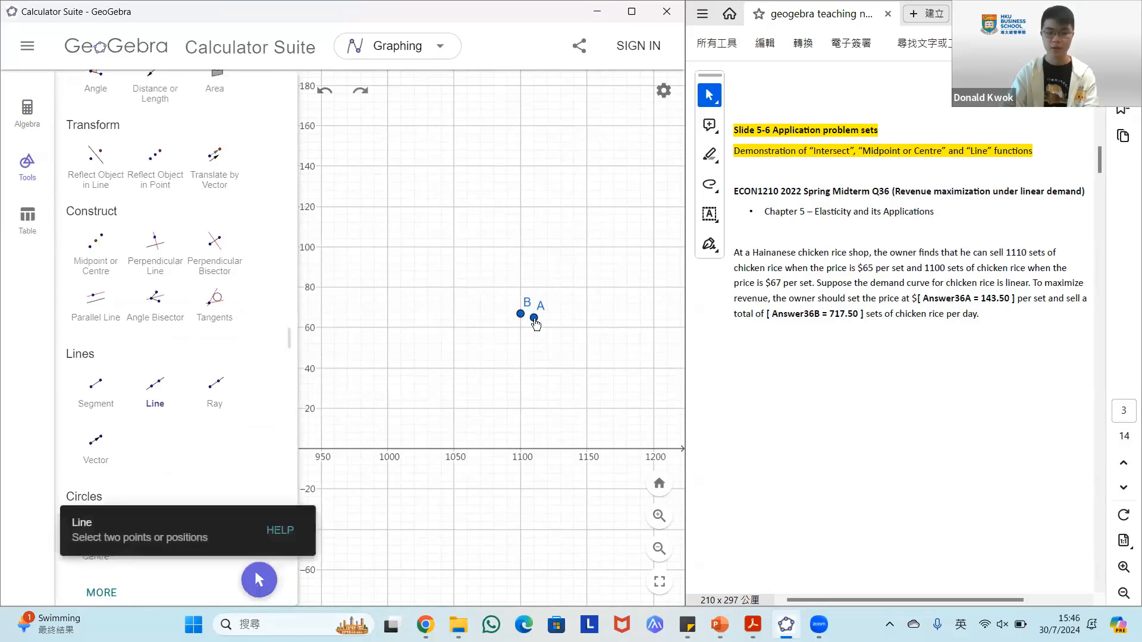
click(534, 318)
click(521, 315)
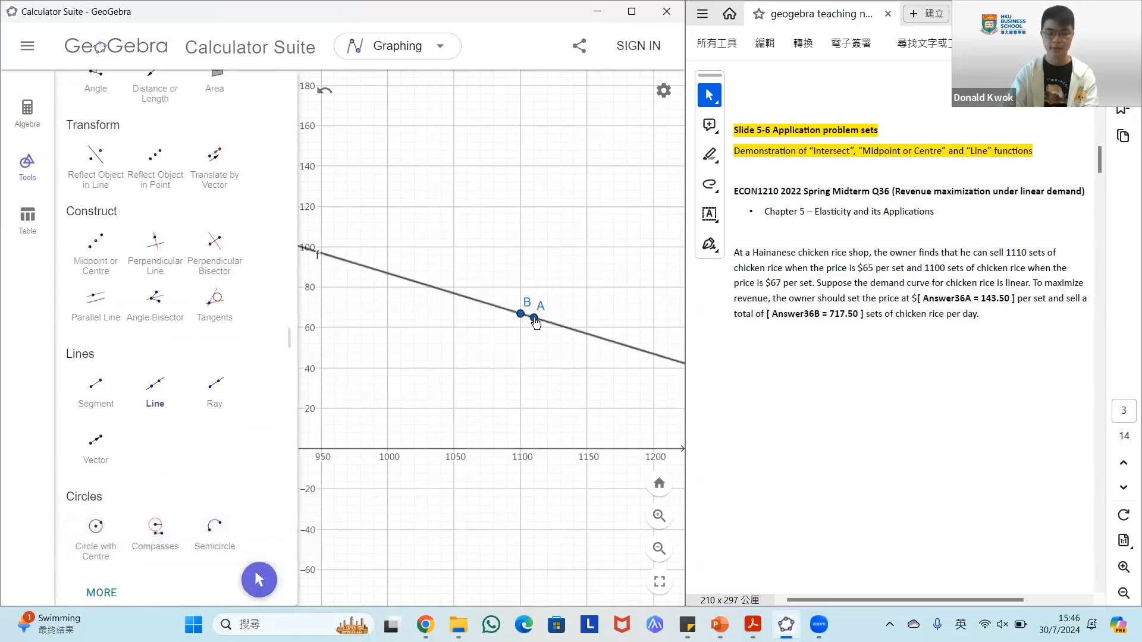
click(39, 106)
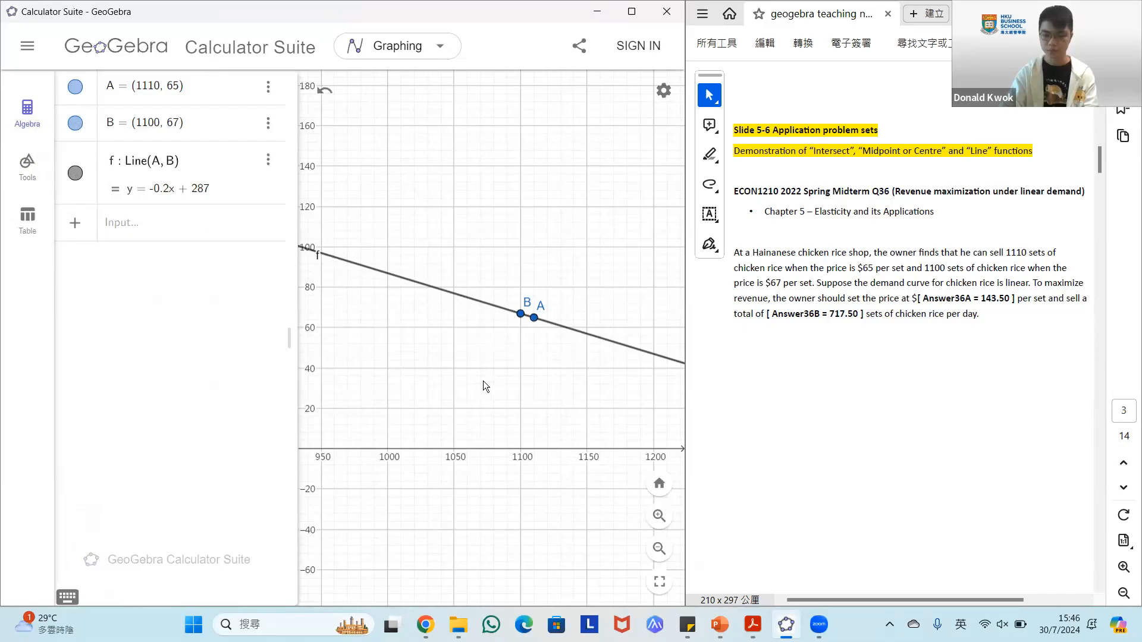
Mark where demand line f crosses the x-axis and the y-axis with the Intersect tool and display both points' coordinates
scroll(483, 380, down, 5)
scroll(480, 383, down, 3)
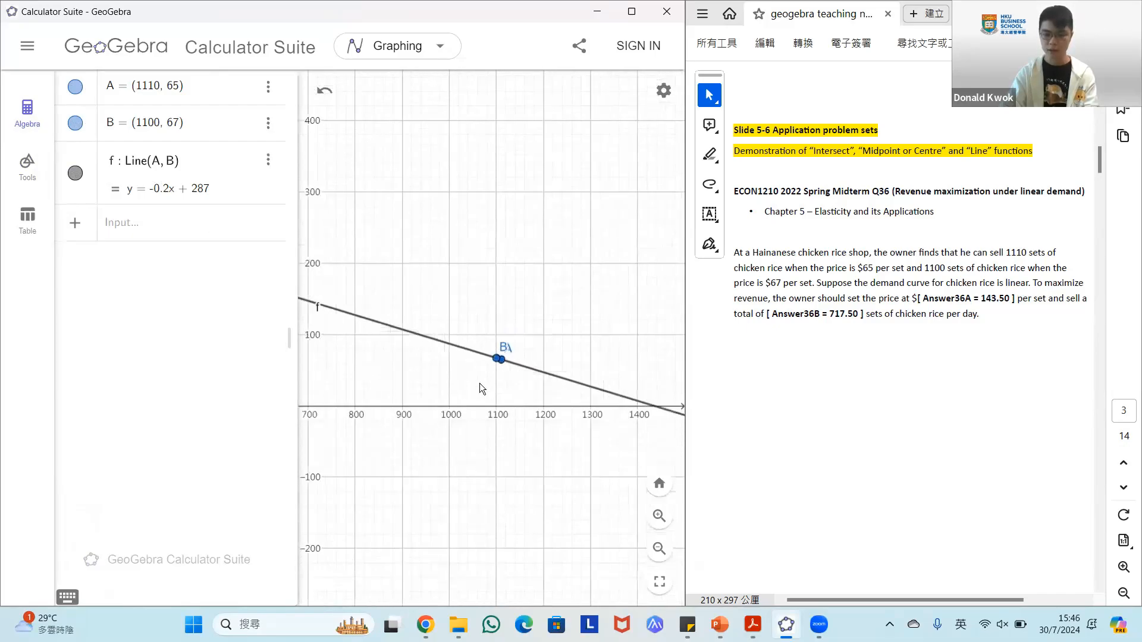
scroll(420, 383, down, 8)
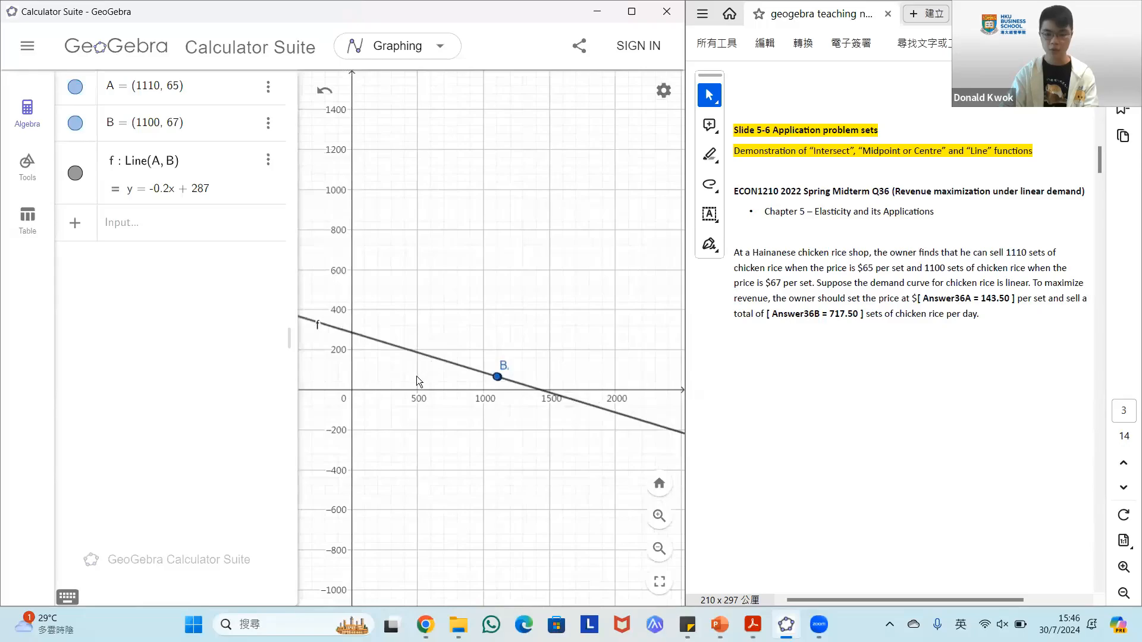
drag(403, 376, 421, 373)
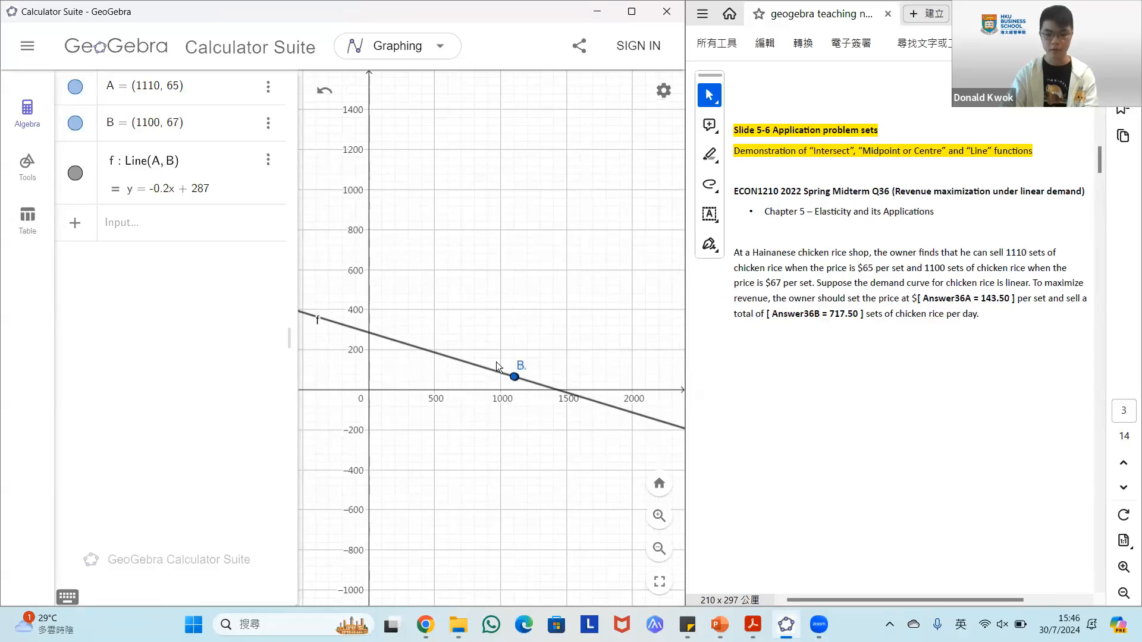
click(38, 173)
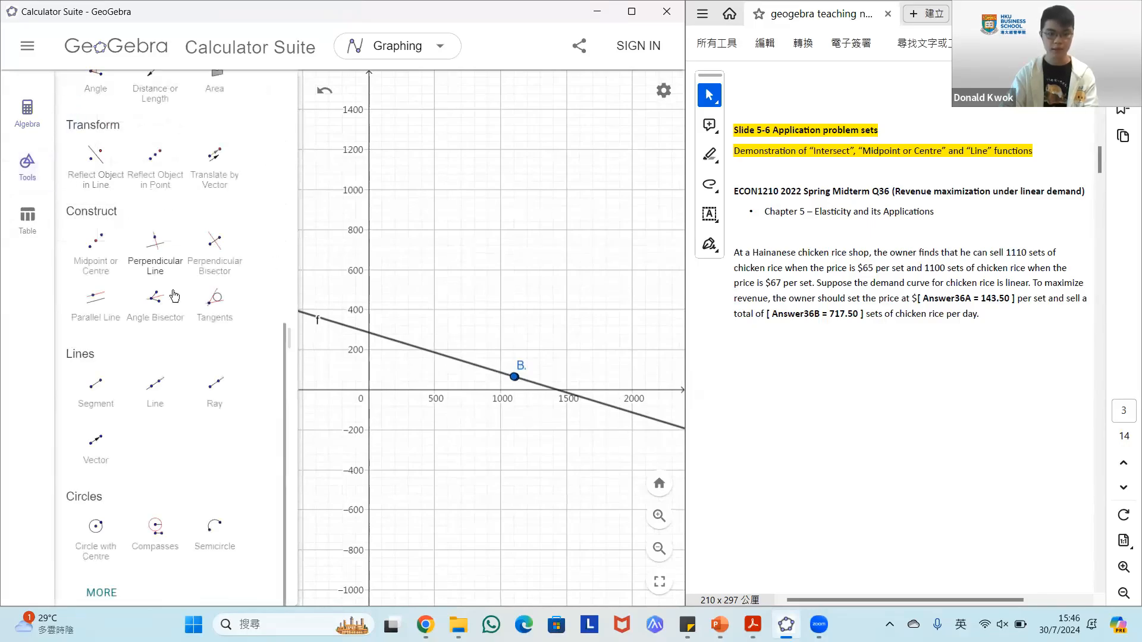
scroll(104, 183, up, 10)
click(104, 182)
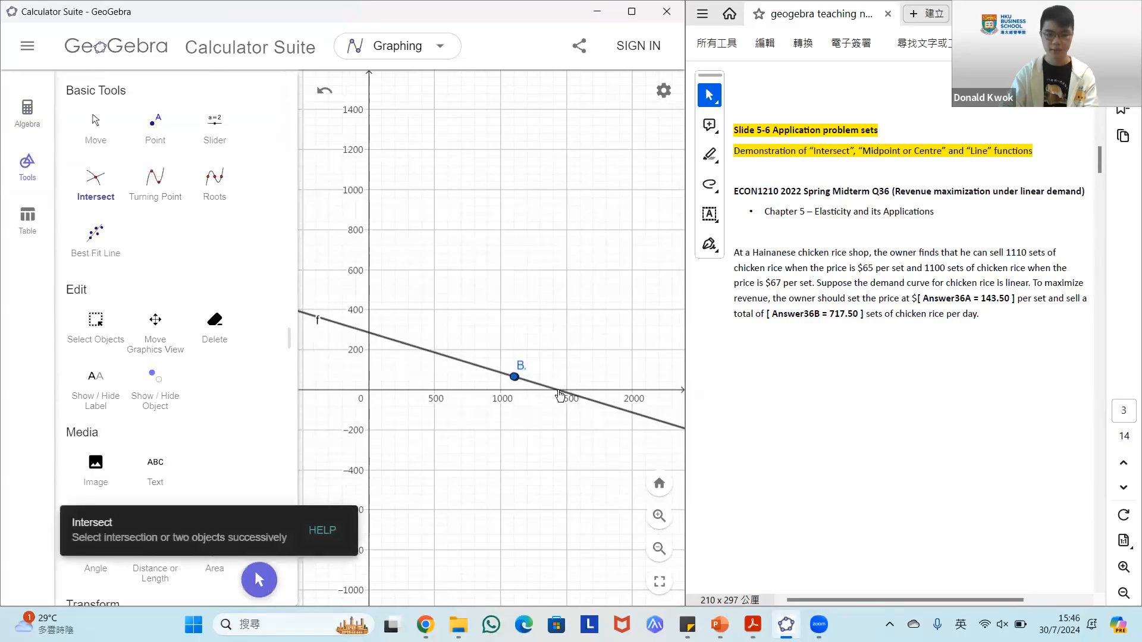
click(558, 390)
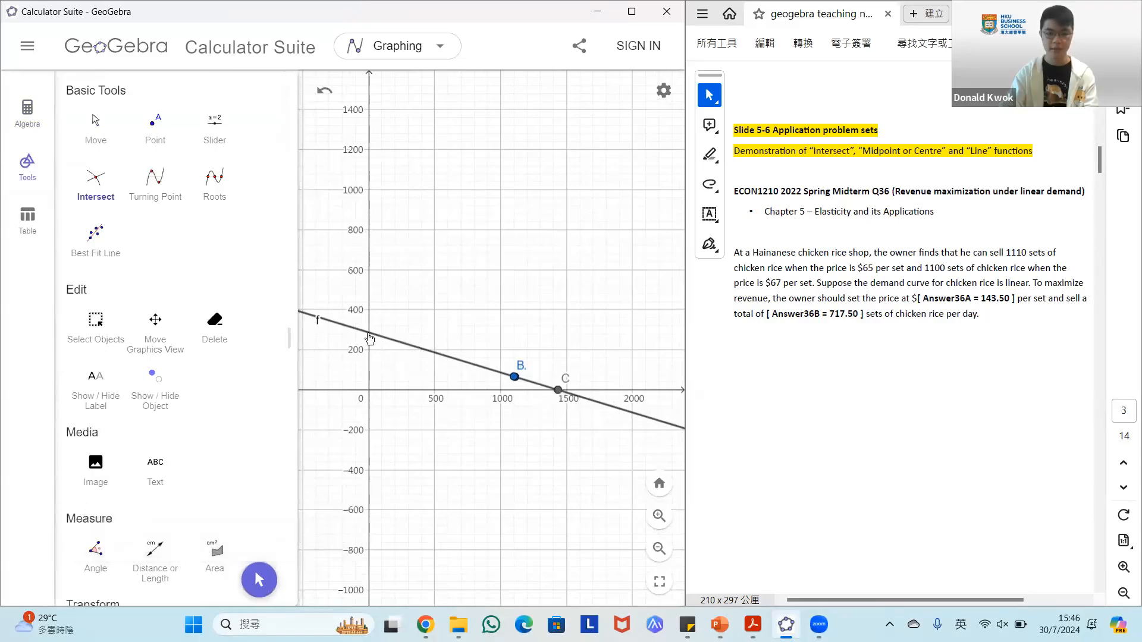
click(370, 334)
click(22, 122)
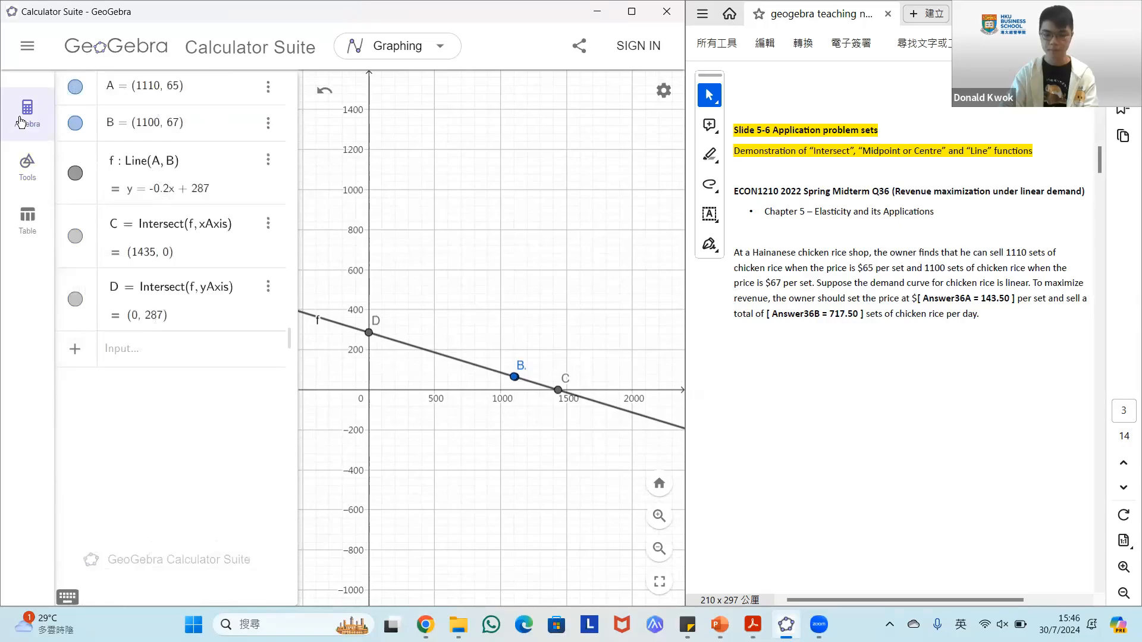
Construct the midpoint between the two axis intercepts C and D and display its coordinates
click(42, 185)
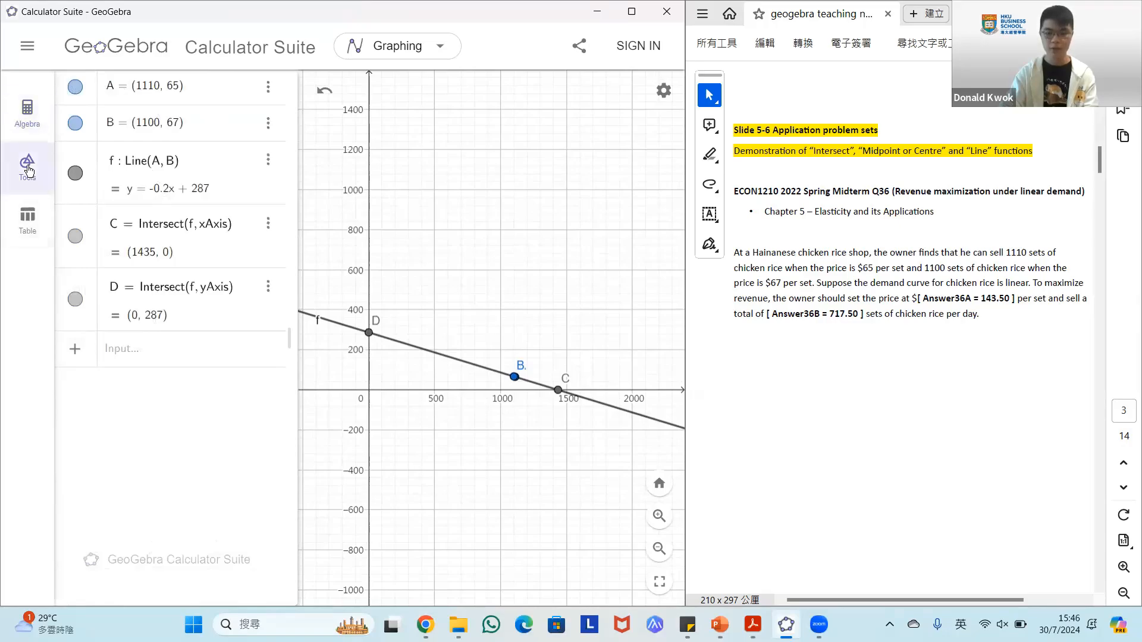
scroll(131, 312, down, 8)
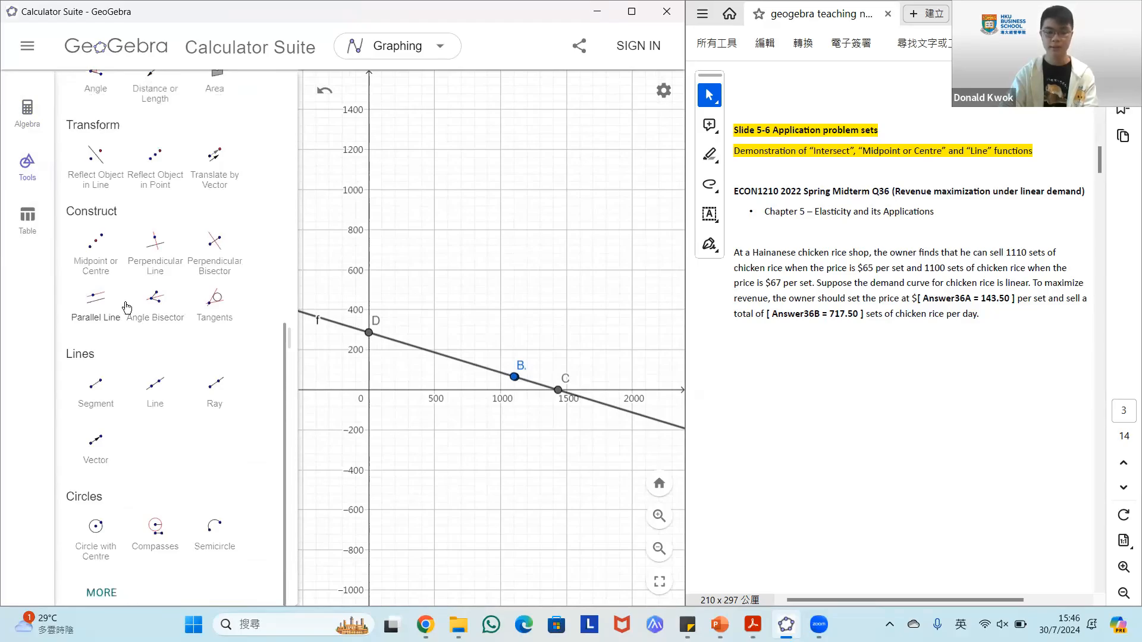
click(96, 250)
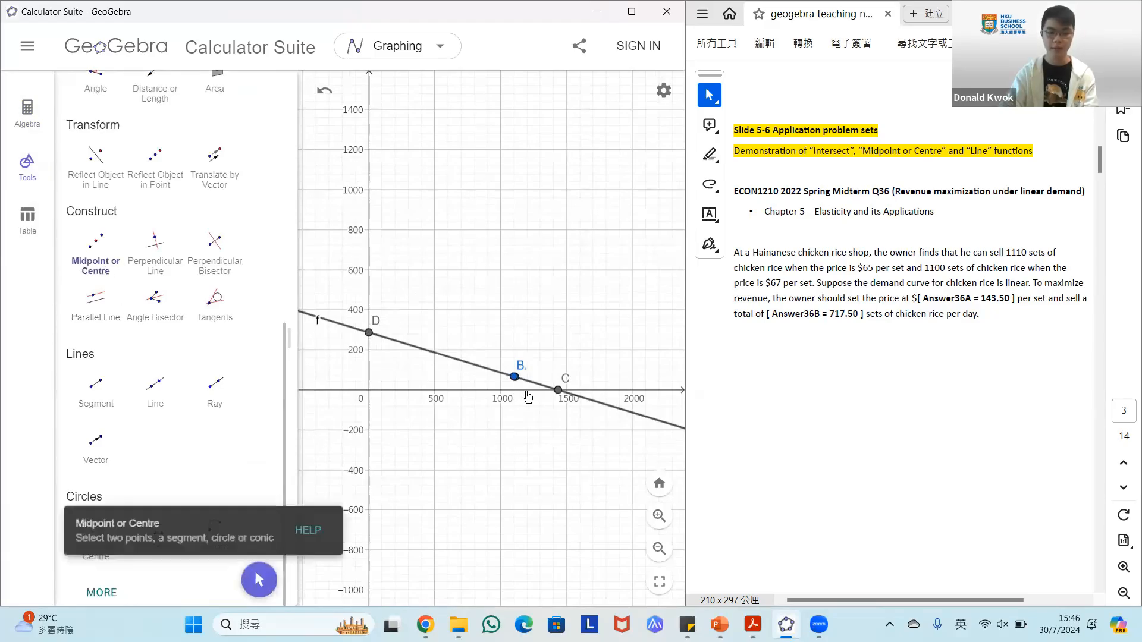
click(559, 392)
click(369, 332)
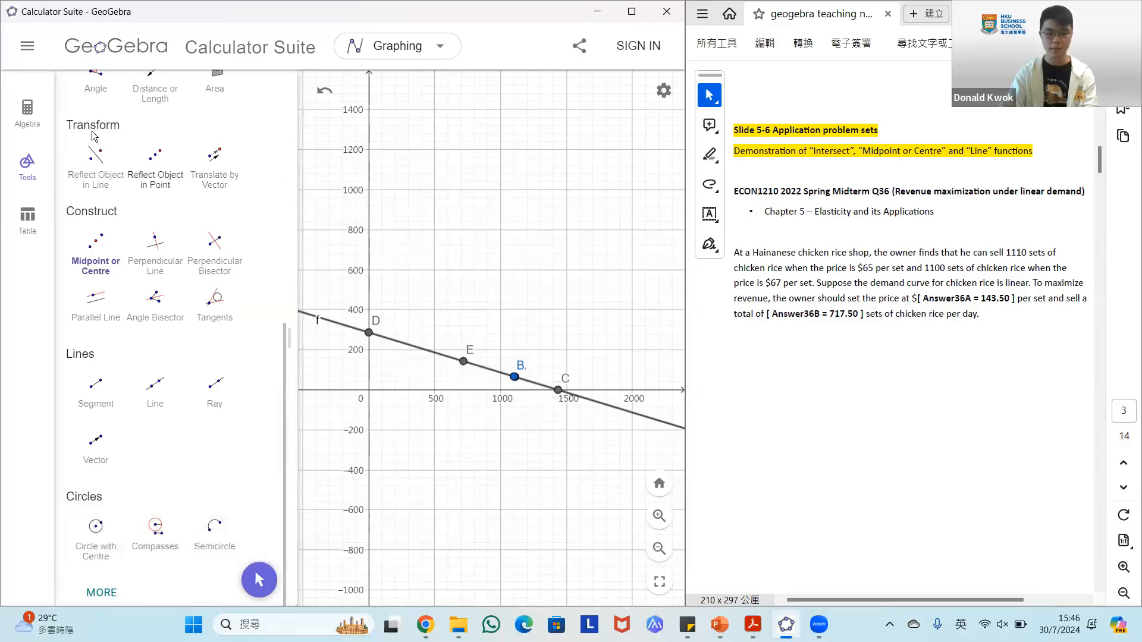
click(33, 121)
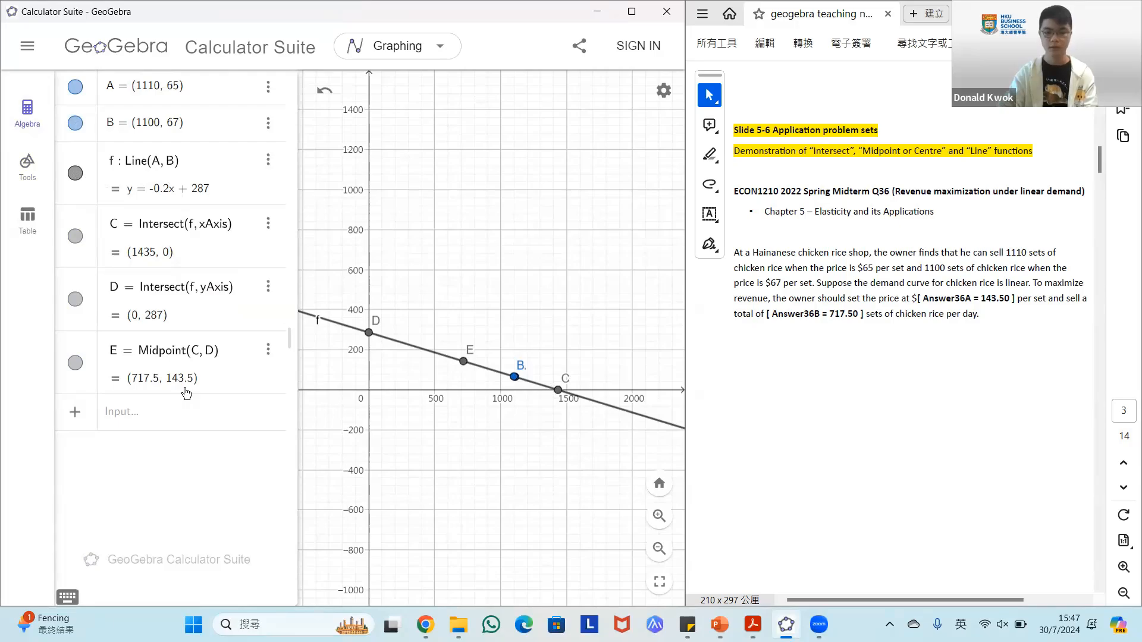
Clear the demand construction without saving it and advance the PDF notes to the Slide 7-8 application problem sets
click(28, 46)
click(80, 94)
click(412, 385)
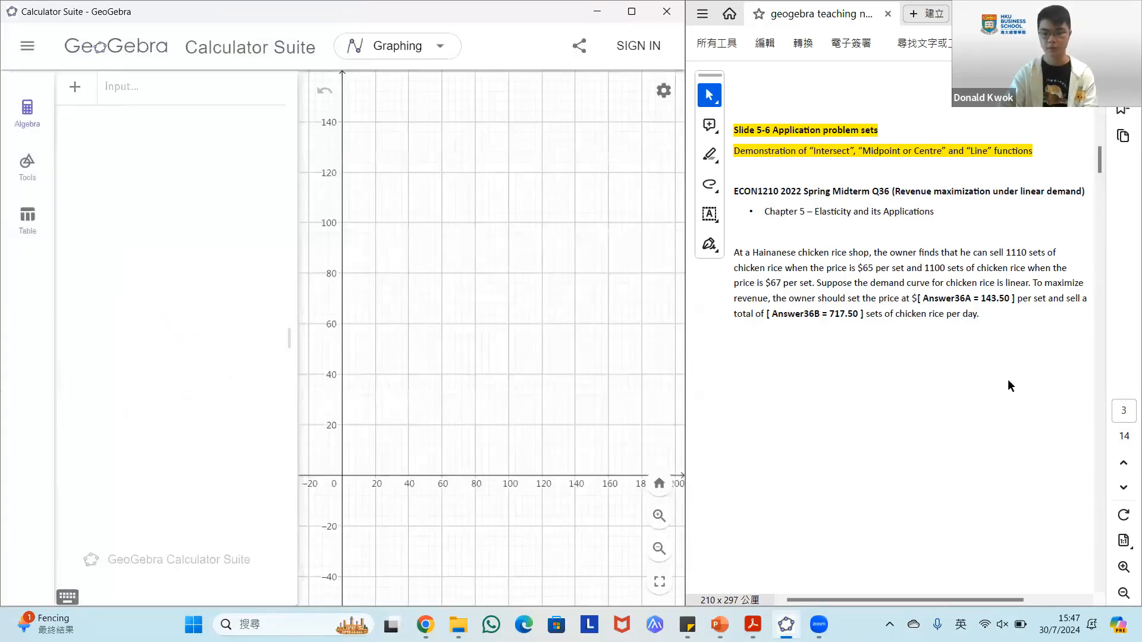
click(1122, 485)
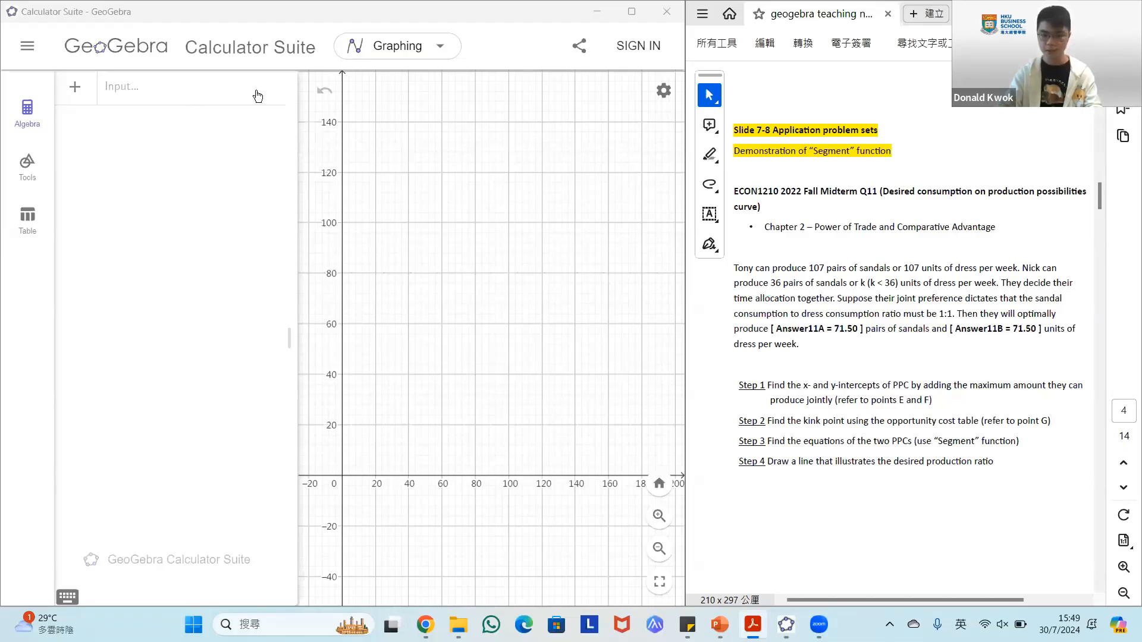
Add the joint production curve's x-intercept as the point (107 + 36, 0)
click(219, 92)
text((10)
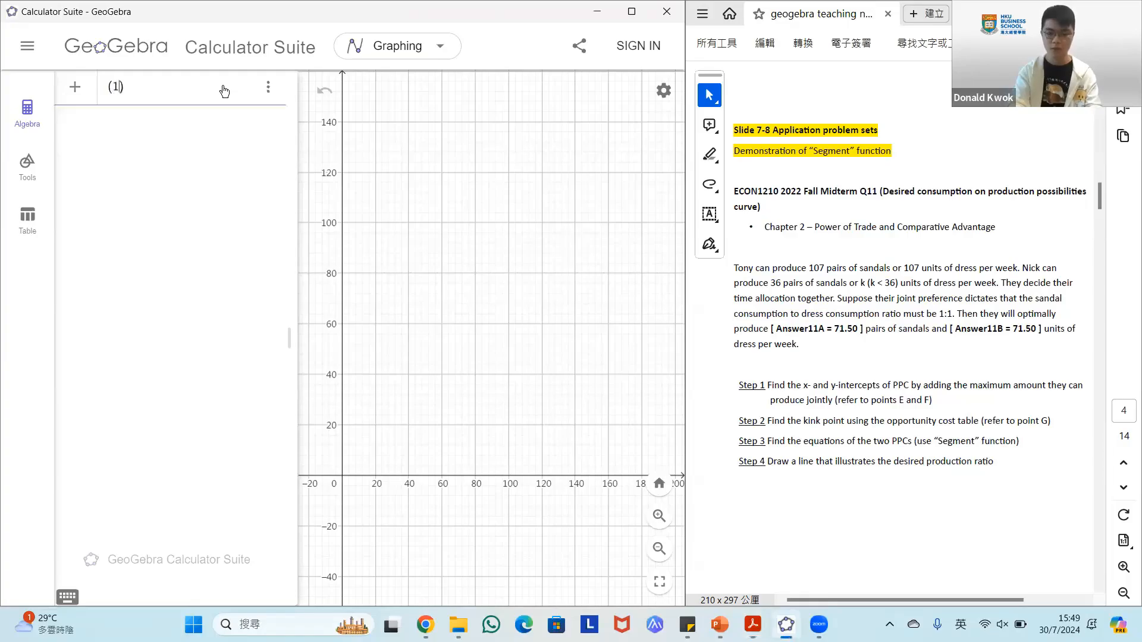
text(7 + )
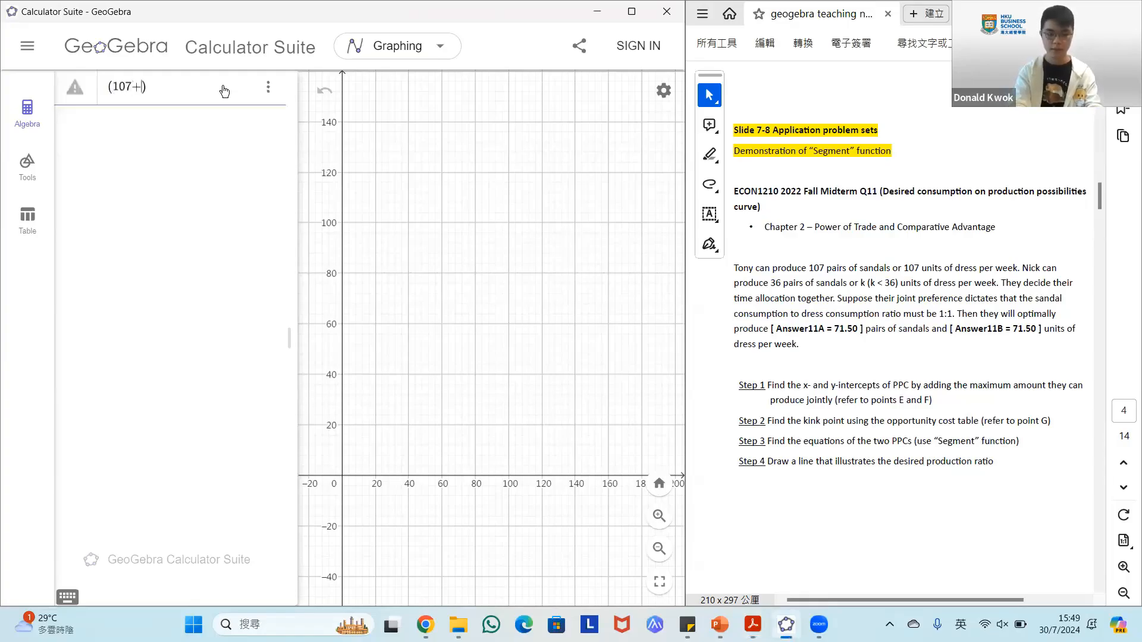
text(36, 0)
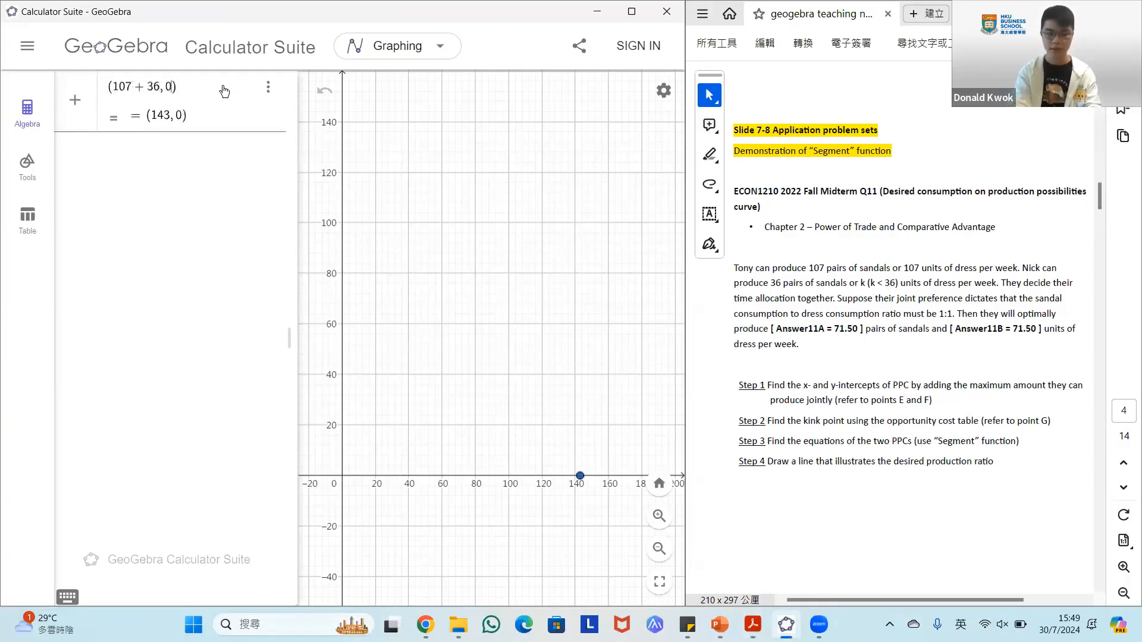
key(Return)
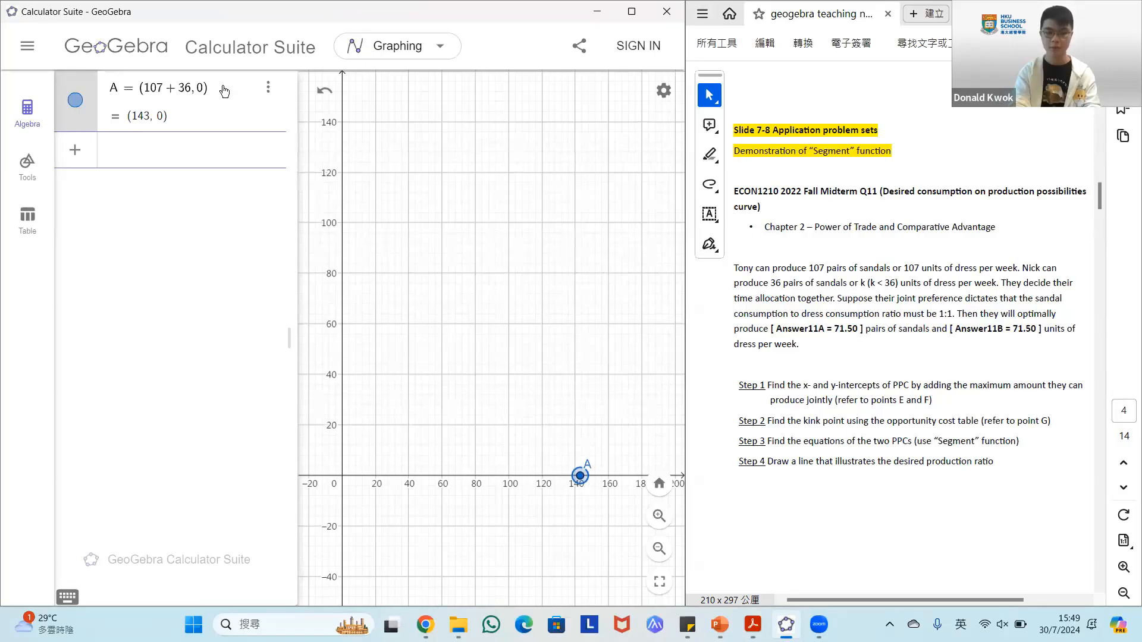
Add the joint production curve's y-intercept as the point (0, 107 + k)
text((0)
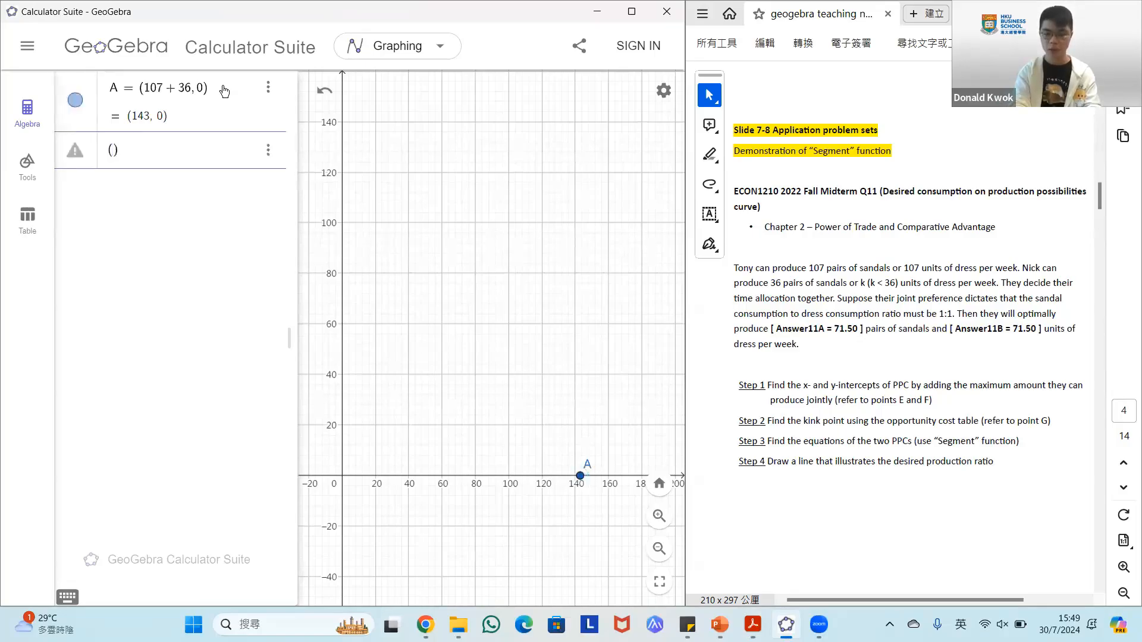
text(,)
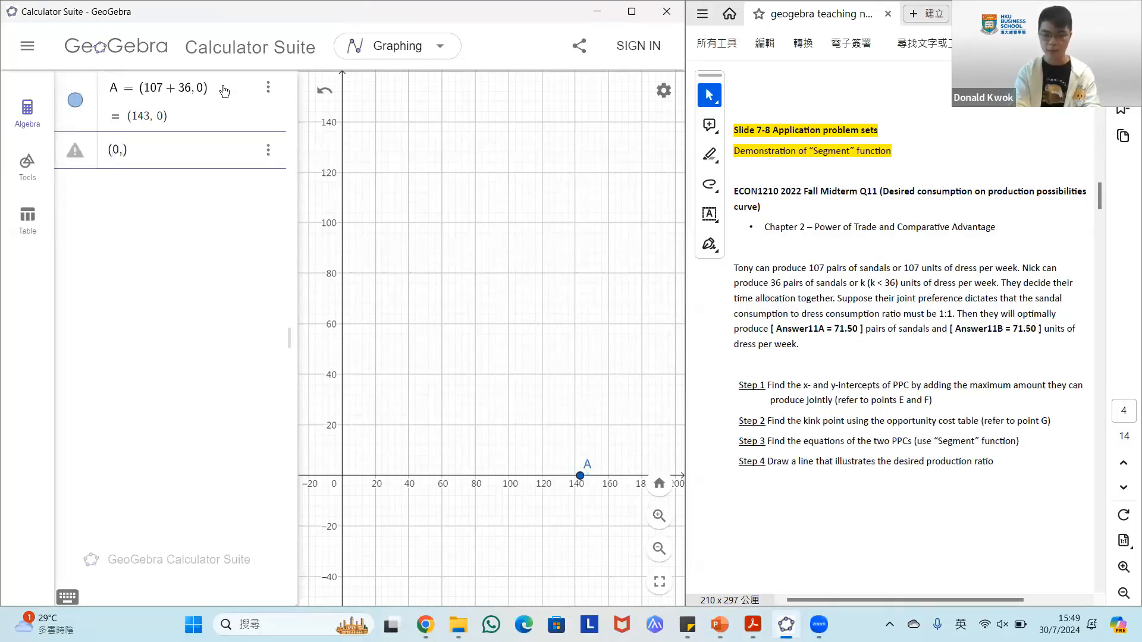
text(107 + )
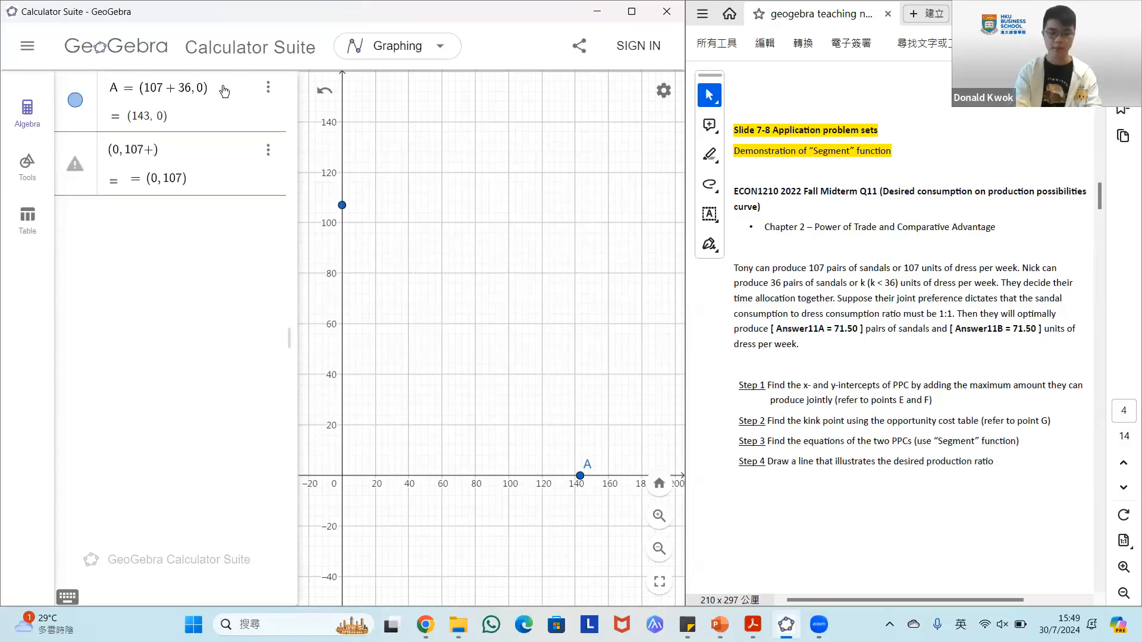
text(k)
key(Return)
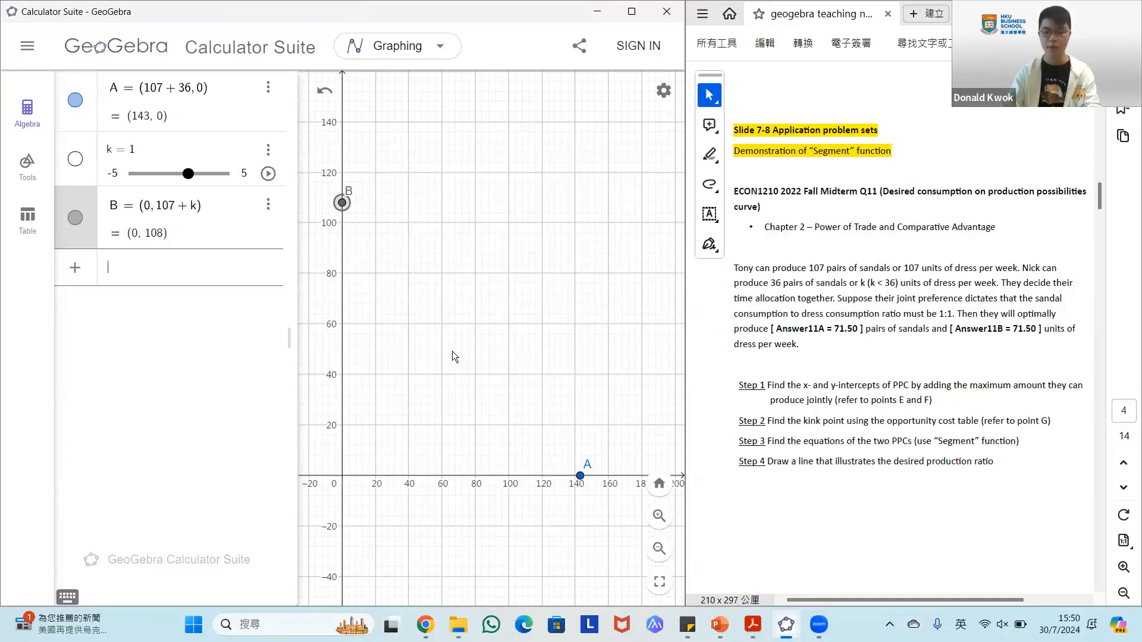
Add the joint production curve's kink point at (36, 107)
click(145, 266)
text((36,107)
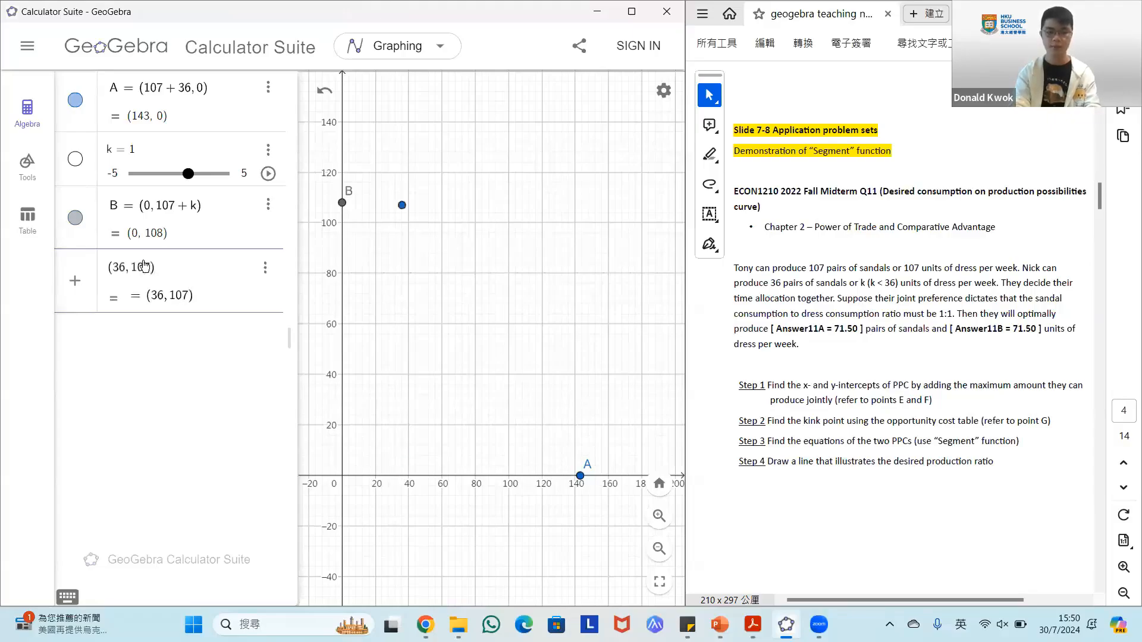
key(Return)
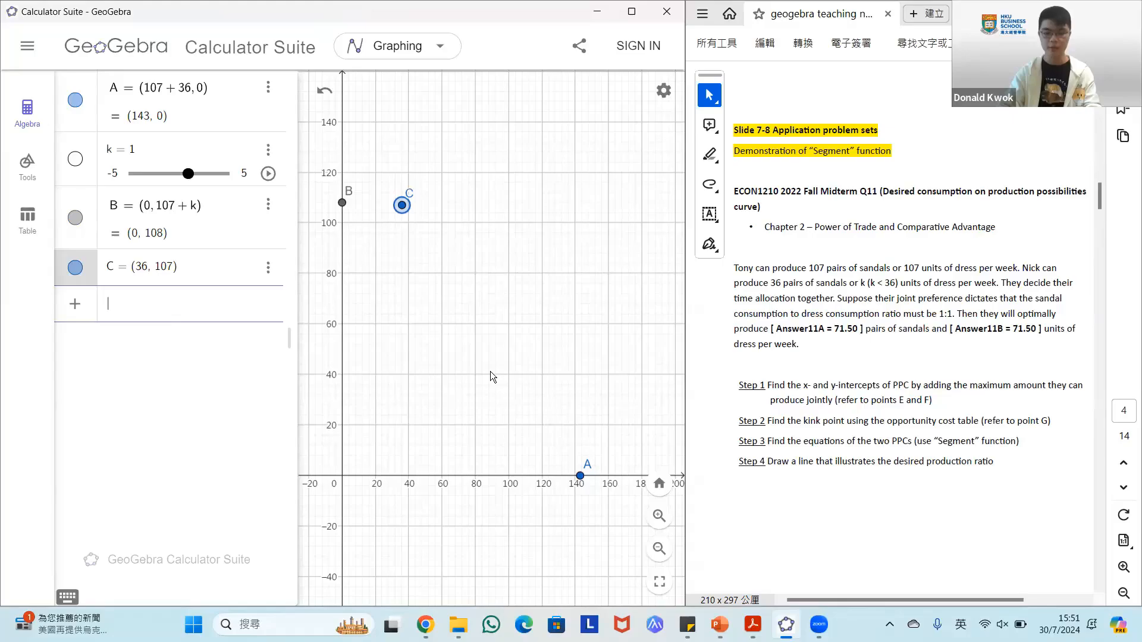
Draw the two parts of the production curve with the Segment tool, from B to C and from C to A, and display their algebra entries
click(27, 165)
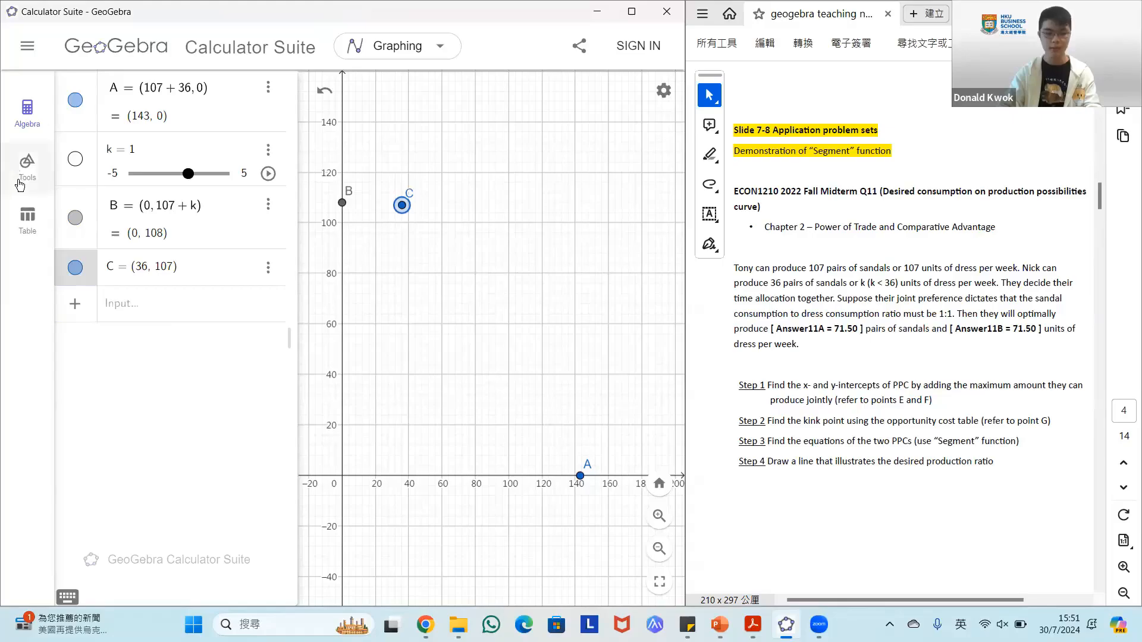
scroll(135, 305, down, 1)
scroll(136, 306, down, 6)
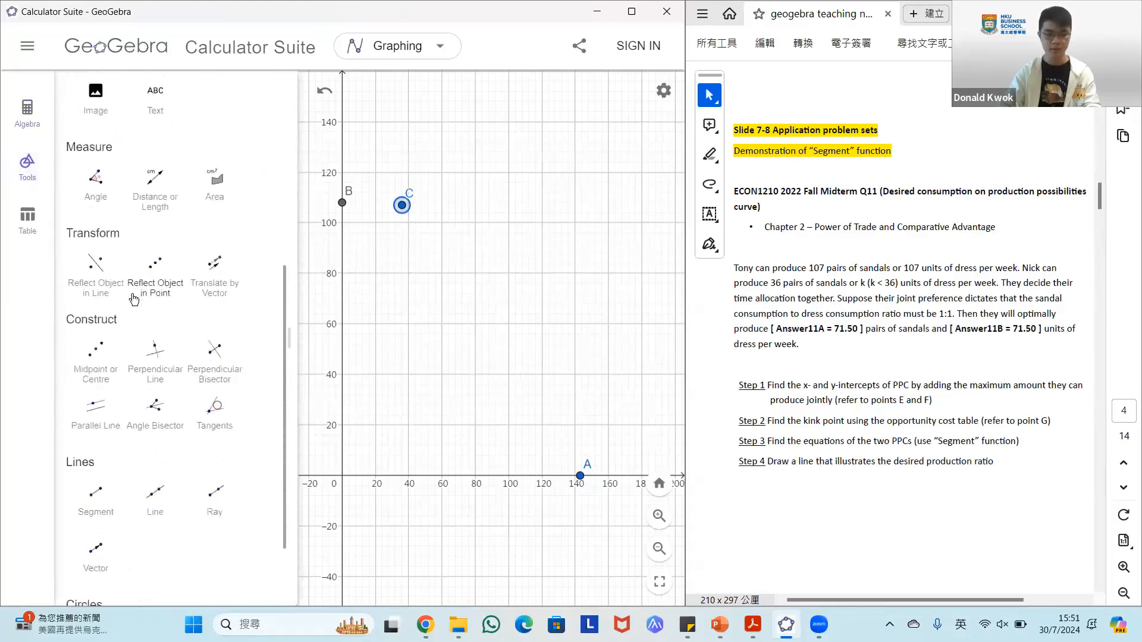
click(96, 421)
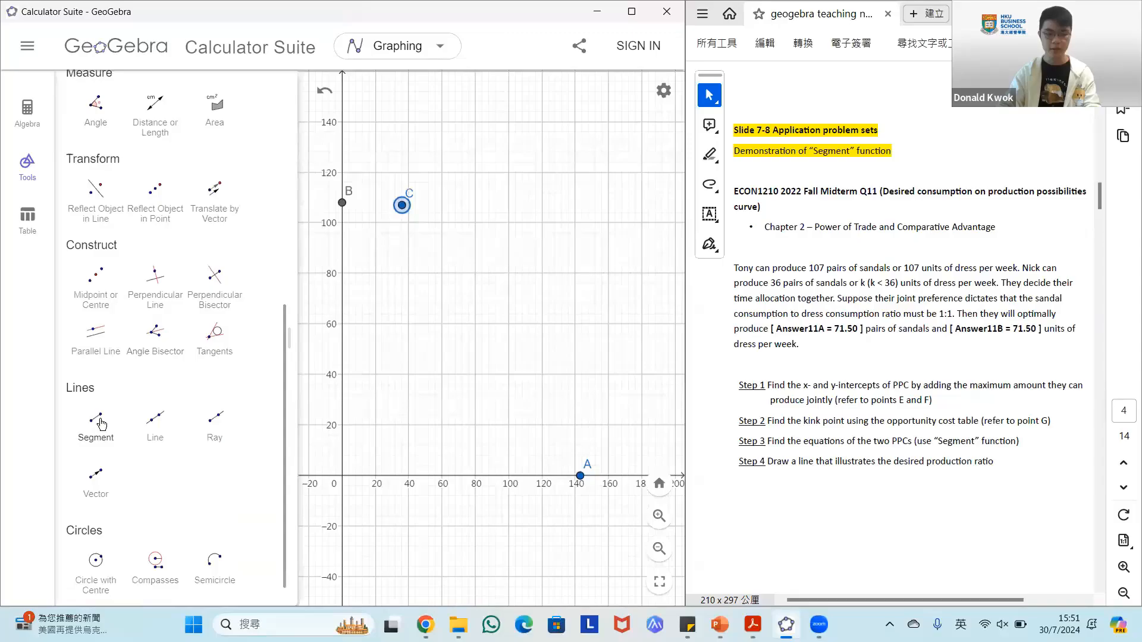
click(342, 203)
click(402, 205)
click(402, 205)
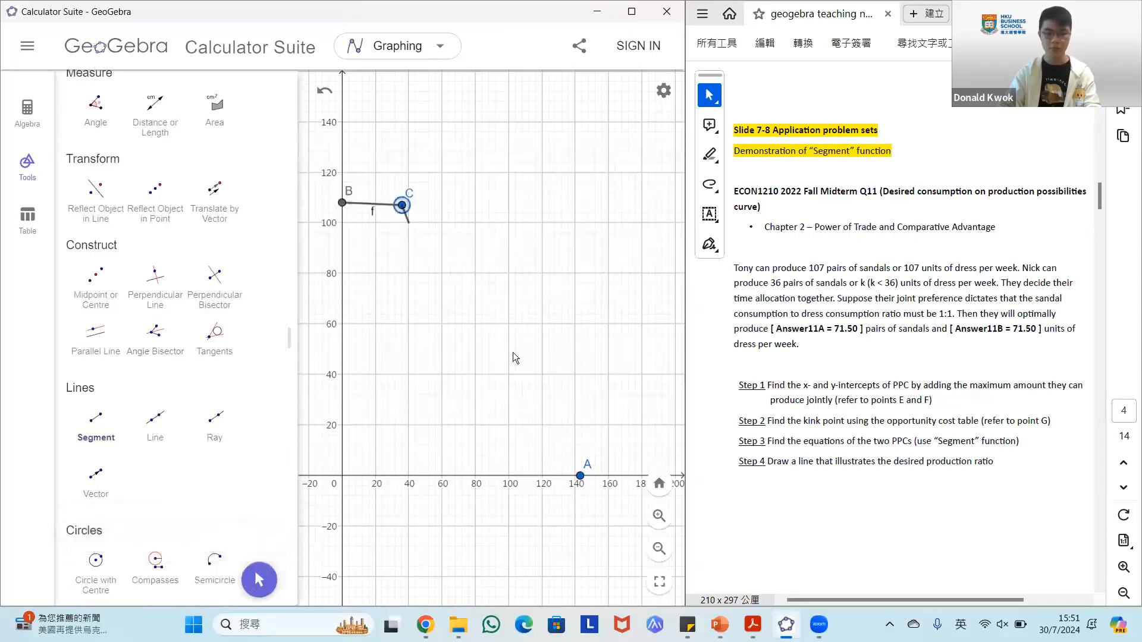
click(580, 476)
click(27, 111)
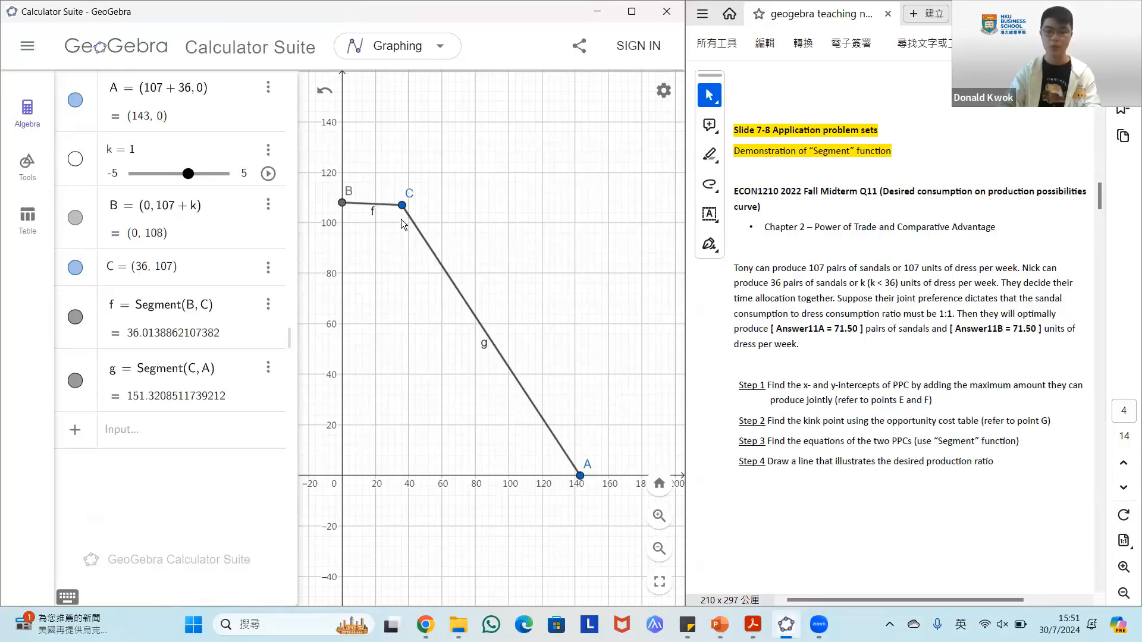
Graph the 1:1 consumption ratio line y = x and display the coordinates where it crosses segment CA
click(207, 441)
text(y )
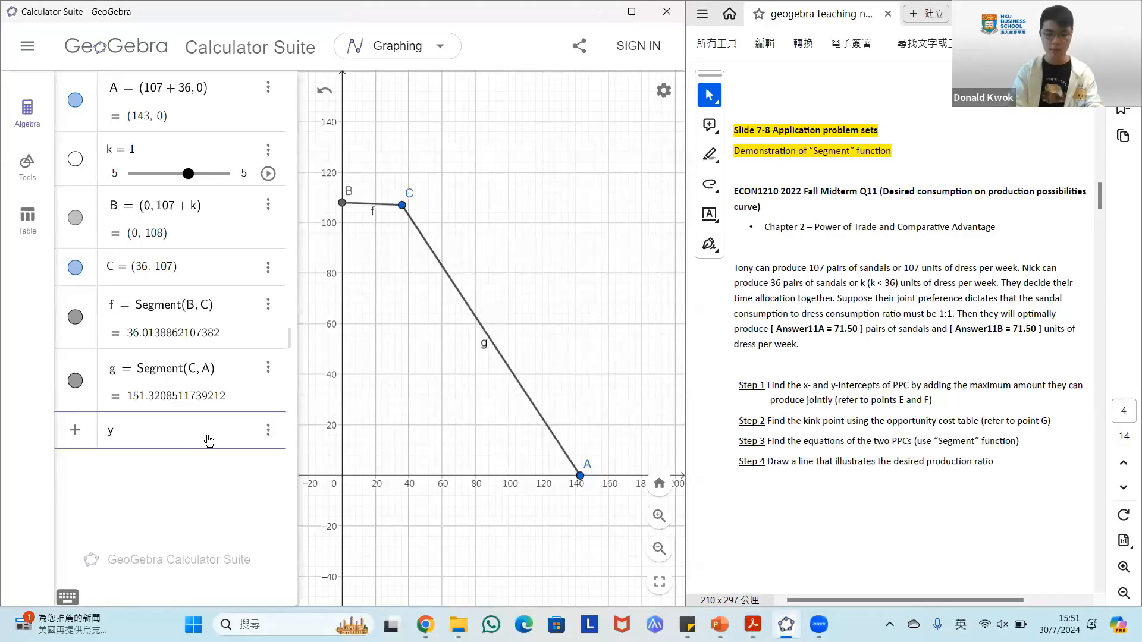
text(= x)
key(Return)
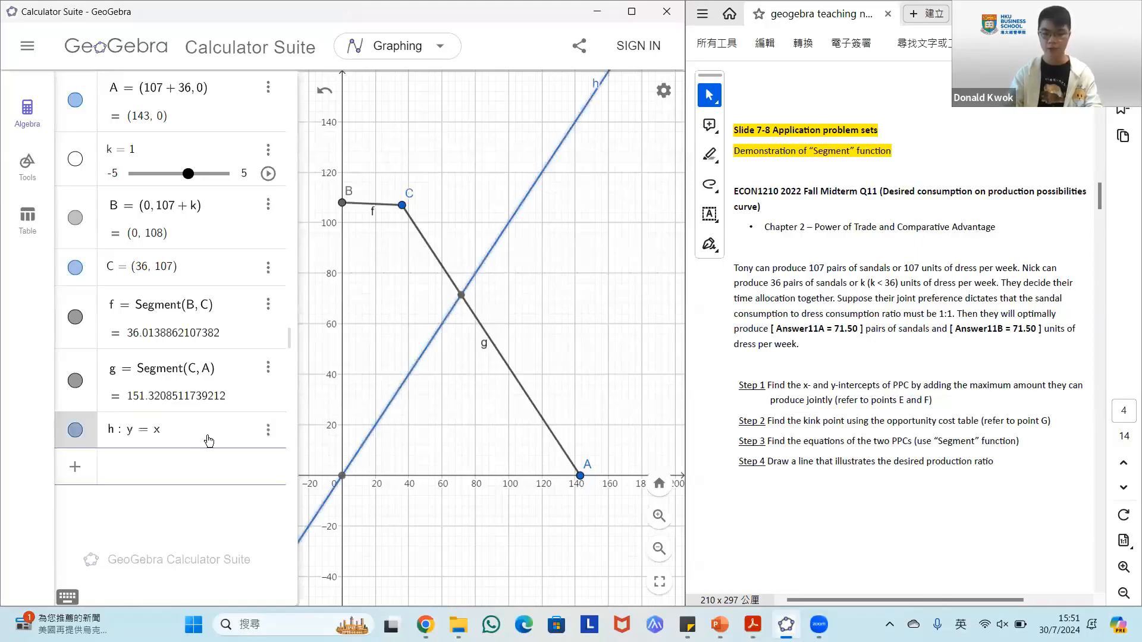
click(461, 296)
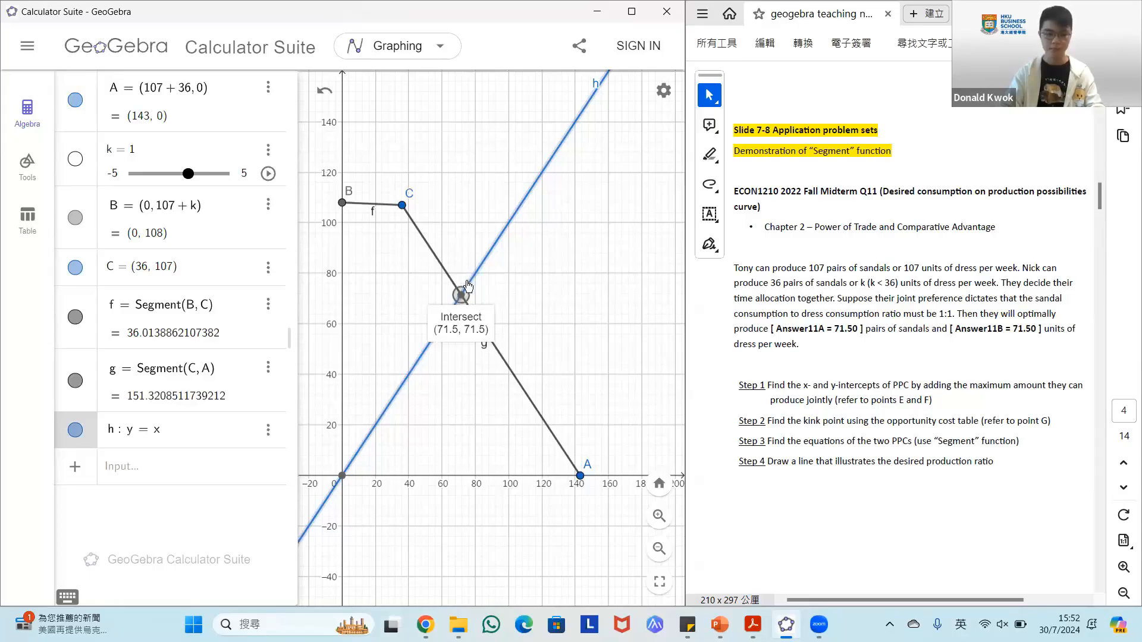
Clear the production curve construction without saving it and advance the PDF notes to the Slide 9 "Polygon" page
click(27, 53)
click(135, 155)
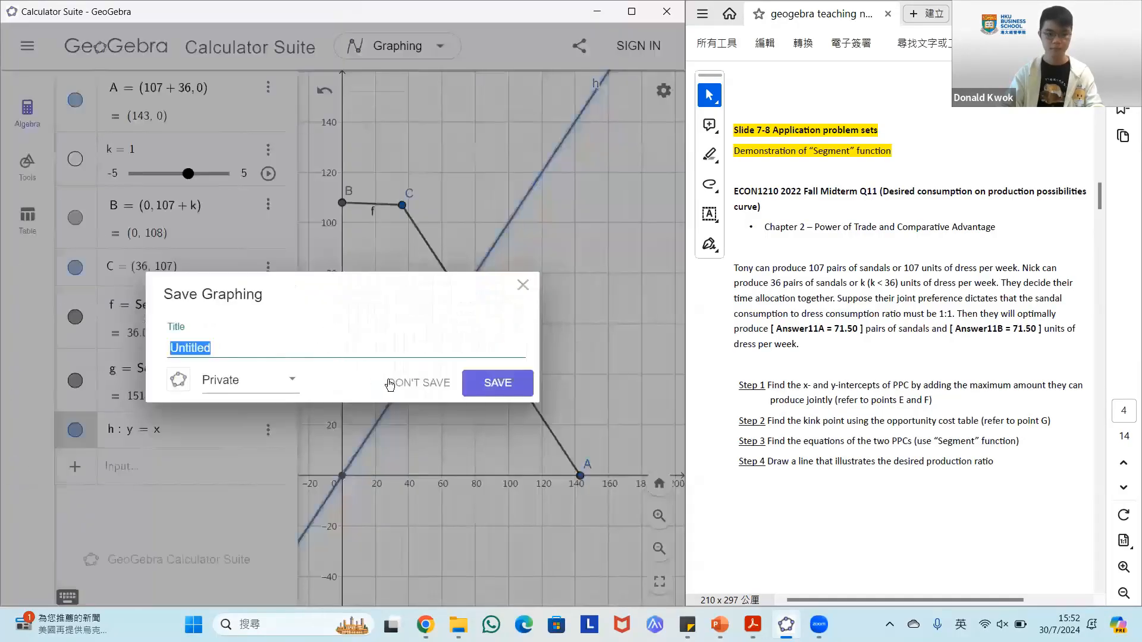
click(666, 355)
click(1113, 487)
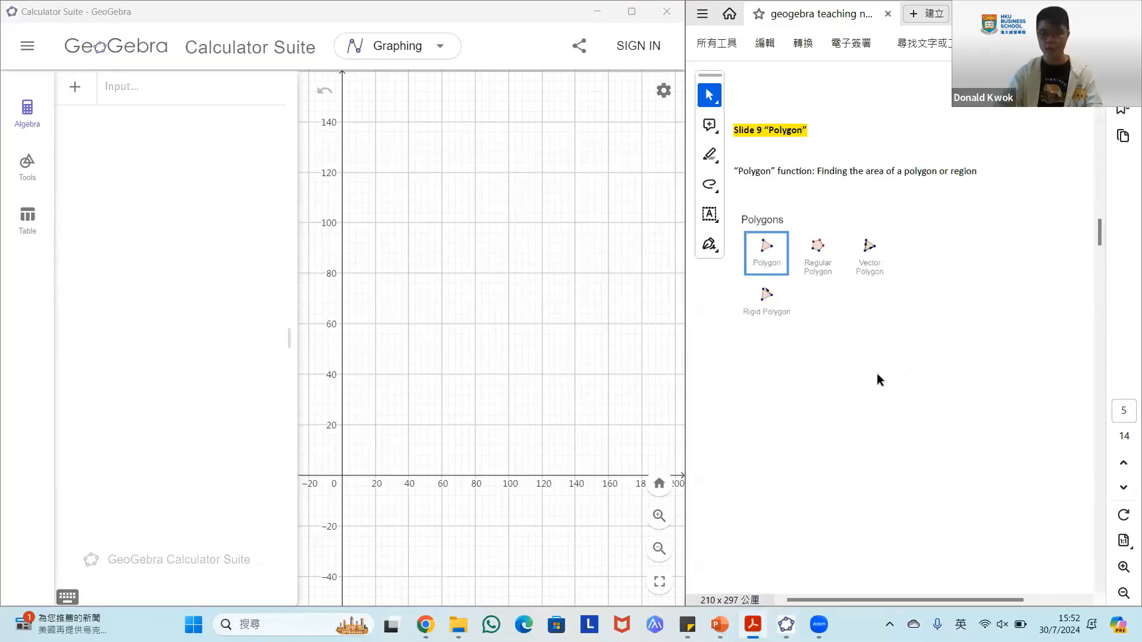
Place three free points at about (42, 89), (116, 104) and (108, 43) and display their algebra entries
click(42, 172)
click(165, 124)
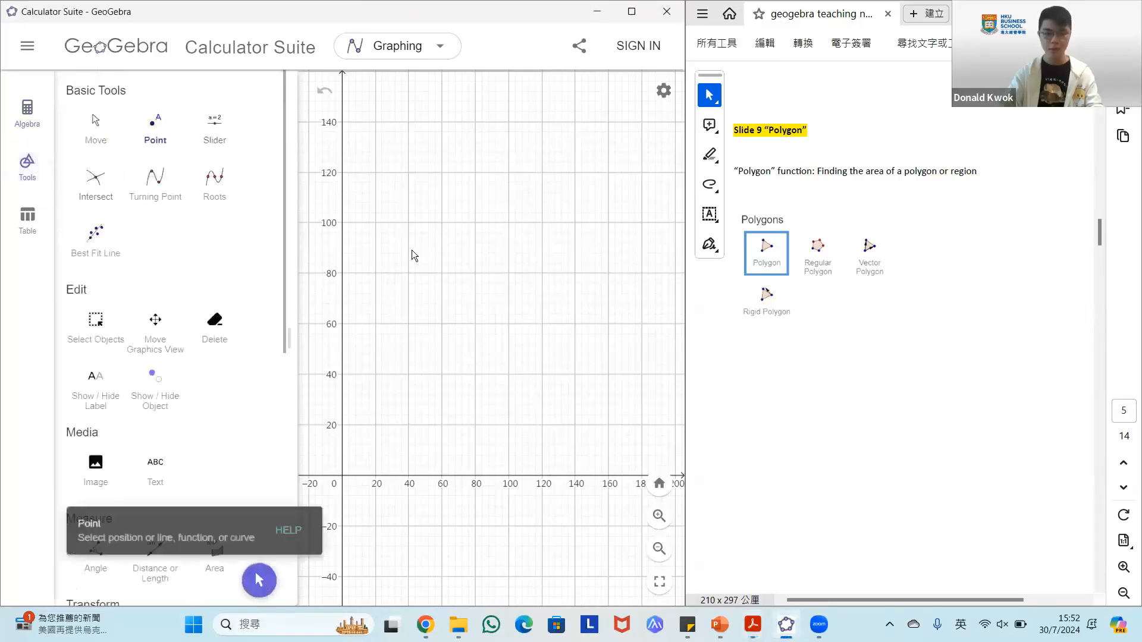
click(411, 249)
click(534, 214)
click(522, 368)
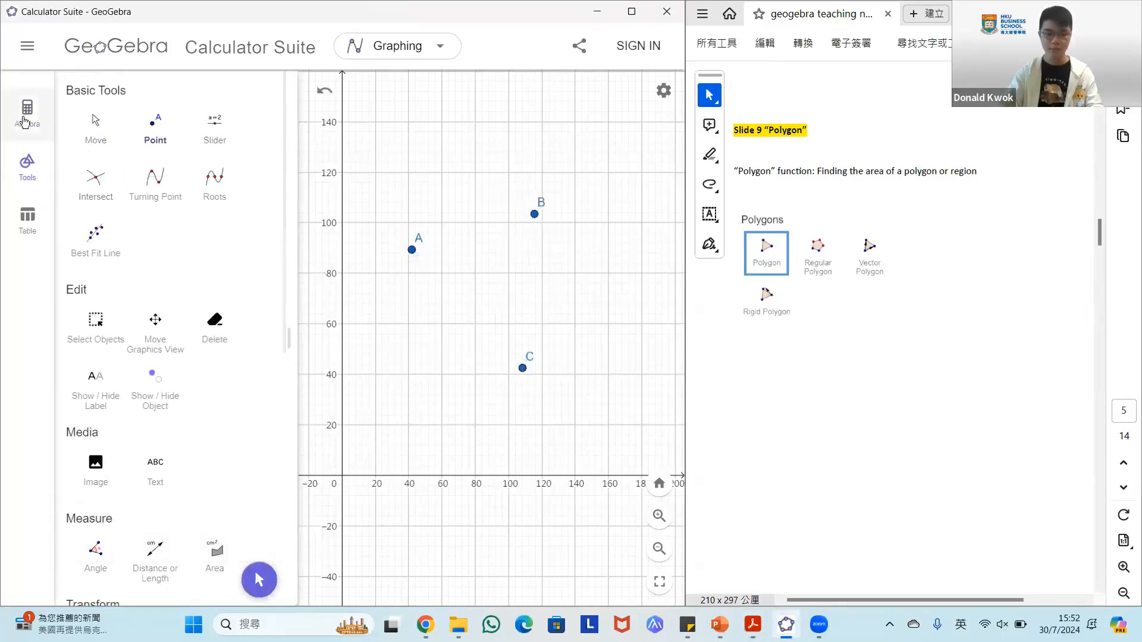
click(27, 113)
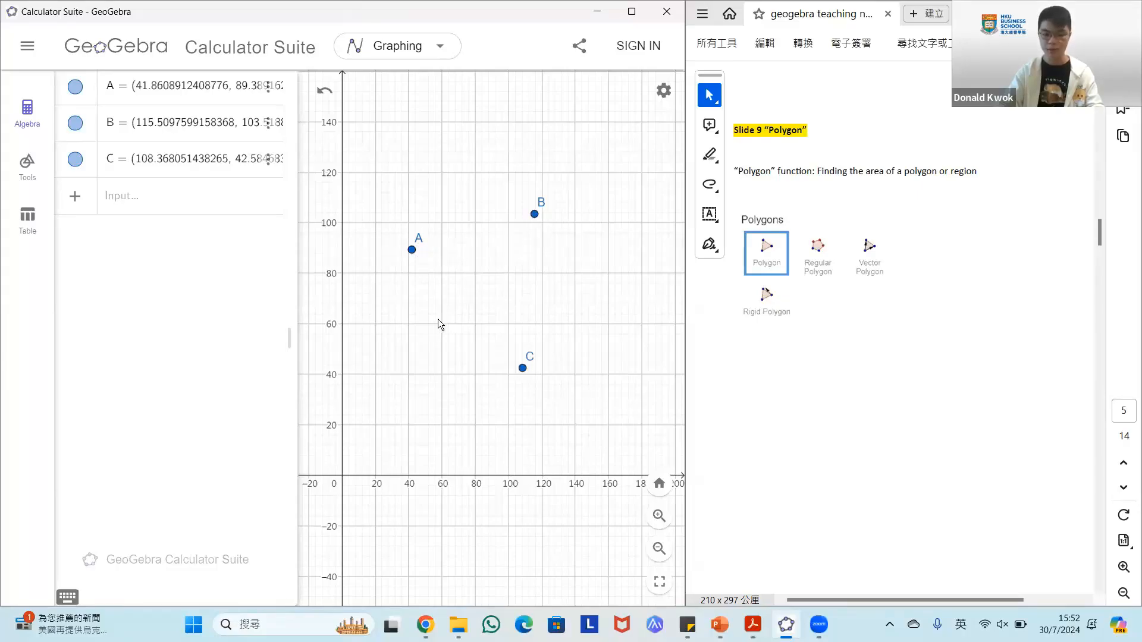
Construct a triangle through points A, B and C with the Polygon tool and display its area in the algebra list
click(28, 166)
scroll(203, 308, down, 8)
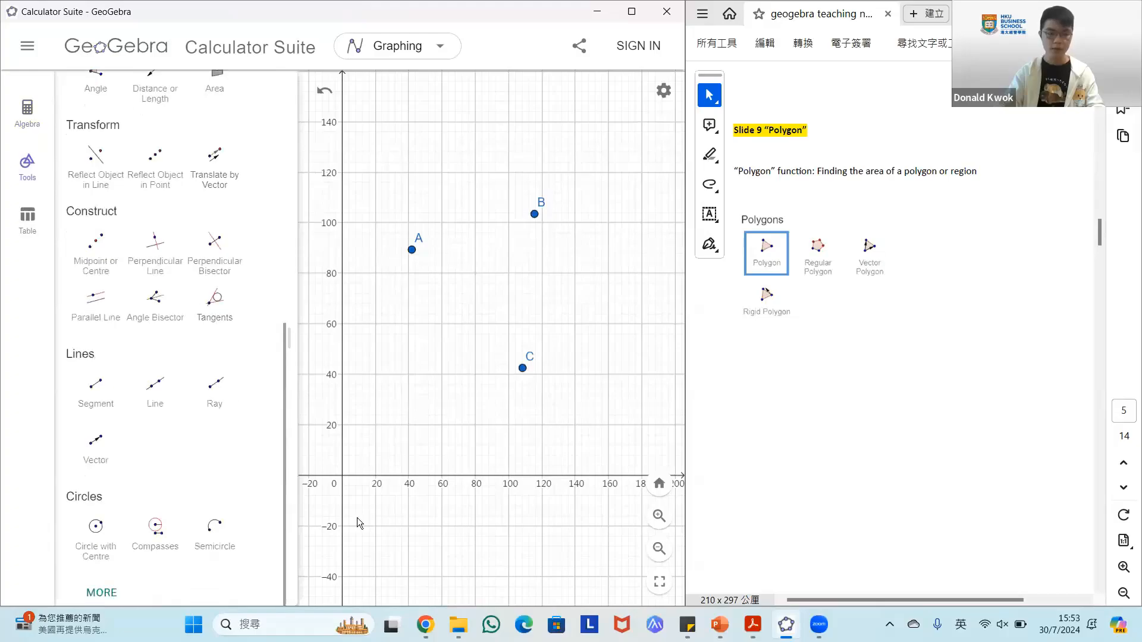
click(102, 593)
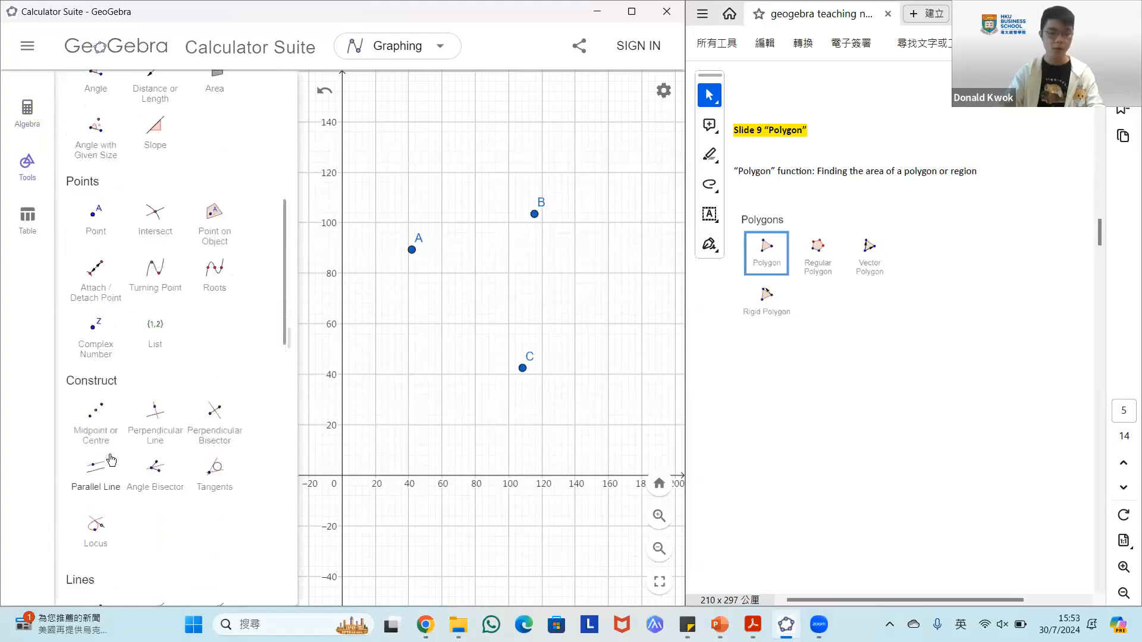
scroll(97, 324, down, 9)
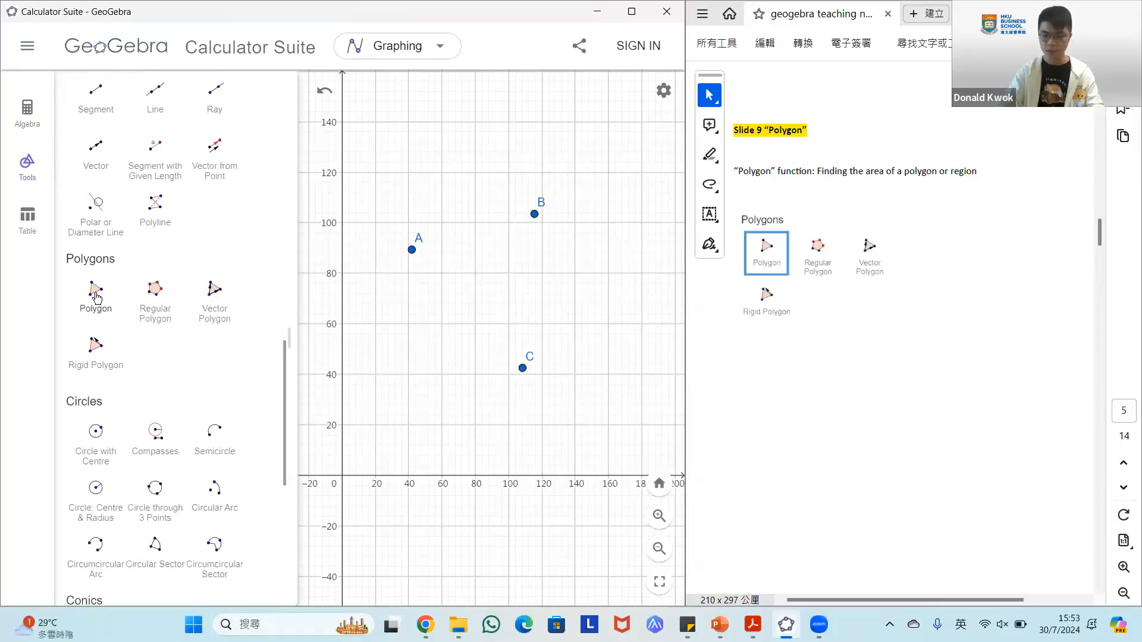
click(96, 296)
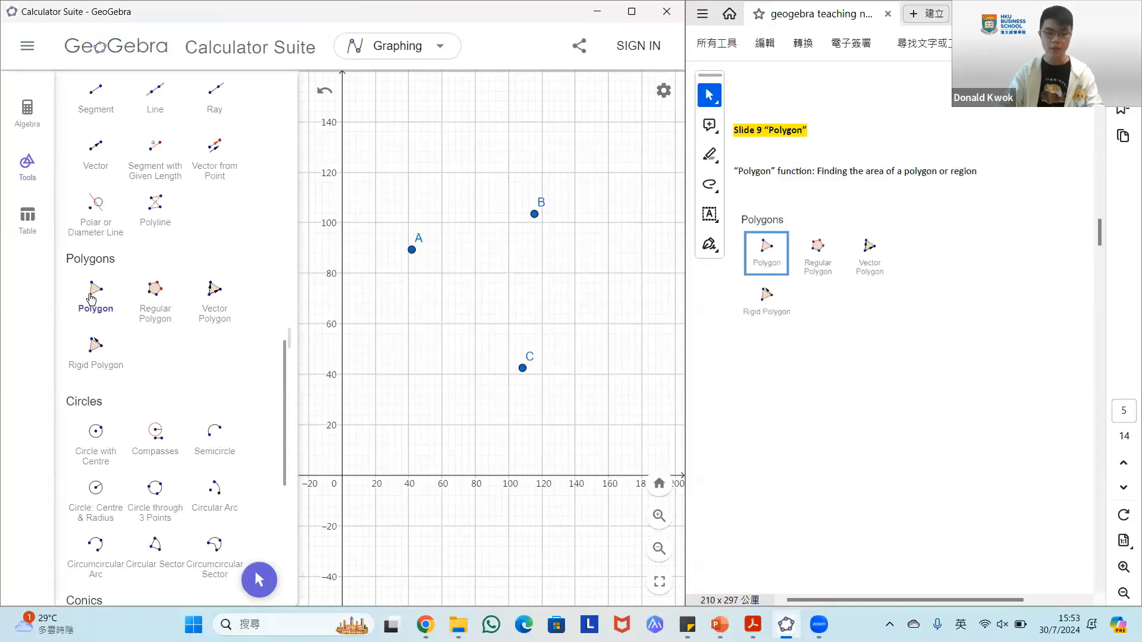
click(92, 298)
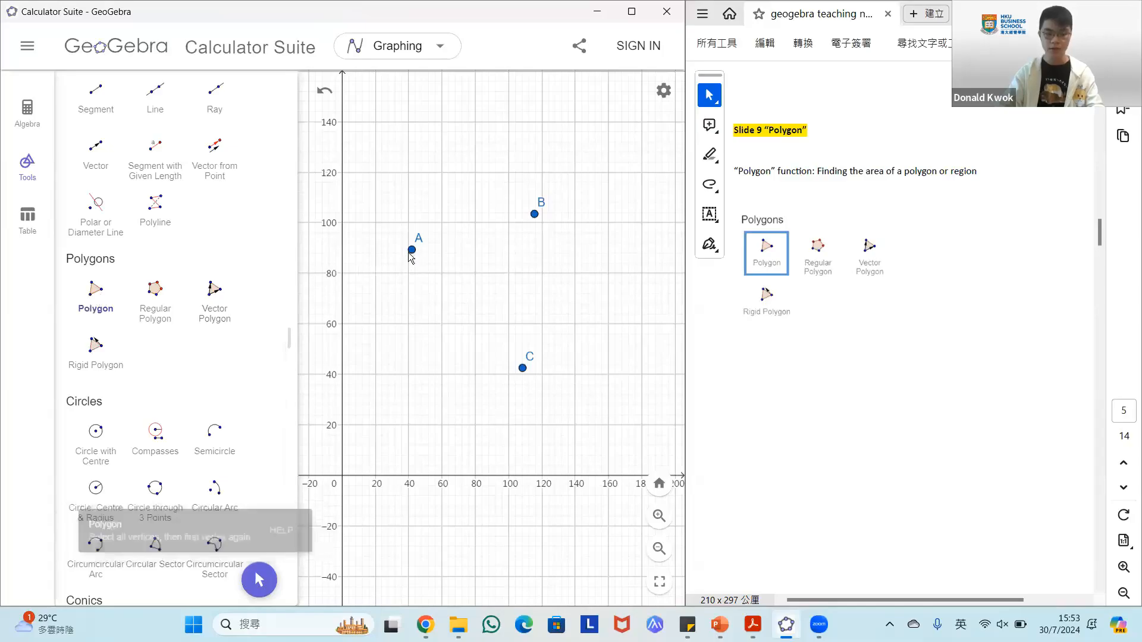
click(411, 251)
click(534, 214)
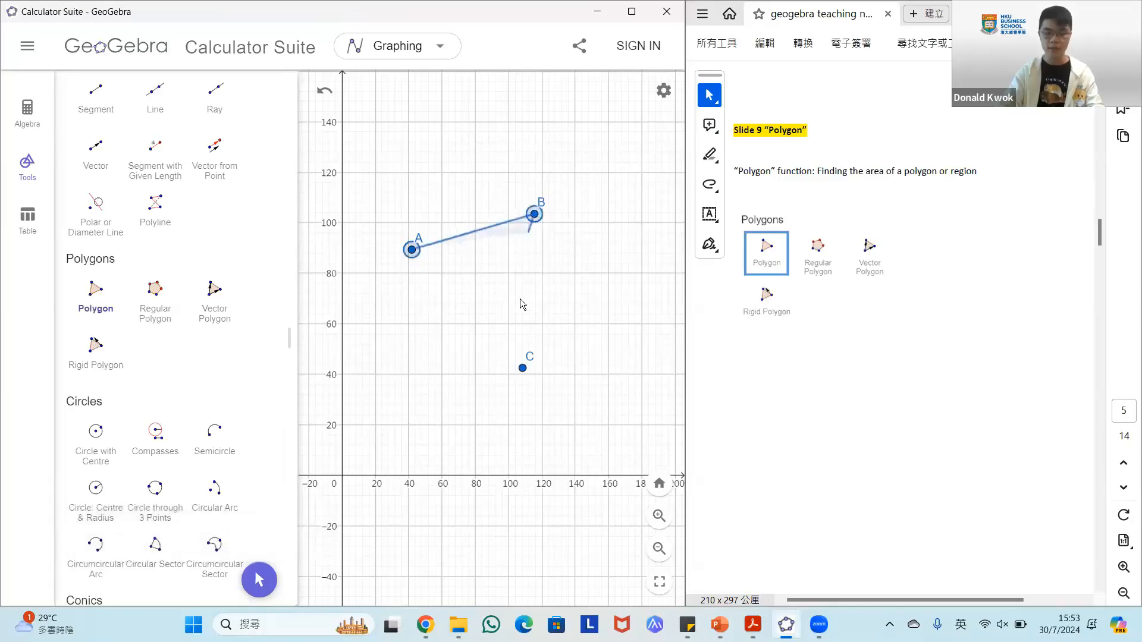
click(523, 368)
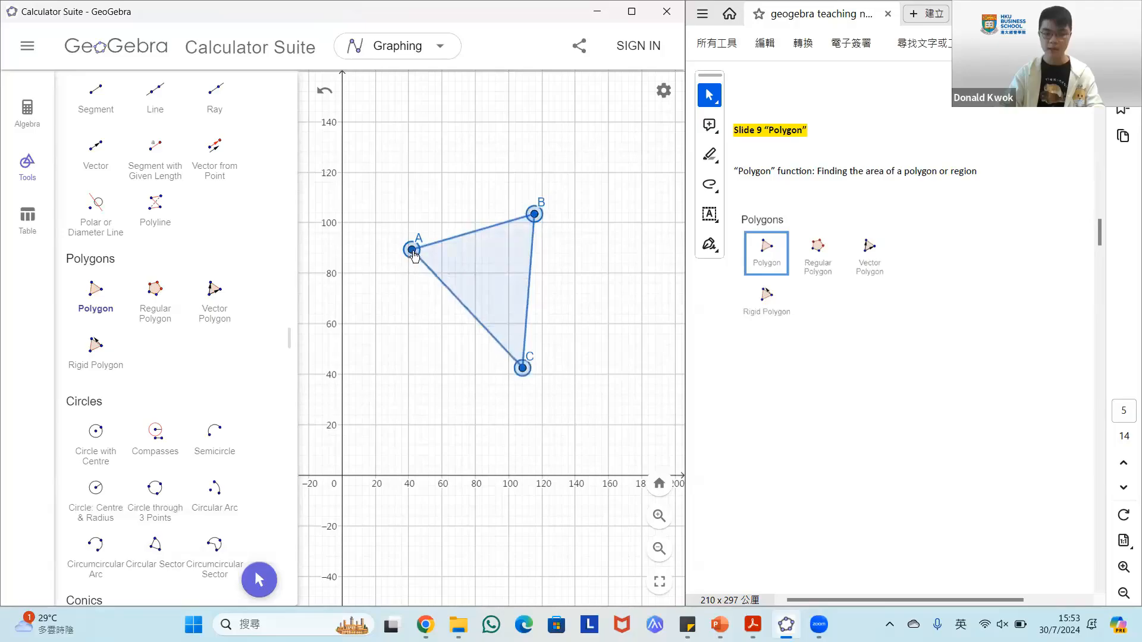
click(412, 251)
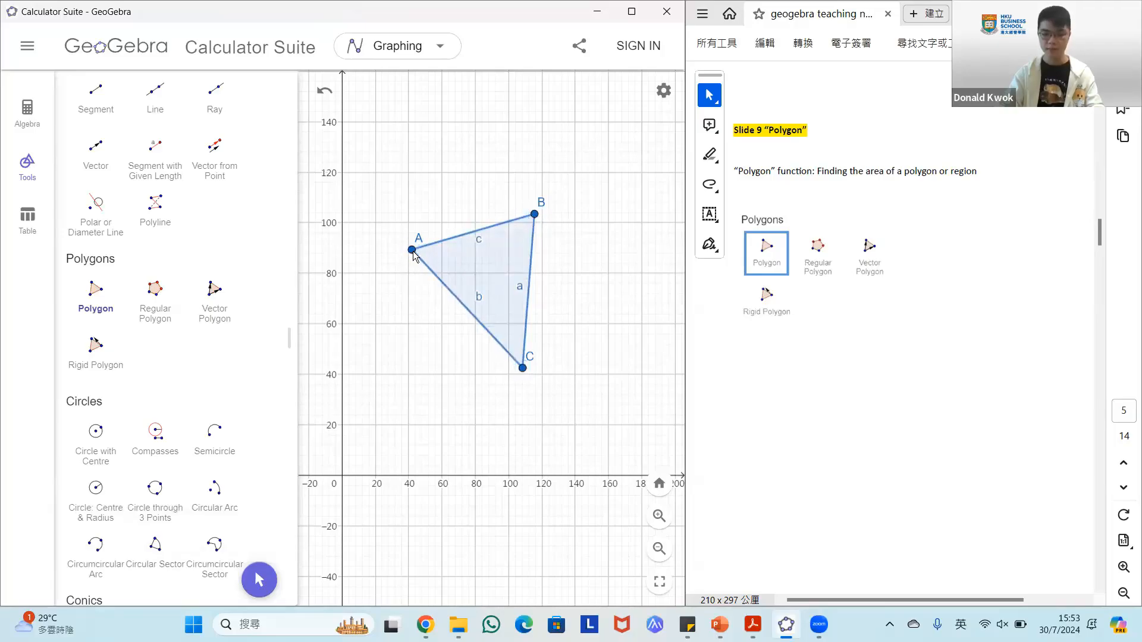
click(18, 116)
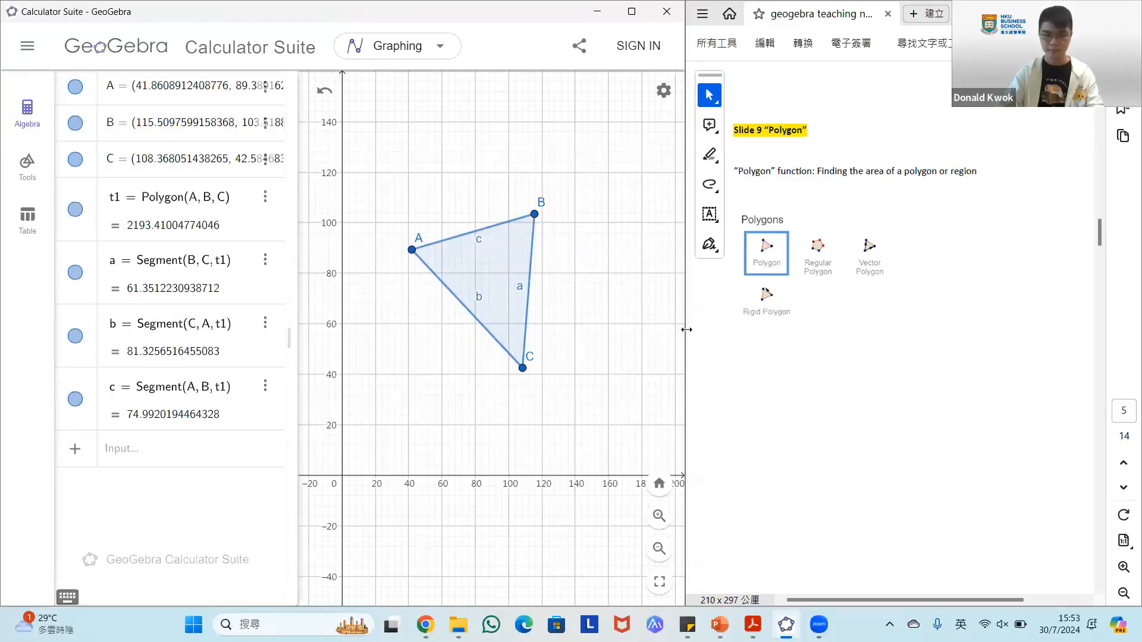
Clear the triangle construction without saving it and advance the PDF notes to Slide 10 on construction of dependent objects
click(27, 46)
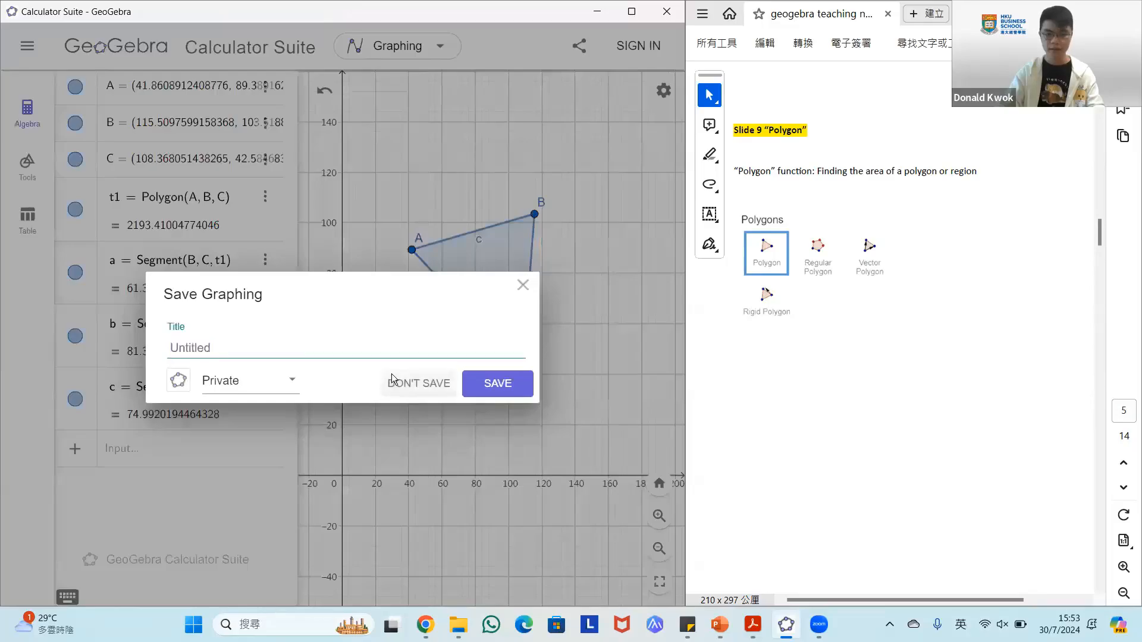
click(393, 383)
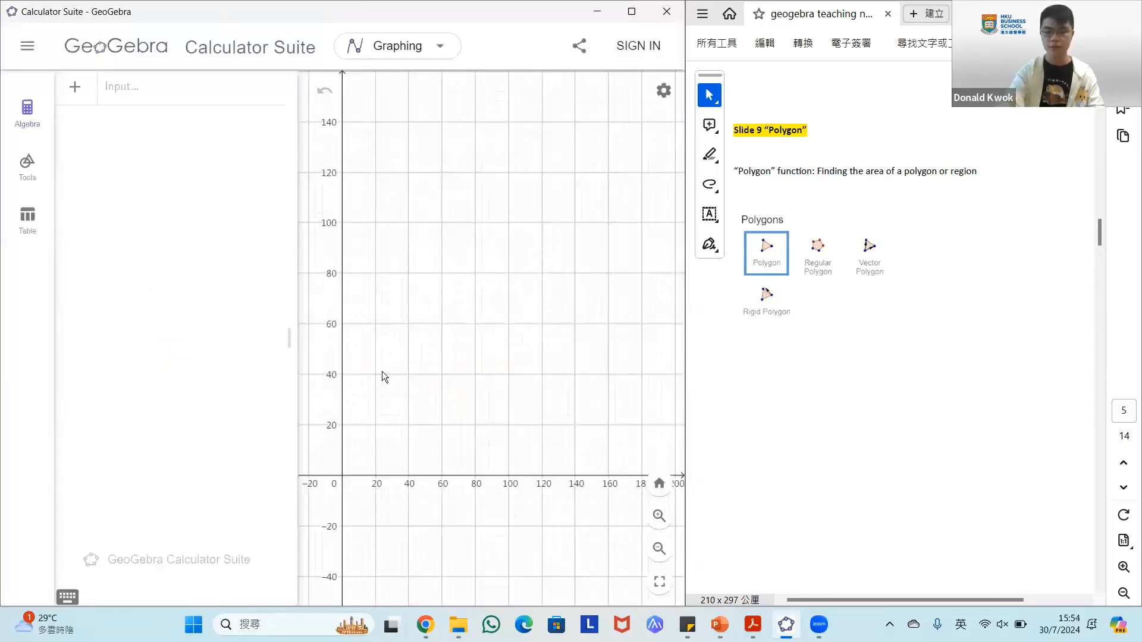
click(1124, 487)
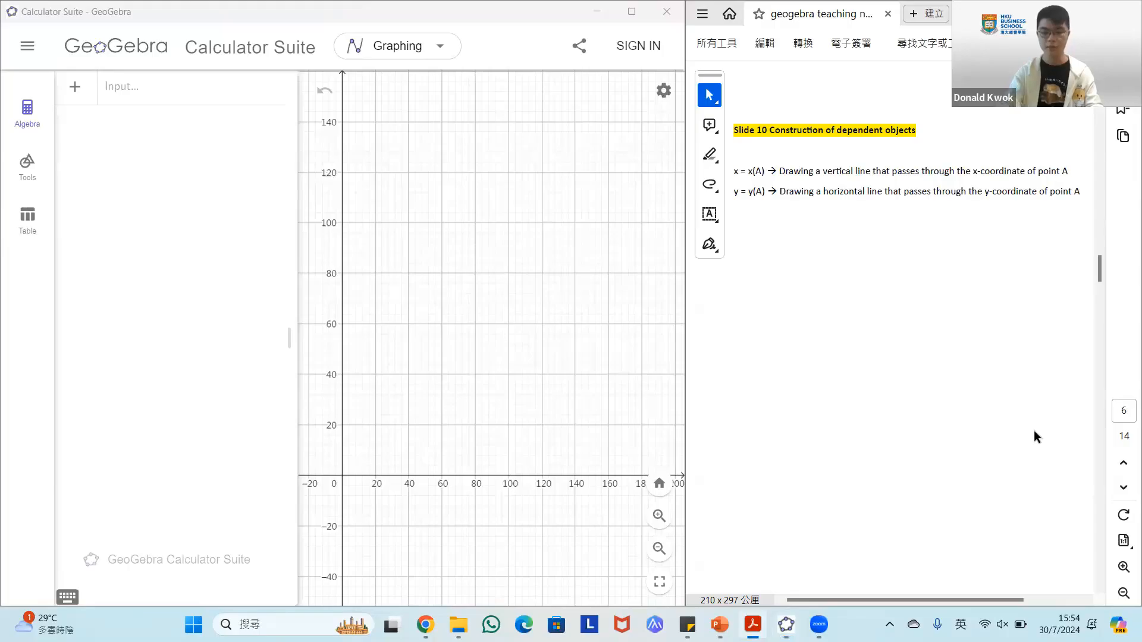
Add a point at (pi, pi) near the origin of the empty graph
click(151, 94)
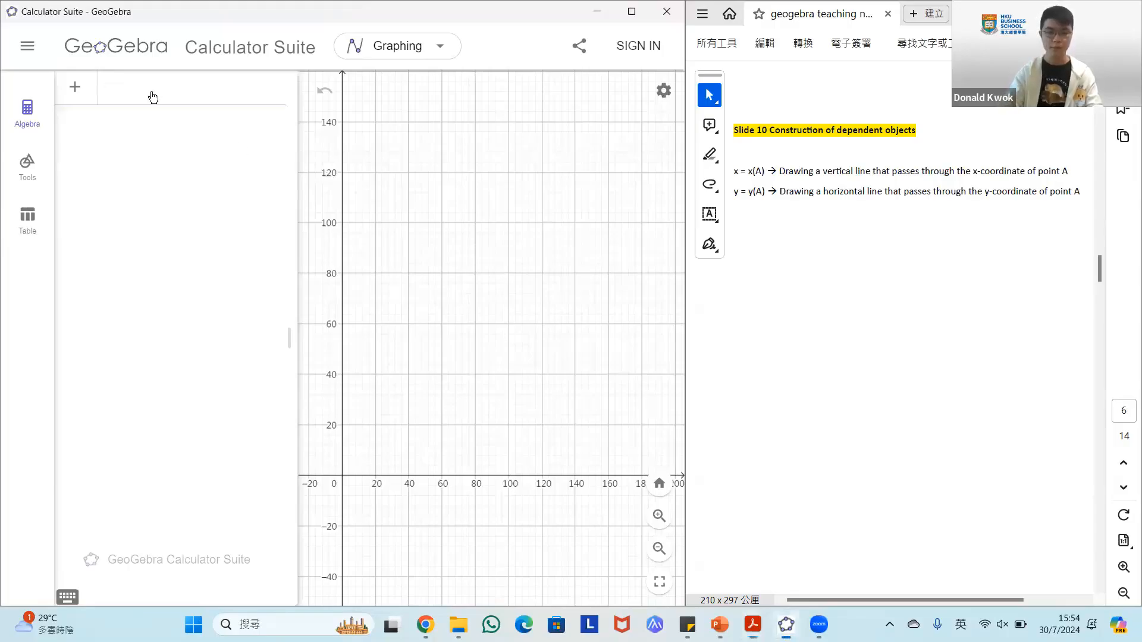
text((pi, p)
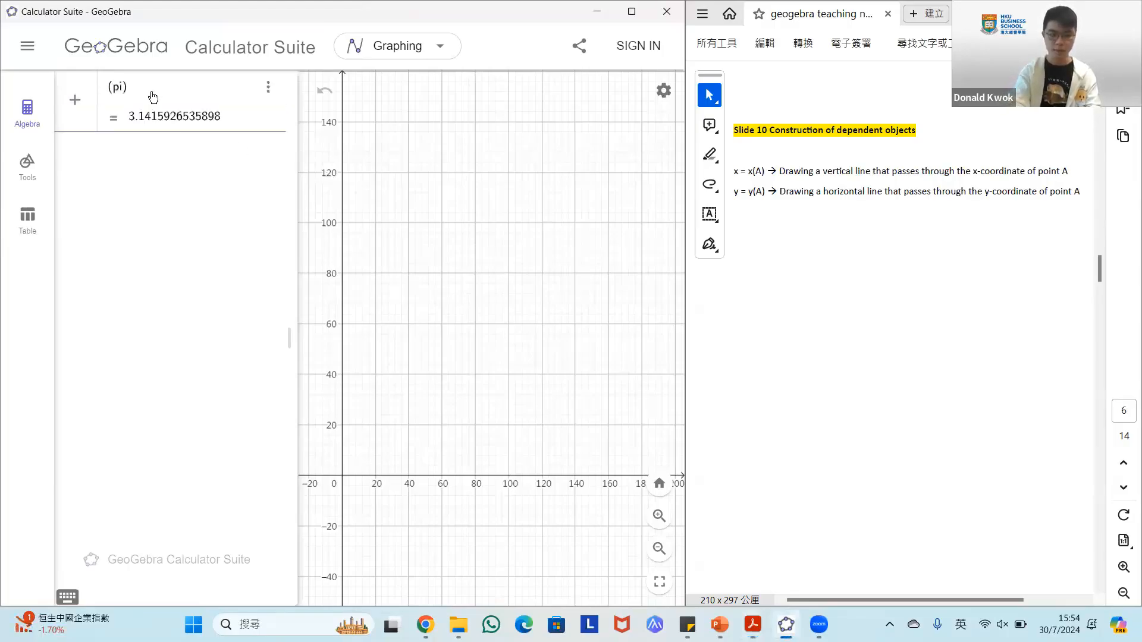
text(i)
key(Return)
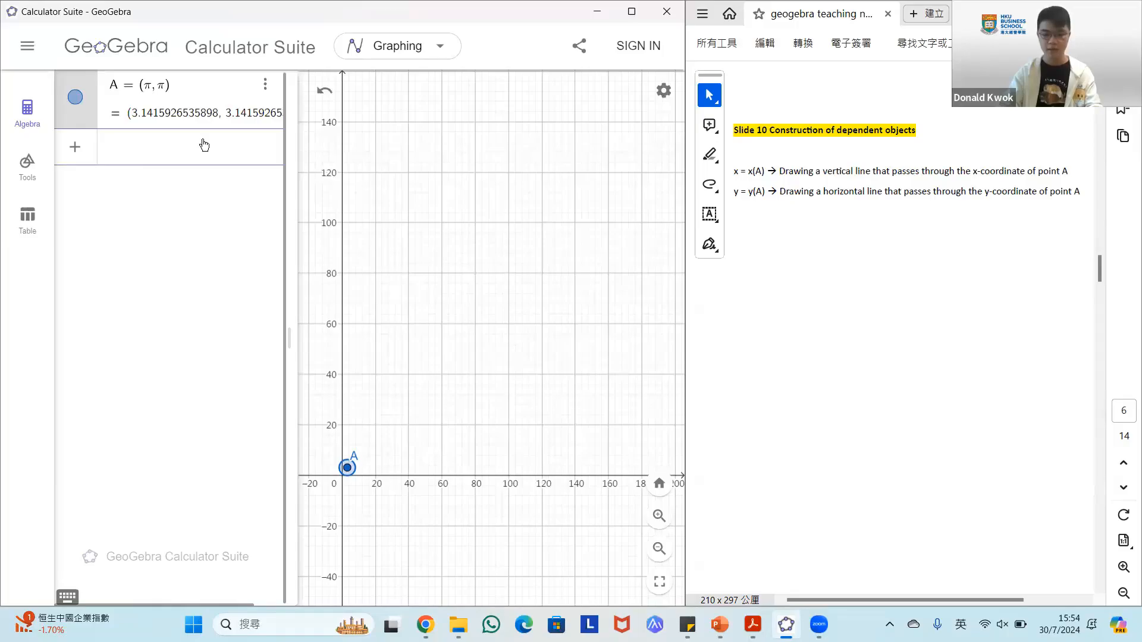
scroll(439, 367, up, 5)
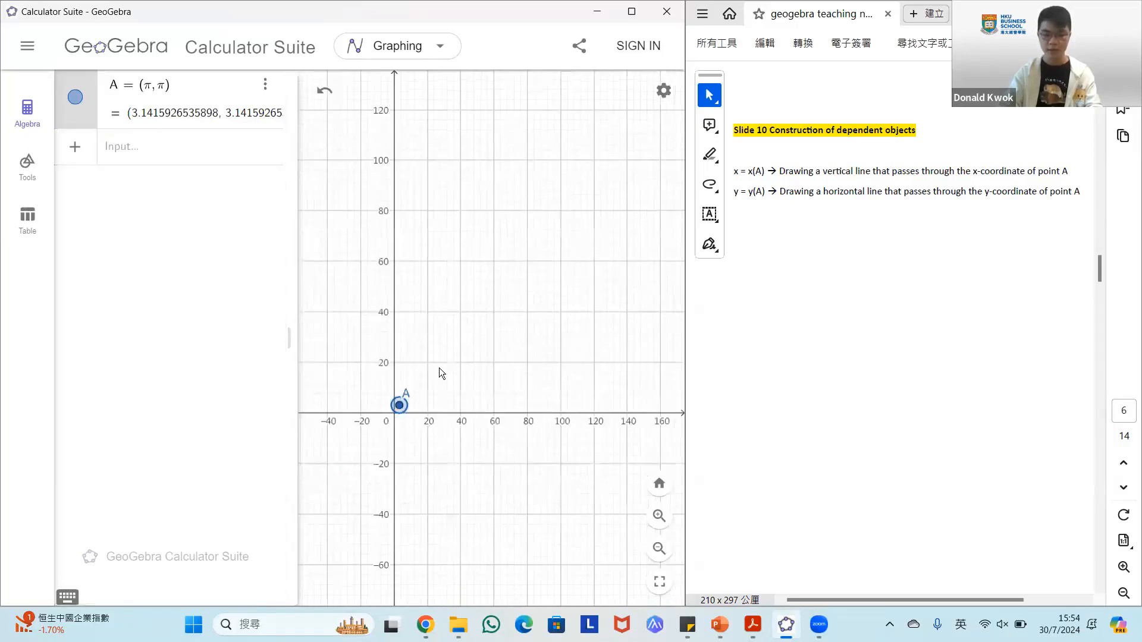
Construct a vertical line through point A with the equation x = x(A) and display its dependent definition
scroll(434, 411, up, 15)
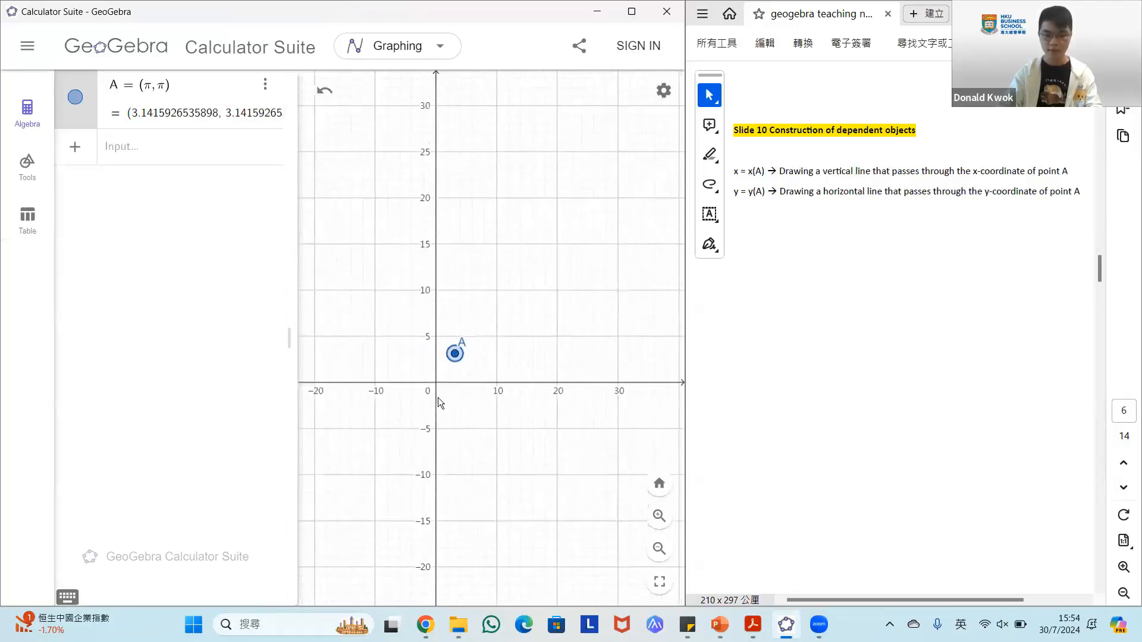
scroll(456, 374, up, 2)
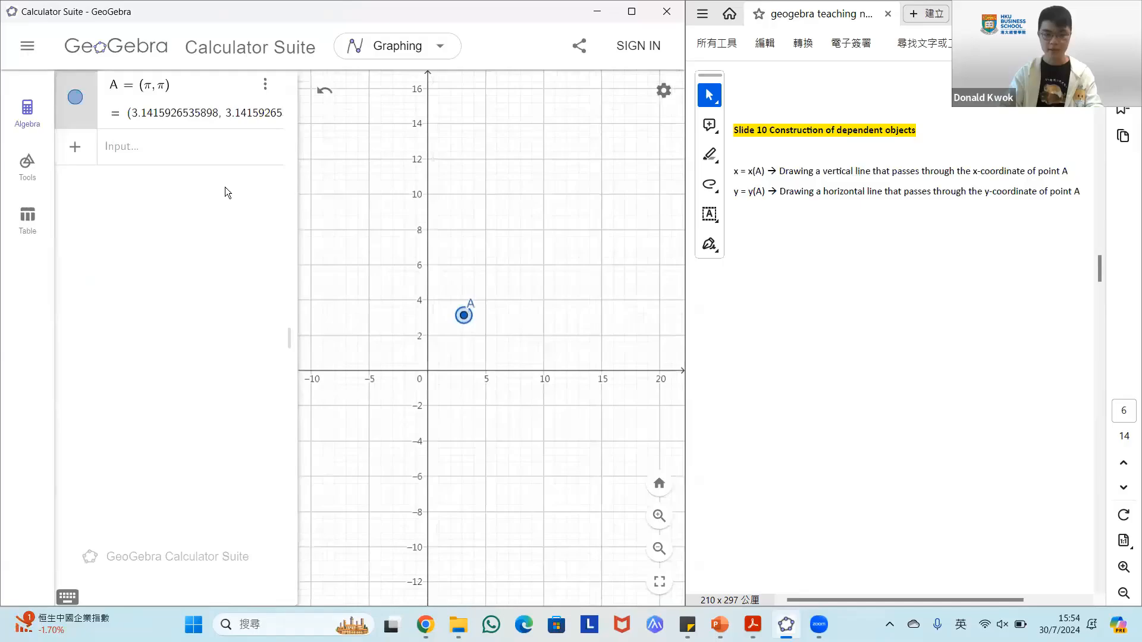
click(150, 158)
text(x)
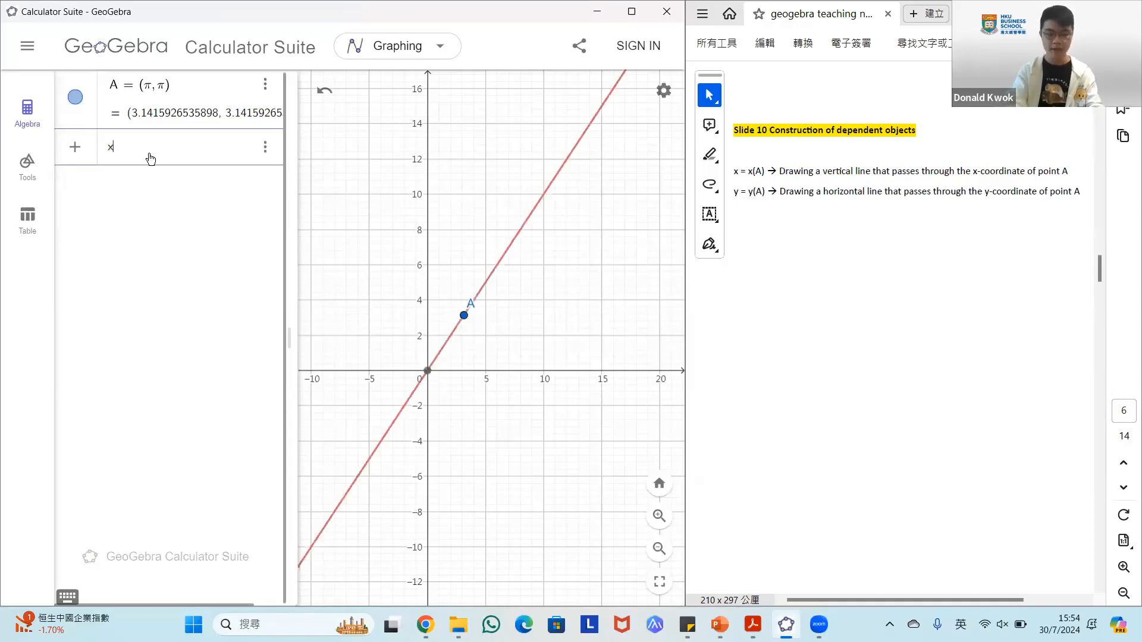
text( = x(A))
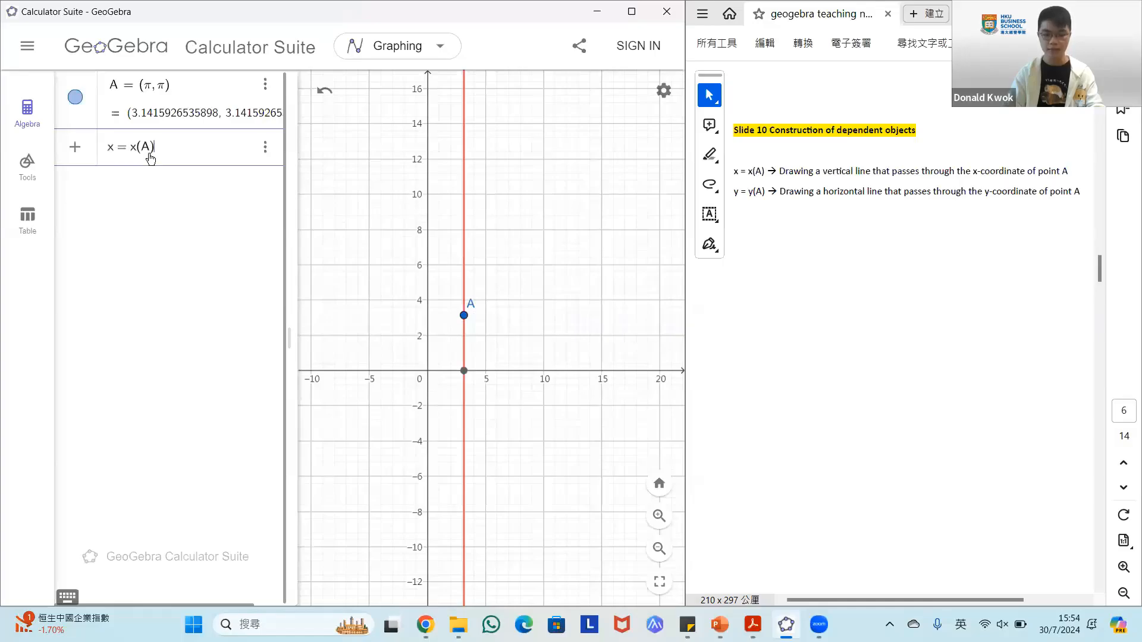
key(Return)
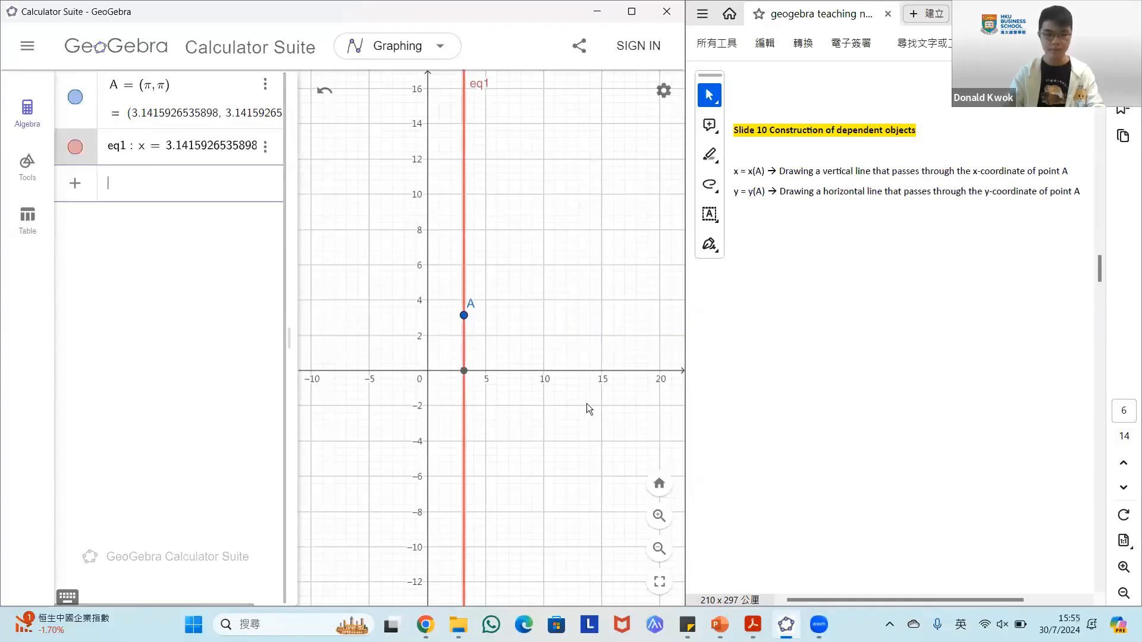
click(389, 320)
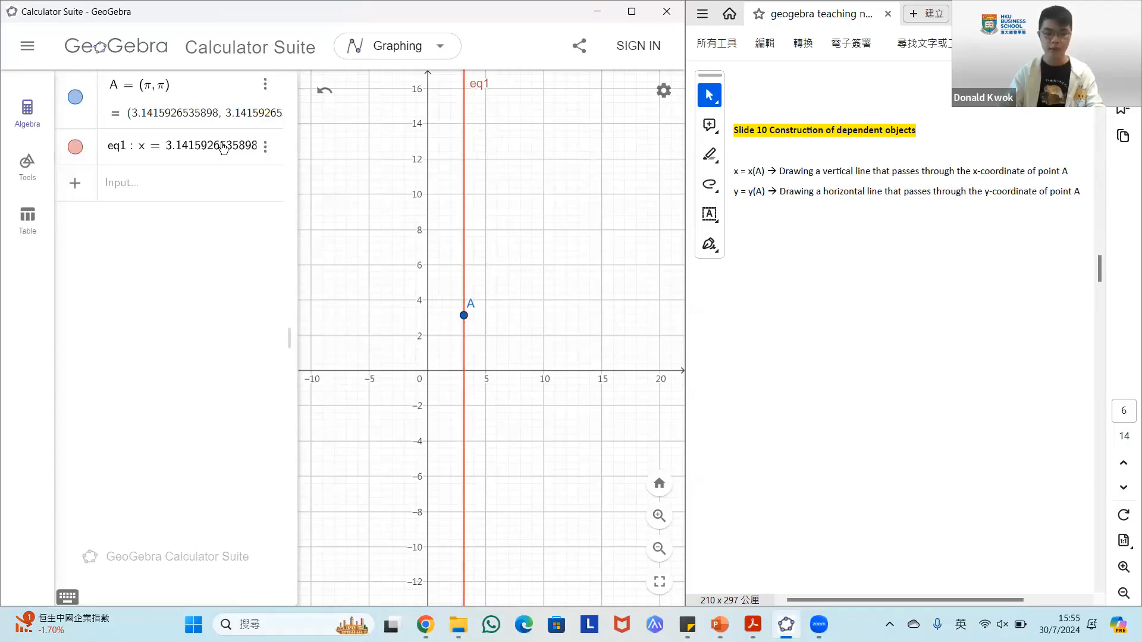
click(201, 150)
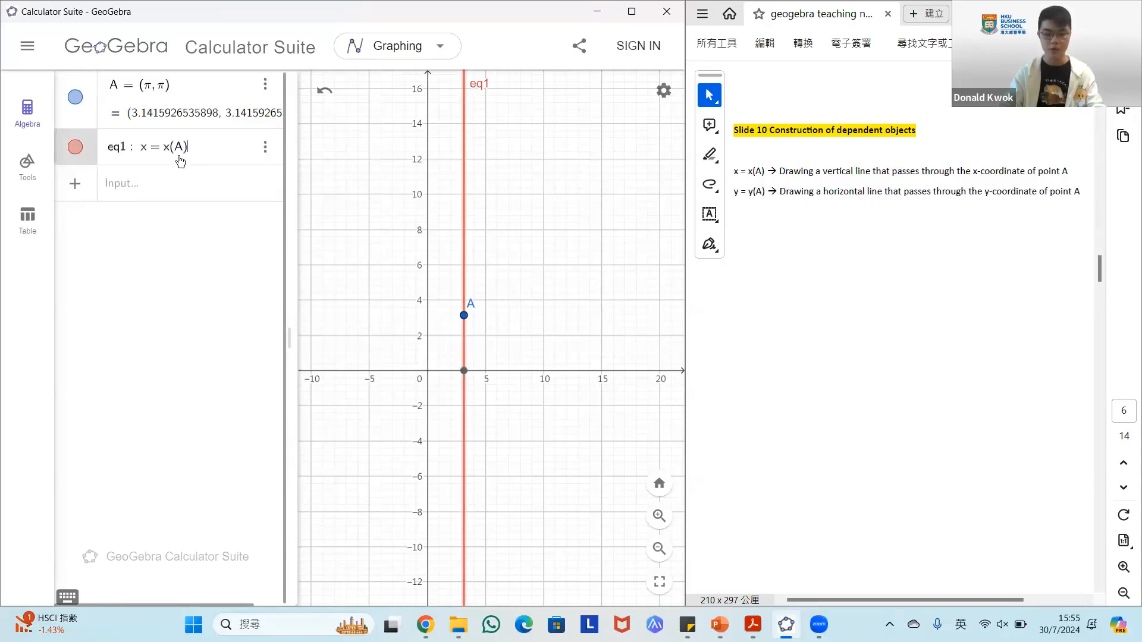
click(345, 241)
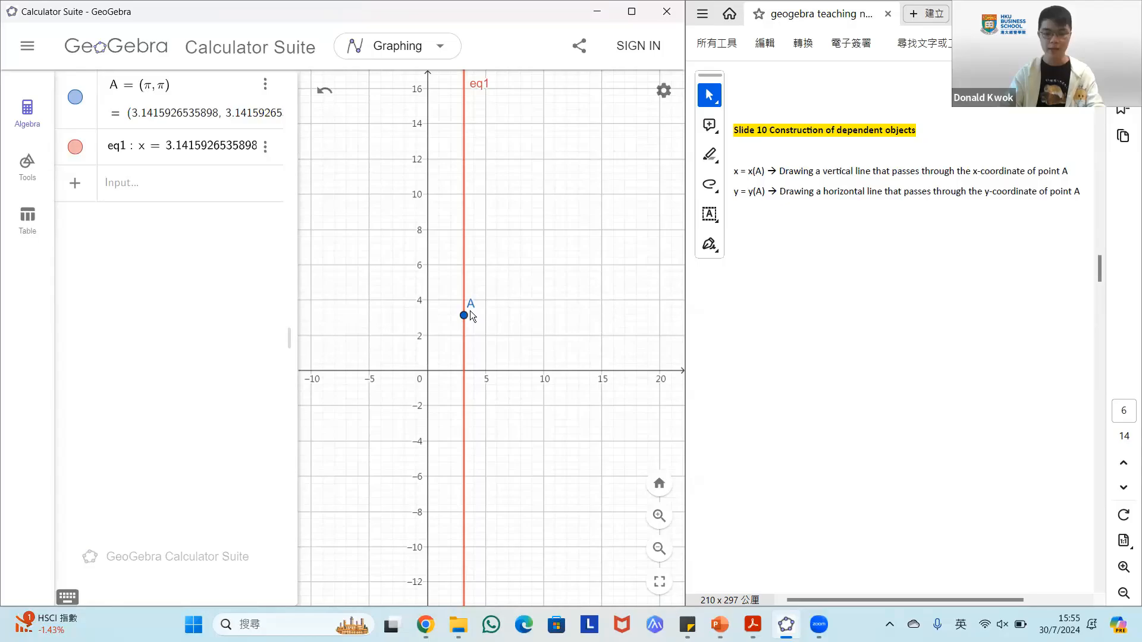
Construct a horizontal line through point A with the equation y = y(A) and display its dependent definition
click(165, 195)
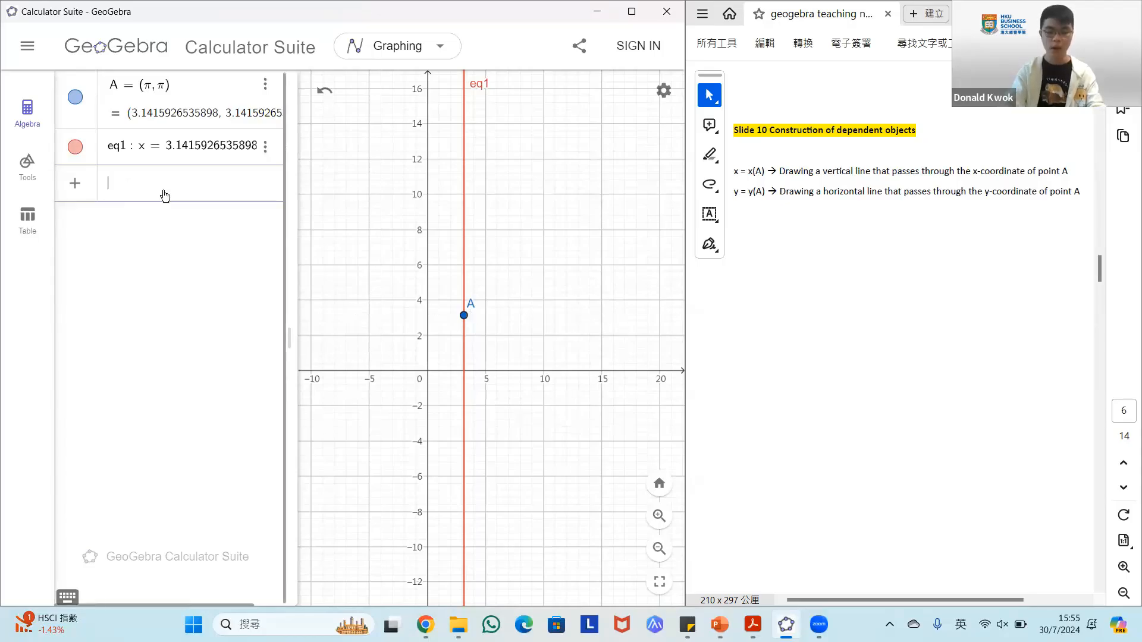
text(y = y(A))
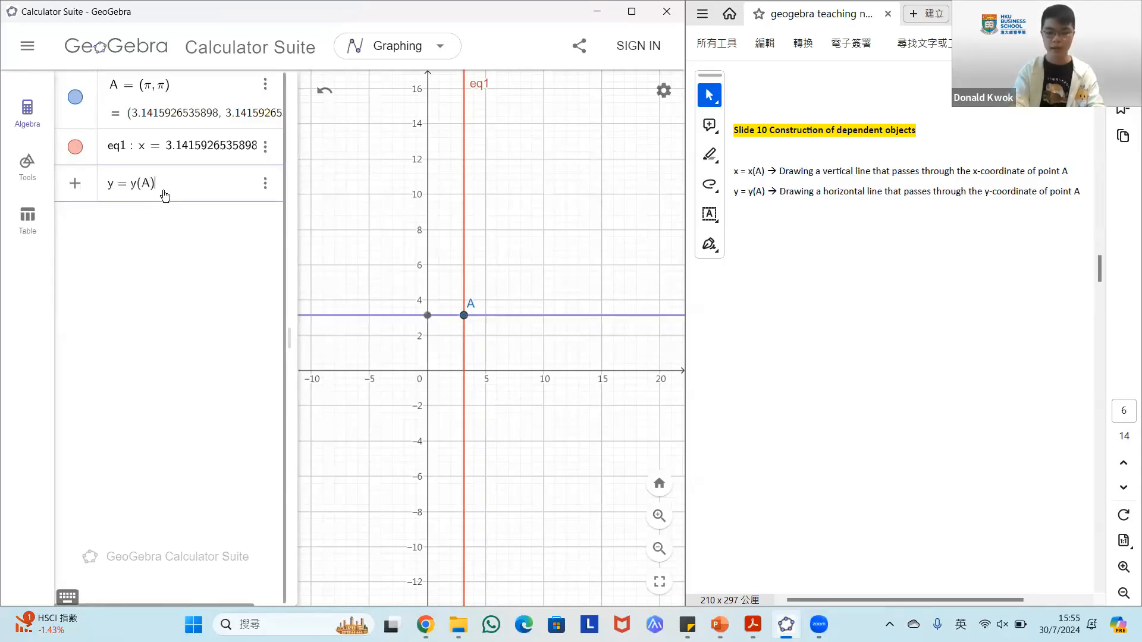
key(Return)
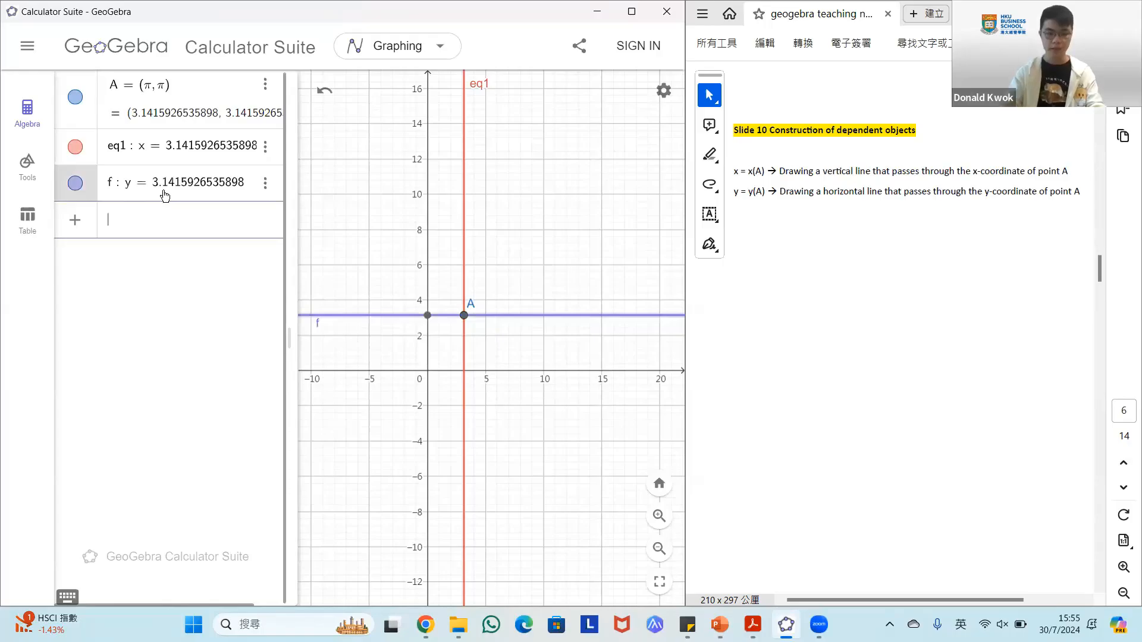
click(187, 185)
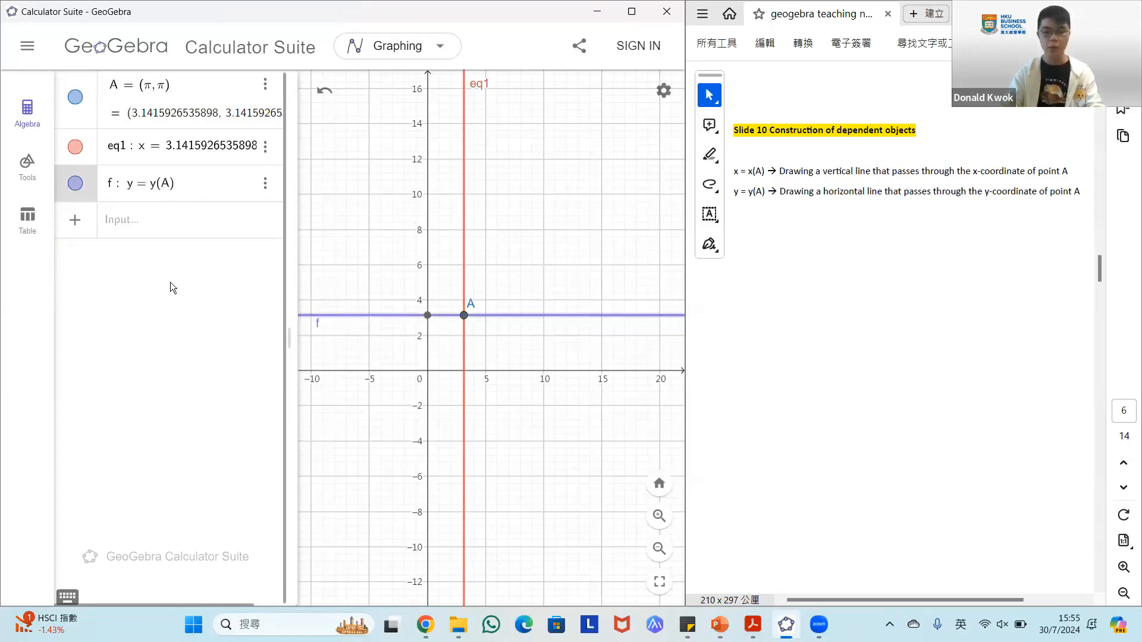
click(342, 251)
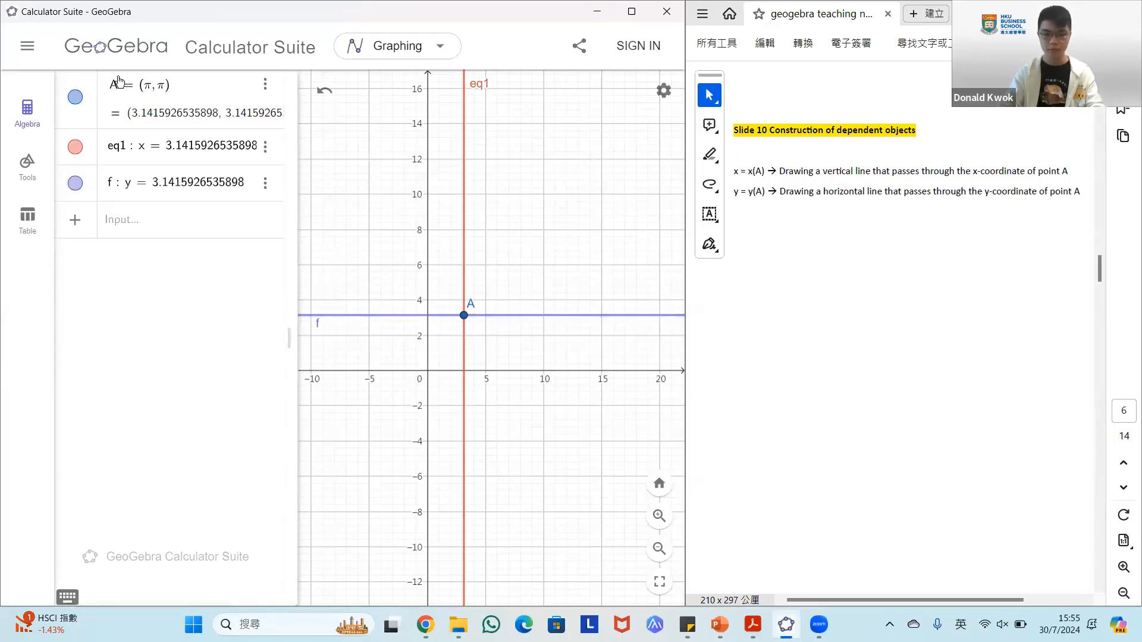
Clear the dependent-line construction without saving it and advance the PDF notes to the Slide 11-12 welfare analysis problem
click(26, 46)
click(54, 165)
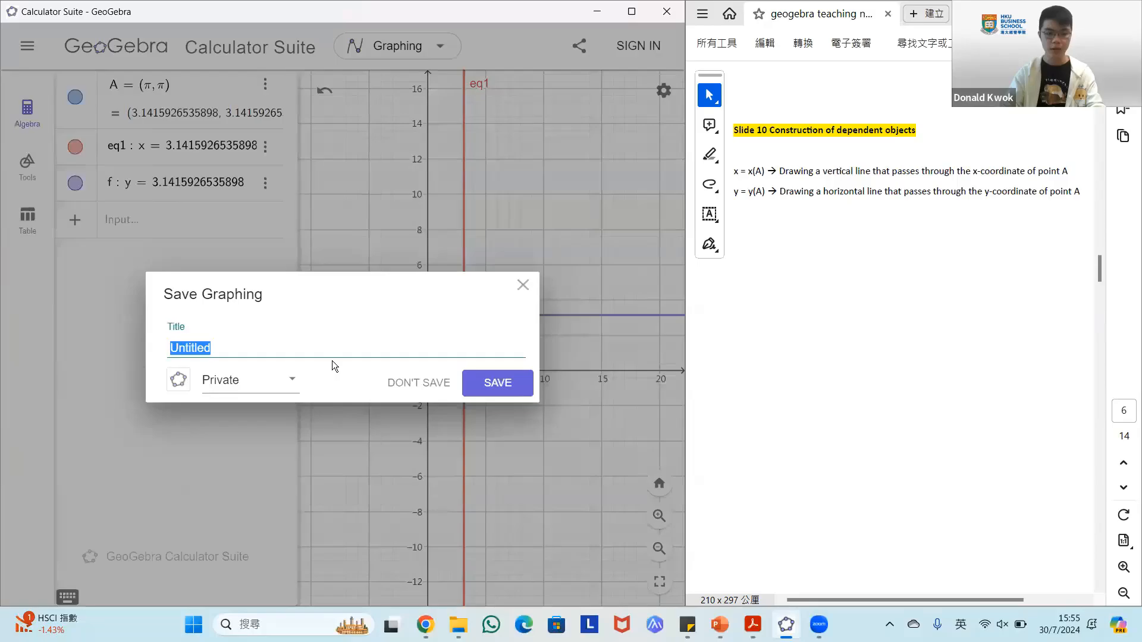
click(393, 387)
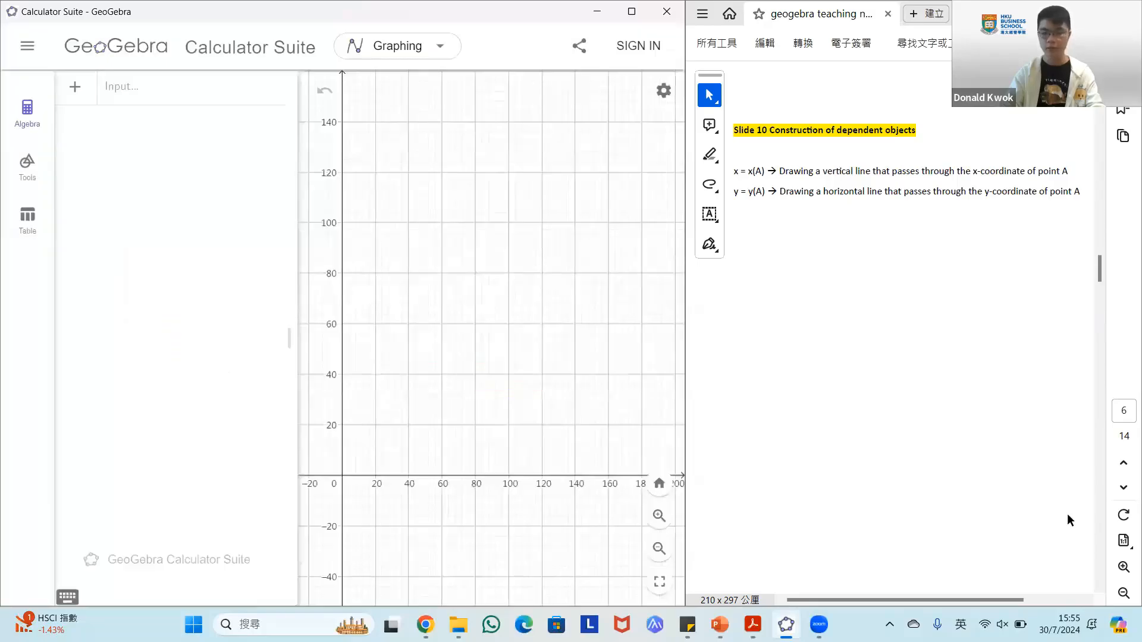
click(1123, 487)
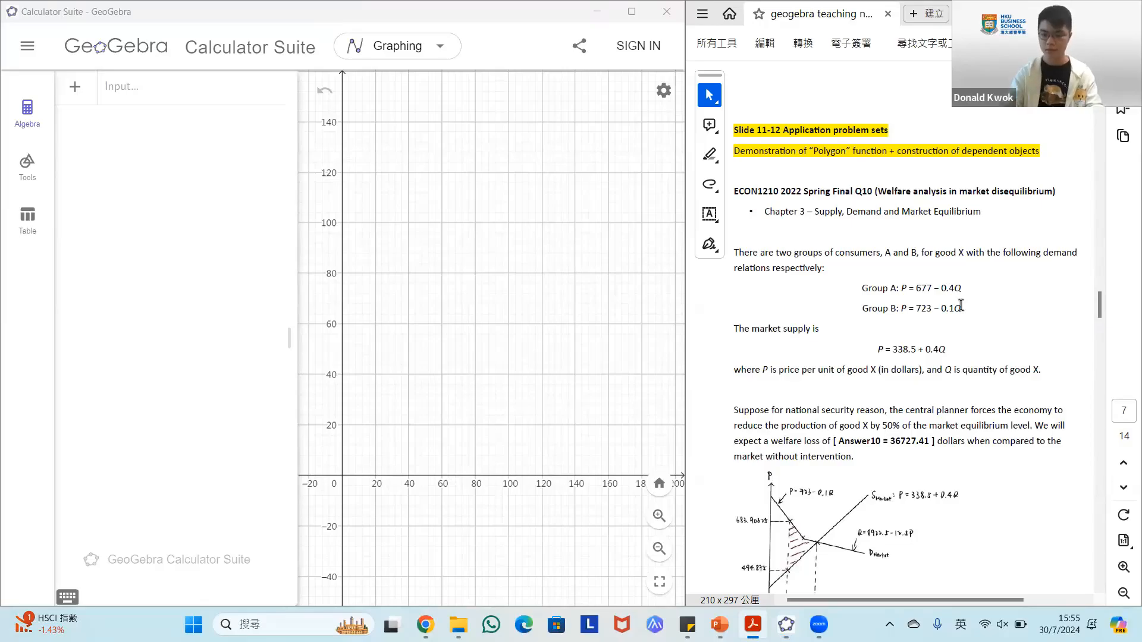
scroll(987, 444, down, 1)
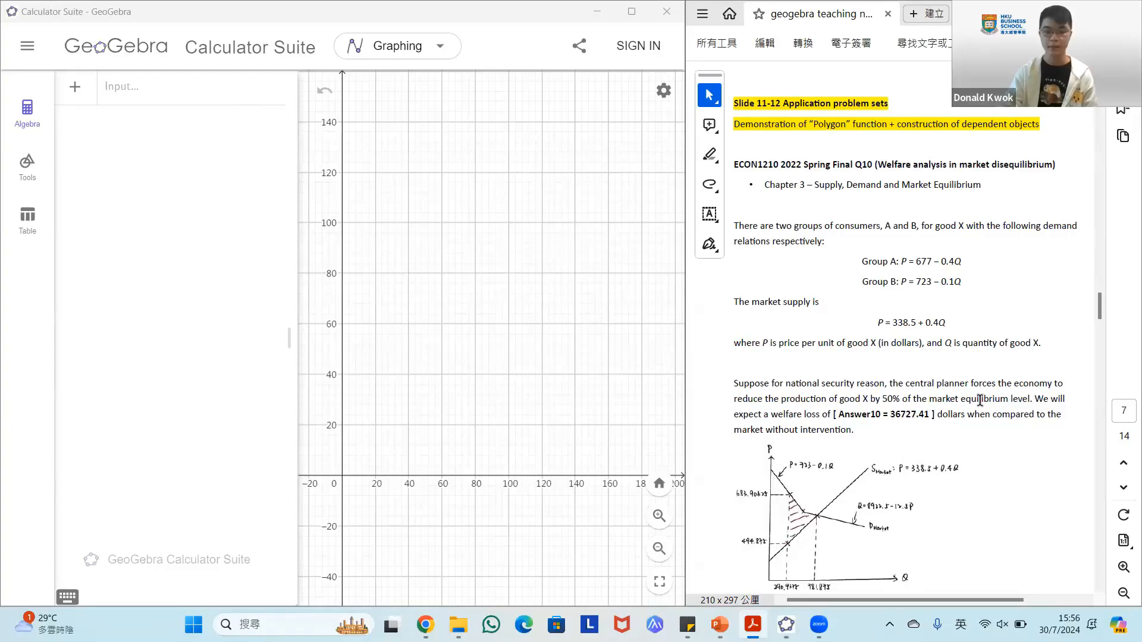
Enter the two consumer groups' demand curves as DA: y = 677 - 0.4x and DB: y = 723 - 0.1x
click(204, 100)
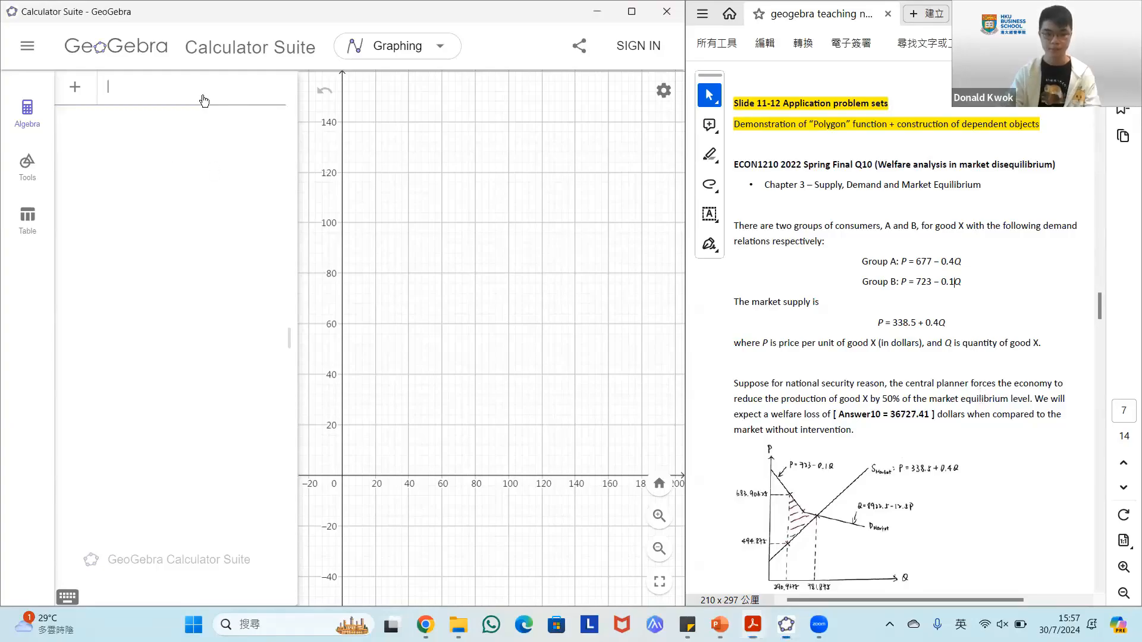
text(DA:y=)
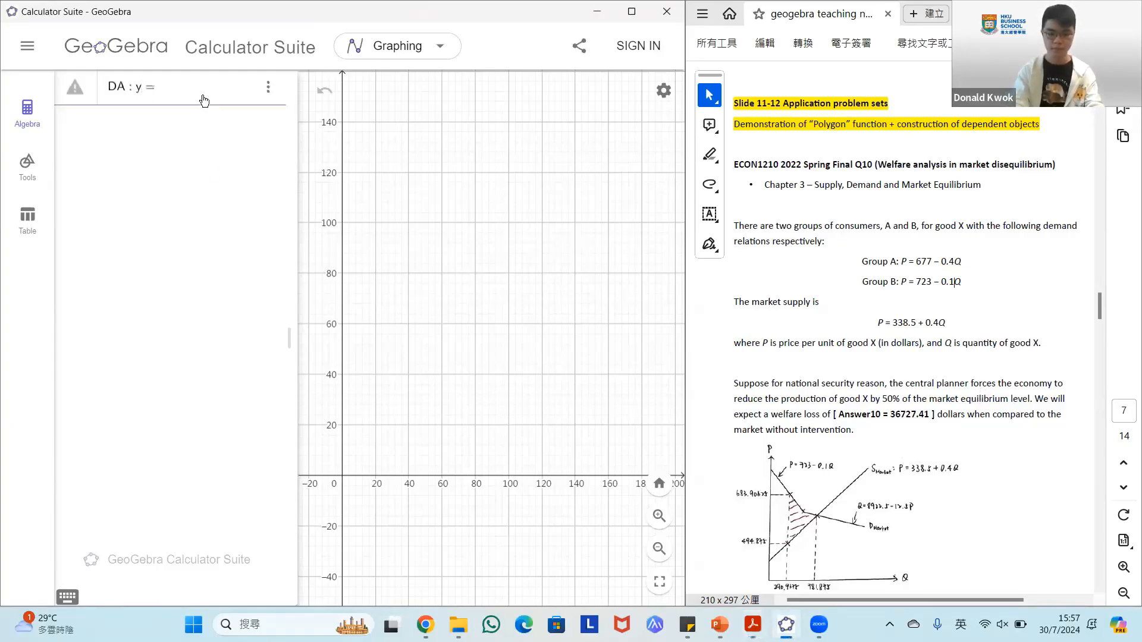
text(677-0.4x)
key(Return)
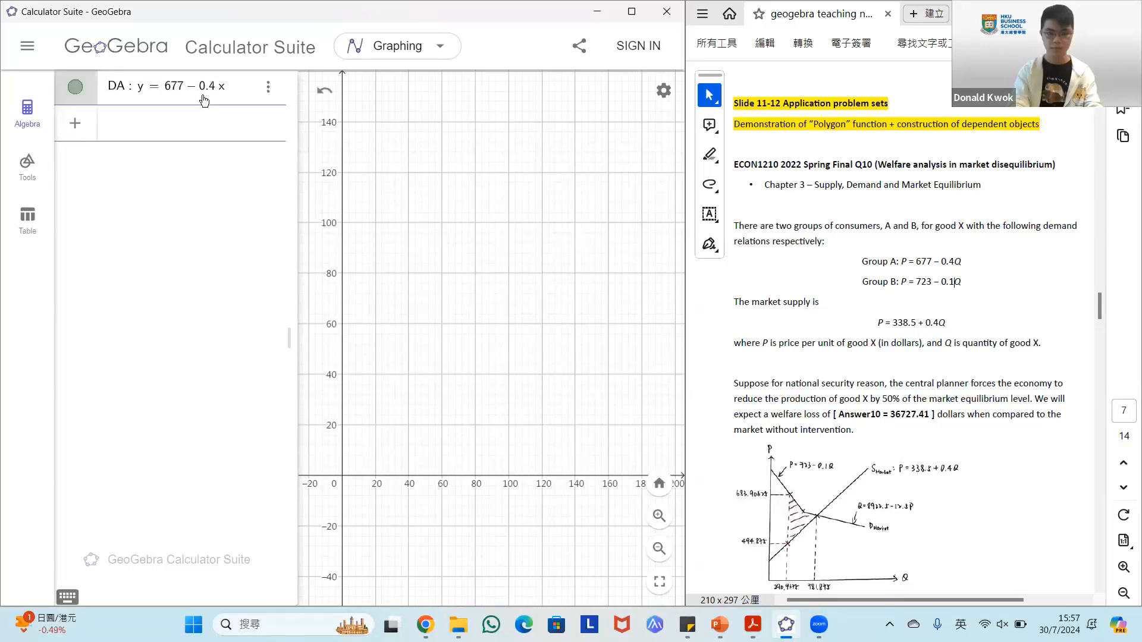
text(DB:y=)
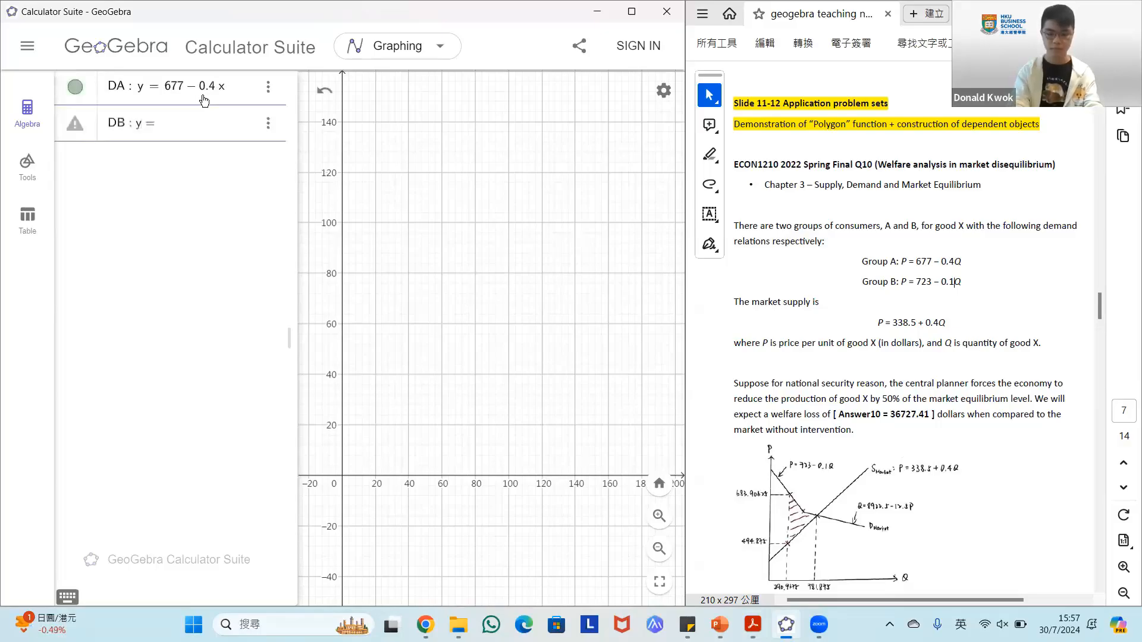
text(723-0.)
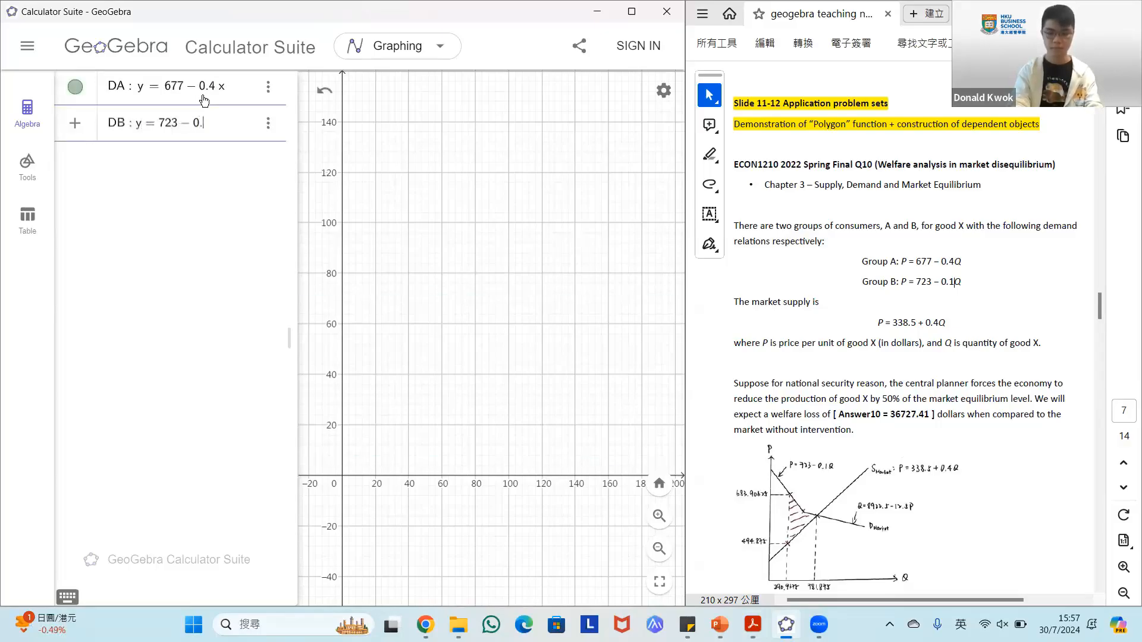
text(1x)
key(Return)
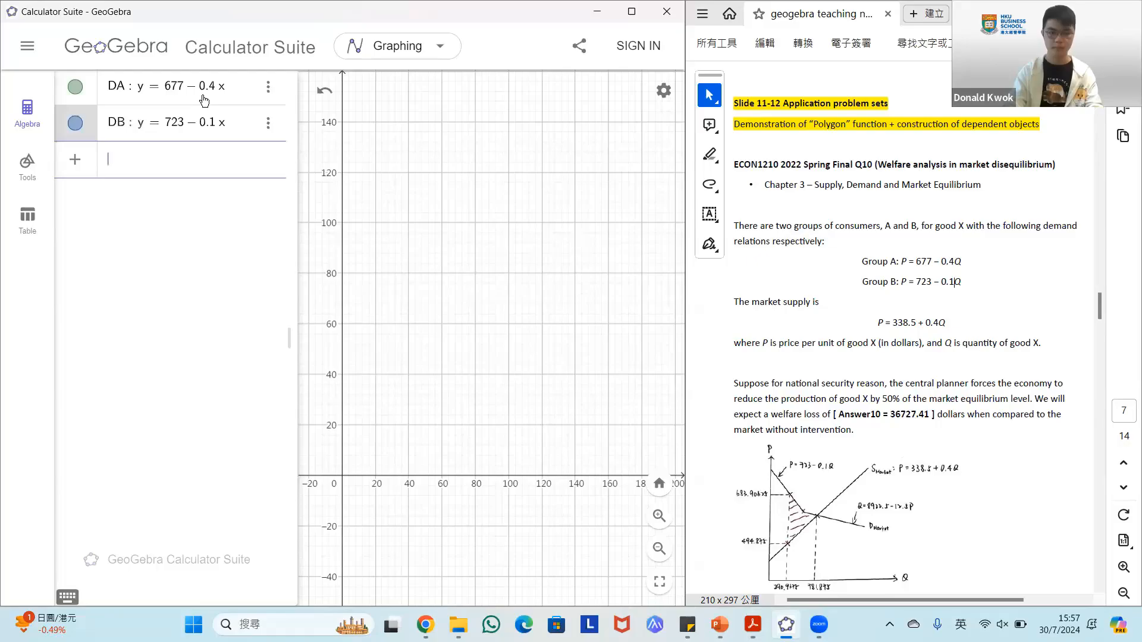
click(896, 322)
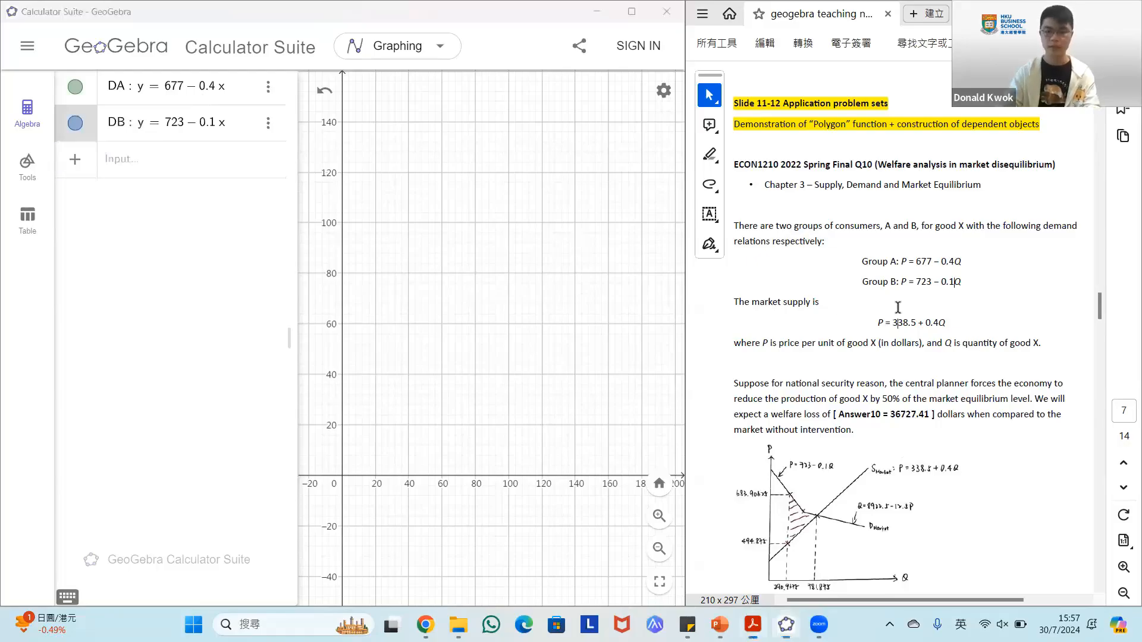
click(862, 298)
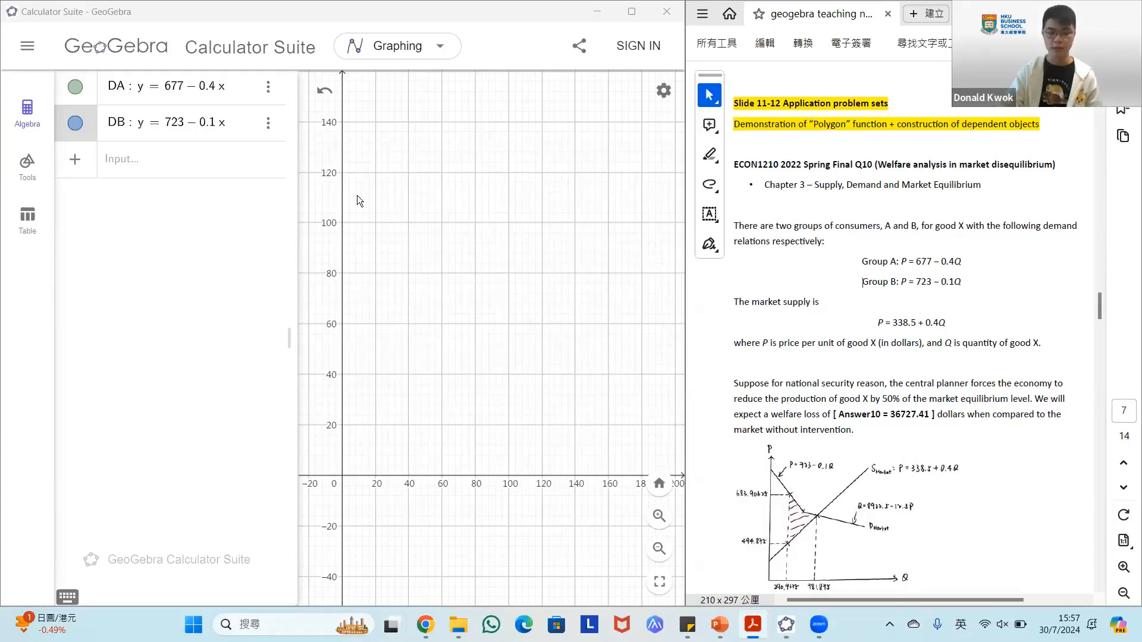
click(468, 236)
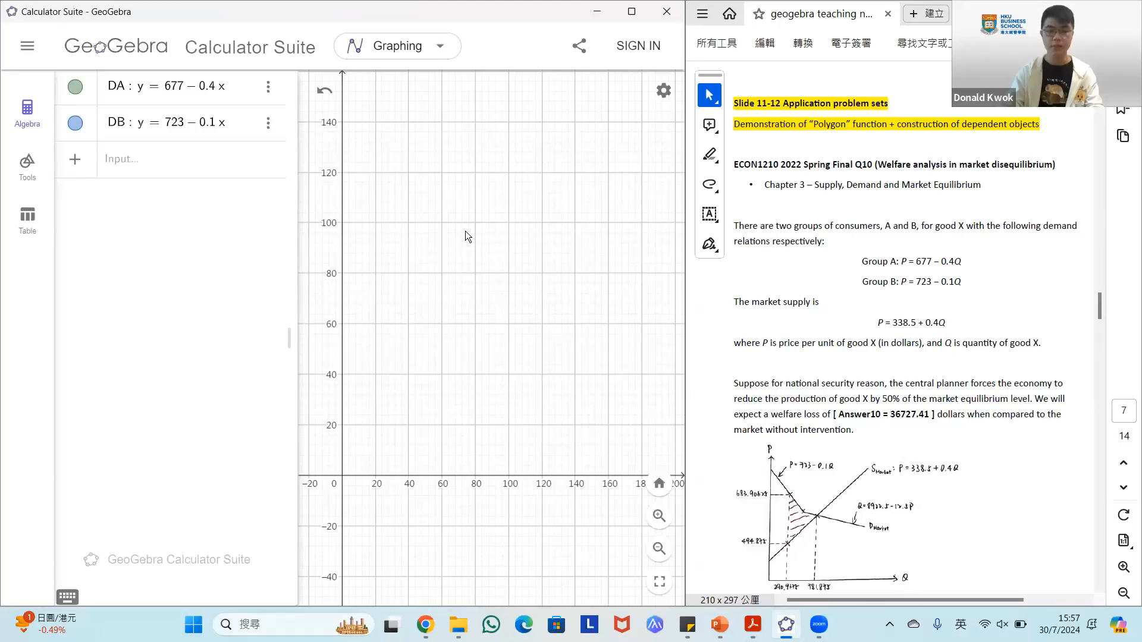
Enter the combined demand DCombined: x = (677 - y)/0.4 + (723 - y)/0.1 and widen the algebra list to fit the equation
click(180, 161)
text(D)
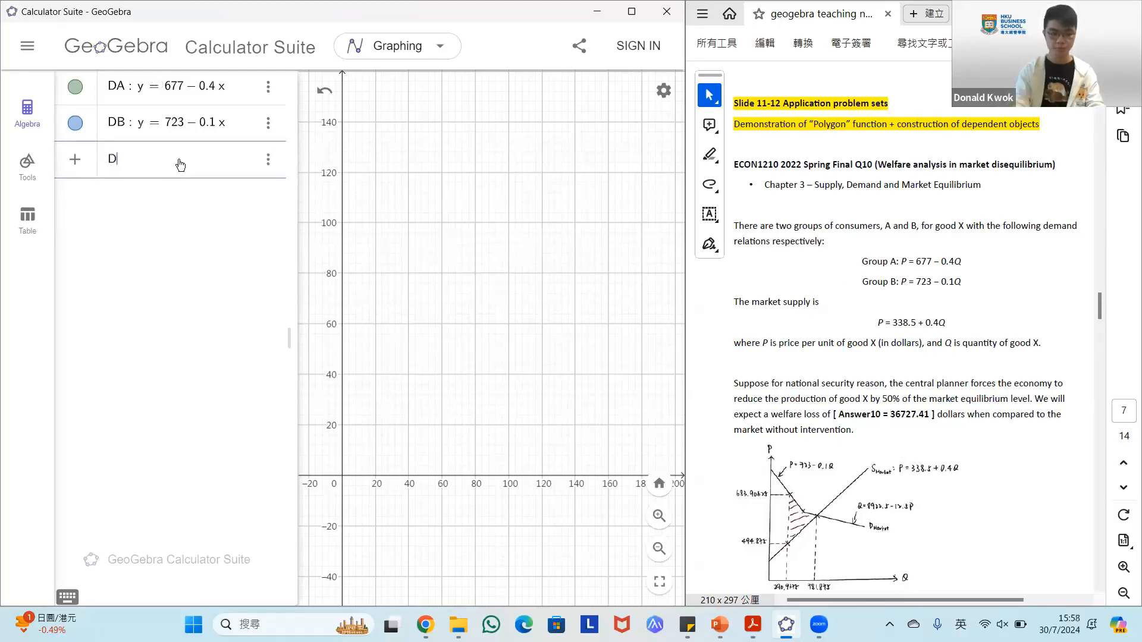
text(Combined:x=)
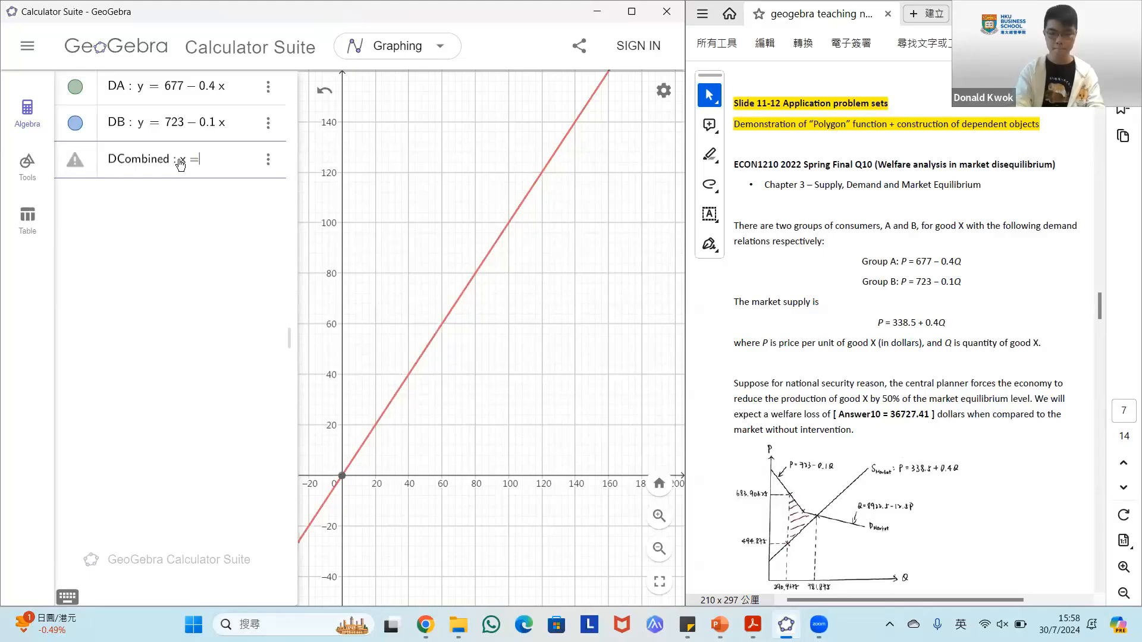
text(()
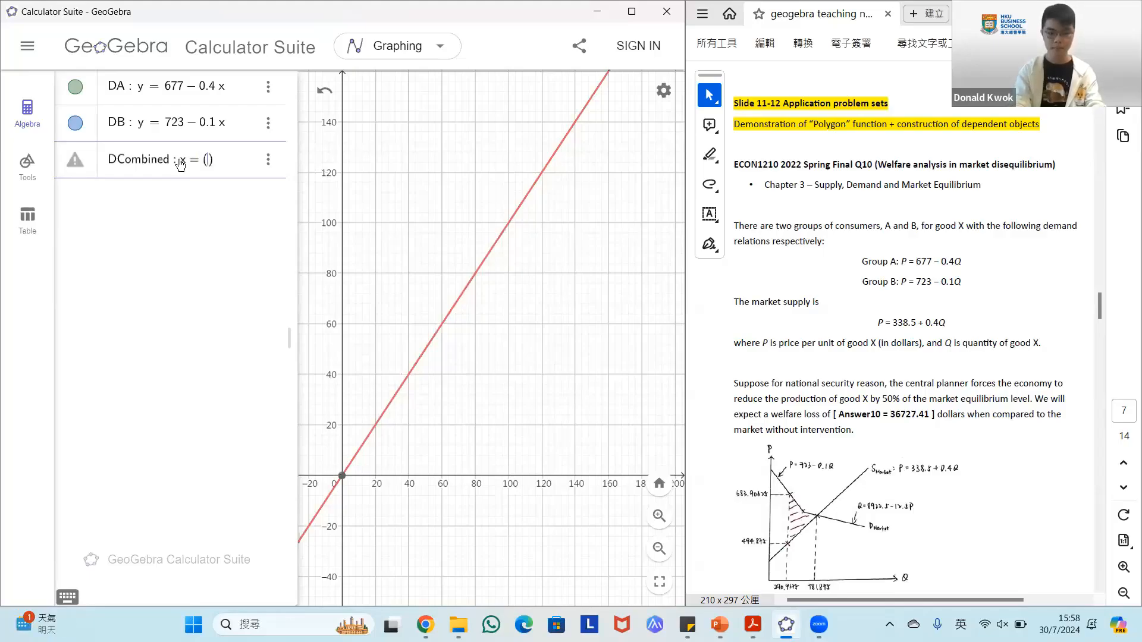
text(677-y)/)
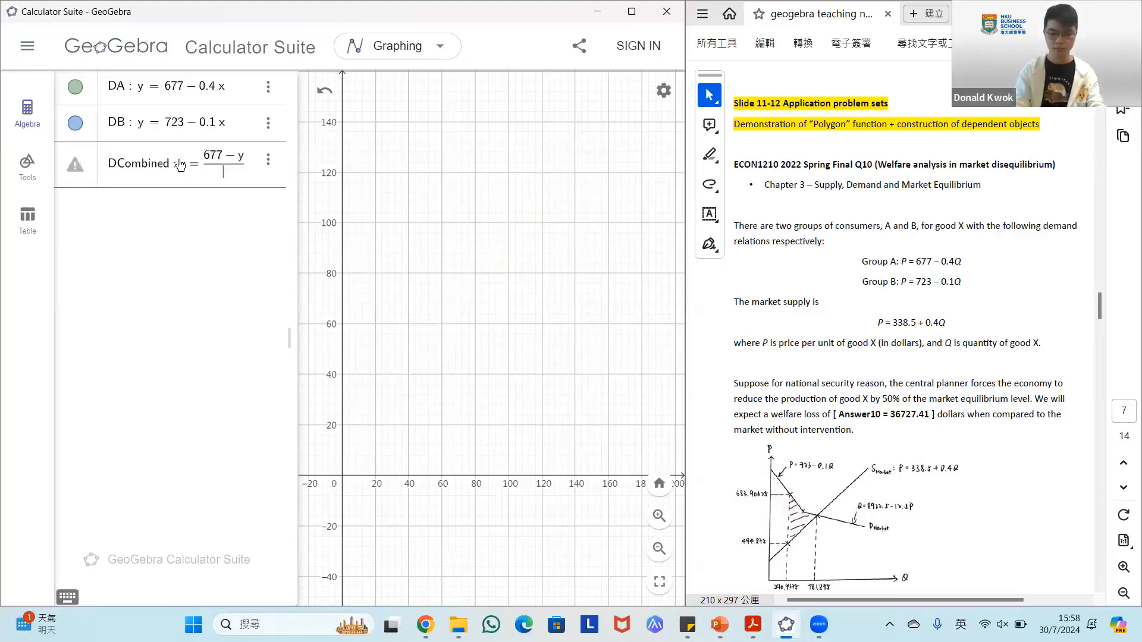
text(0.4)
key(Right)
text(+)
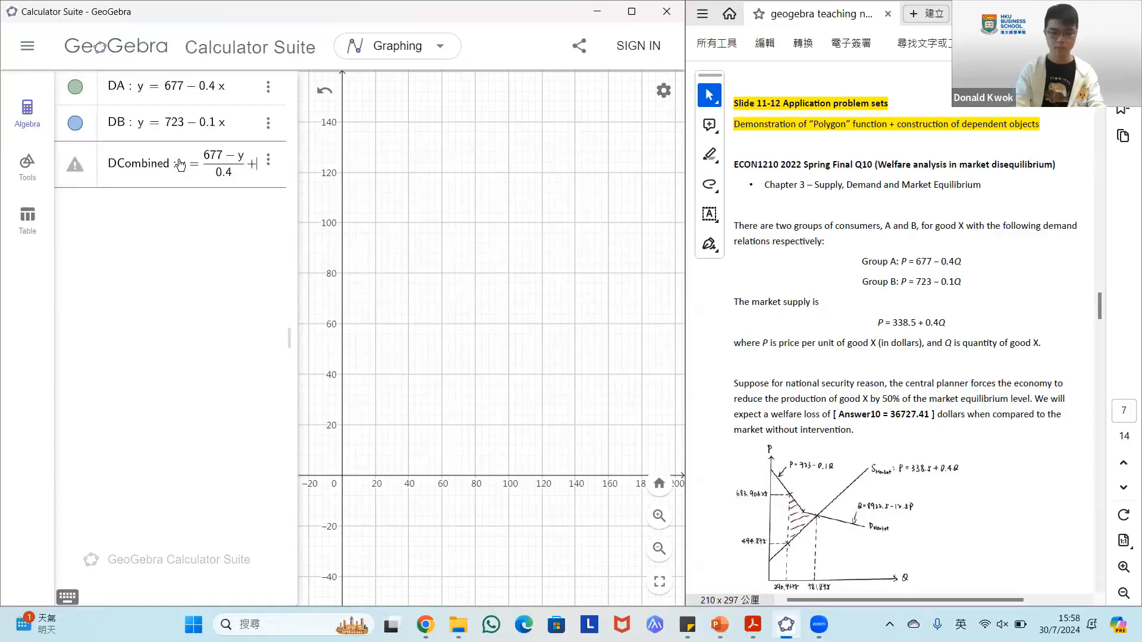
text((723)
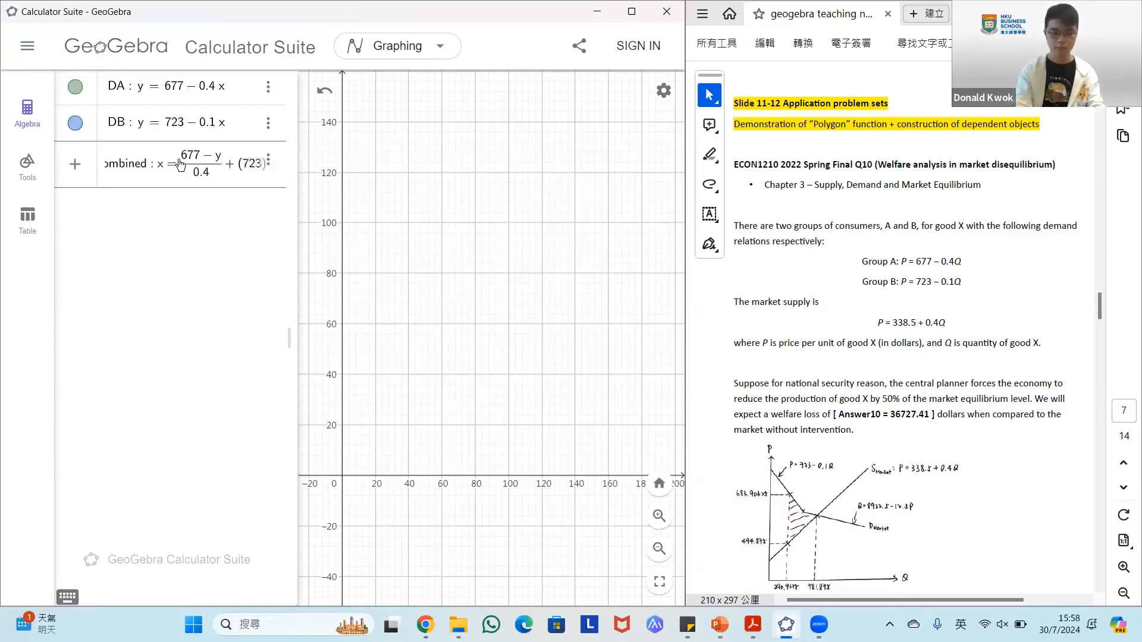
text(-y)/0.1)
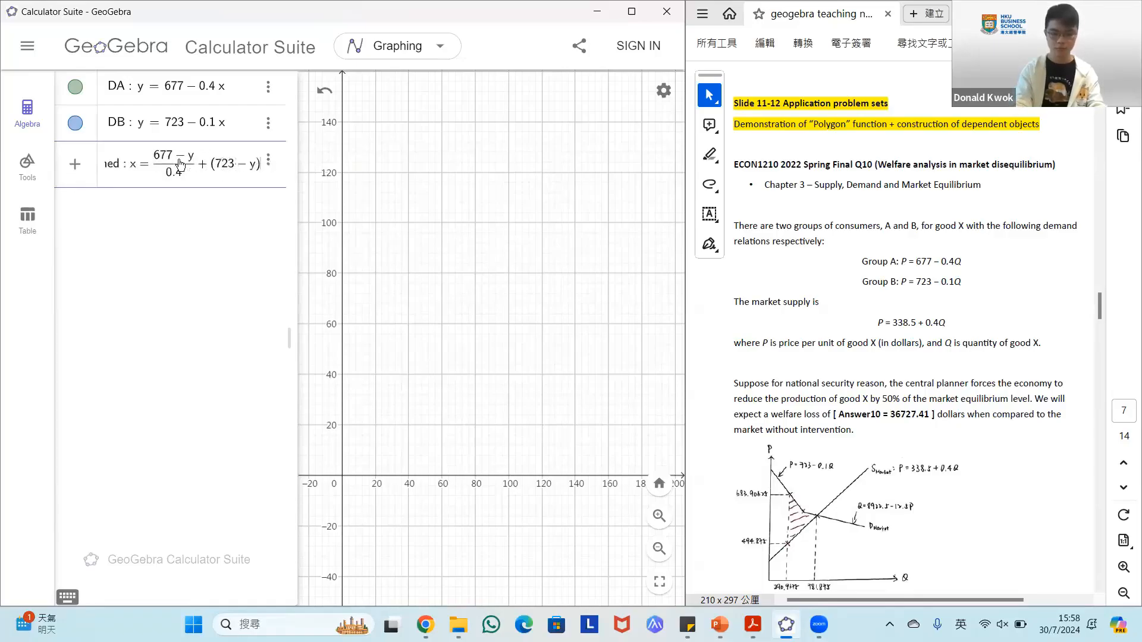
key(Return)
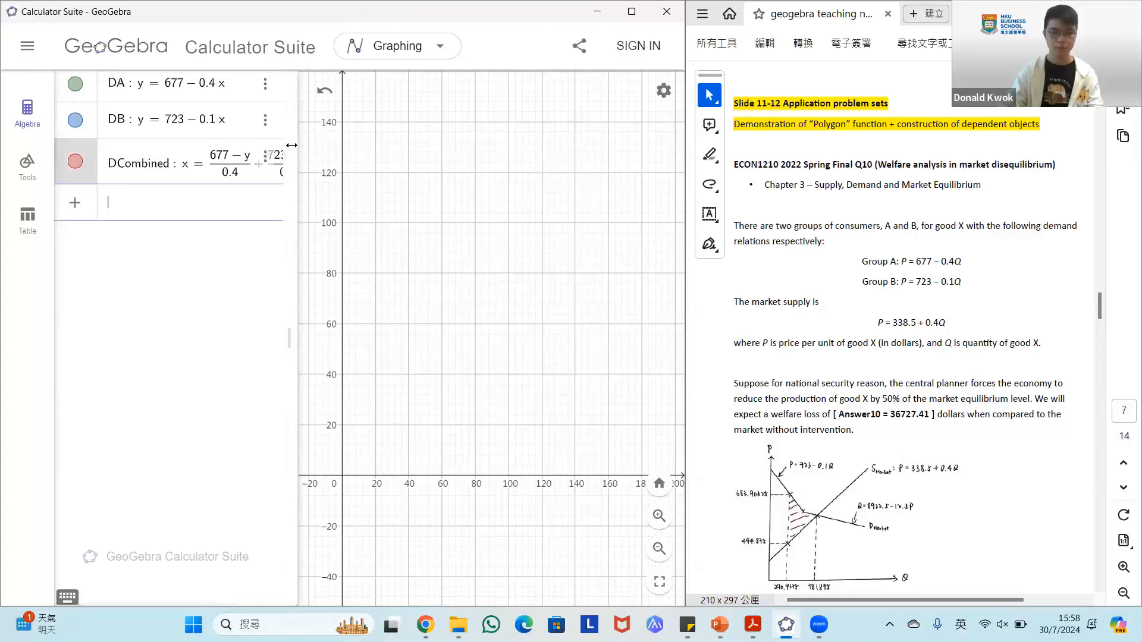
drag(290, 142, 337, 142)
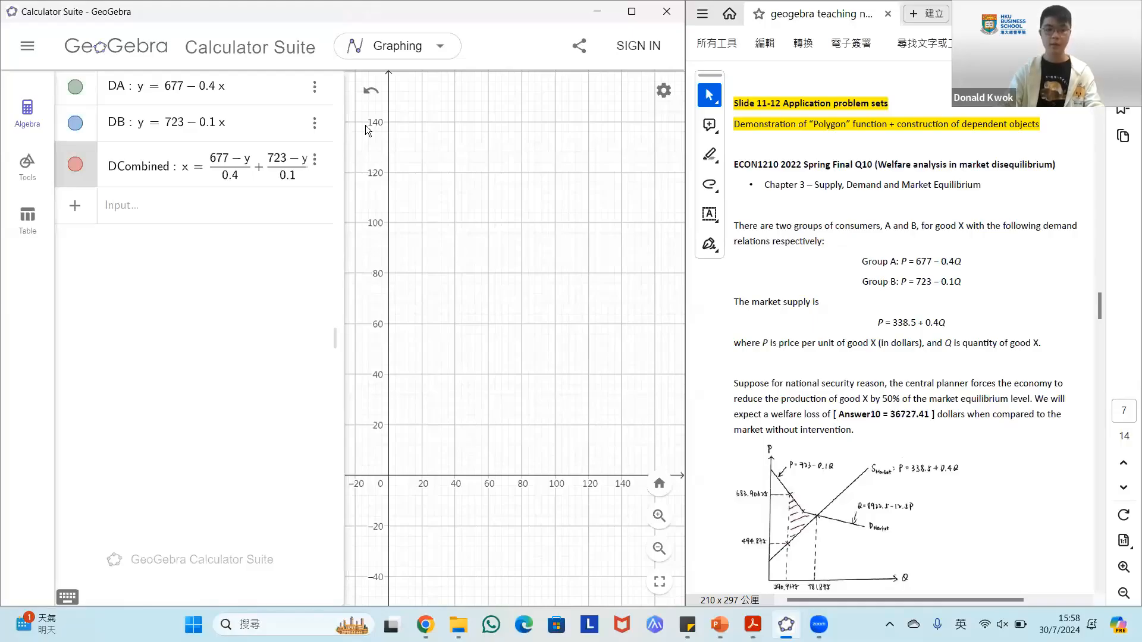
Hide the DA demand line and move the DB and DCombined labels apart on the graph
scroll(479, 342, down, 10)
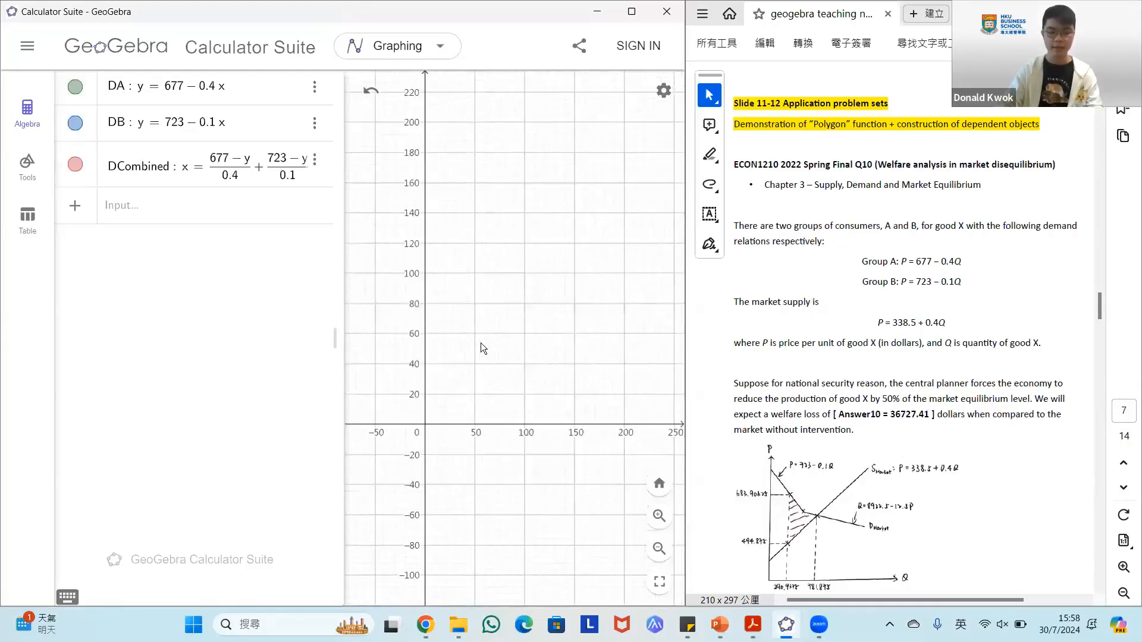
scroll(513, 293, down, 5)
drag(513, 297, 476, 494)
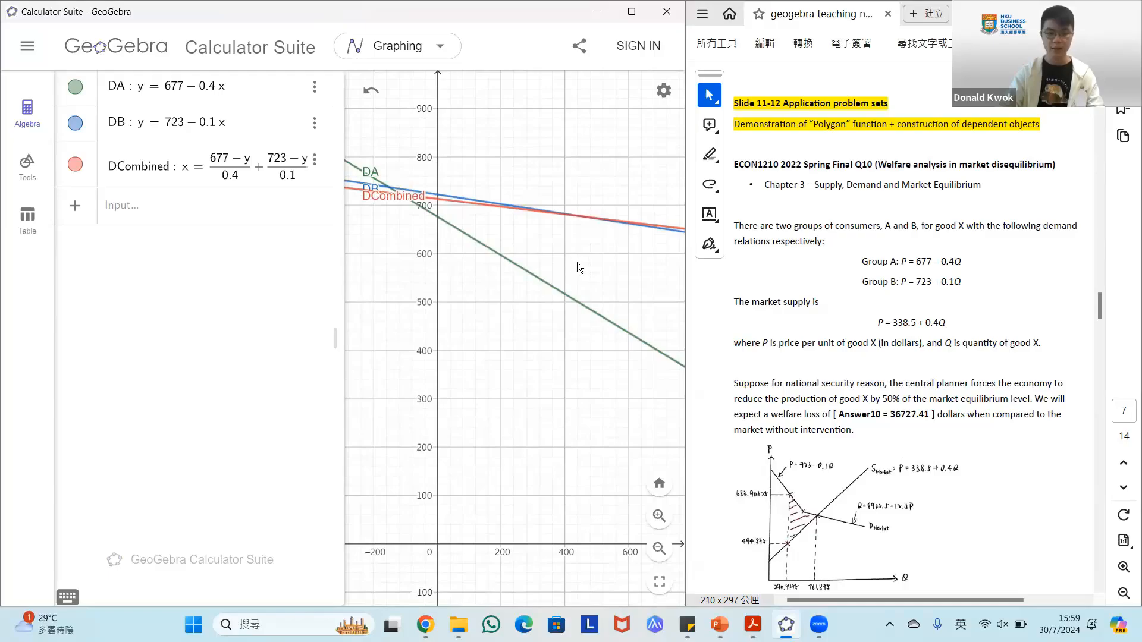
drag(581, 269, 564, 308)
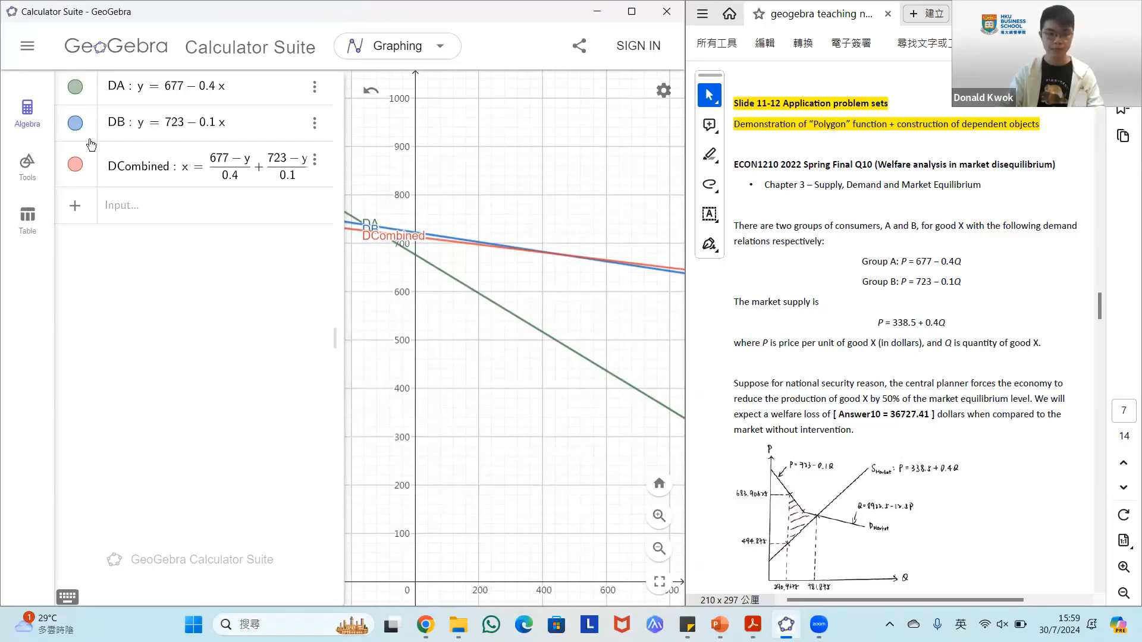
click(75, 86)
drag(569, 328, 532, 330)
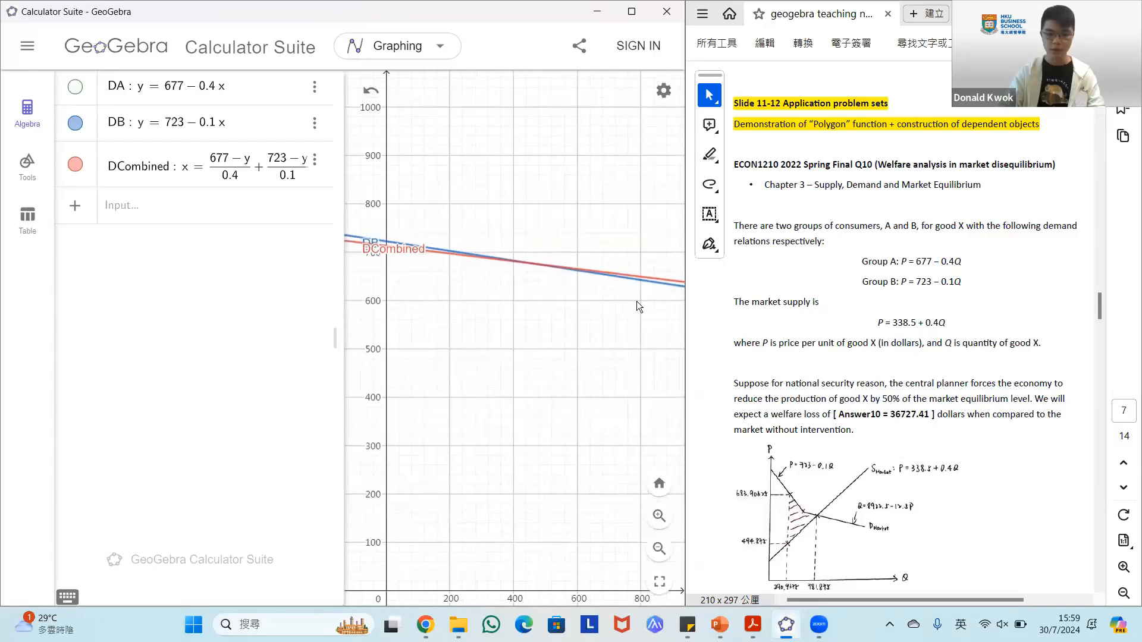
mouse_move(396, 250)
mouse_down()
mouse_move(392, 263)
mouse_move(390, 231)
mouse_up()
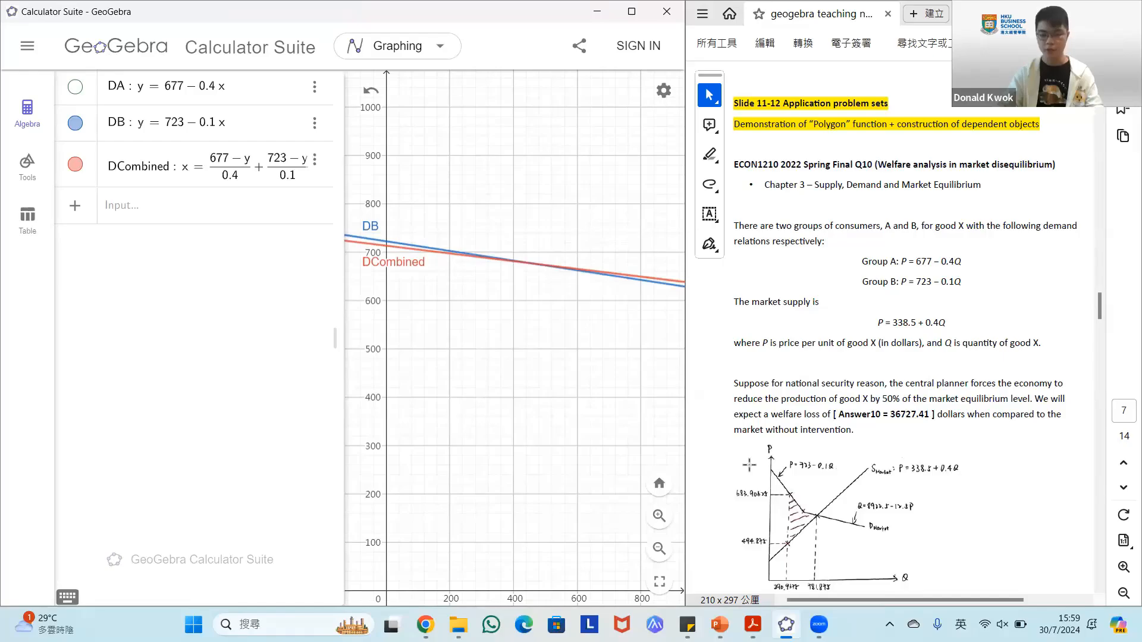
click(749, 464)
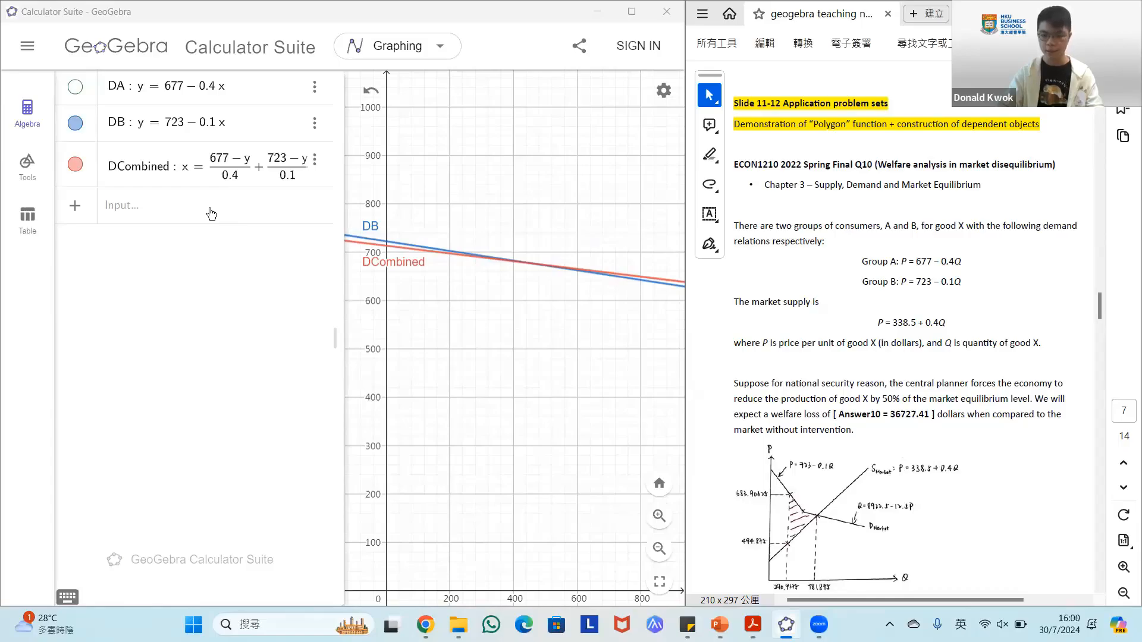
Enter the market supply curve S: y = 338.5 + 0.4x
click(212, 213)
text(S)
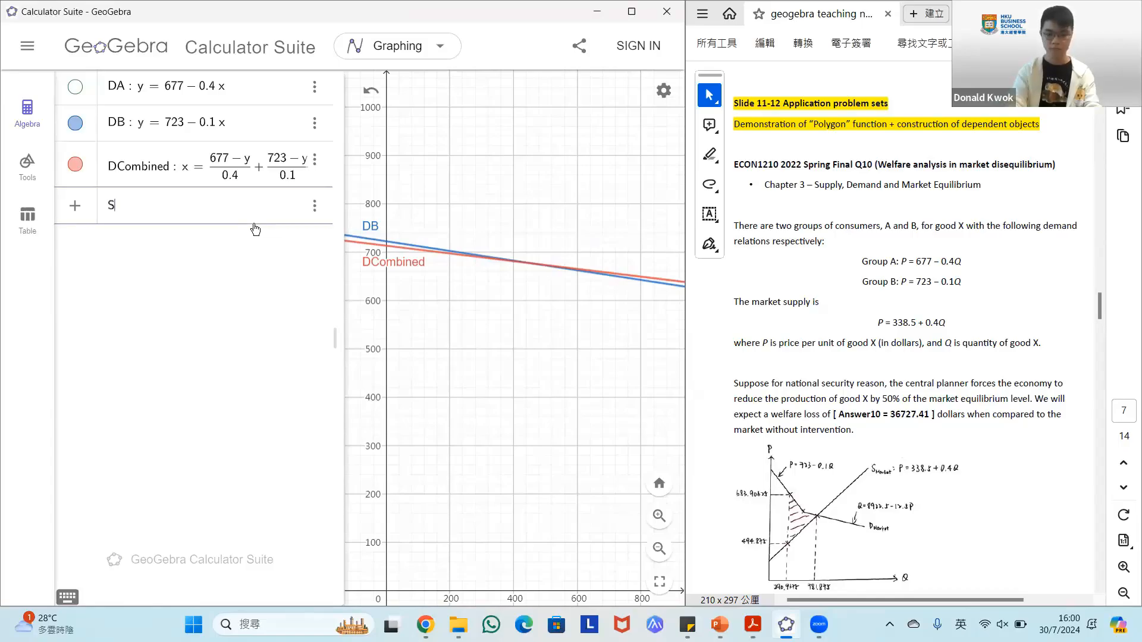
text( : y = 3)
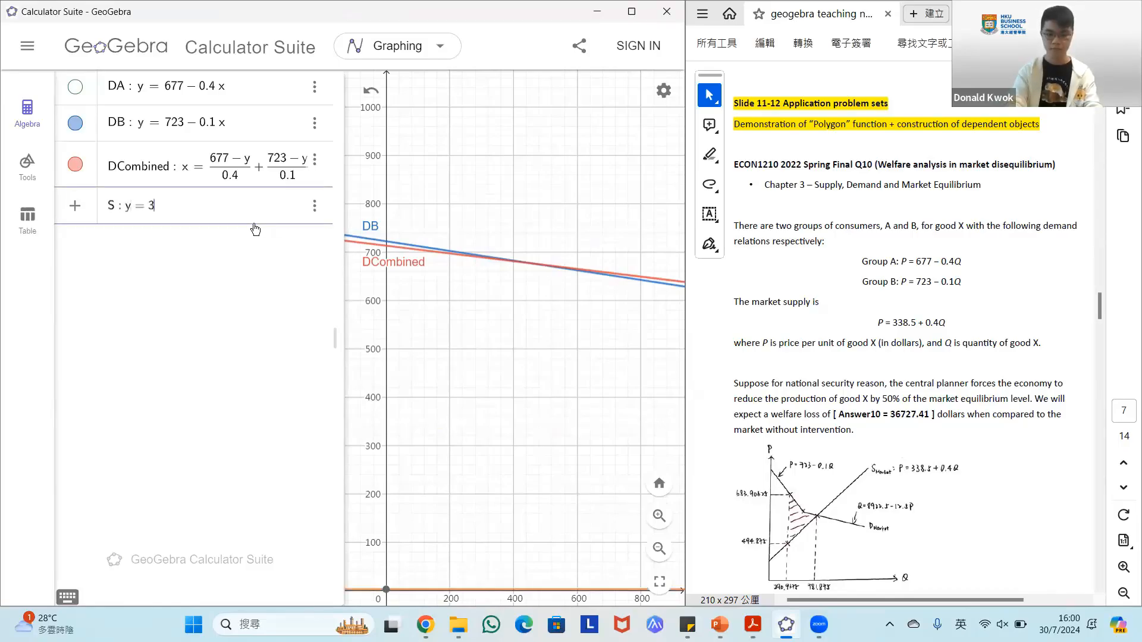
text(38.5 + 0.4 x)
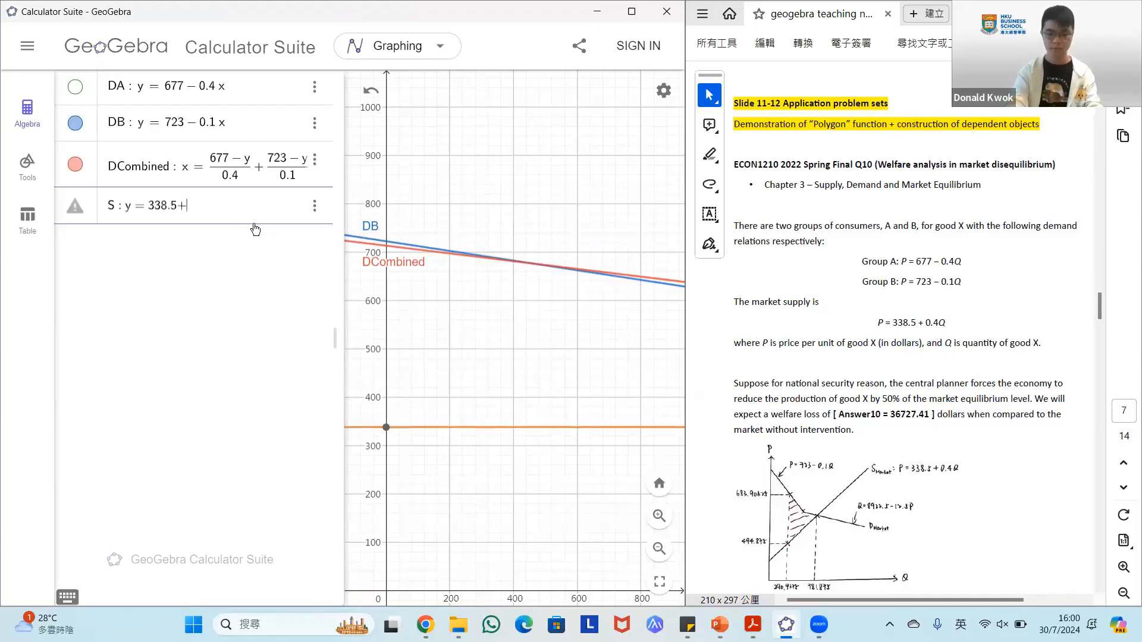
key(Return)
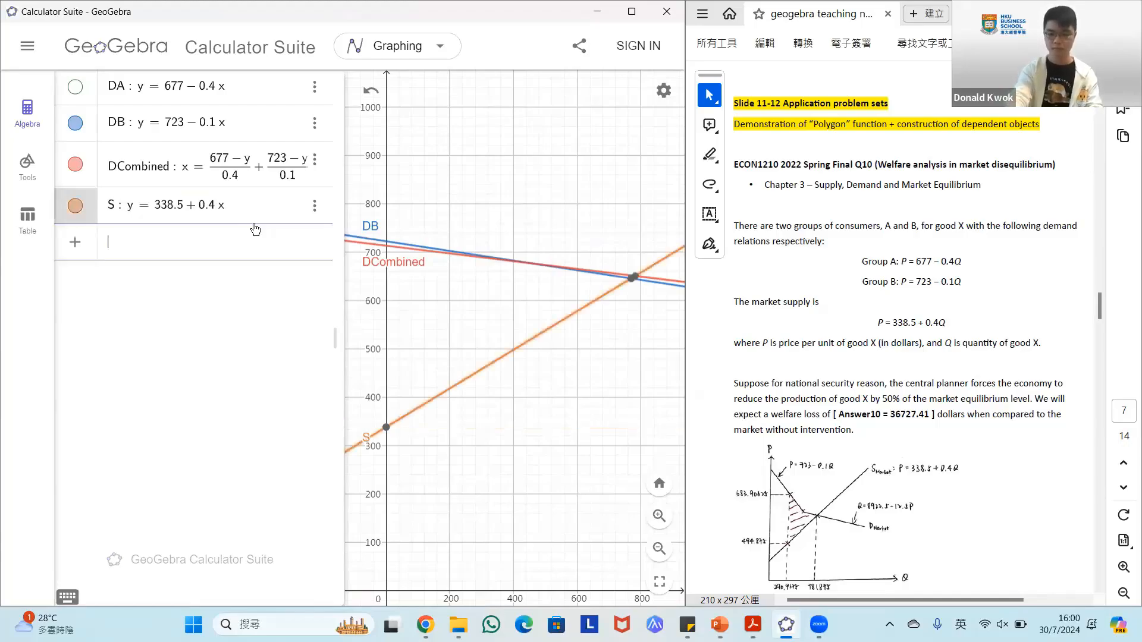
Mark the market equilibrium as the intersection point of DCombined and S and list its definition
click(27, 165)
click(273, 125)
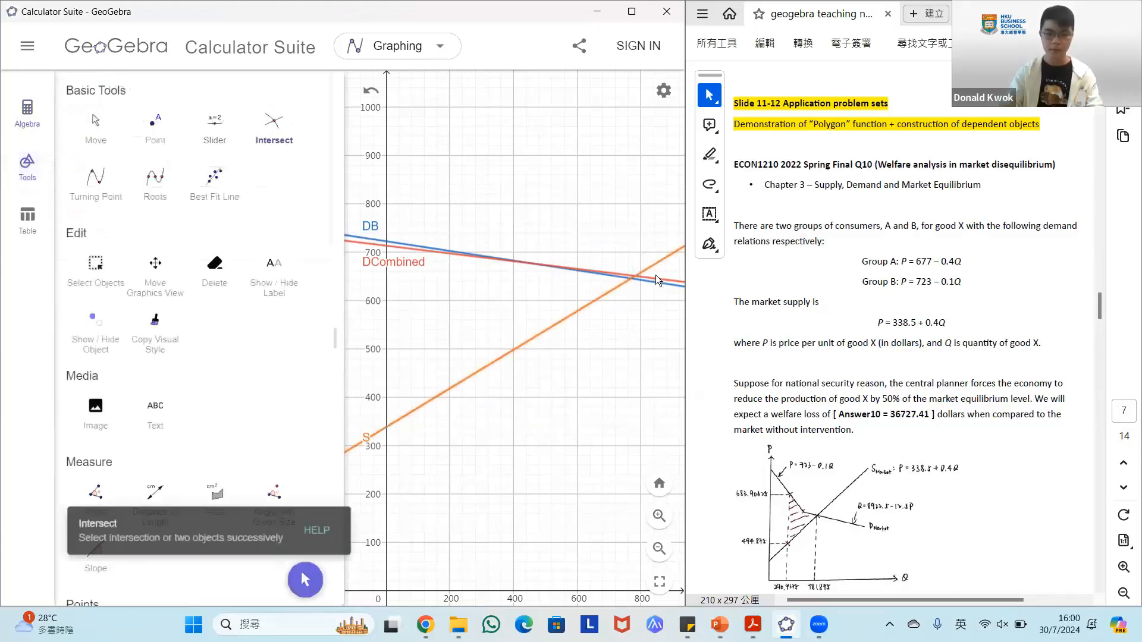
scroll(634, 276, up, 8)
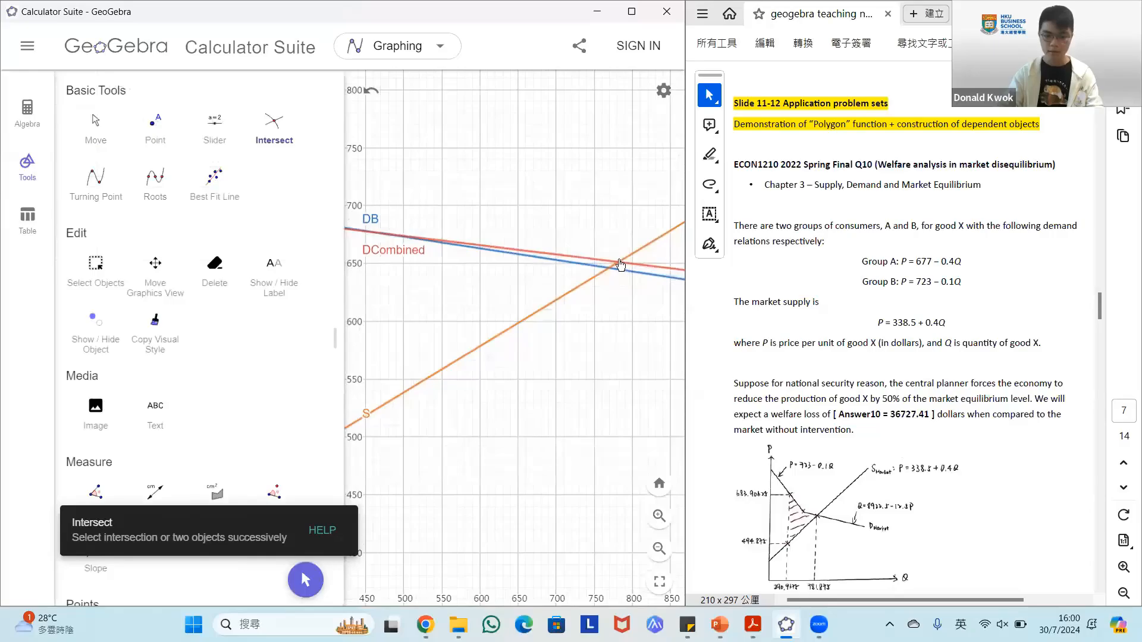
click(618, 263)
click(27, 113)
scroll(457, 325, down, 1)
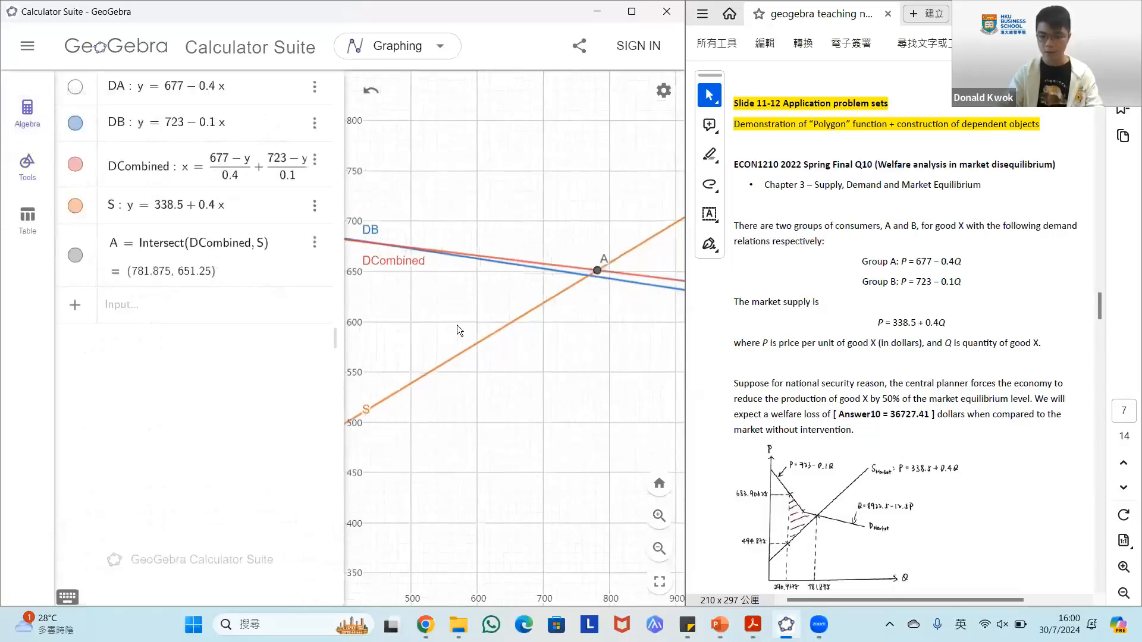
Enter the restricted output as a vertical line dependent on the equilibrium point, x = x(A)/2
scroll(456, 325, down, 5)
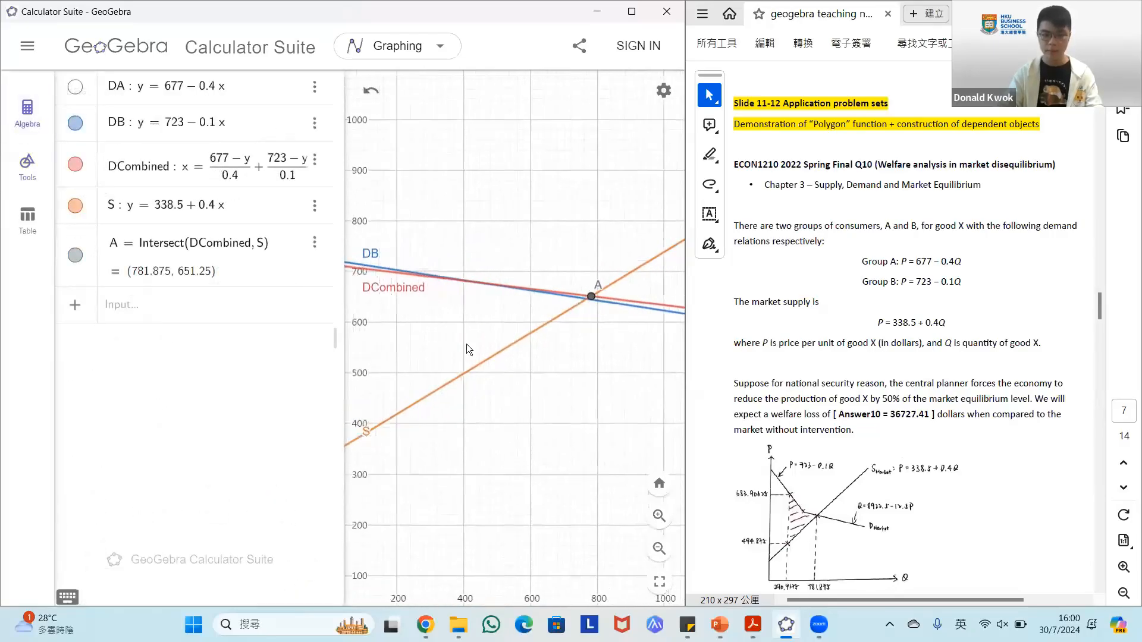
scroll(466, 343, down, 1)
drag(438, 331, 499, 285)
right_click(498, 285)
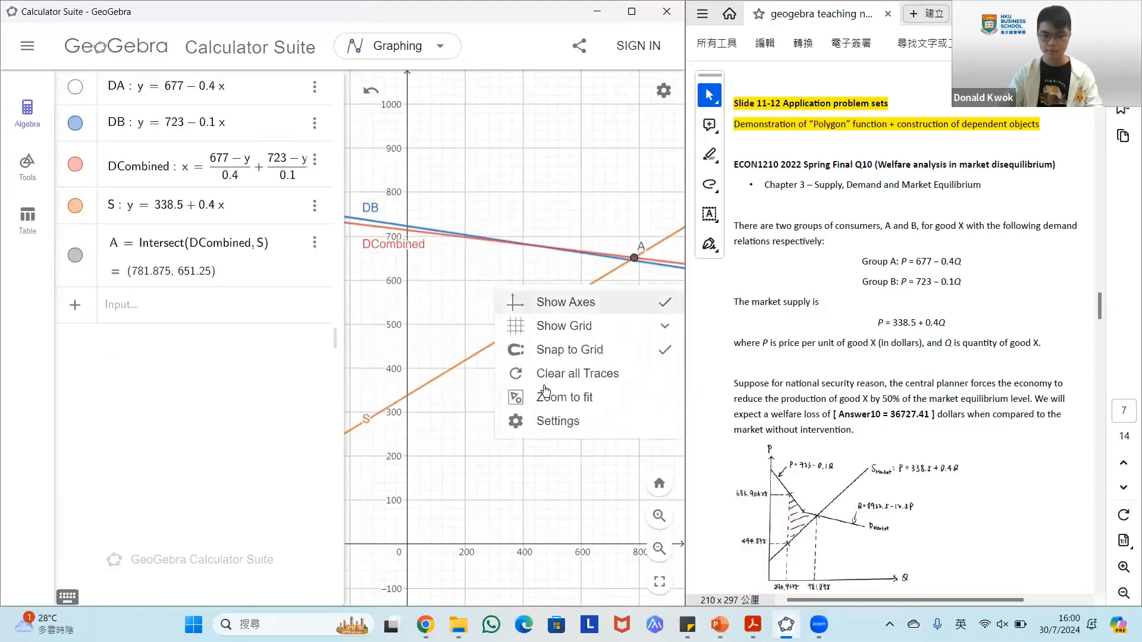
click(547, 393)
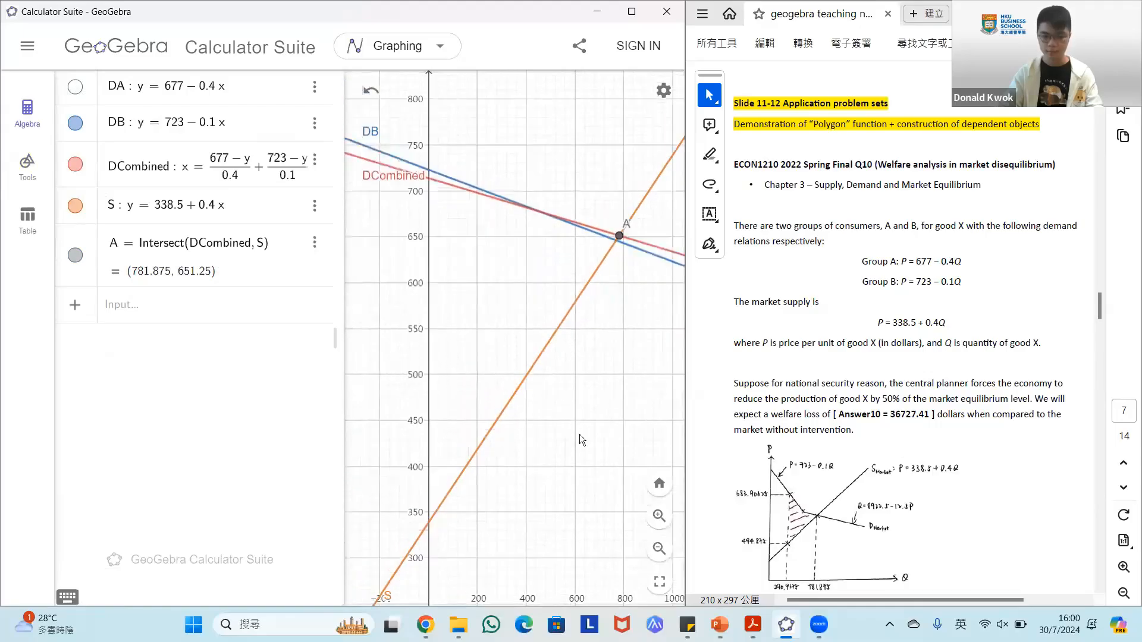
scroll(576, 451, down, 3)
drag(573, 456, 568, 372)
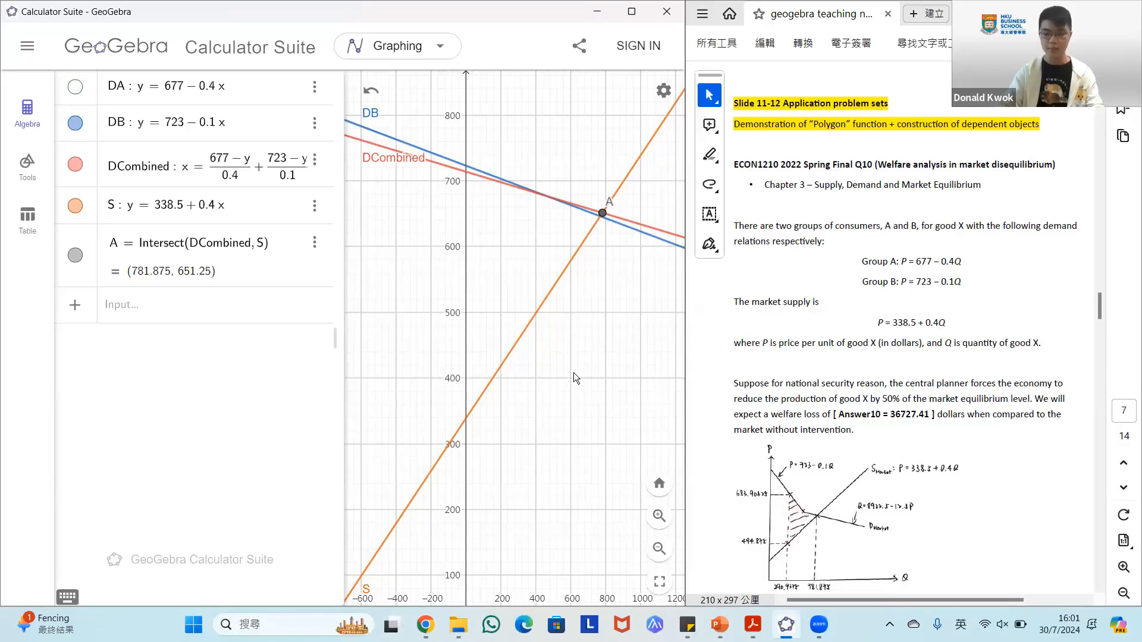
click(160, 321)
text(x =)
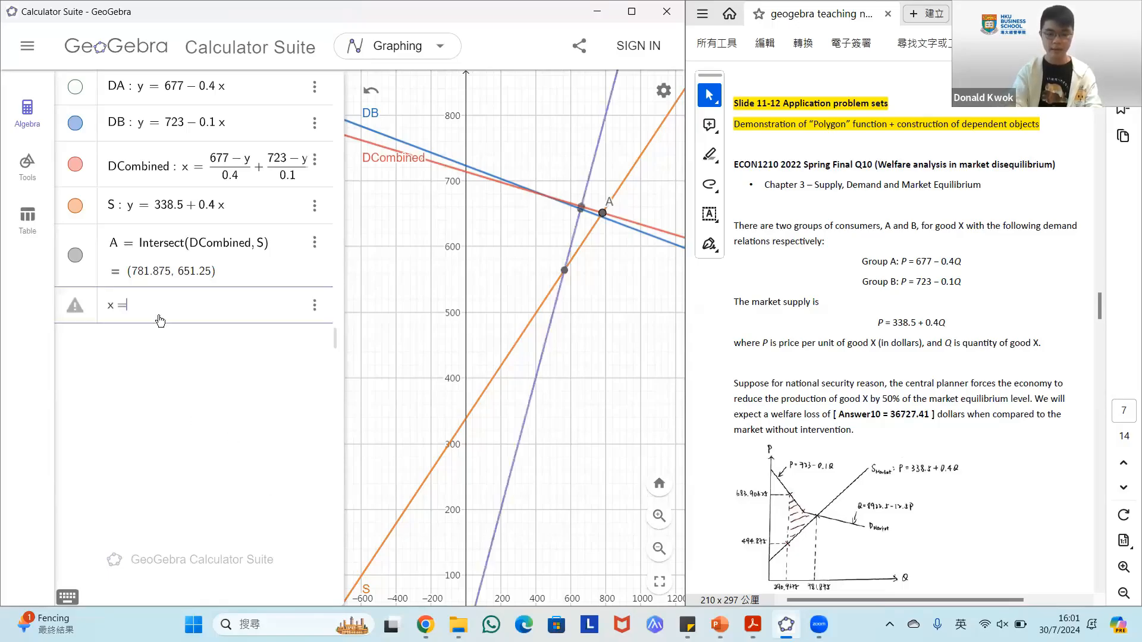
text( x(A))
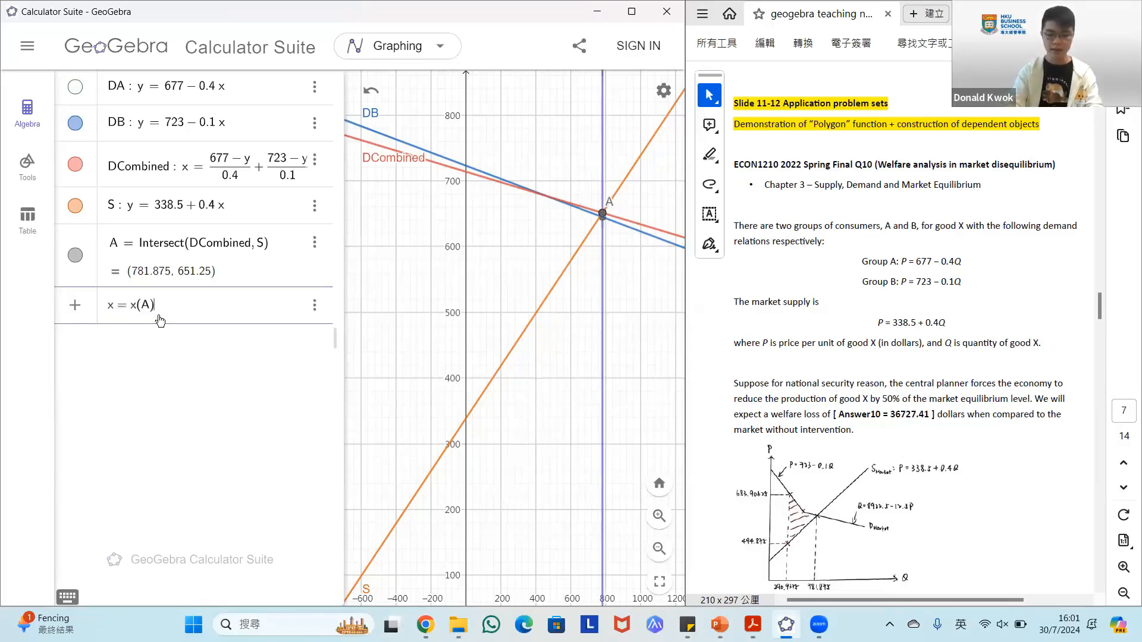
text(/2)
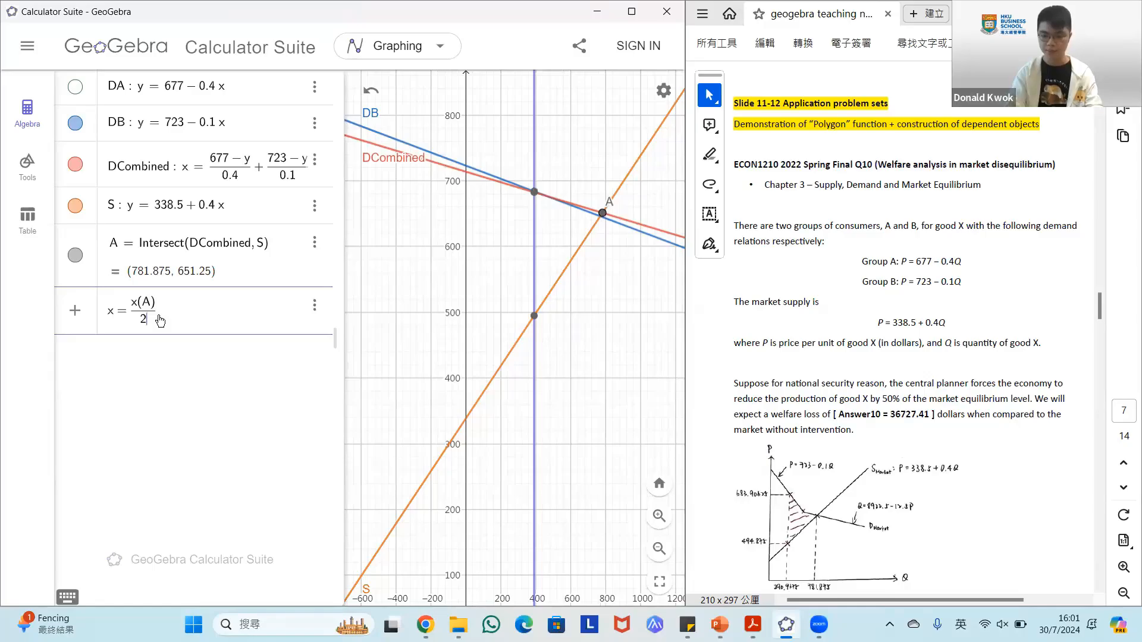
key(Return)
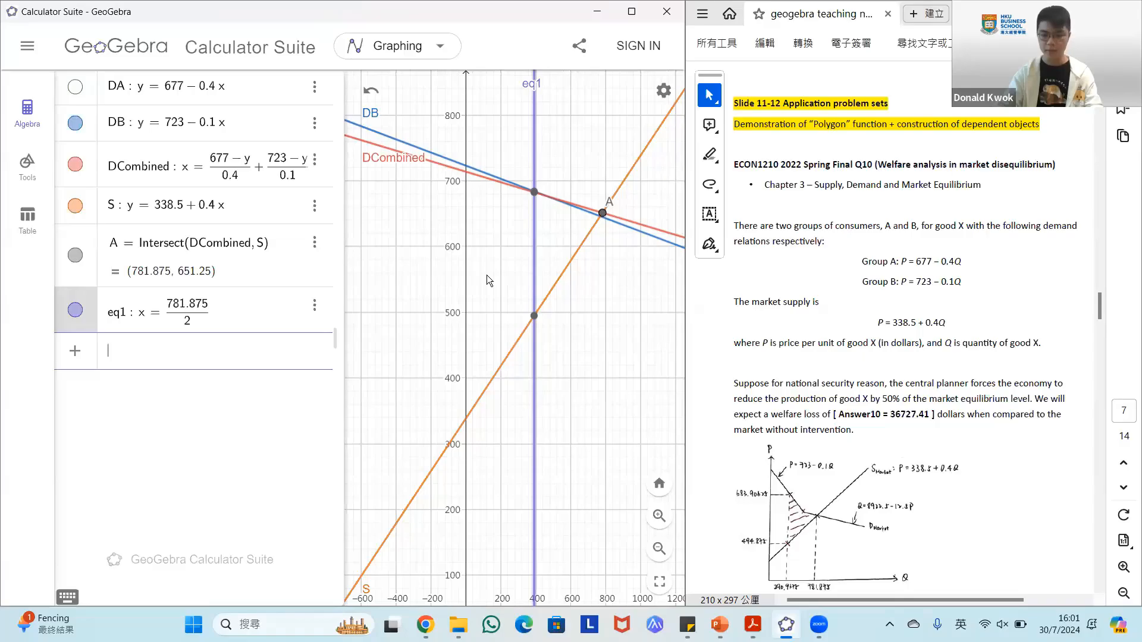
Draw the welfare-loss polygon through the DB–DCombined crossing, point A, and the vertical line's intersections with S and DB
scroll(489, 275, up, 3)
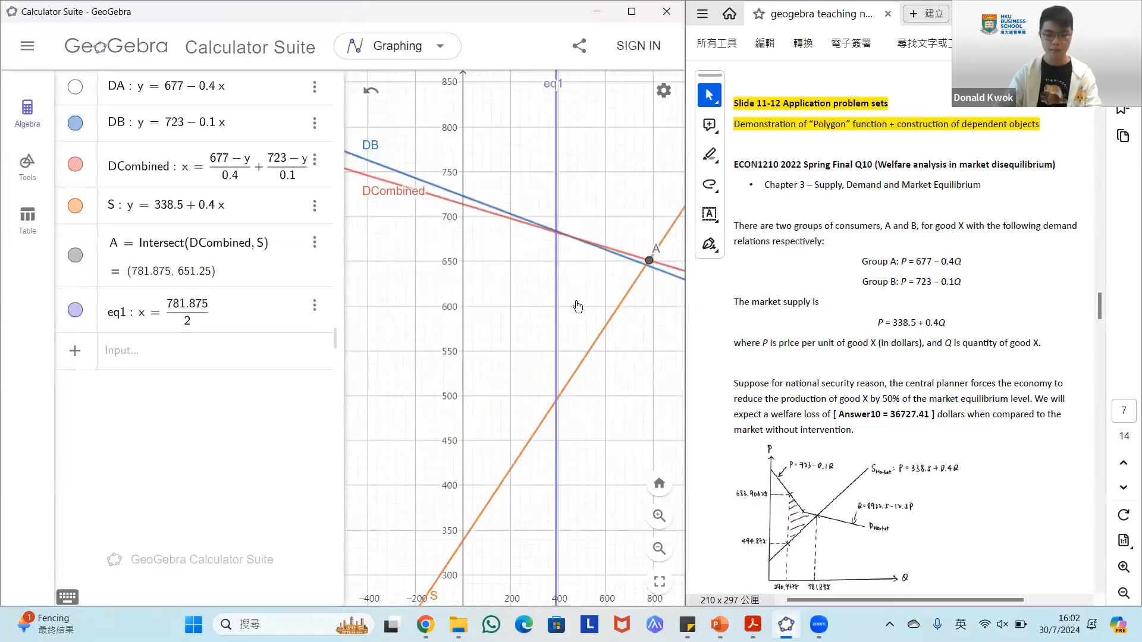
drag(577, 307, 554, 305)
click(27, 166)
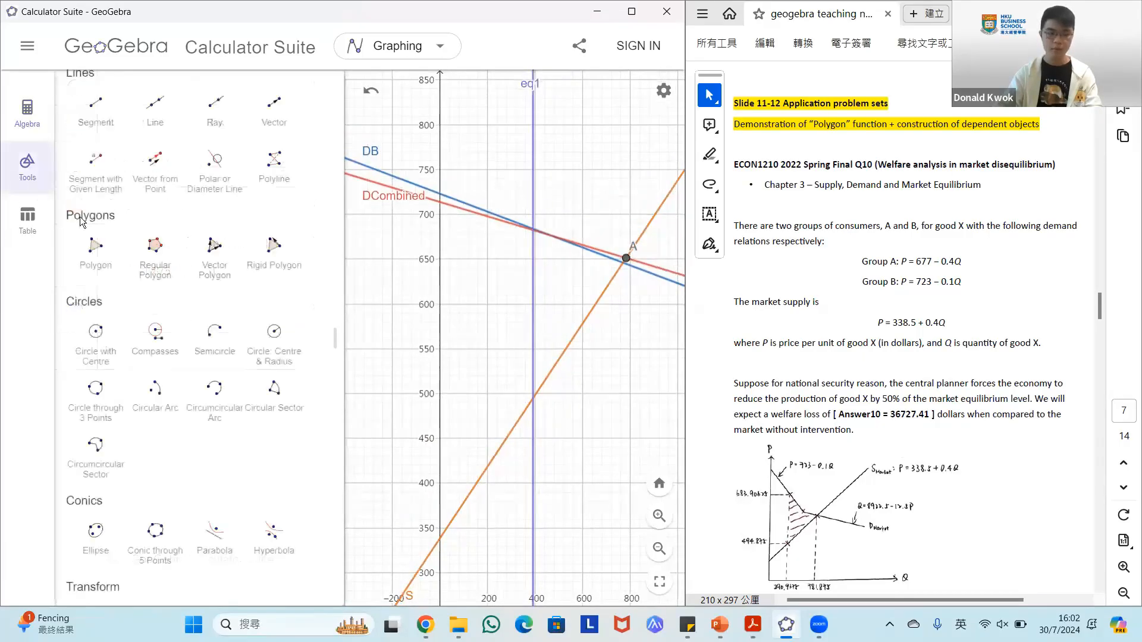
click(95, 250)
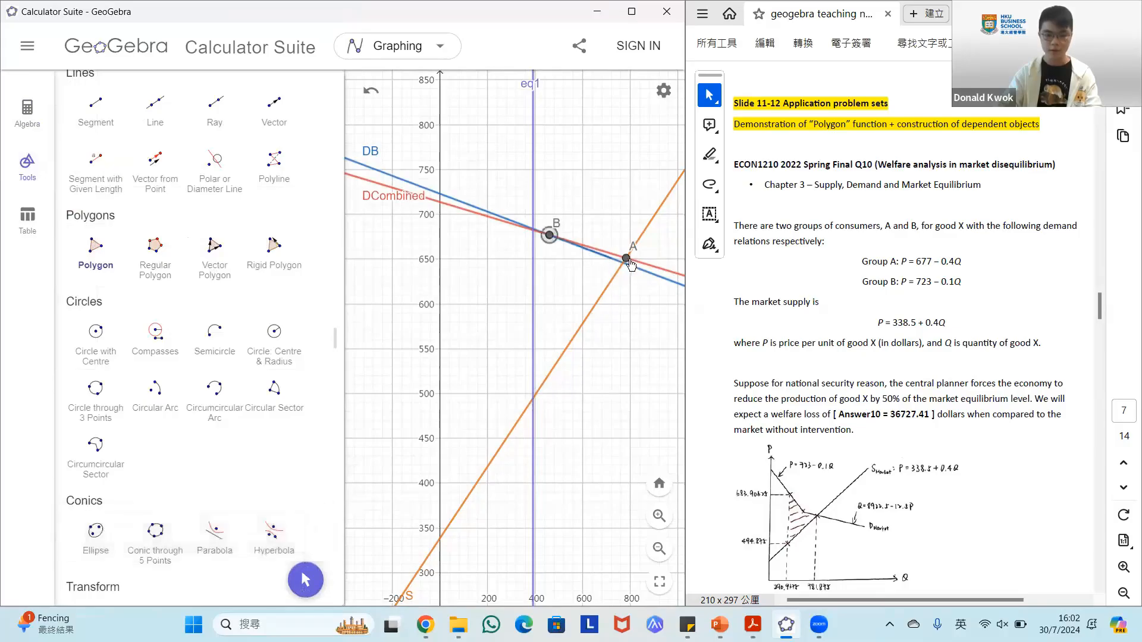
click(626, 258)
click(533, 398)
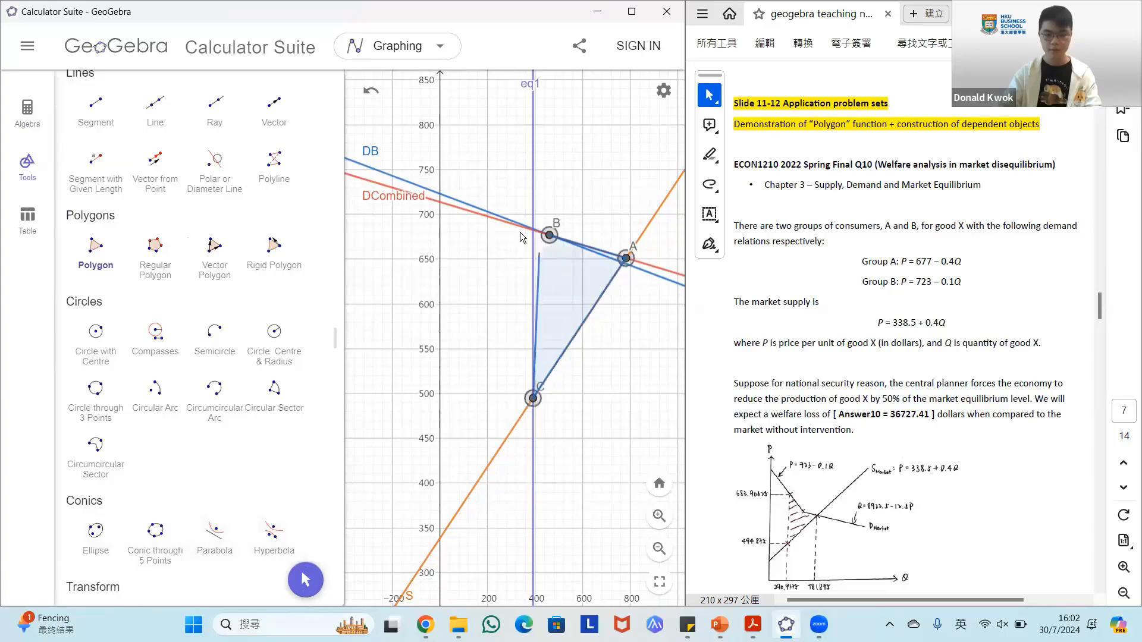
scroll(544, 237, up, 5)
scroll(544, 235, up, 4)
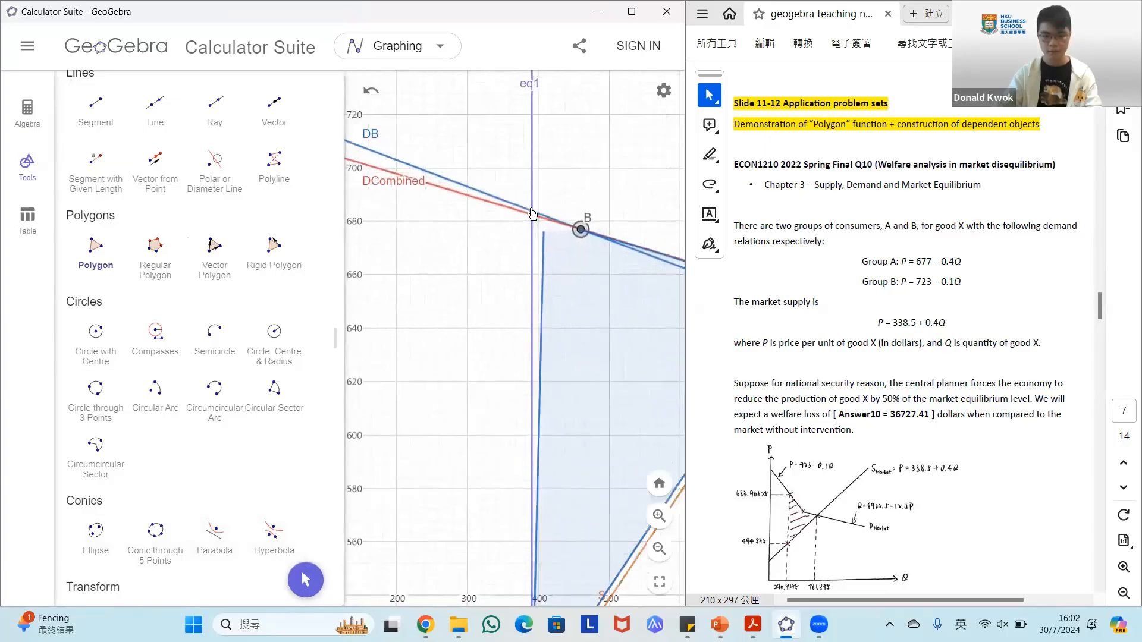
click(529, 207)
click(589, 230)
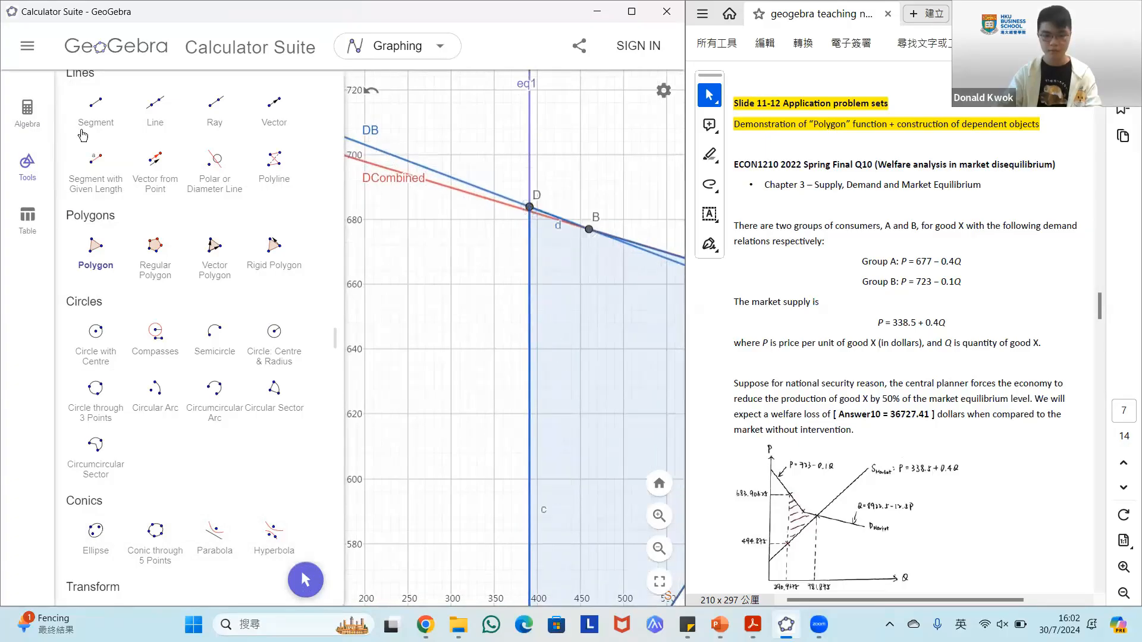
Examine the polygon's area in the algebra list and the complete welfare-loss region on the graph
click(27, 113)
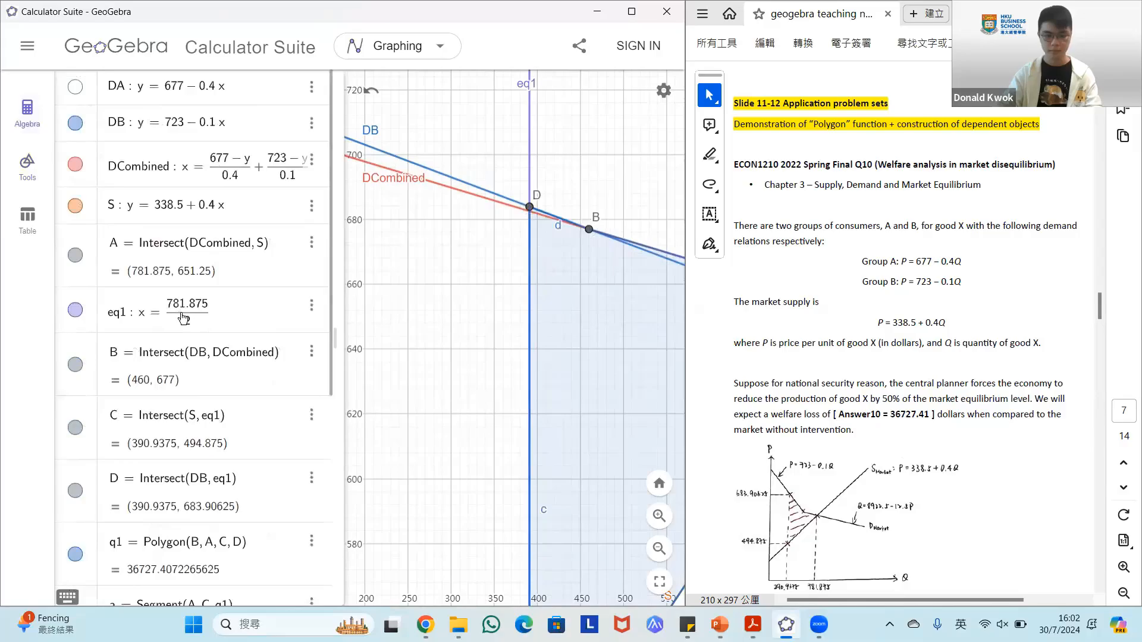
scroll(181, 317, down, 5)
drag(443, 351, 404, 306)
scroll(398, 312, down, 8)
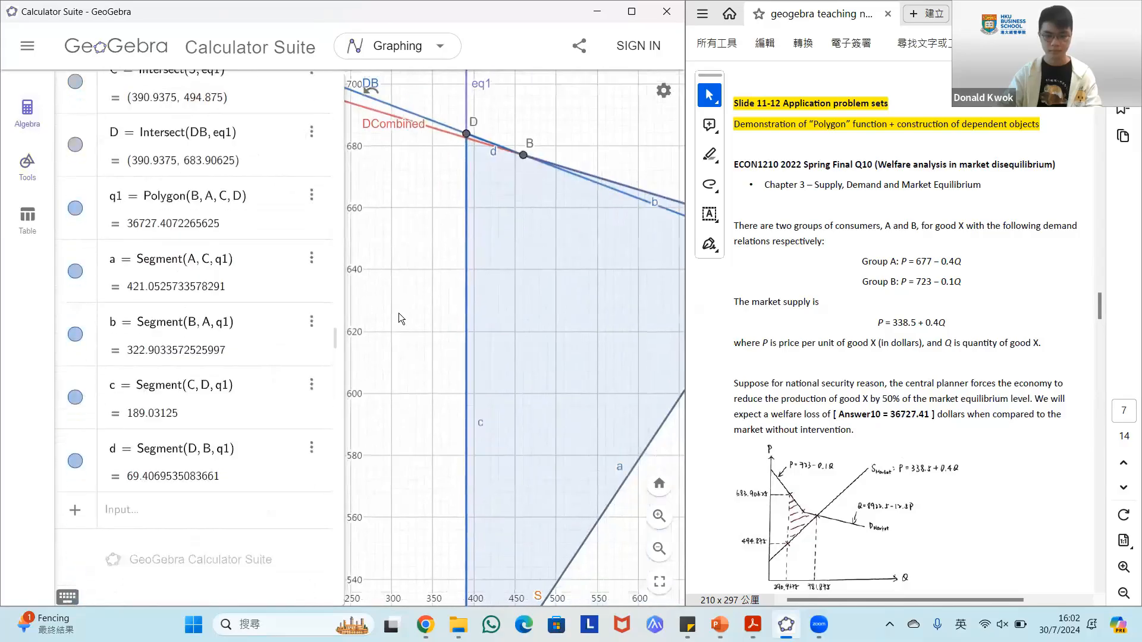
scroll(399, 312, down, 2)
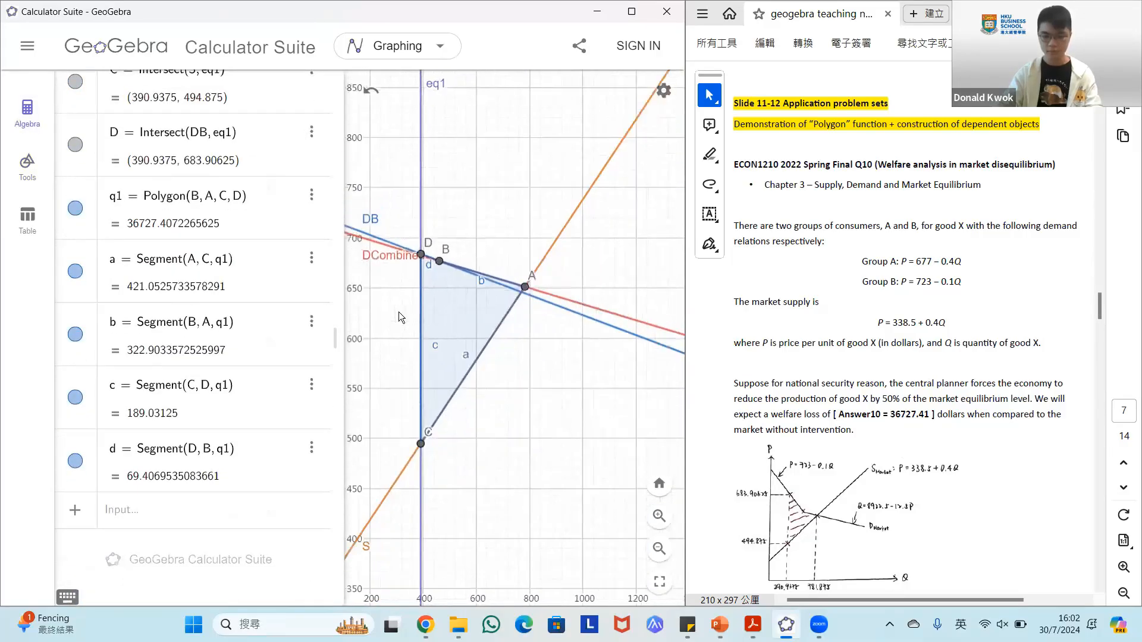
drag(383, 342, 478, 276)
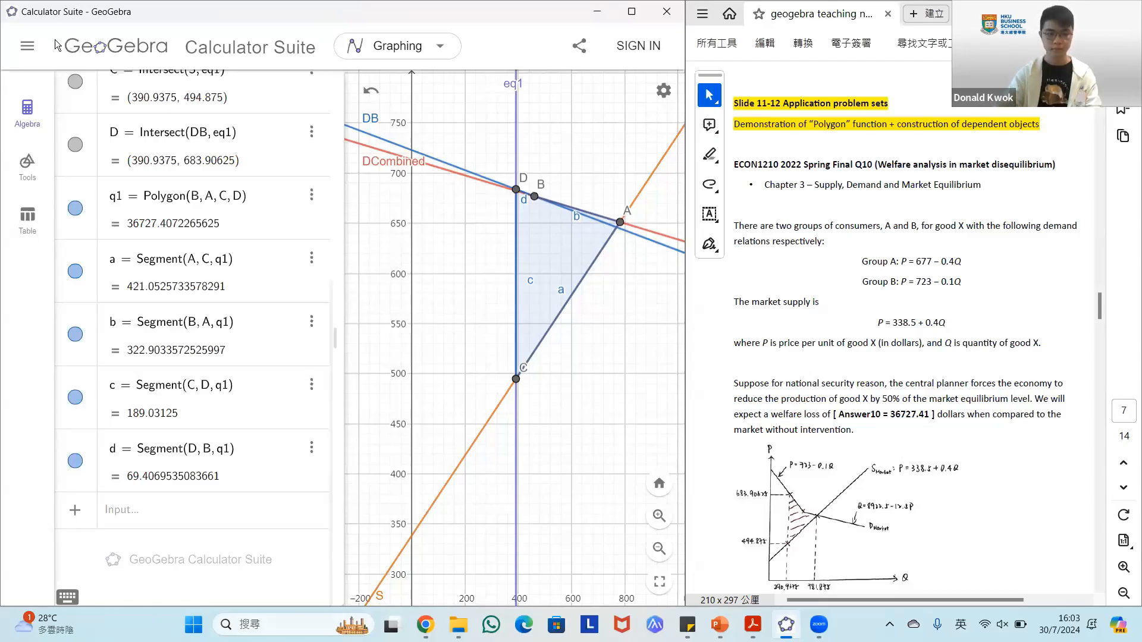
Clear the welfare-loss construction without saving it and advance the PDF notes to Slide 13 "Slider"
click(29, 55)
click(68, 94)
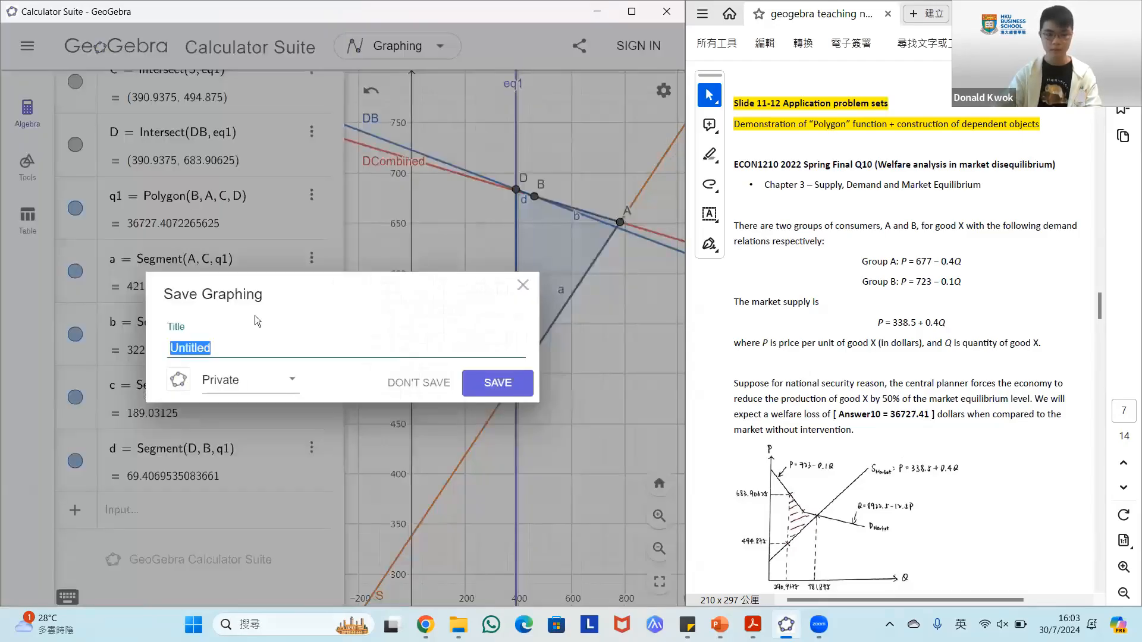
click(413, 344)
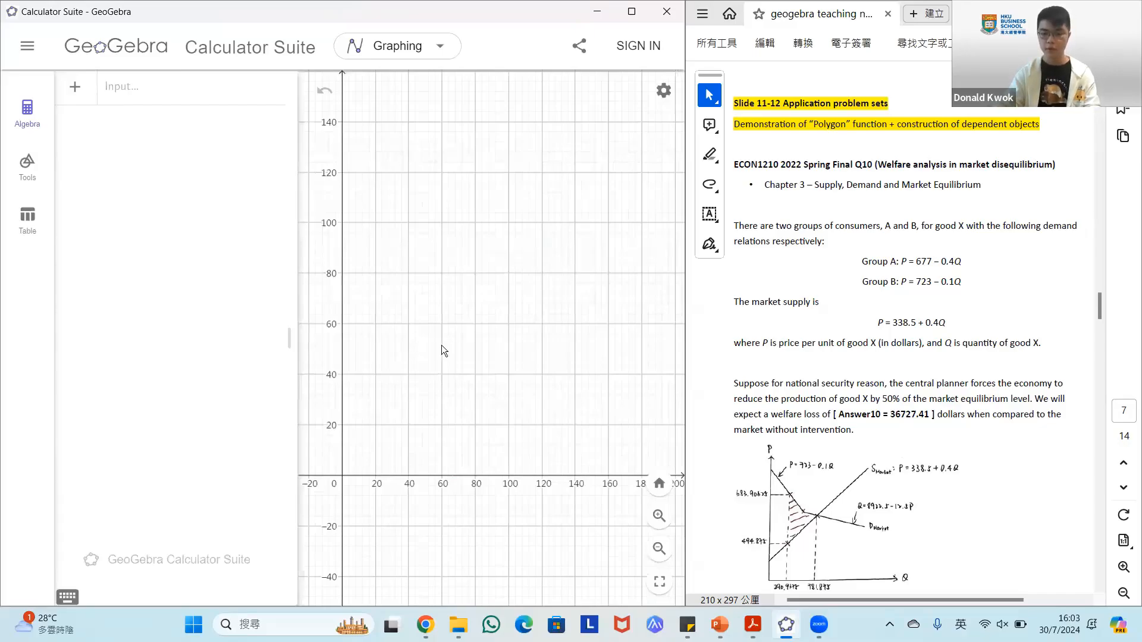
click(1123, 488)
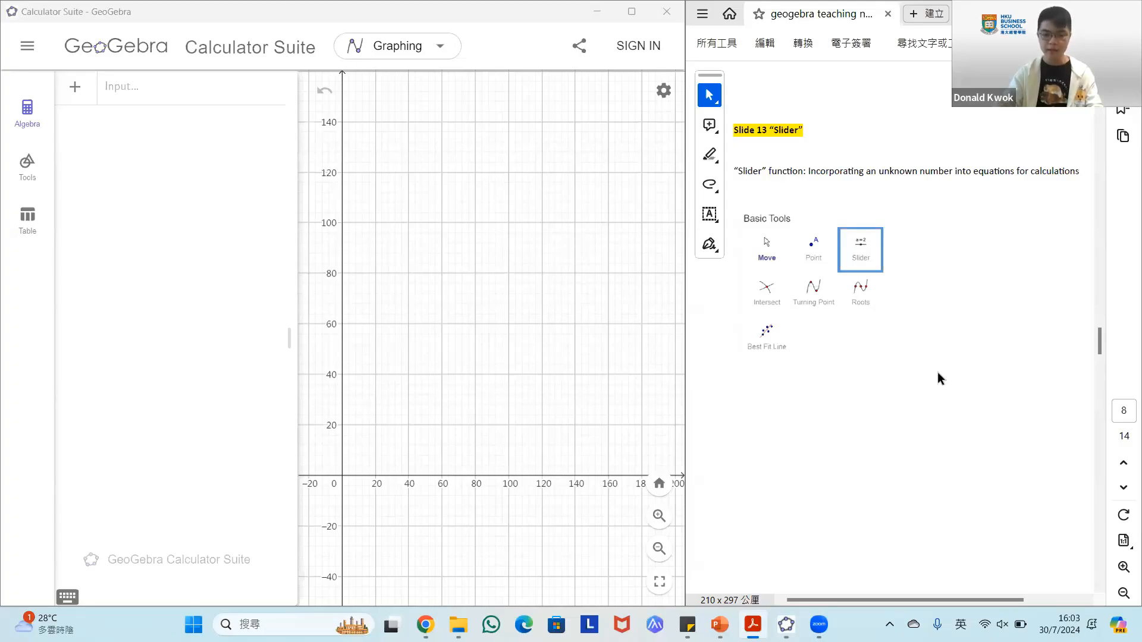
click(27, 167)
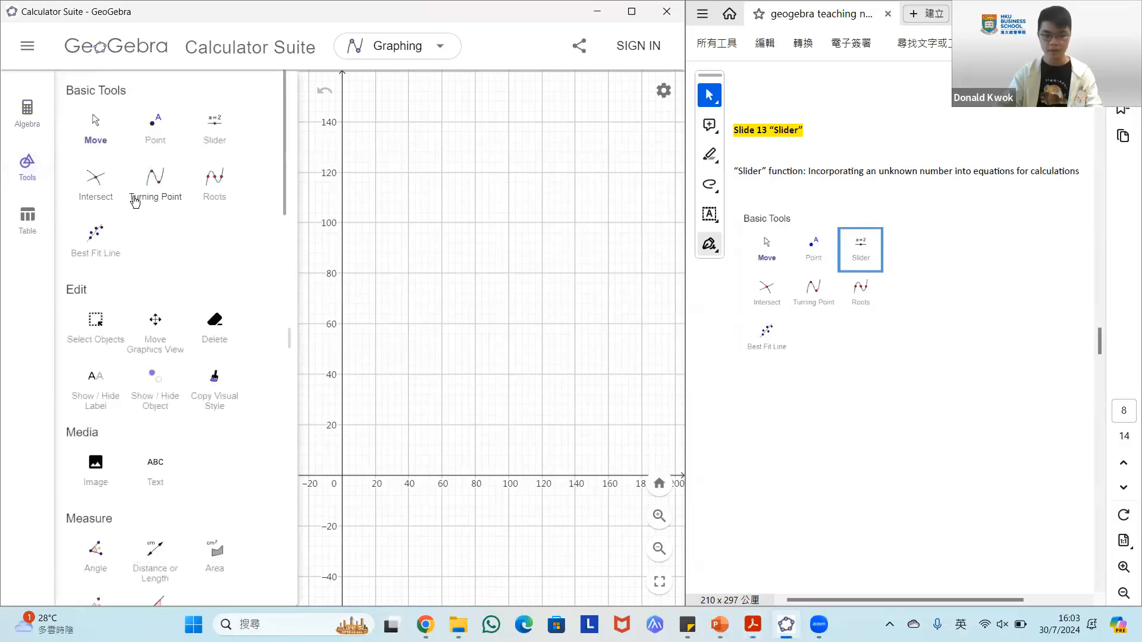
click(218, 141)
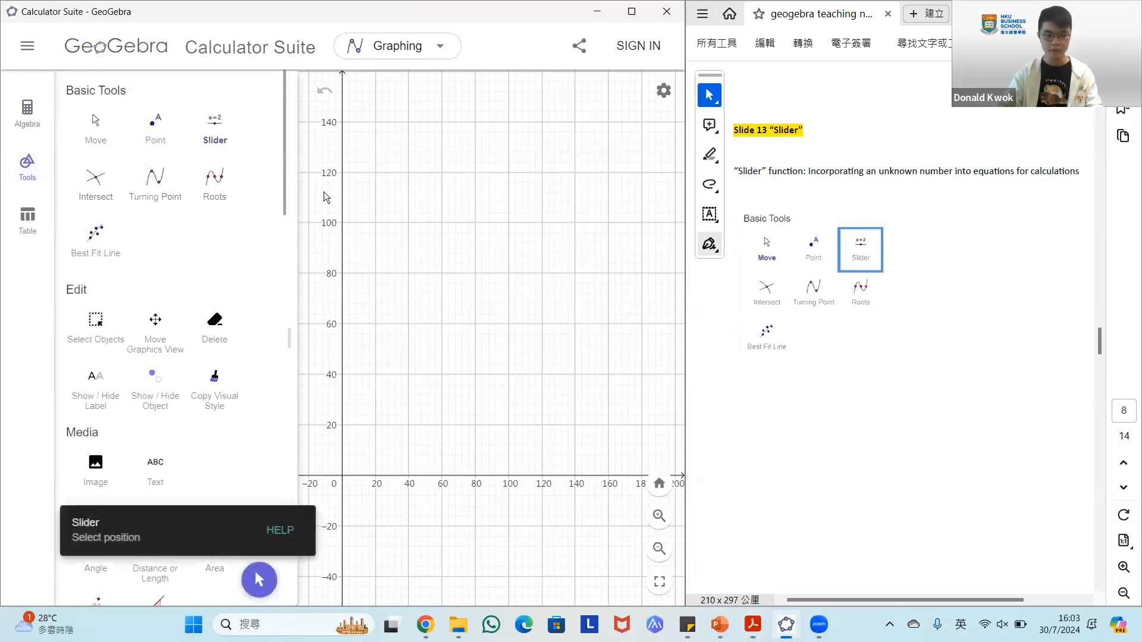
click(428, 254)
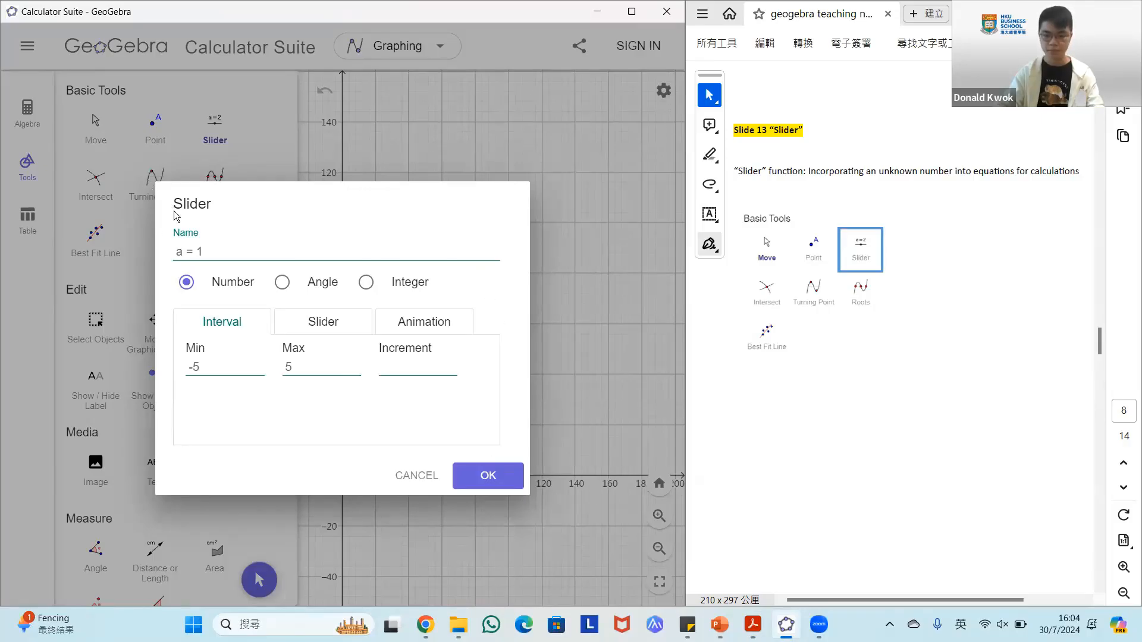
click(25, 113)
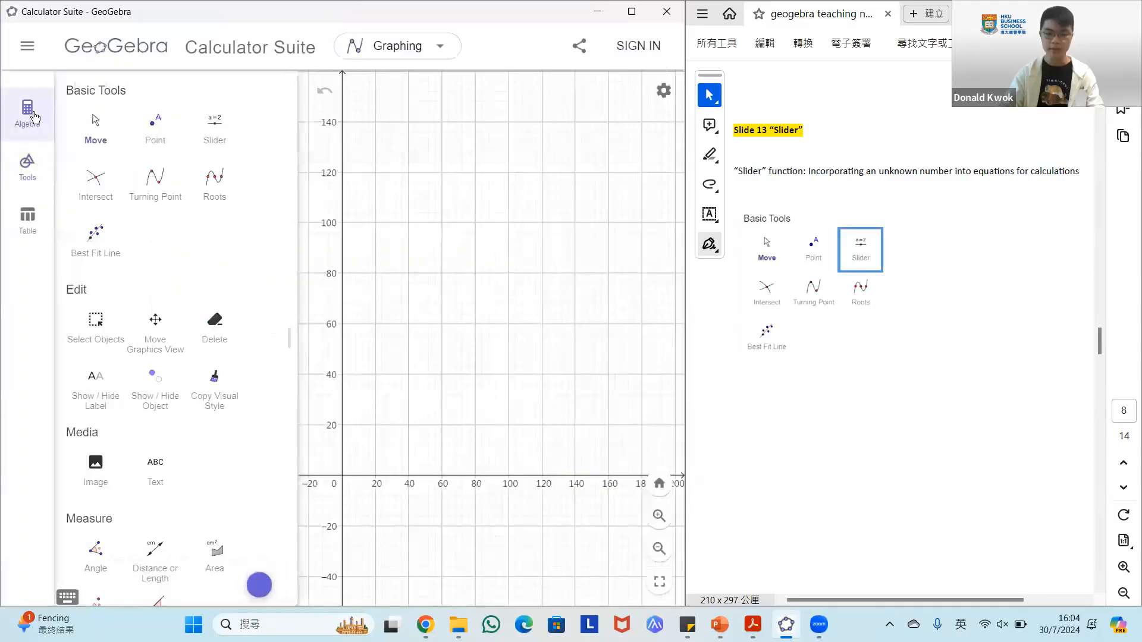
Create a number slider k by entering the undefined variable k in the algebra list
click(146, 99)
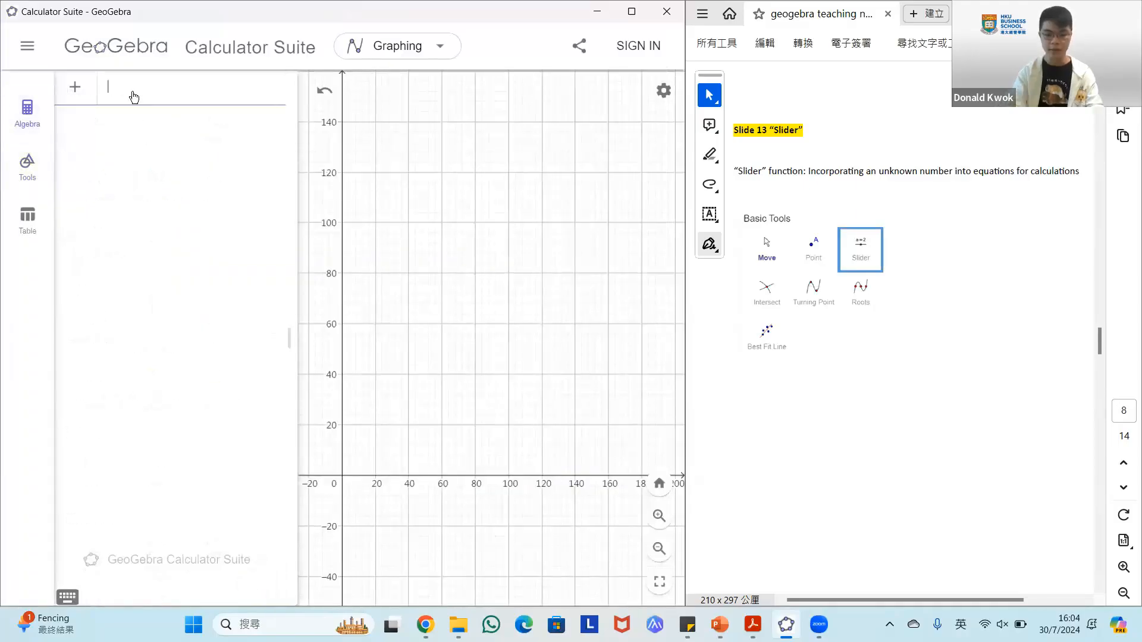
text(k)
key(Return)
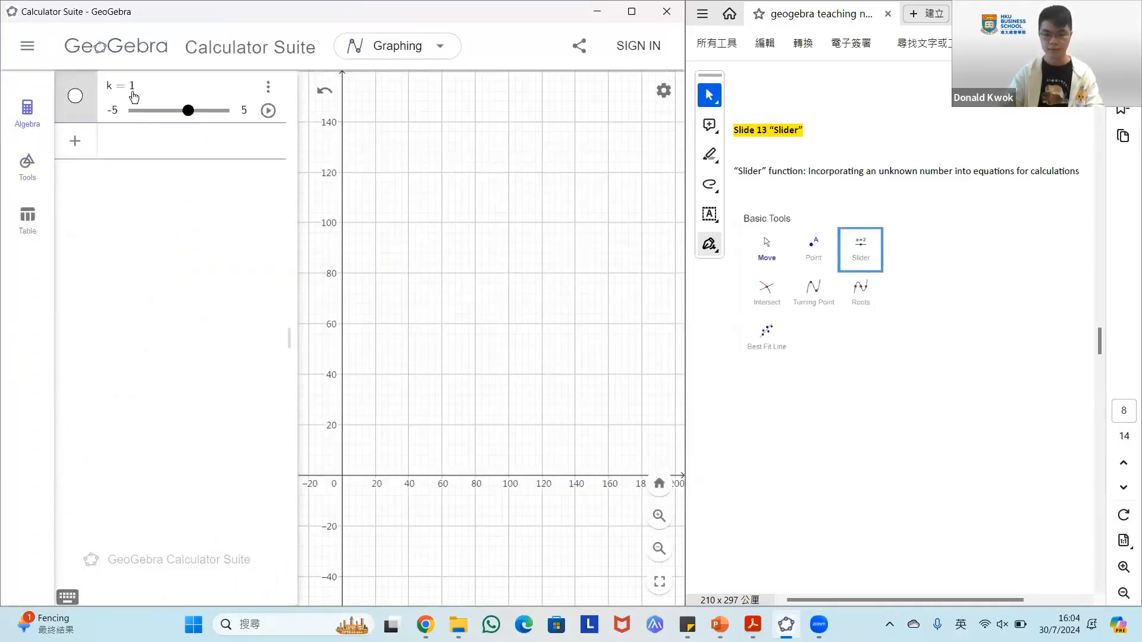
click(413, 183)
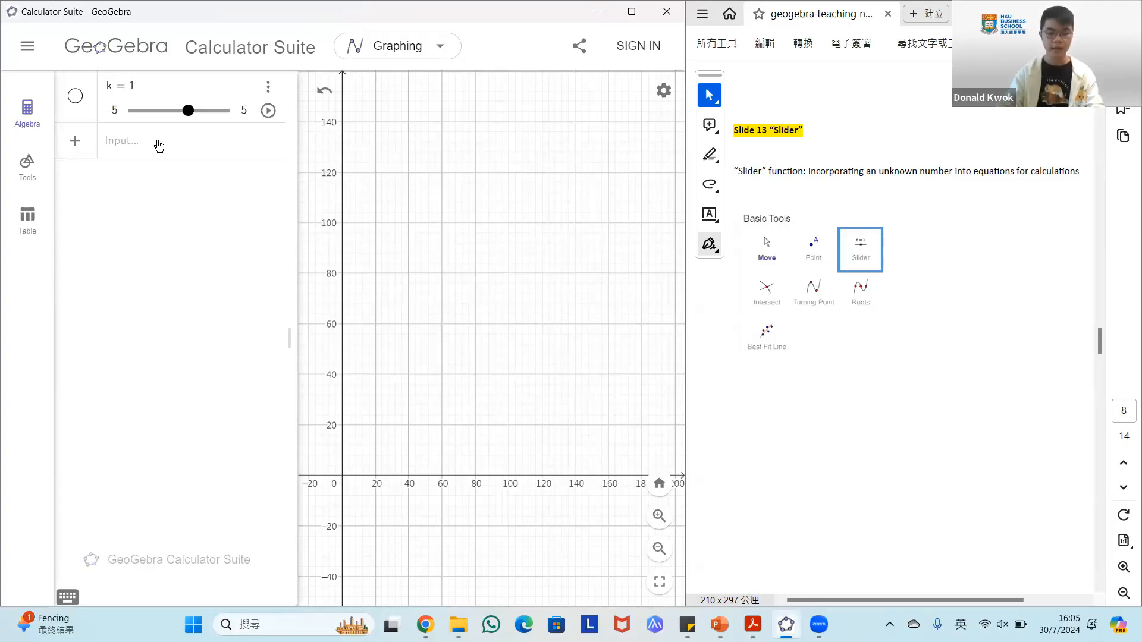
Plot the line y = x + k so that it depends on the slider
click(159, 146)
text(y =)
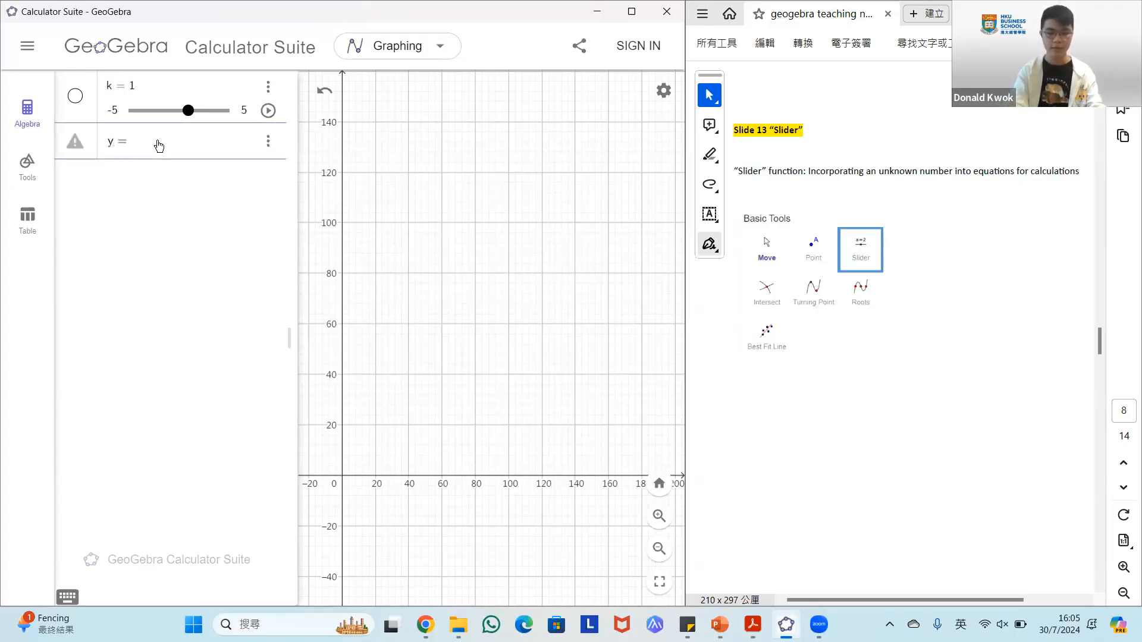
text( x + 1)
key(Return)
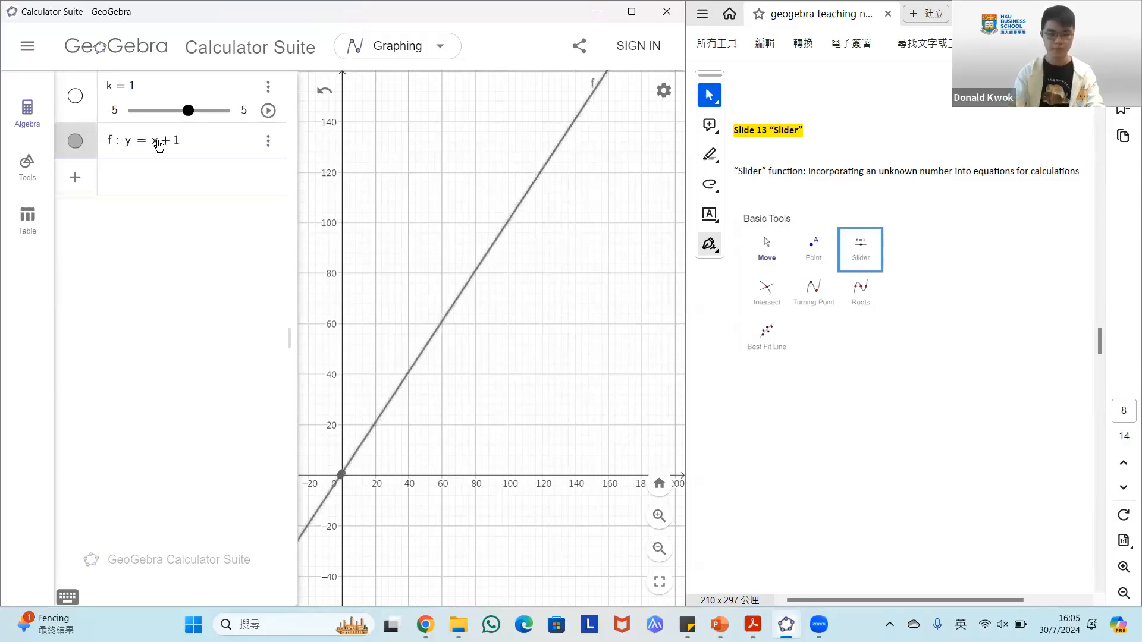
Move slider k to 1.3 to shift the line near the origin
scroll(377, 467, up, 5)
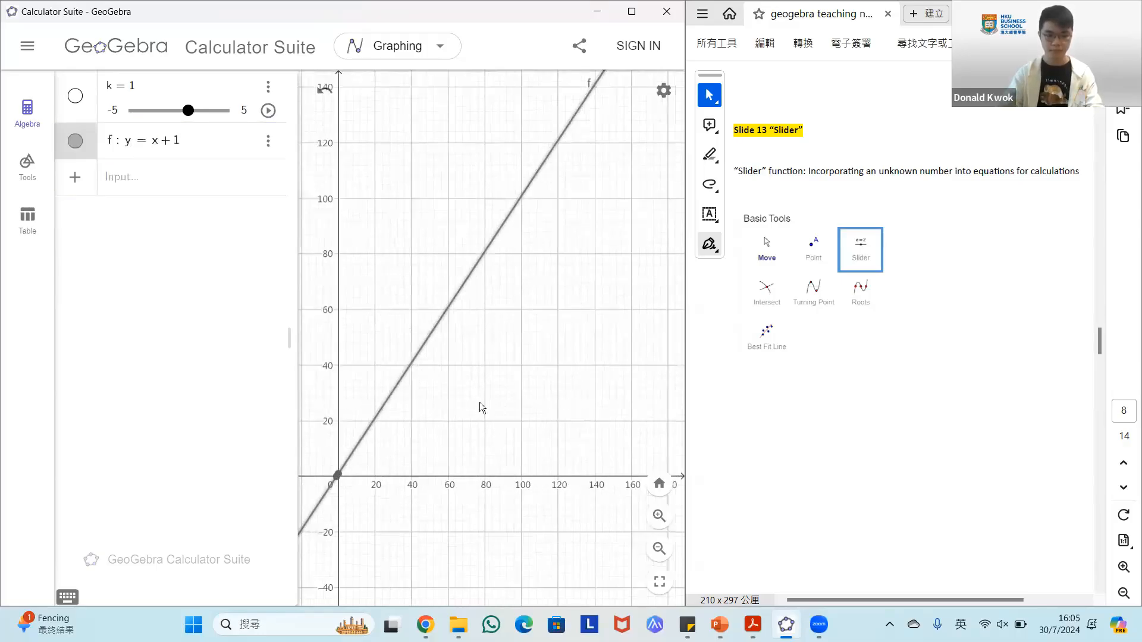
scroll(425, 416, up, 10)
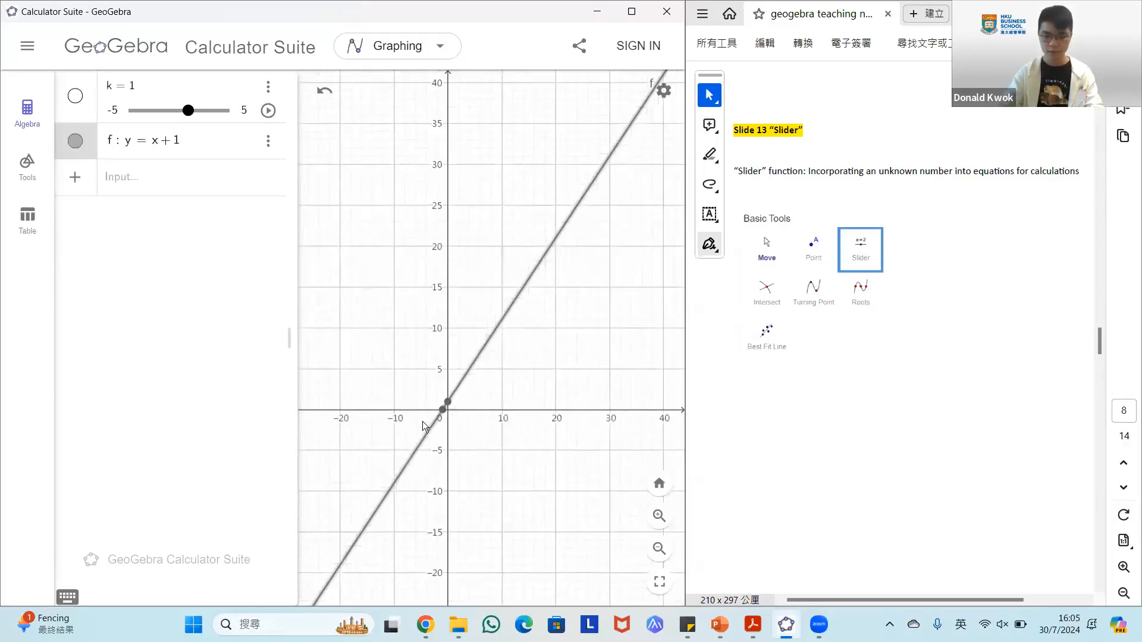
drag(396, 364, 387, 417)
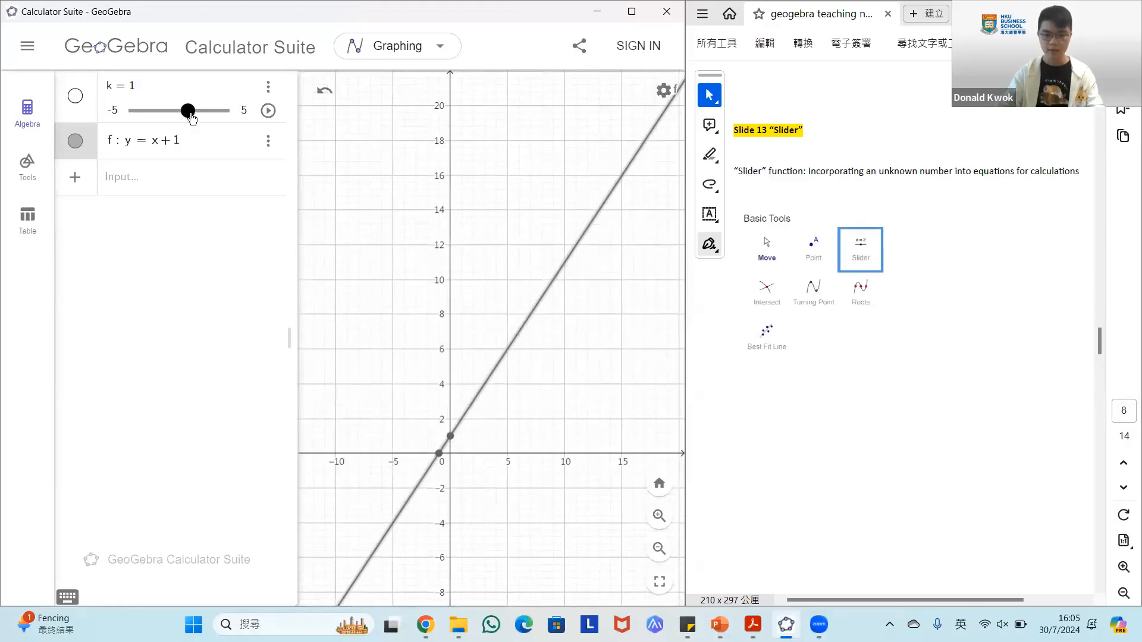
mouse_move(190, 113)
mouse_down()
mouse_move(121, 117)
mouse_move(244, 113)
mouse_move(192, 118)
mouse_up()
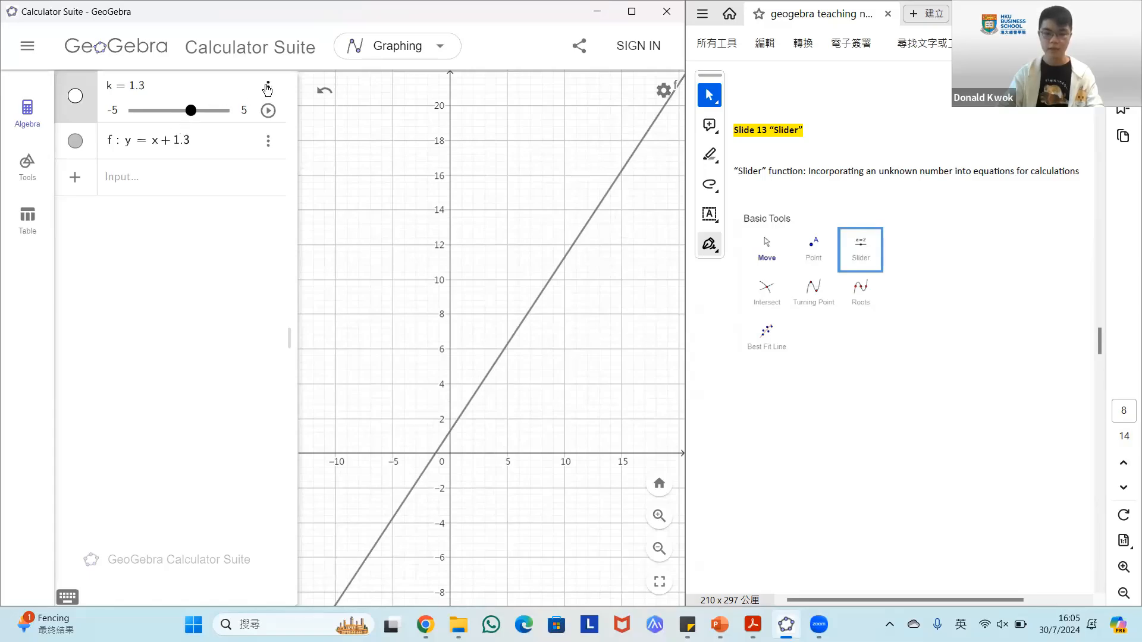
Set the minimum of slider k to 1 in its slider settings
click(267, 89)
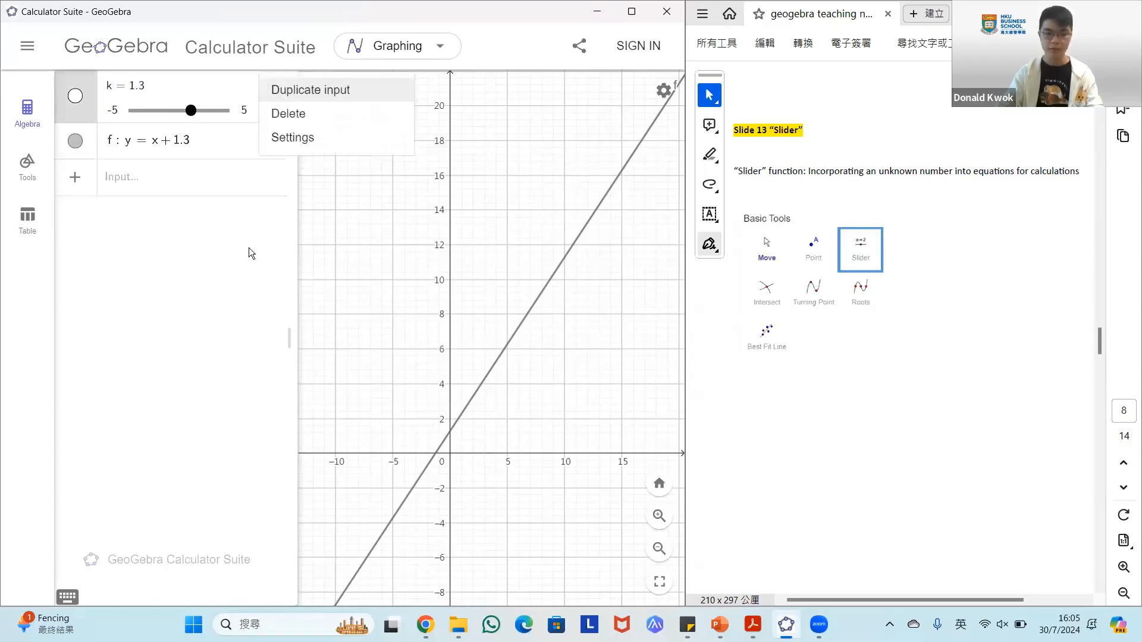
click(284, 141)
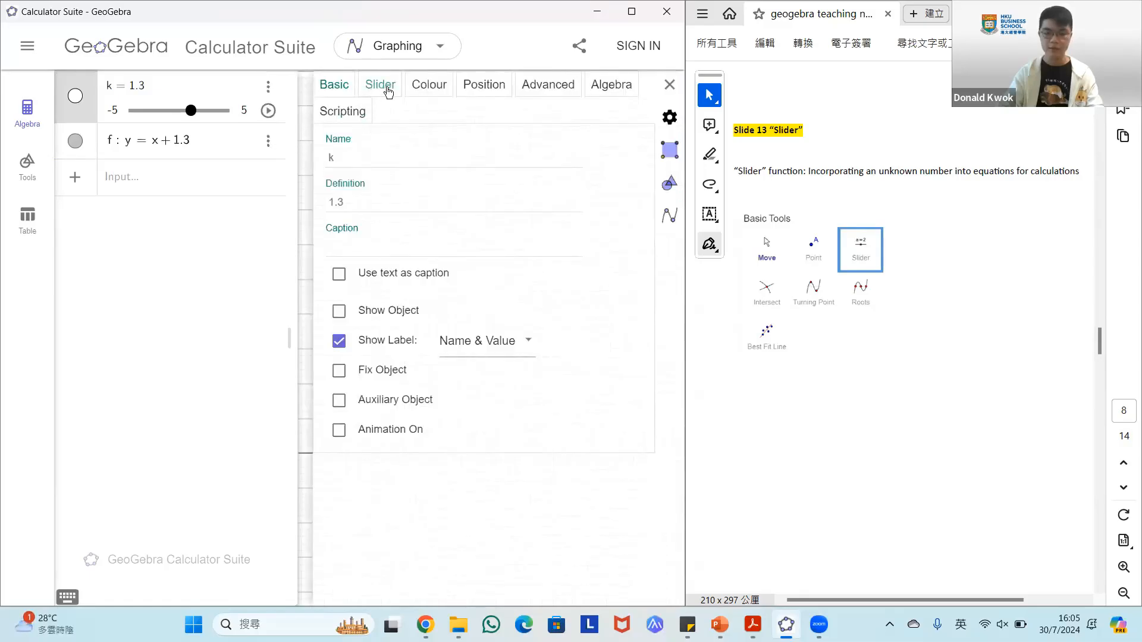
click(387, 85)
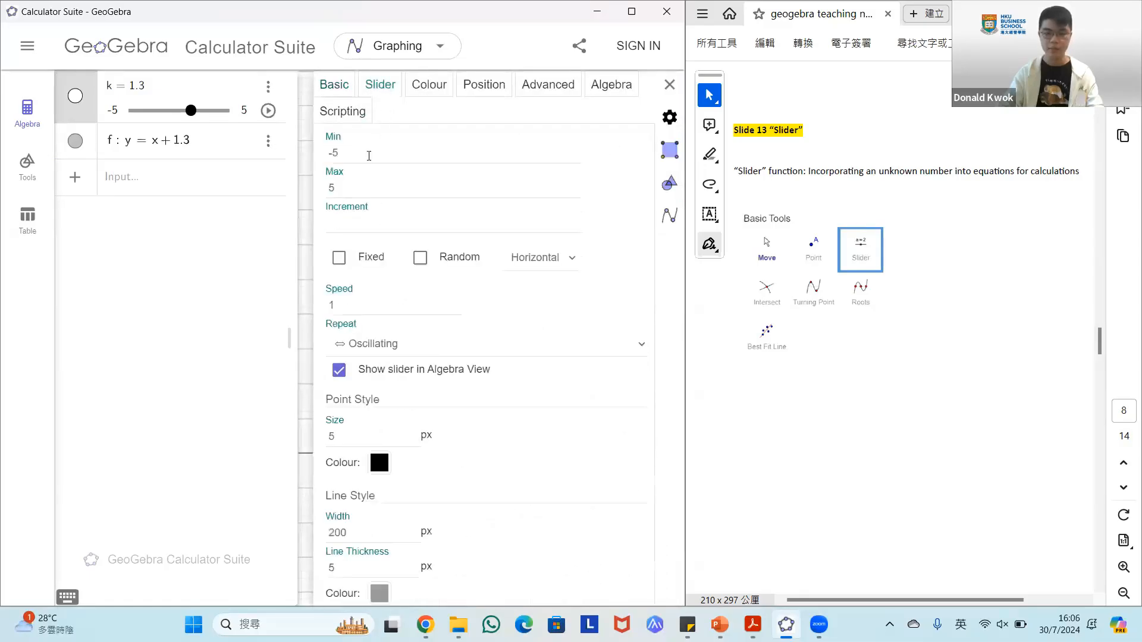
click(358, 158)
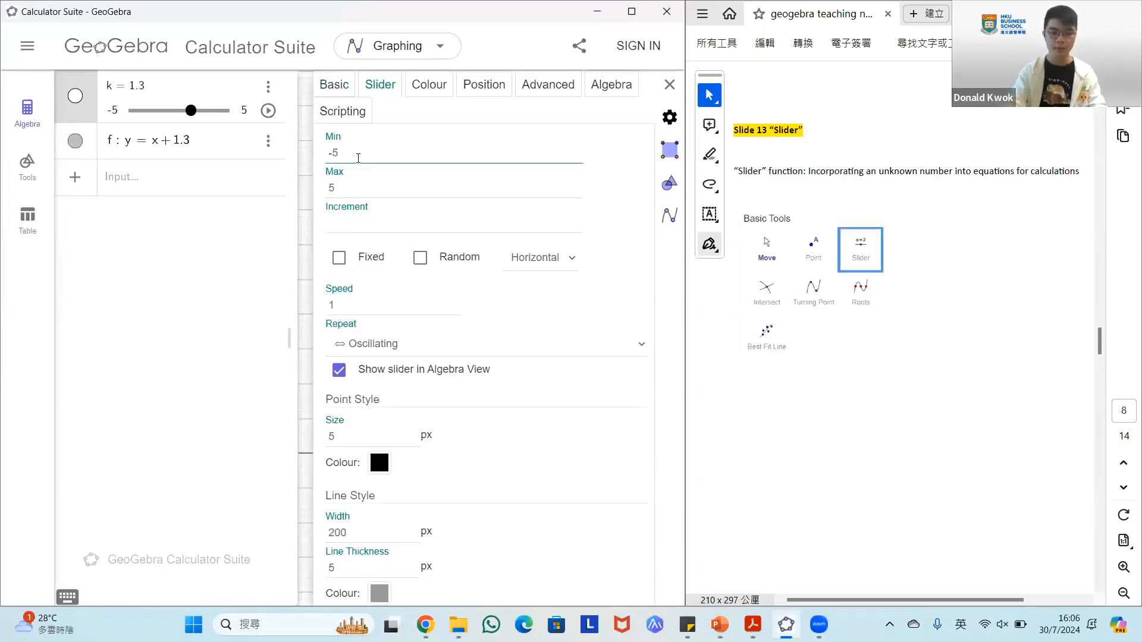
key(BackSpace)
key(BackSpace)
text(1)
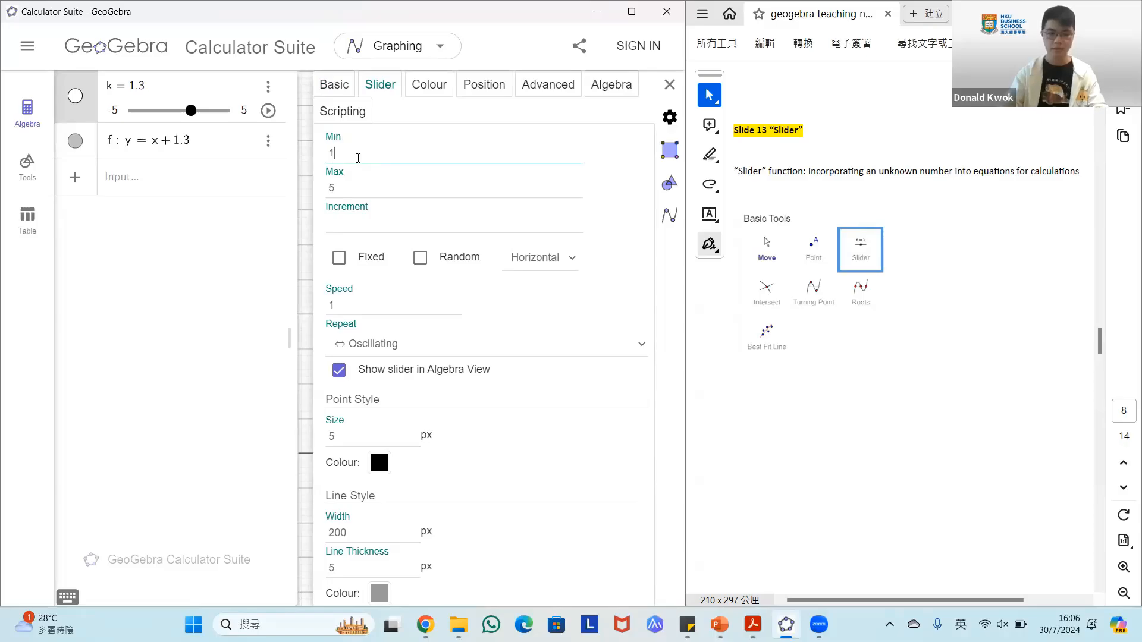
Set the maximum of slider k to 20, close the settings and move the slider to 16.1
click(360, 189)
key(BackSpace)
text(20)
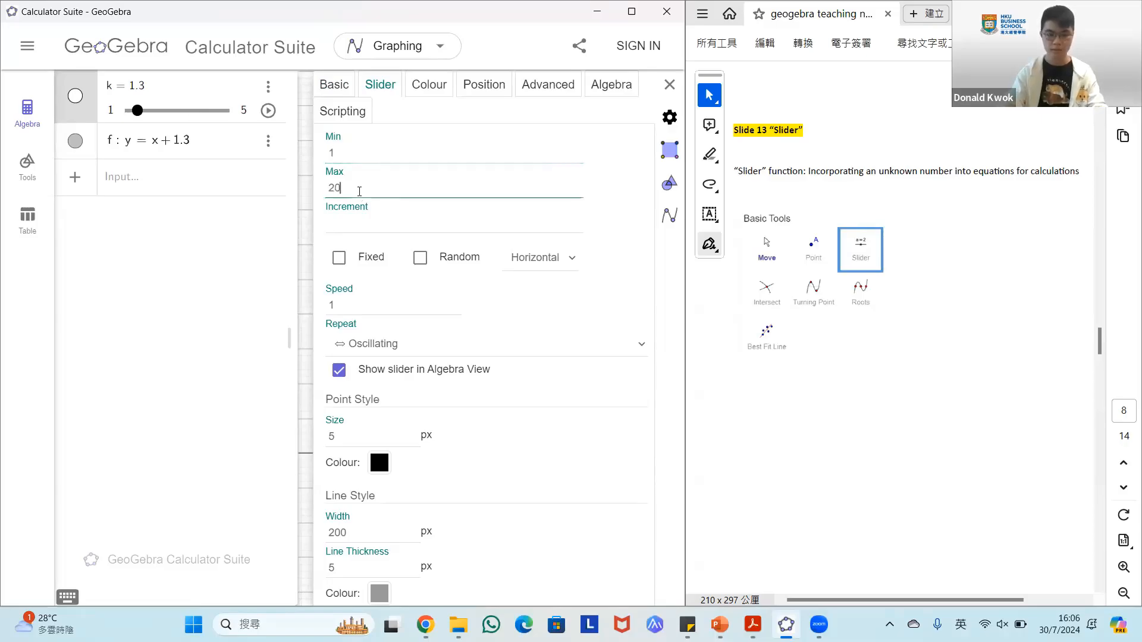
key(Return)
click(669, 85)
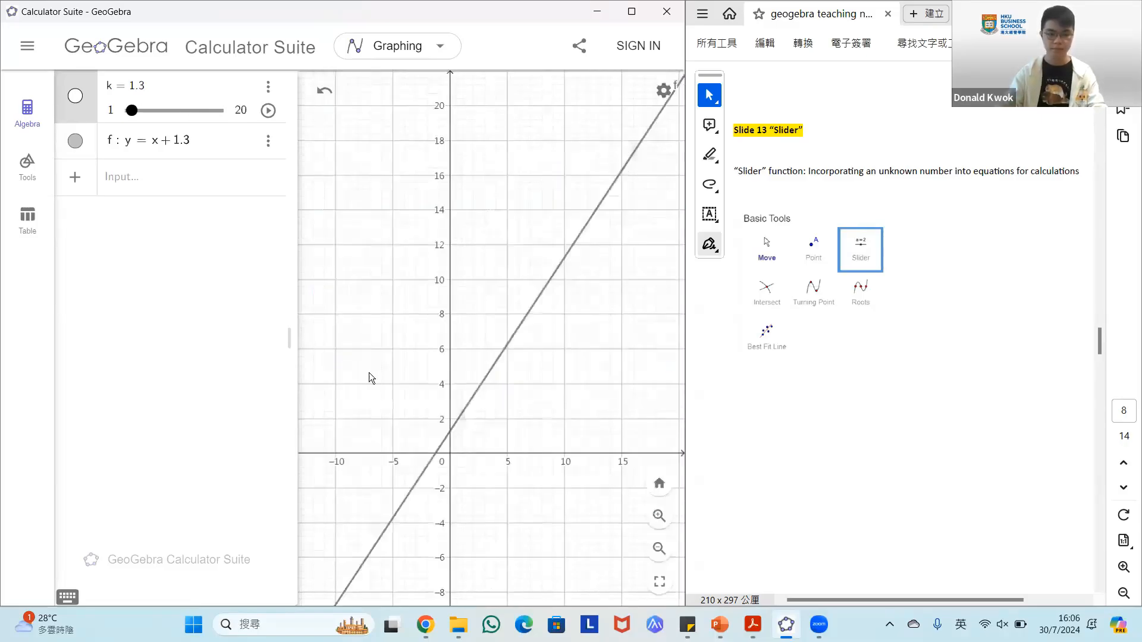
drag(131, 111, 201, 112)
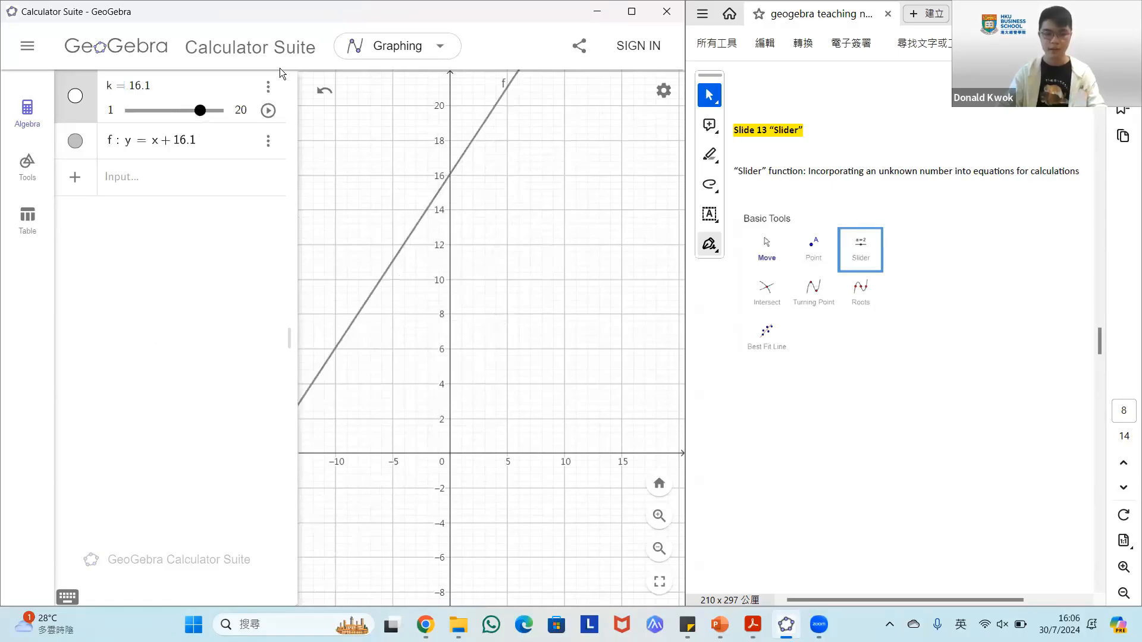
Clear the slider example without saving it and advance the PDF notes to the Slide 14-15 application problem sets
click(27, 46)
click(77, 96)
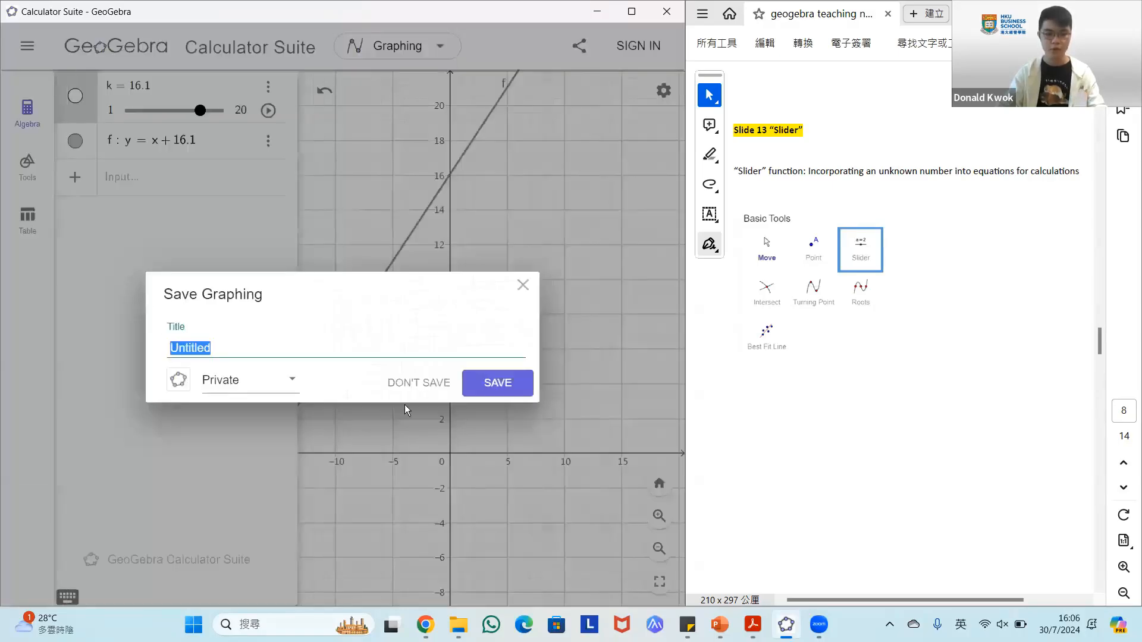
click(412, 382)
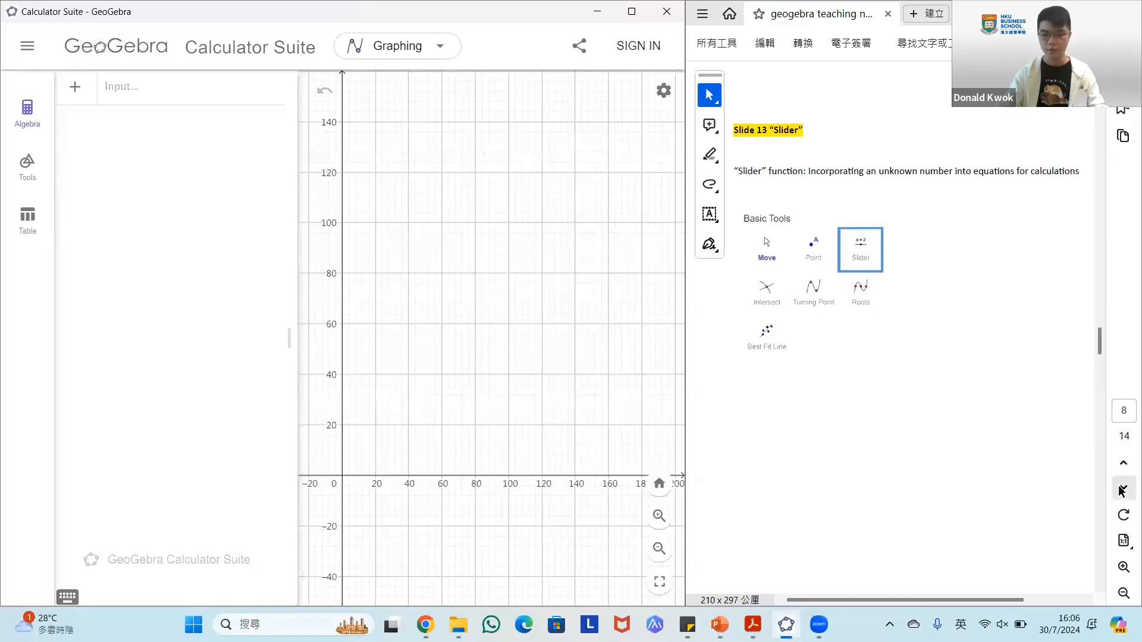
click(1122, 488)
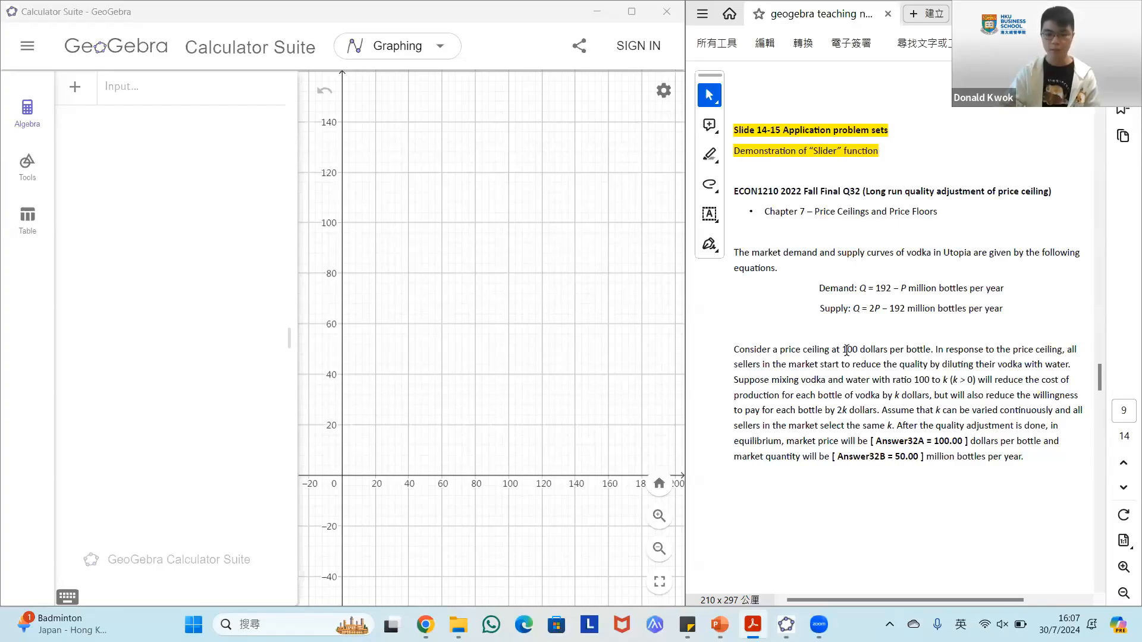
Enter the vodka supply curve as S0: x = 2y - 192 in the algebra list
click(185, 91)
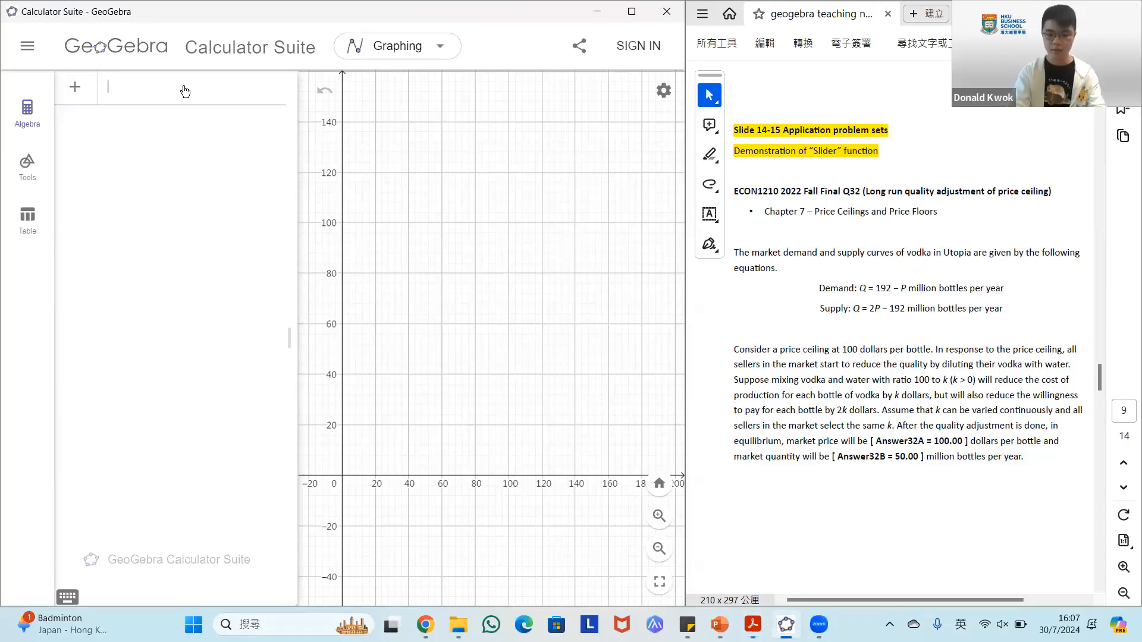
text(S0:)
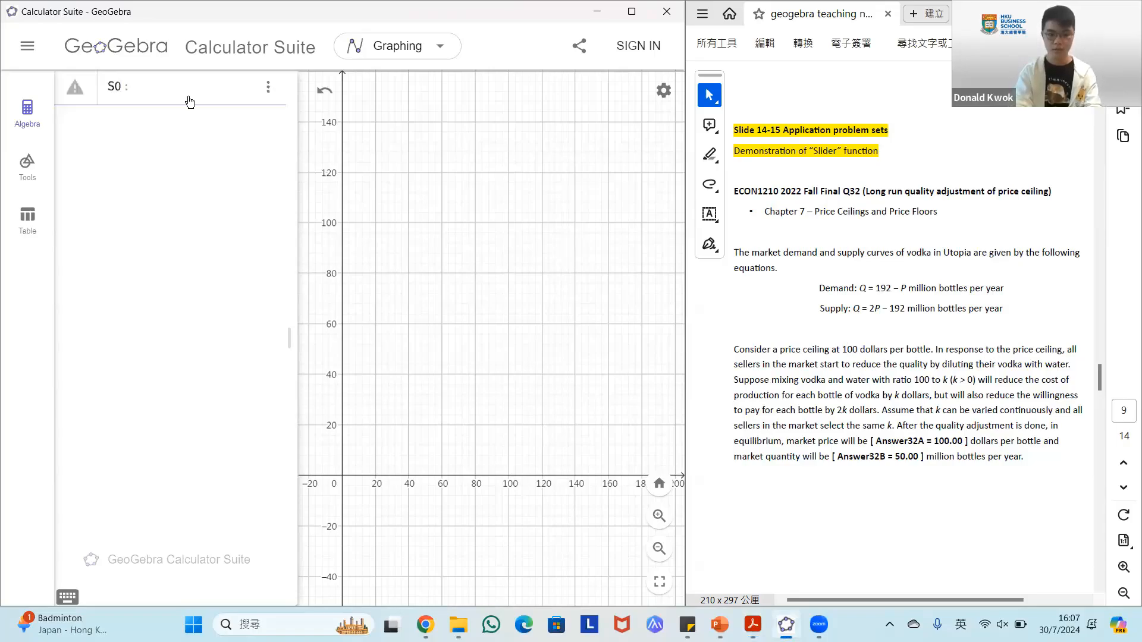
text(x=2y-1)
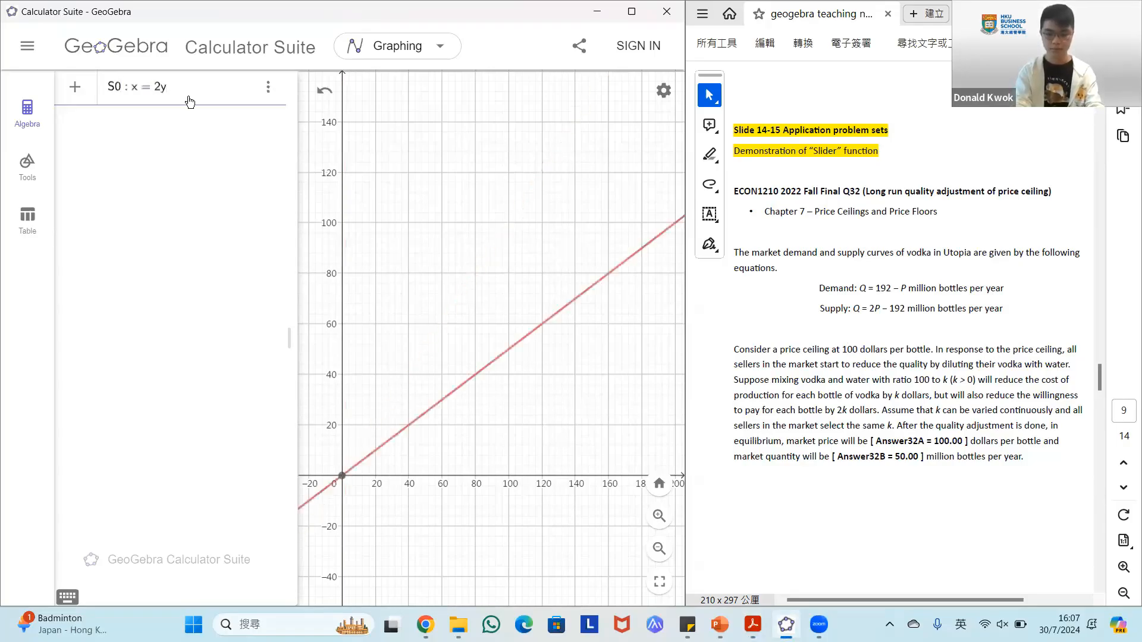
text(92)
key(Return)
Enter the vodka demand curve as D0: x = 192 - y below the supply curve
text(D)
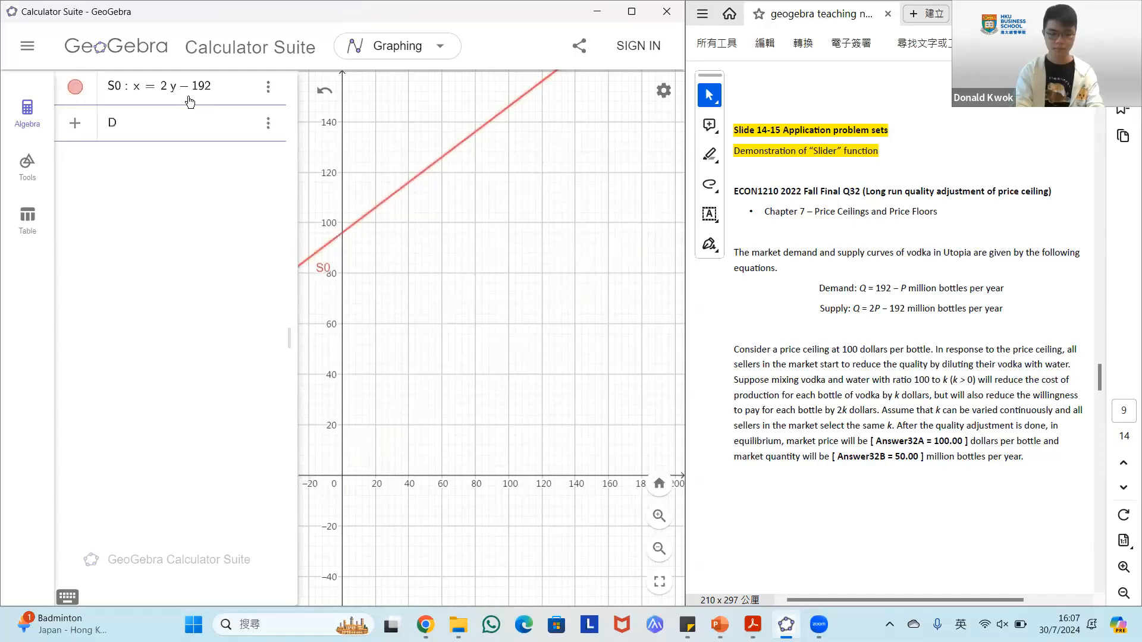
text(0:x=192-)
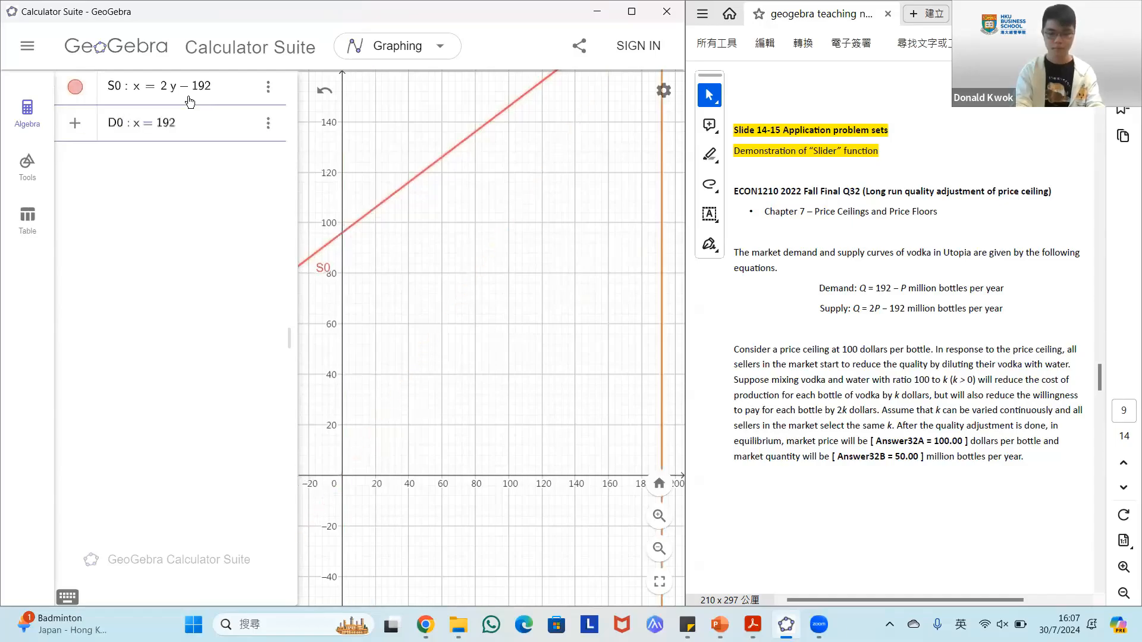
text(y)
key(Return)
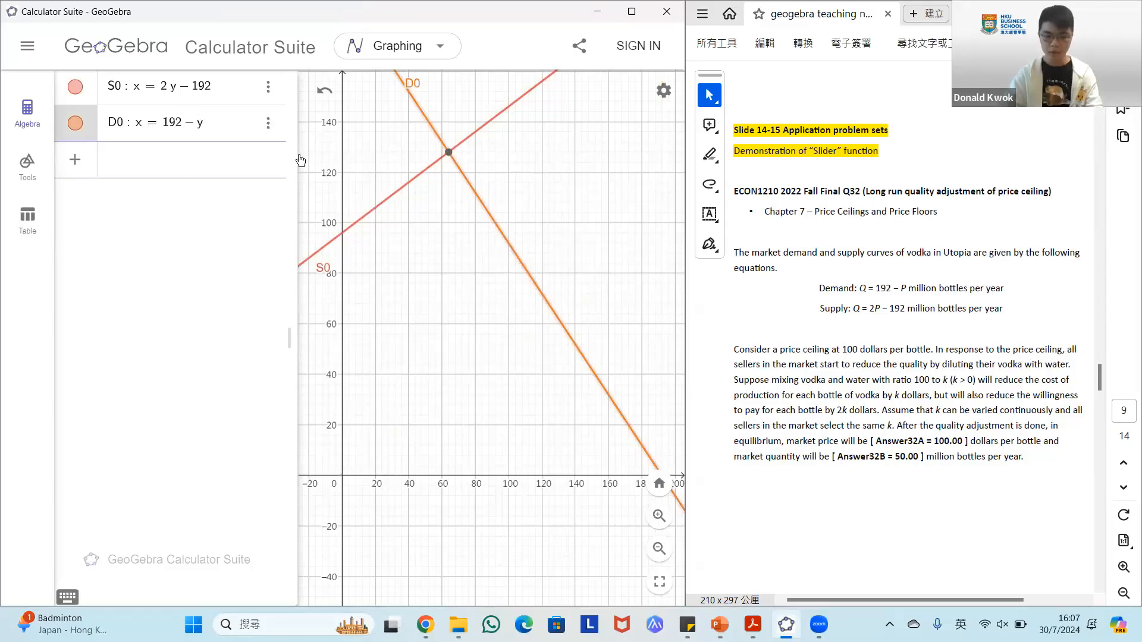
Plot the price ceiling as the horizontal line y = 100
drag(365, 210, 363, 314)
click(170, 165)
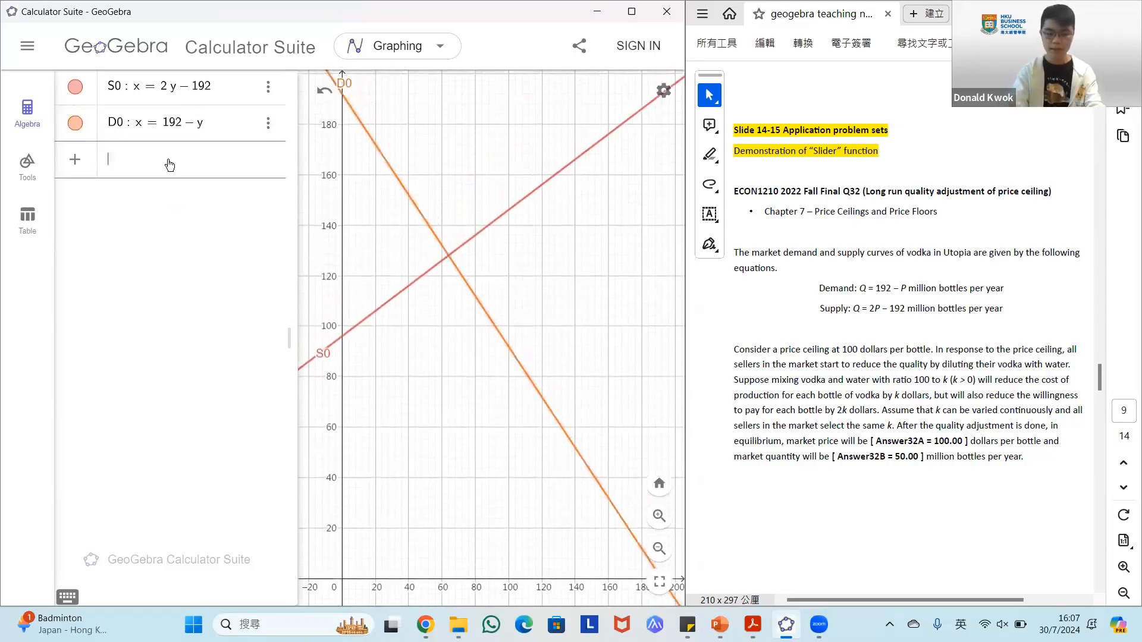
text(y=100)
key(Return)
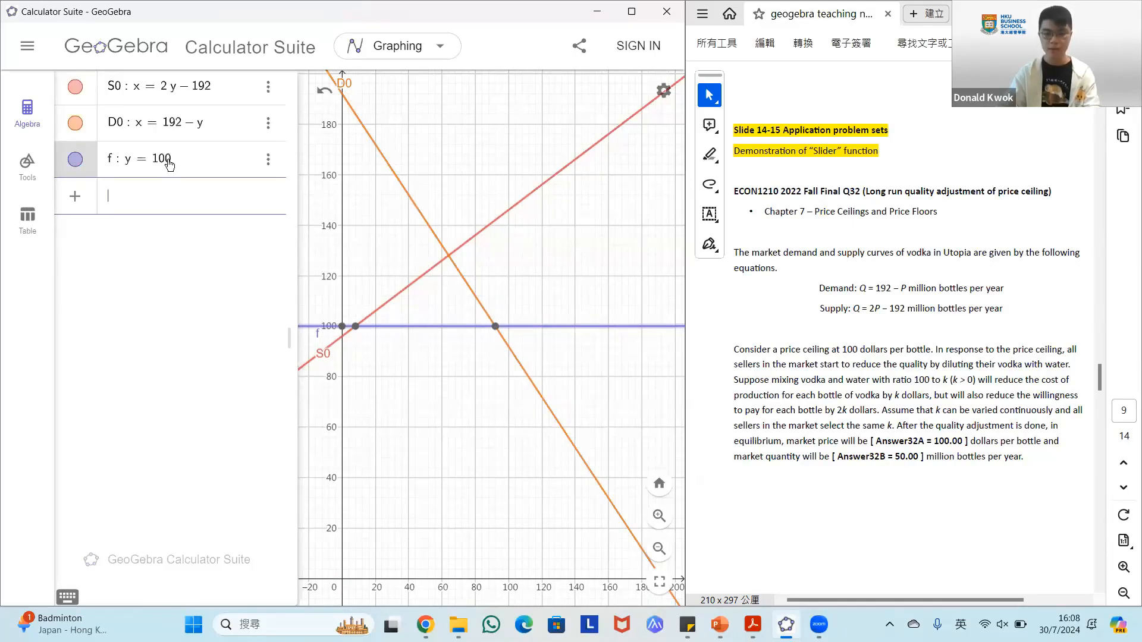
Create a slider k = 1 and set its range from a minimum of 0 to a maximum of 40
click(173, 213)
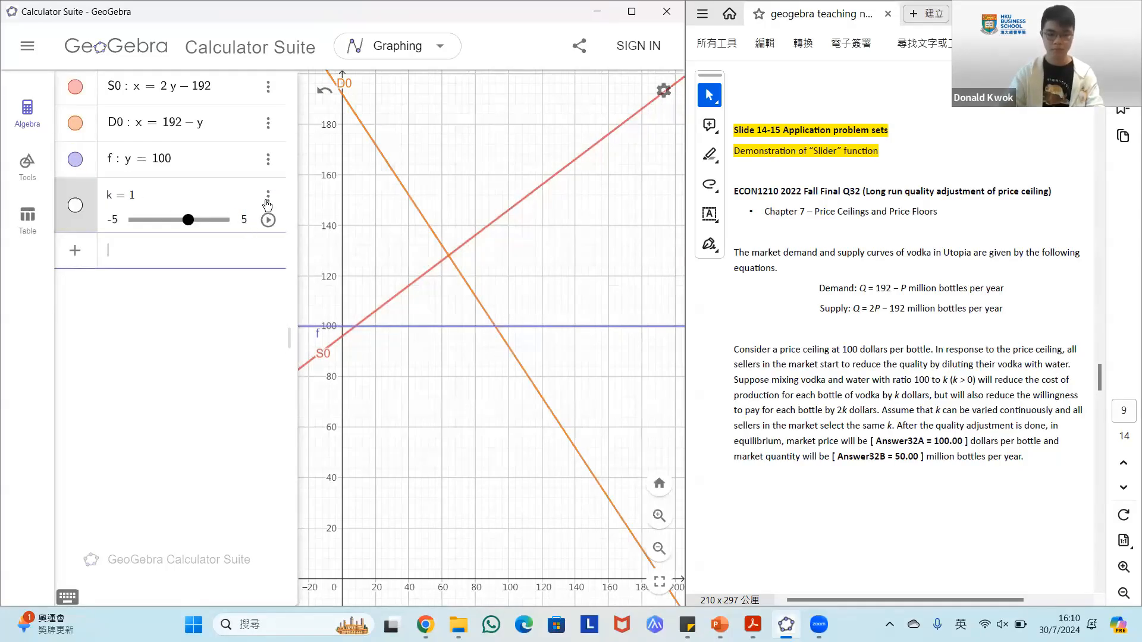
click(268, 204)
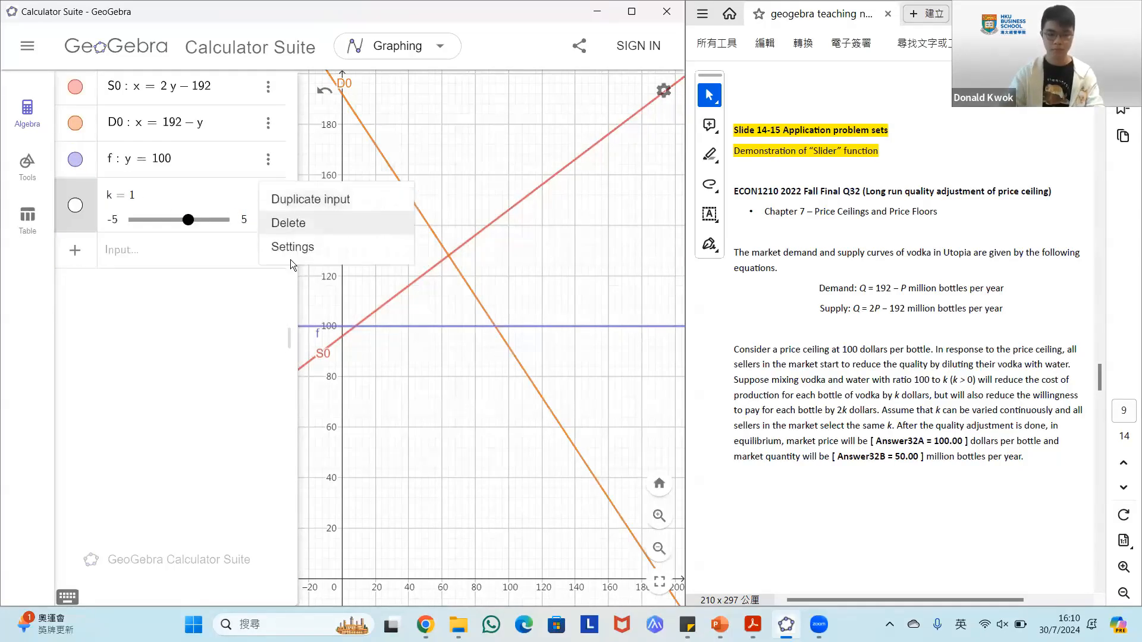
click(290, 246)
click(380, 84)
click(355, 154)
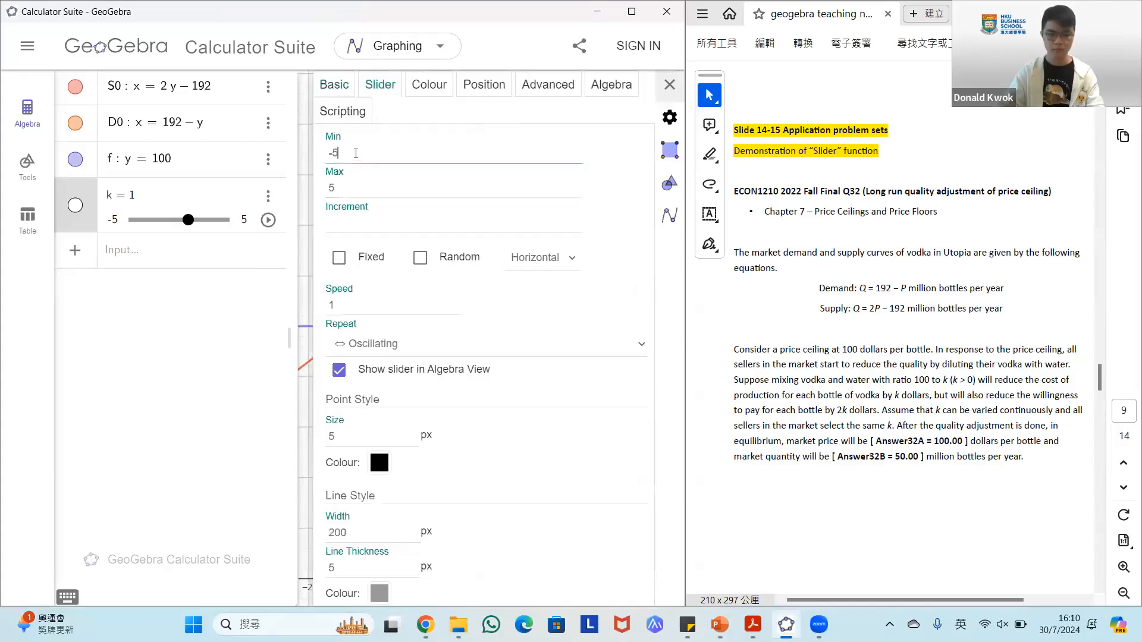
key(BackSpace)
key(BackSpace)
text(0)
click(344, 187)
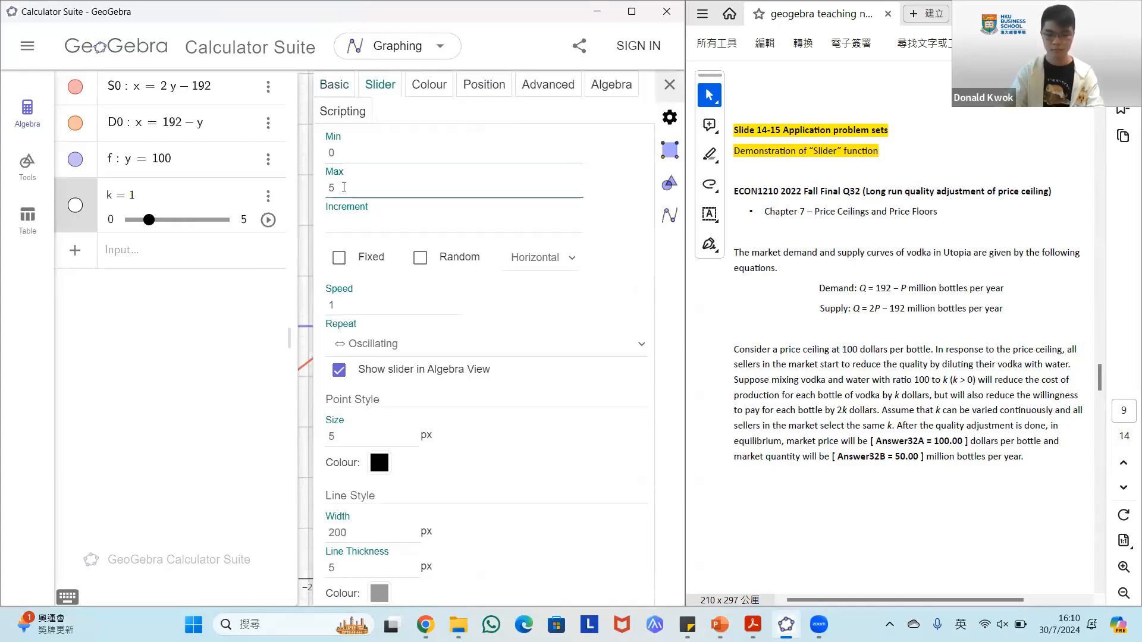
key(BackSpace)
text(40)
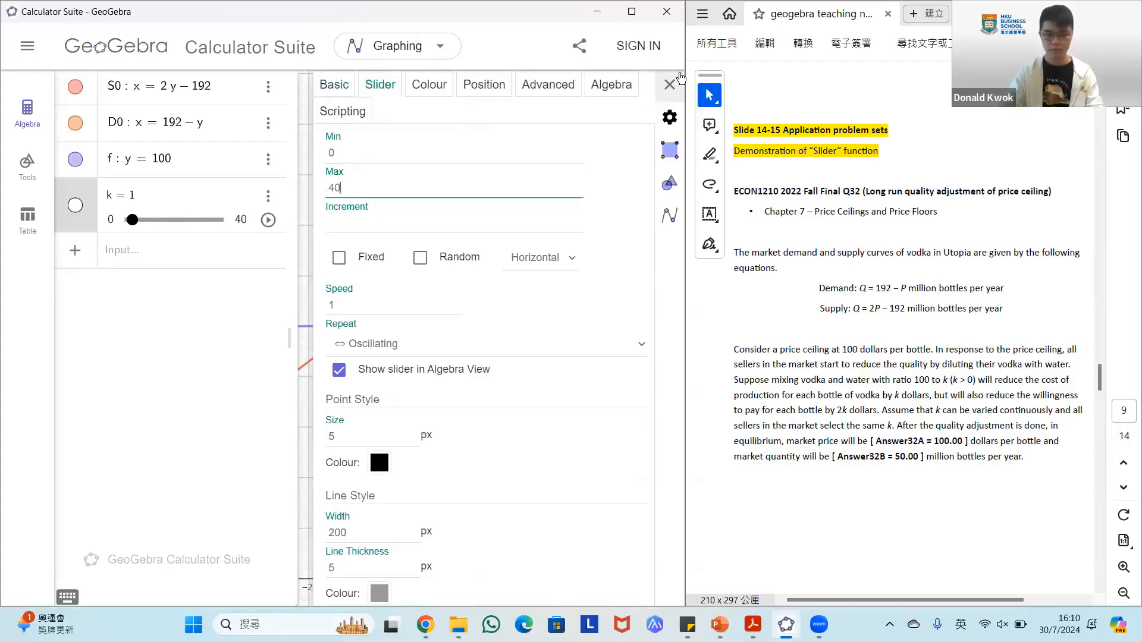
click(669, 84)
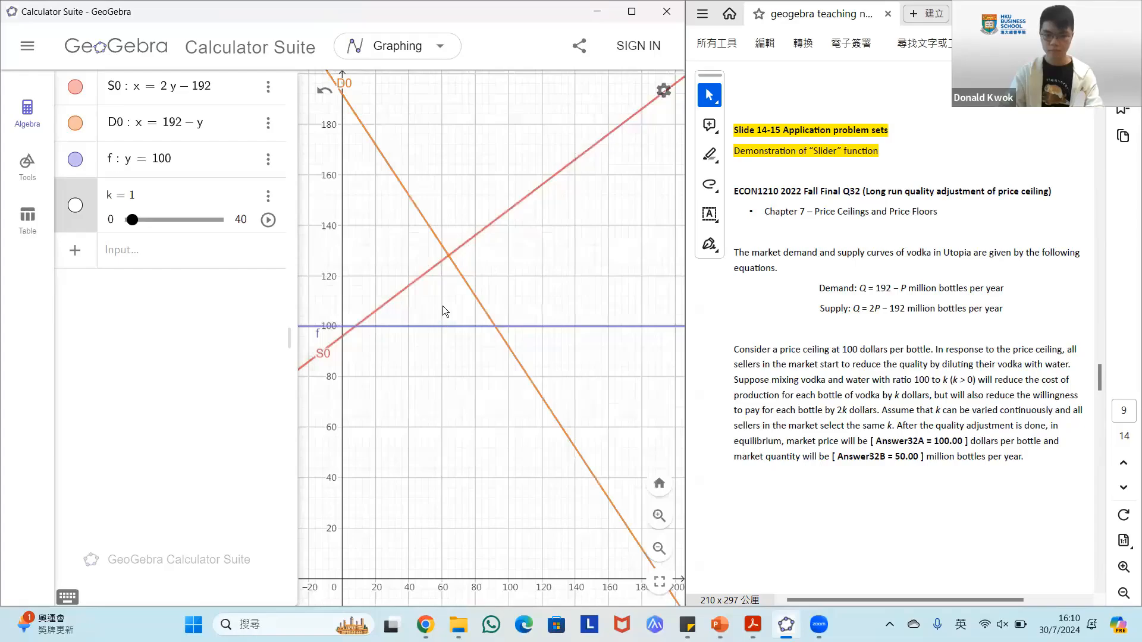
Enter the quality-adjusted supply curve as S1: x = 2(y + k) - 192, based on the cost reduction of k dollars in the problem text
drag(443, 306, 461, 305)
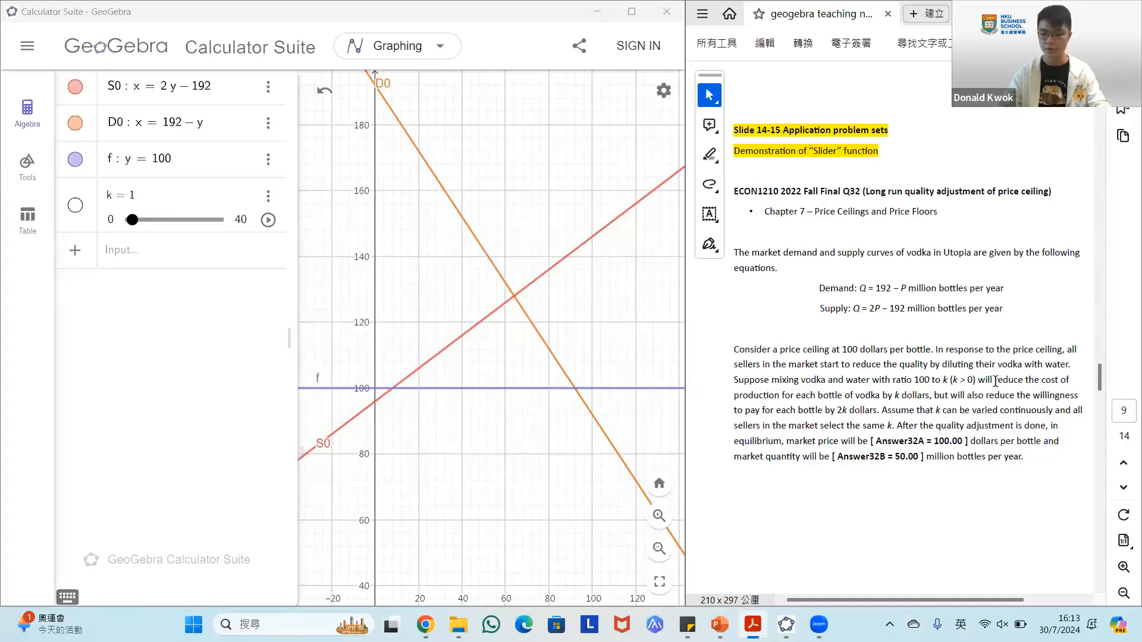
drag(995, 381, 932, 390)
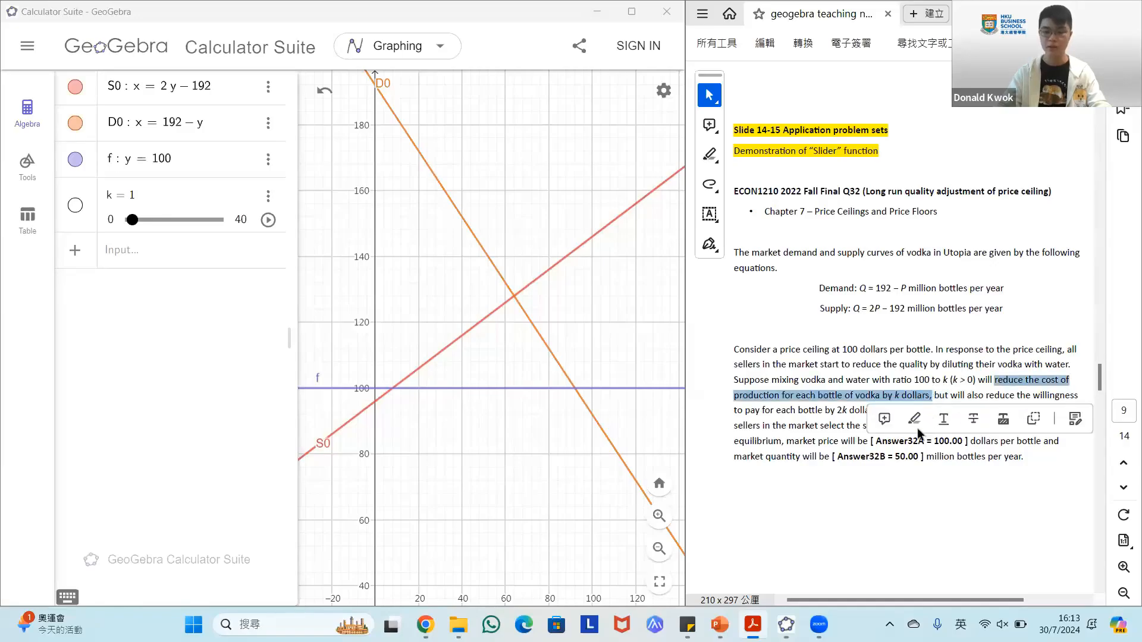
click(134, 261)
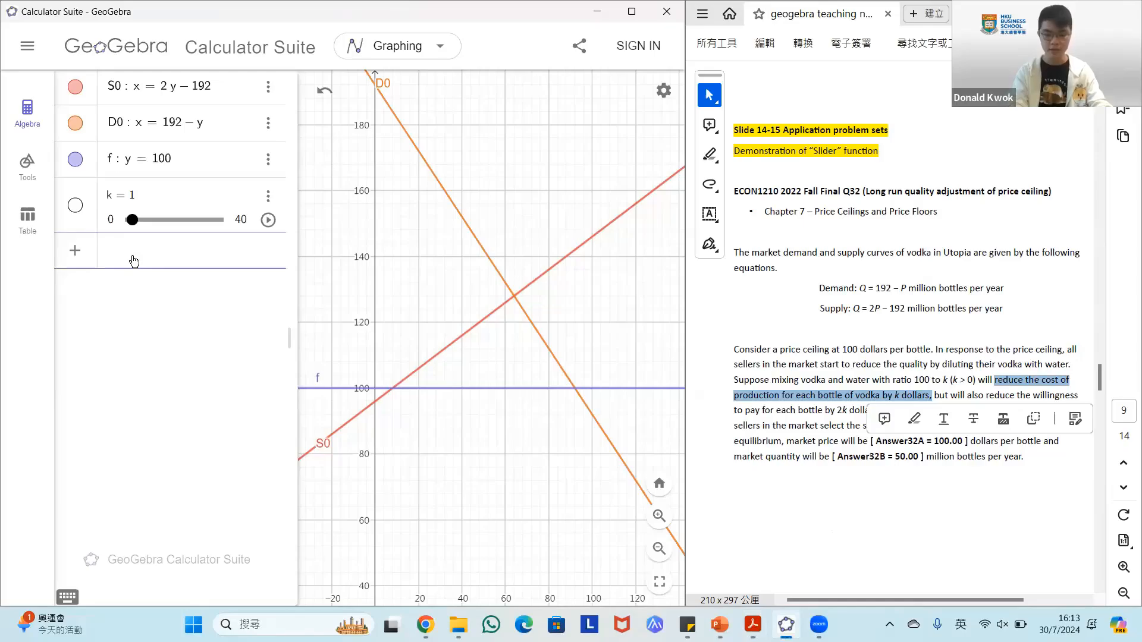
text(S1)
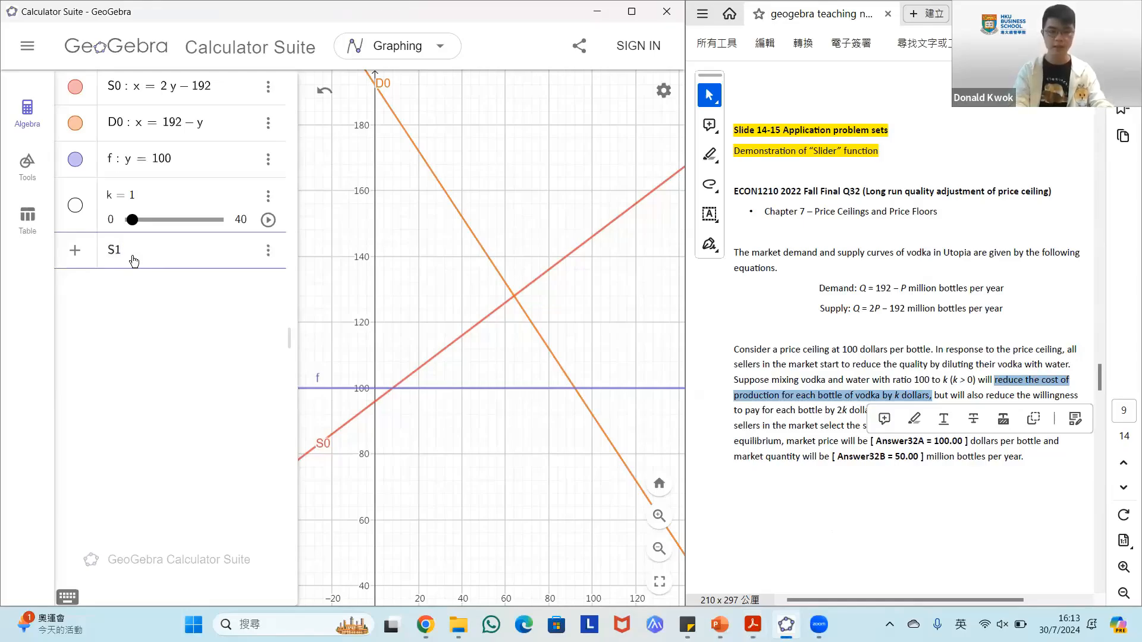
text(:x=2(y)
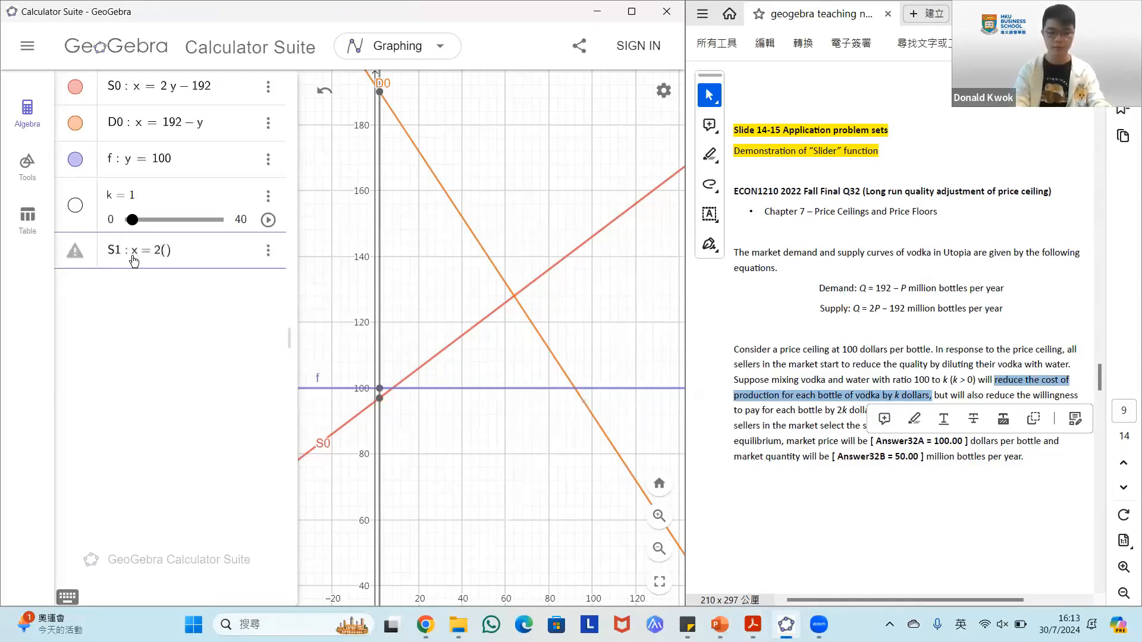
text(+1)-192)
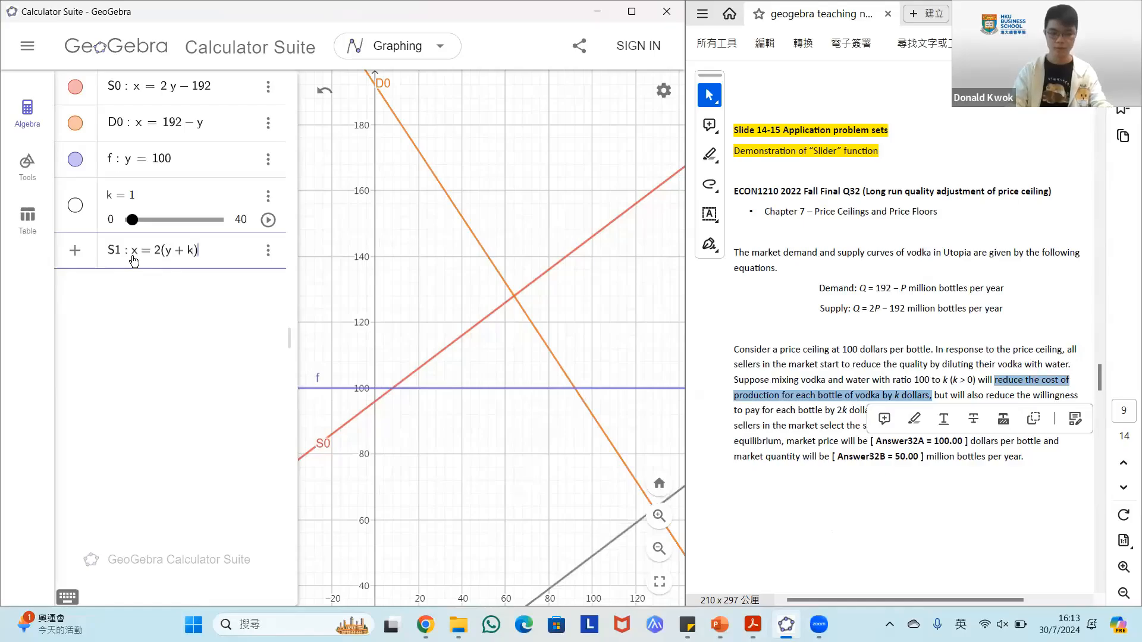
key(Return)
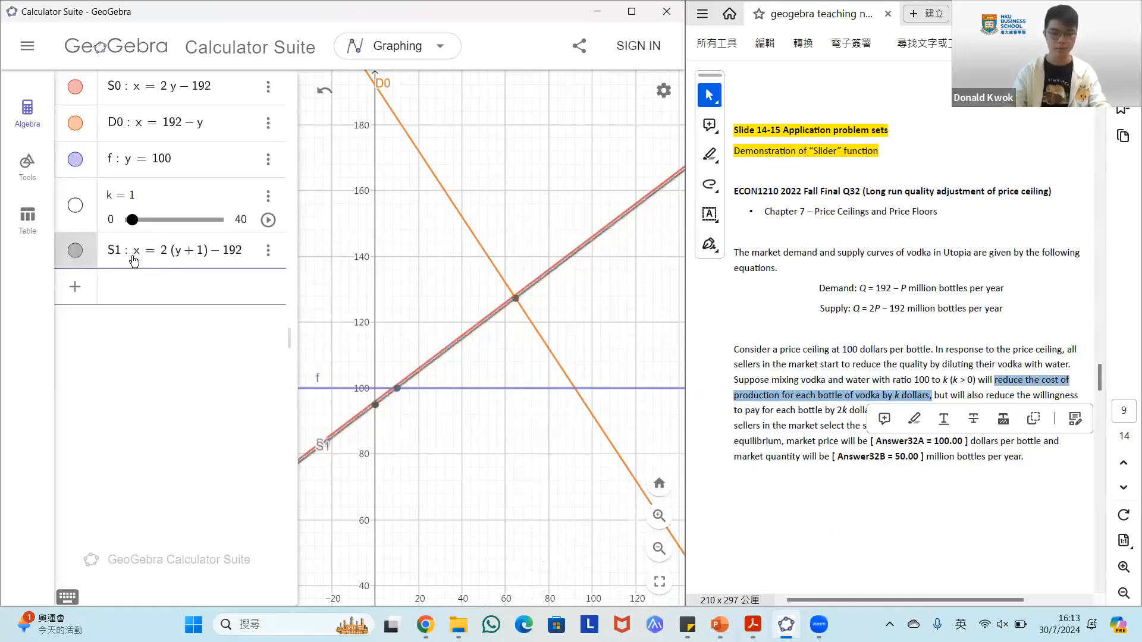
click(408, 334)
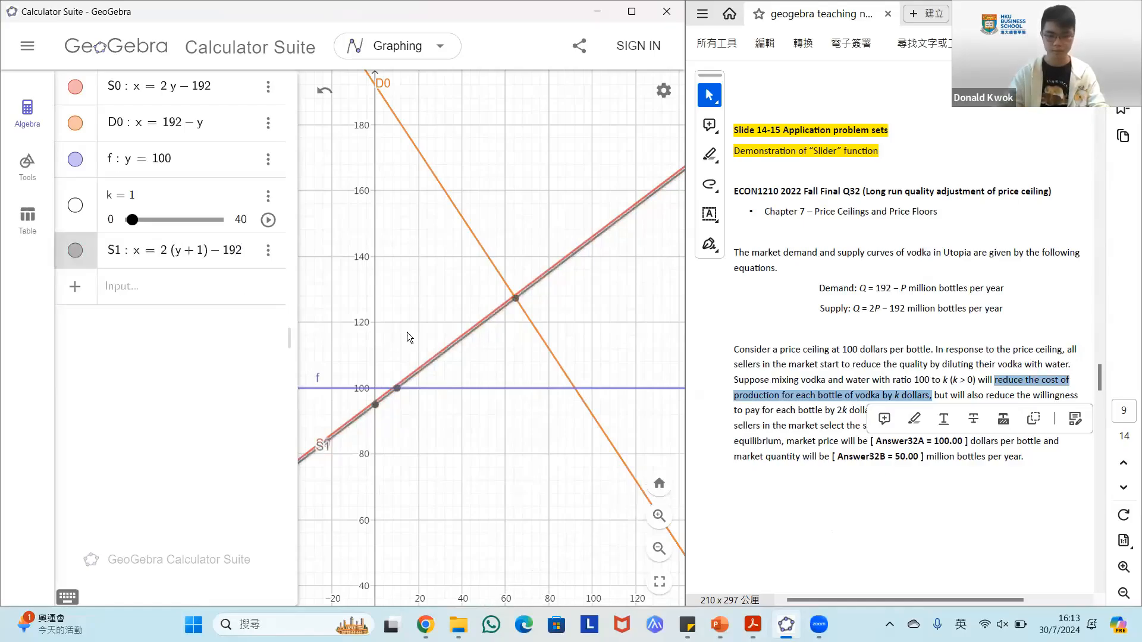
Enter the quality-adjusted demand curve as D1: x = 192 - (y + 2k), based on the willingness-to-pay reduction of 2k dollars
click(879, 484)
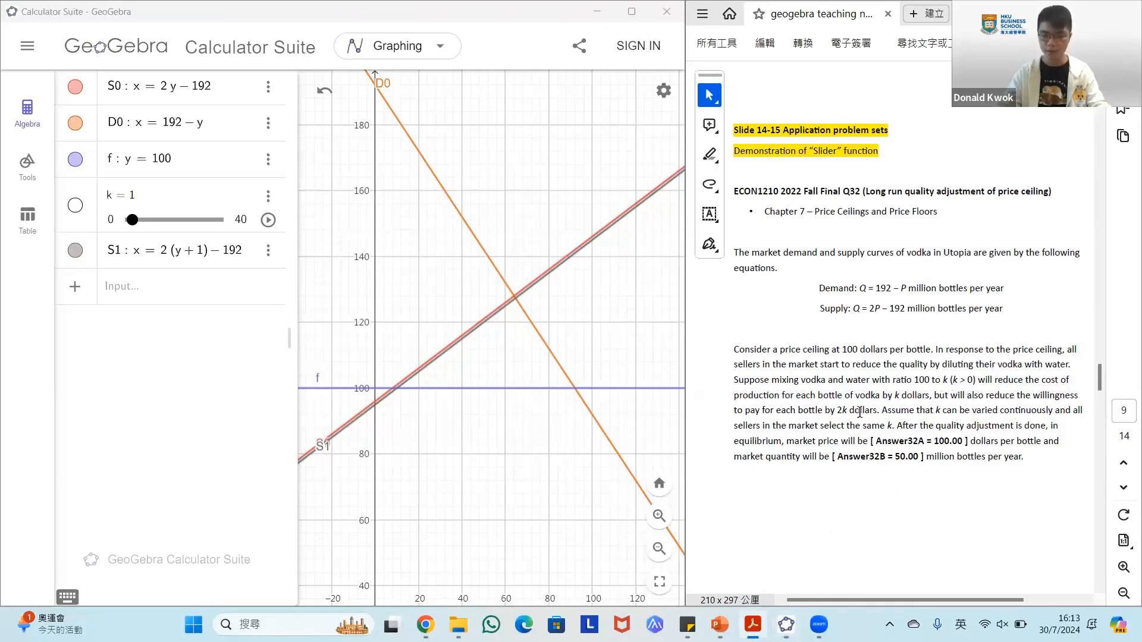
mouse_move(950, 395)
mouse_down()
mouse_move(876, 412)
mouse_move(883, 419)
mouse_up()
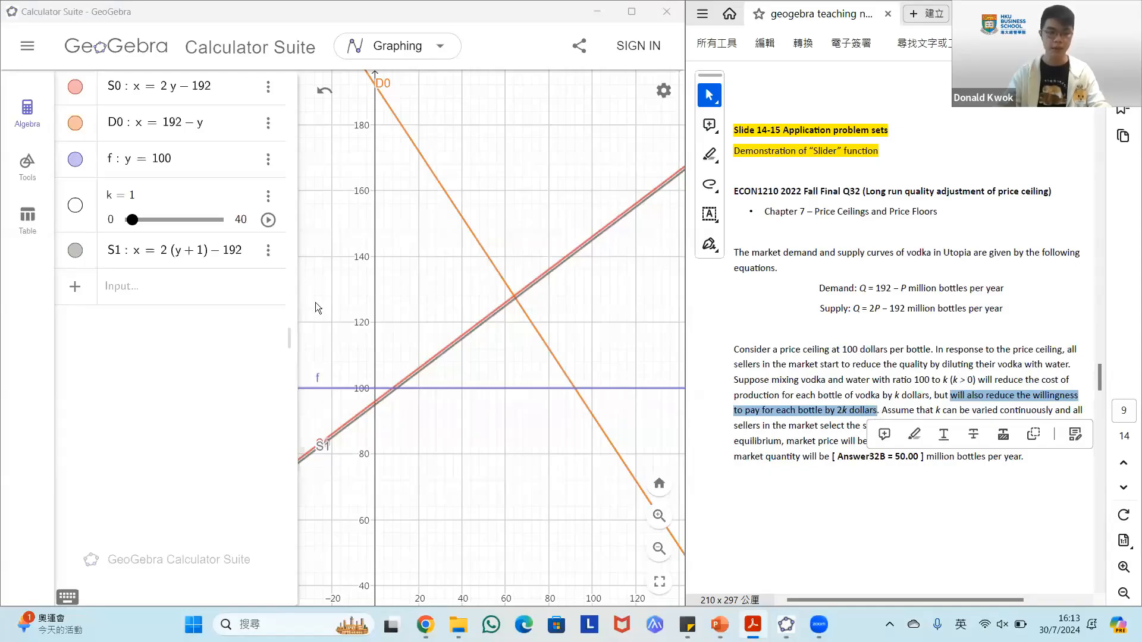
click(184, 288)
text(D1)
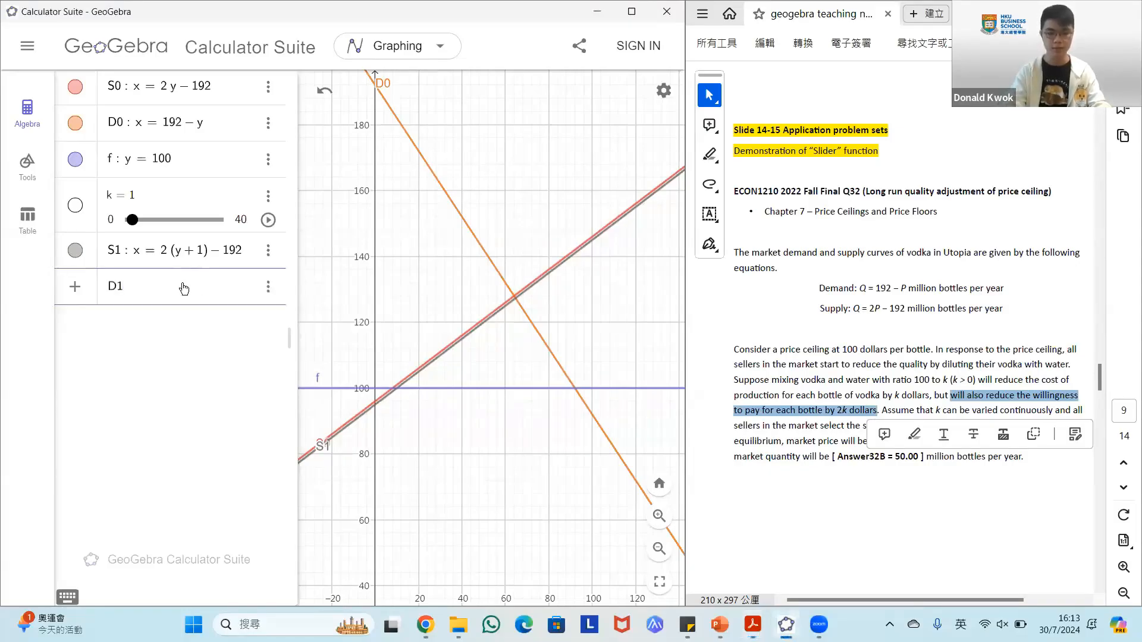
text(:x=192-)
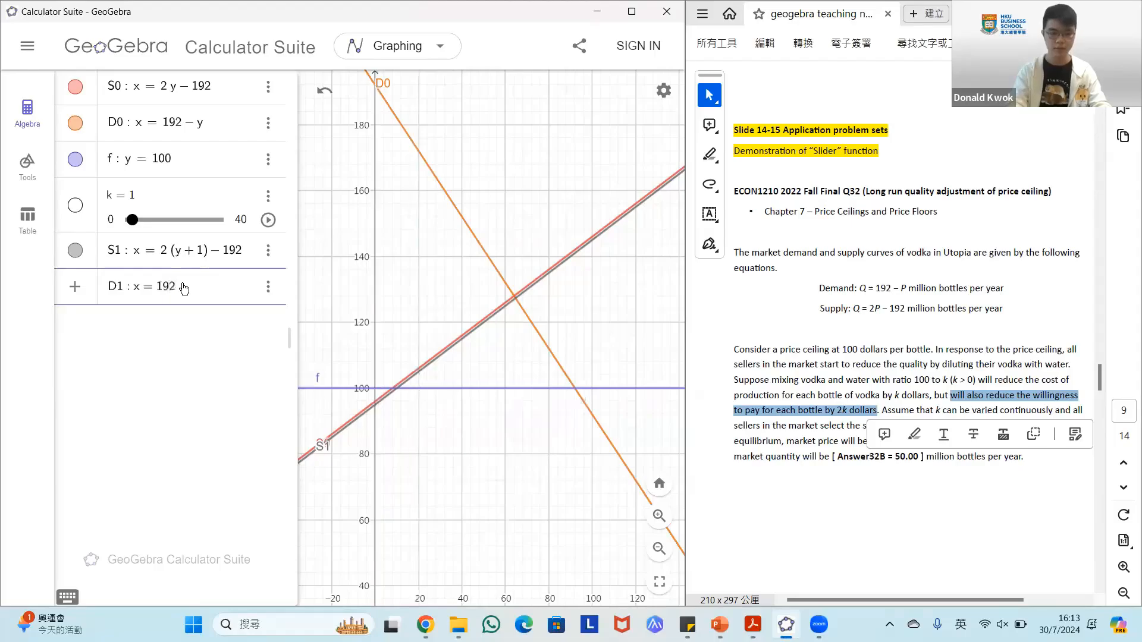
text((y+2k)
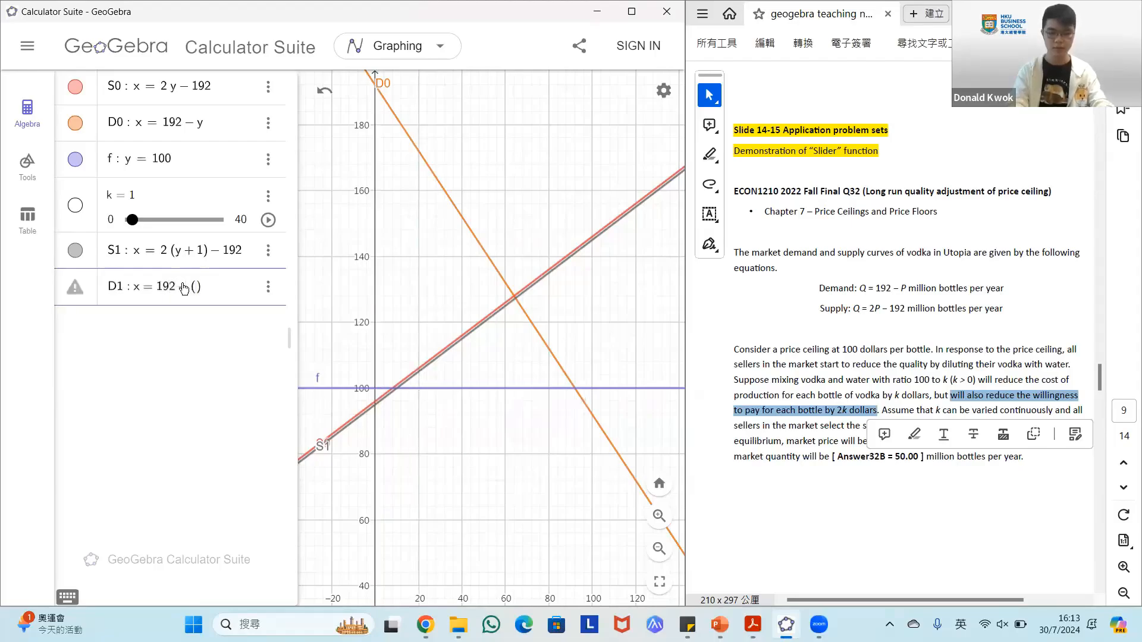
key(Return)
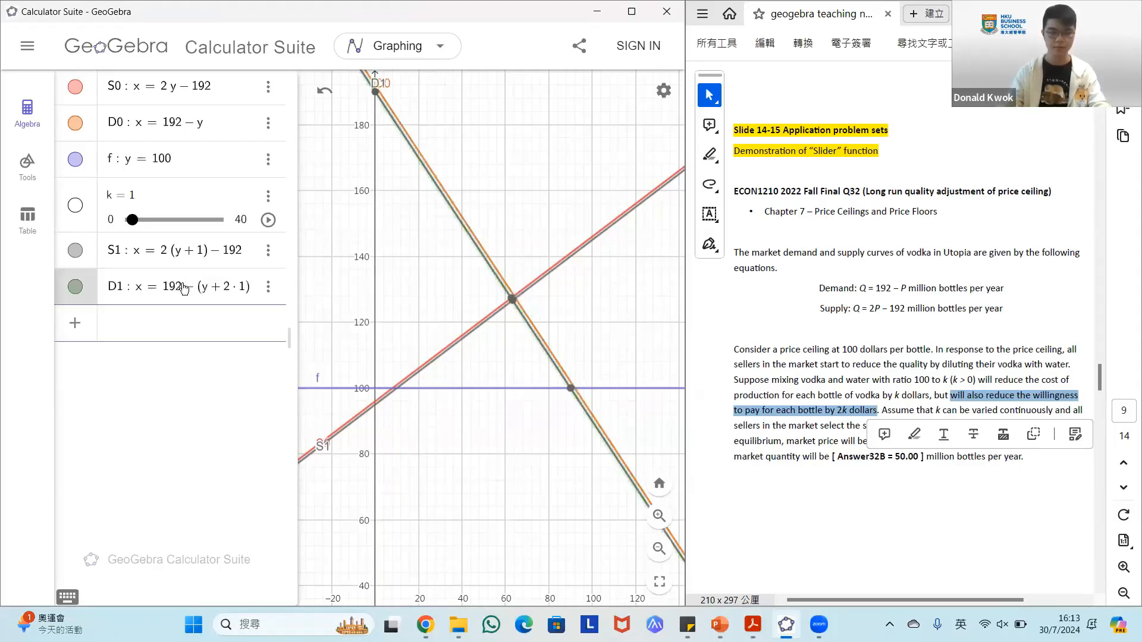
click(339, 166)
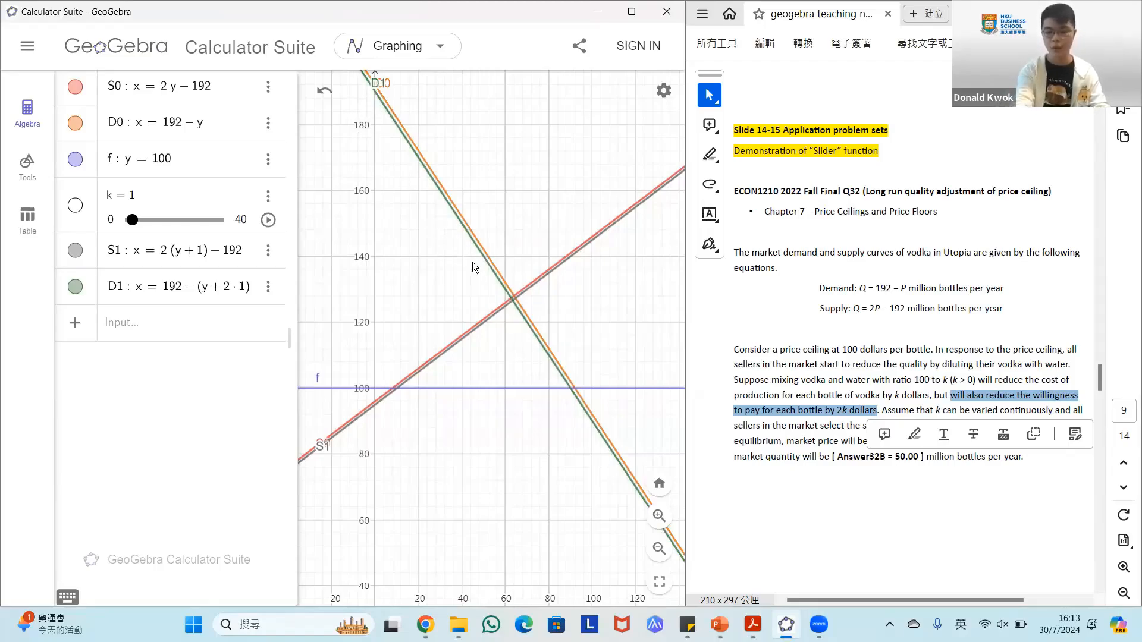
Animate slider k to shift S1 and D1, stopping it with k at 21
click(1039, 512)
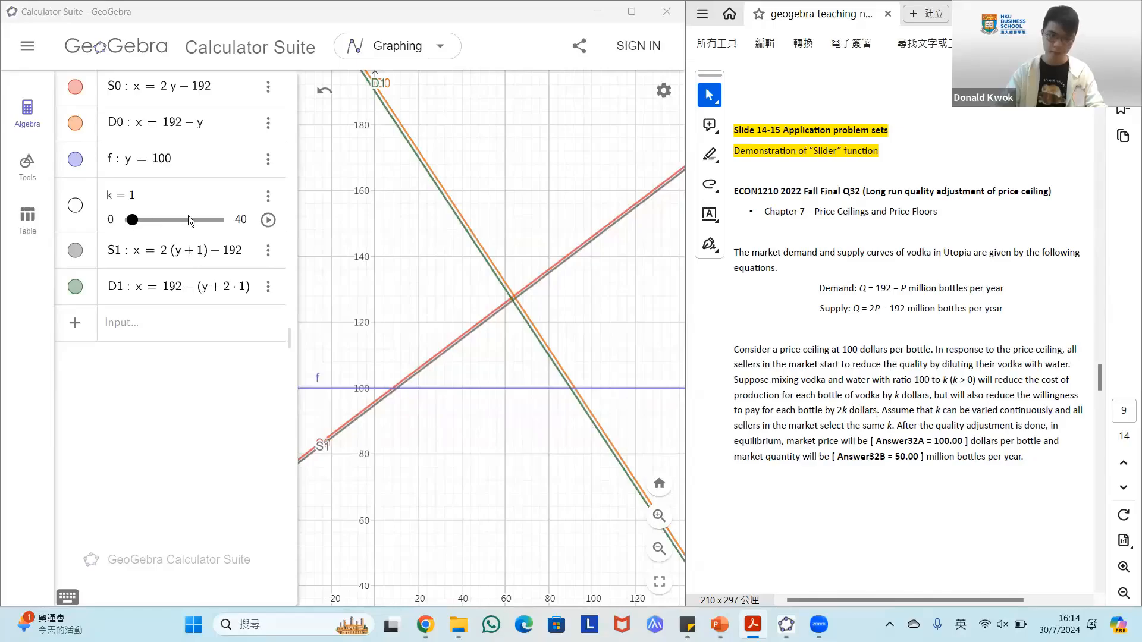
click(269, 220)
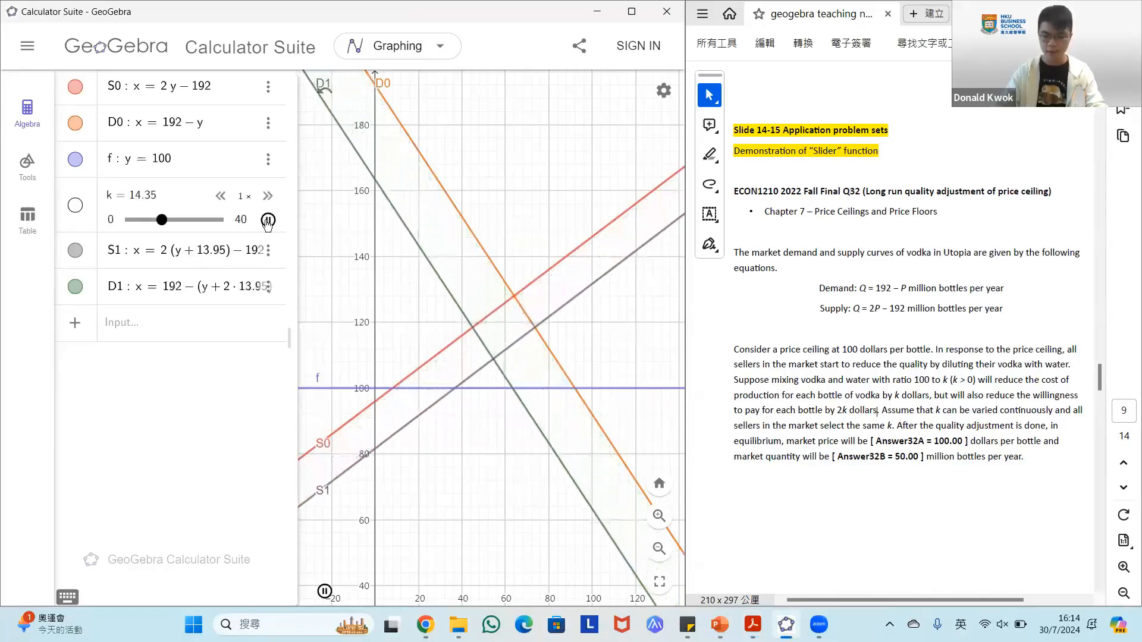
click(268, 220)
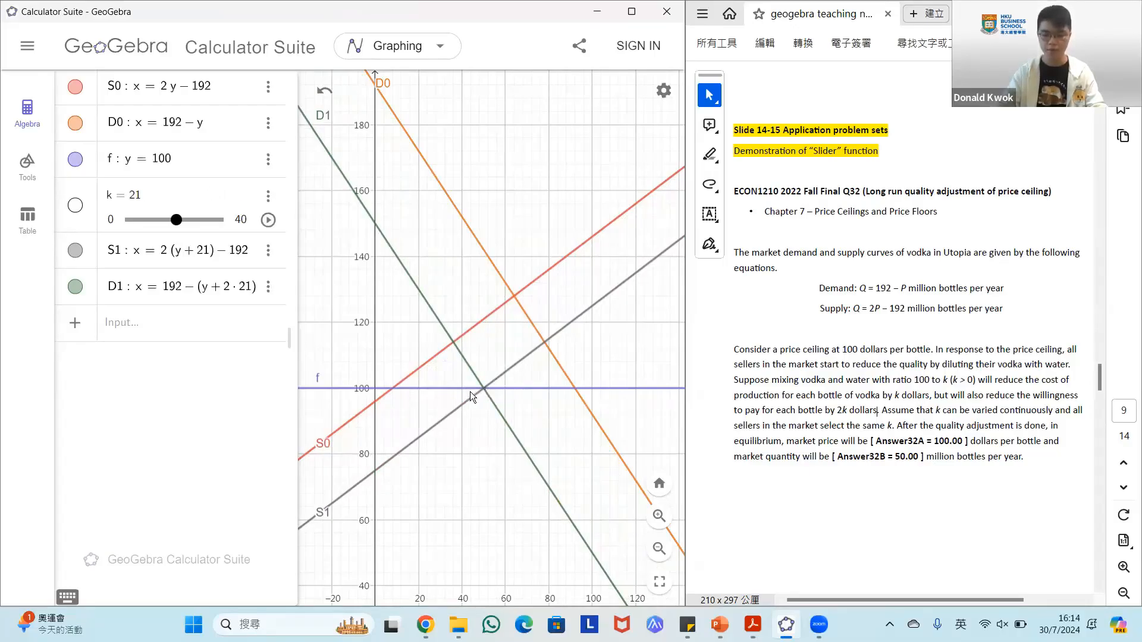
Mark the intersection of the price ceiling f and S1 with the Intersect tool and return to the algebra list to read its coordinates
click(27, 165)
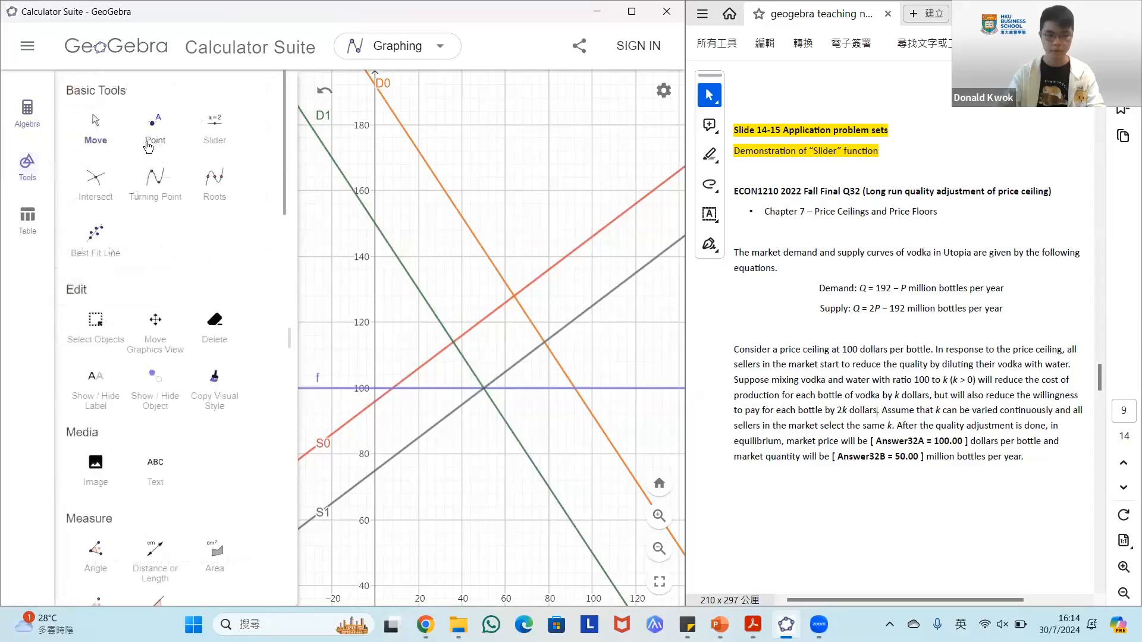
click(28, 113)
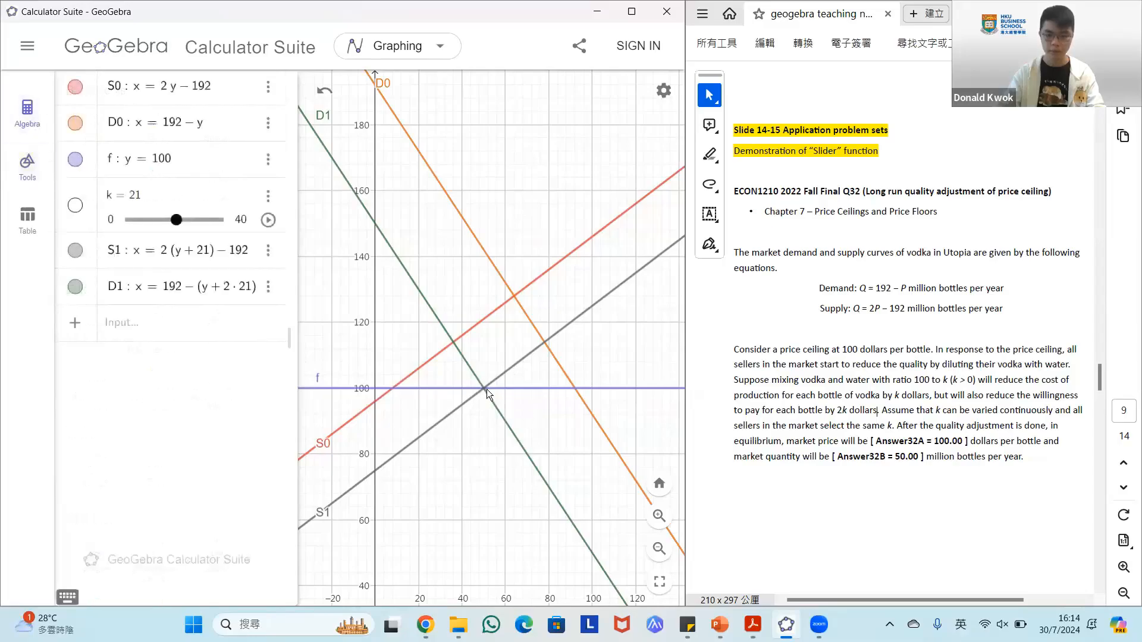
click(27, 165)
click(95, 178)
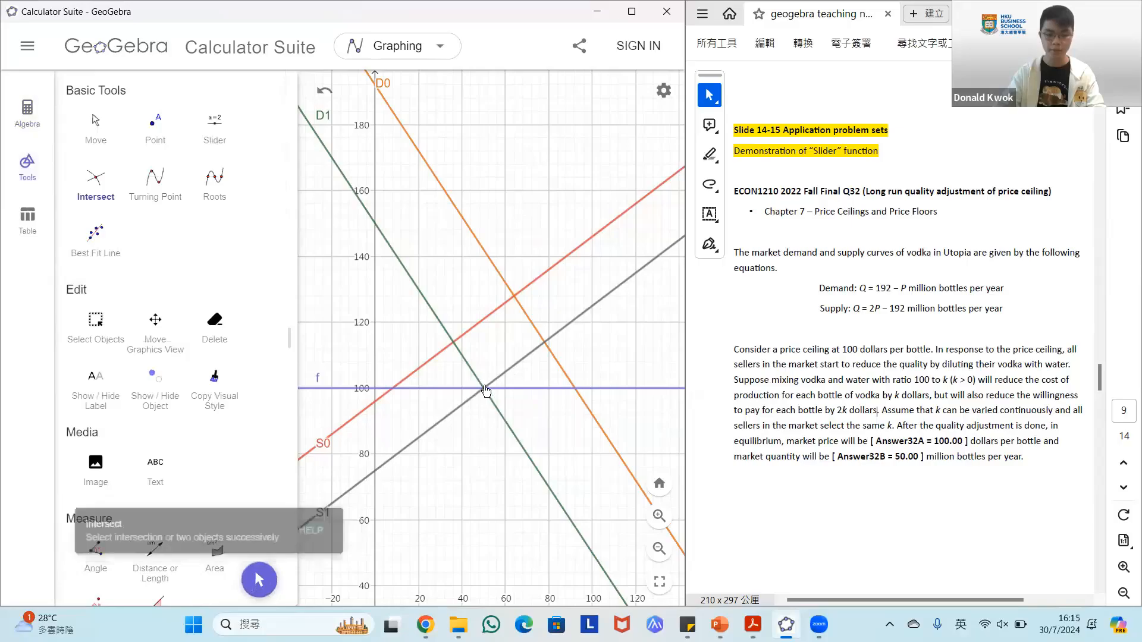
click(484, 387)
click(39, 126)
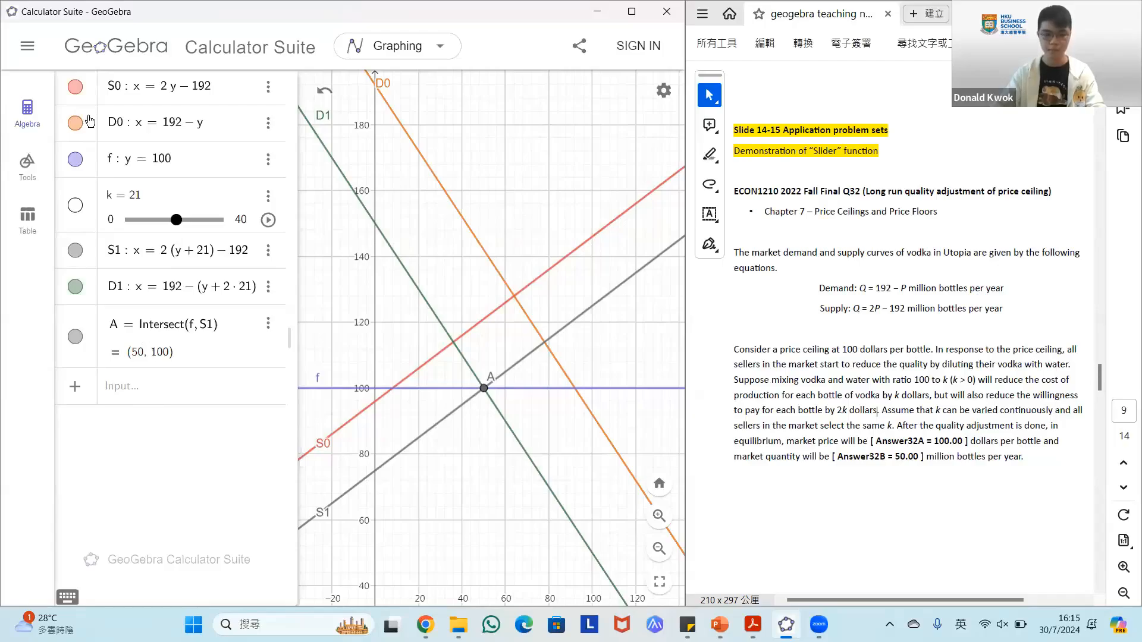
Clear the vodka construction without saving it and advance the PDF notes to the Slide 16-17 application problem sets
click(30, 53)
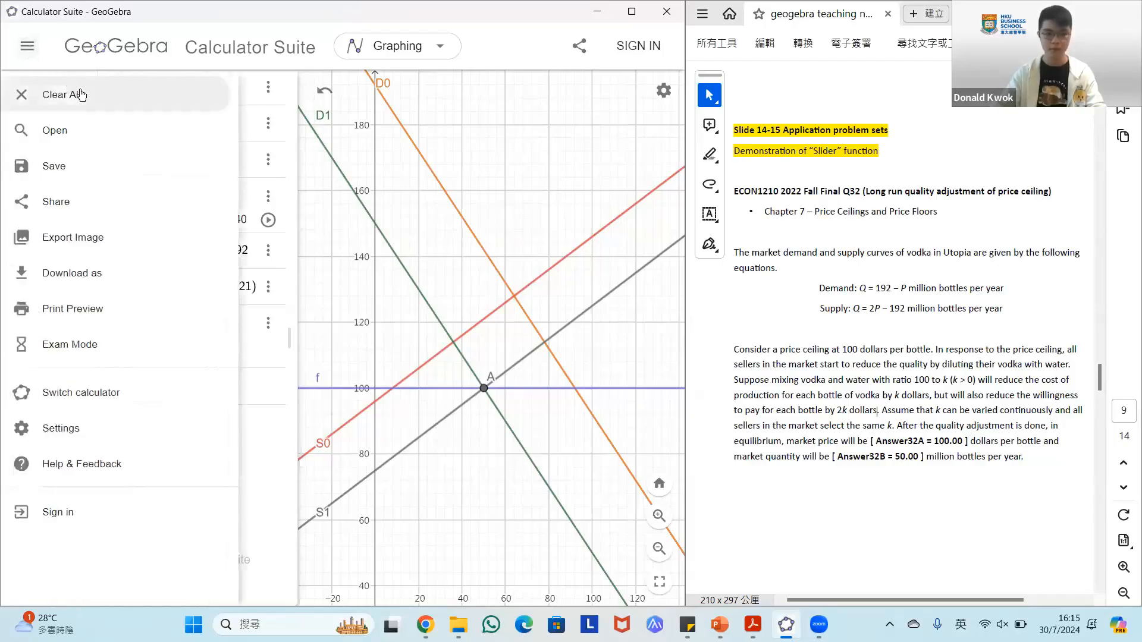
click(111, 113)
click(420, 386)
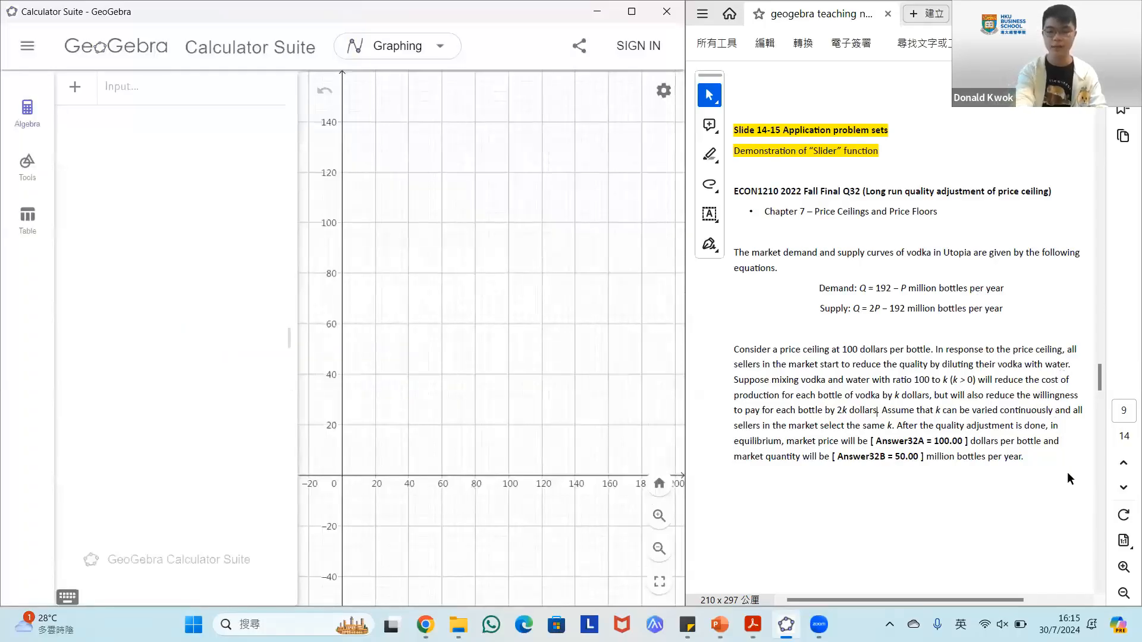
click(1122, 491)
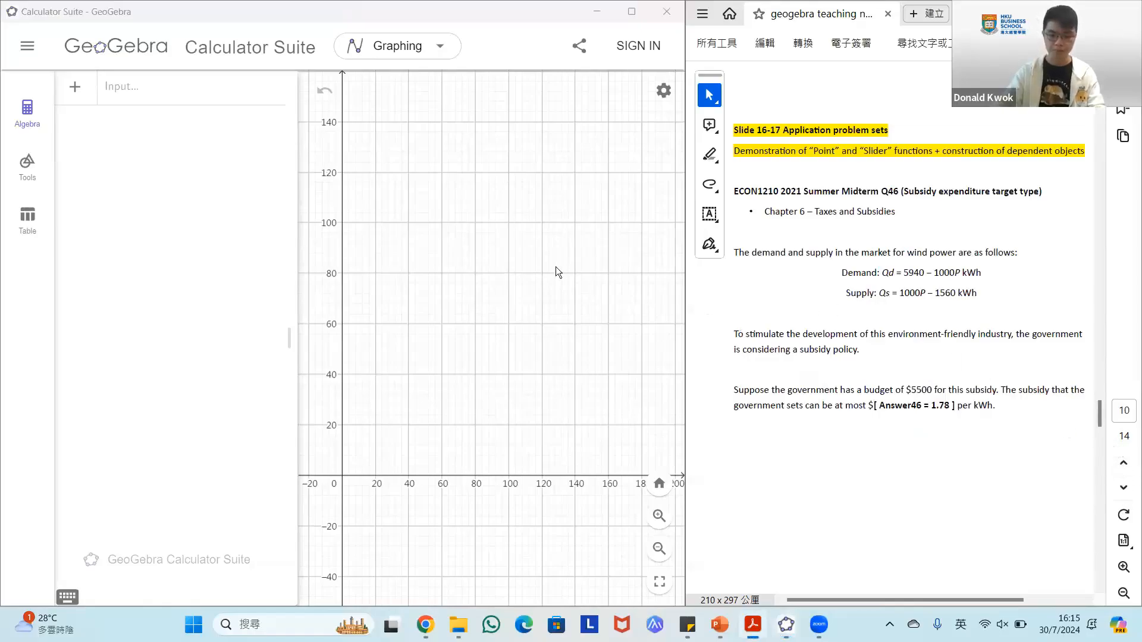
Enter the wind power demand curve as D: x = 5940 - 1000y in the algebra list
click(182, 90)
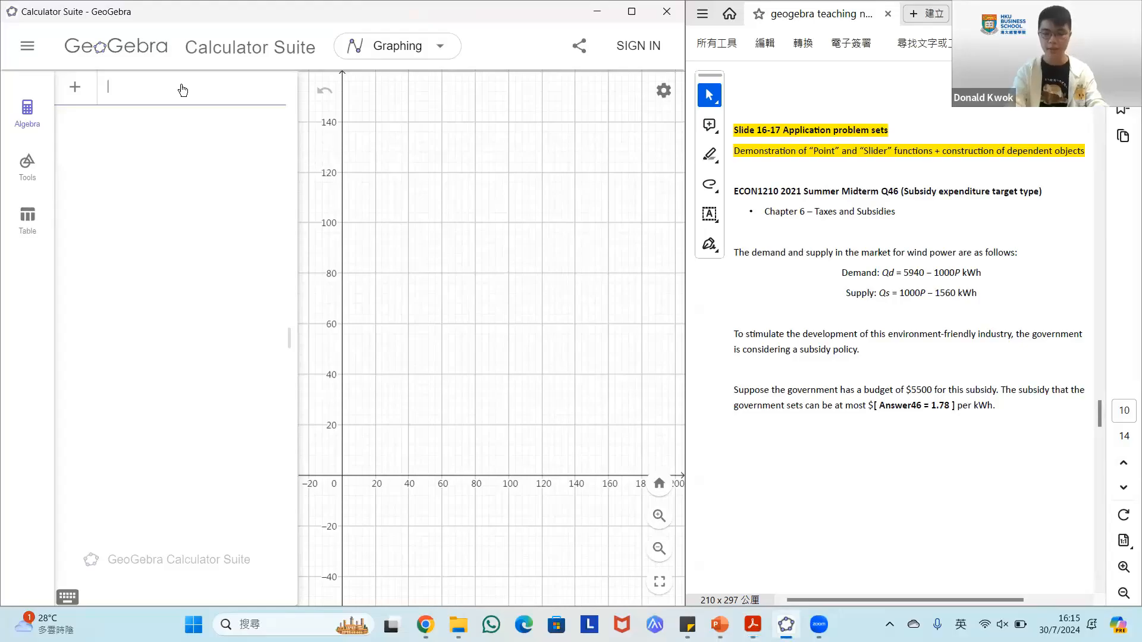
text(D:)
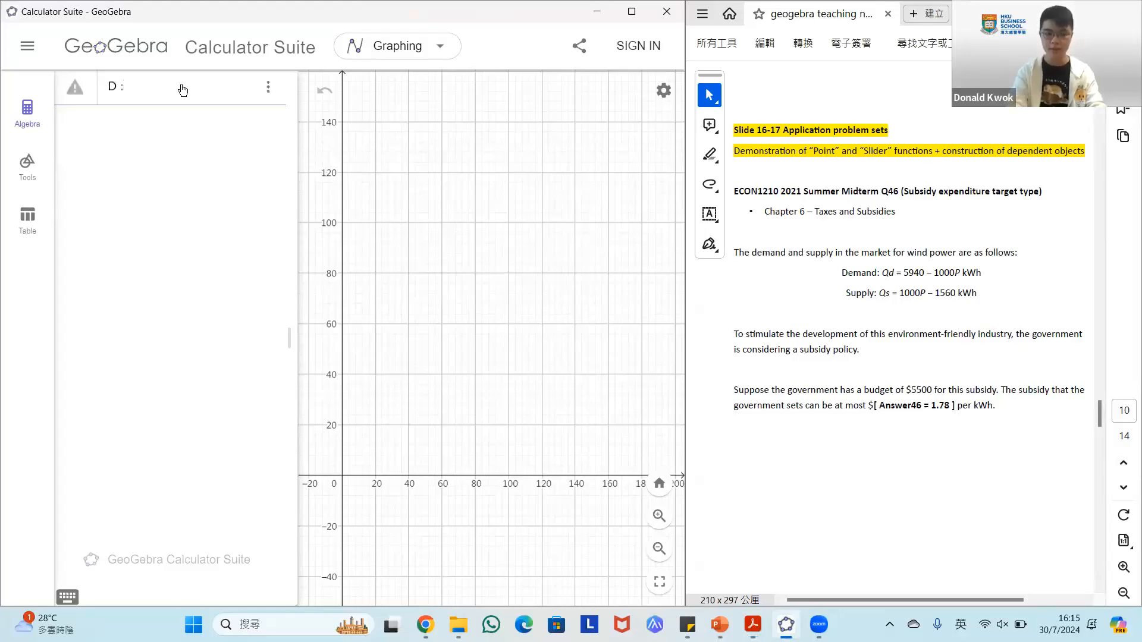
text(x=5940-1)
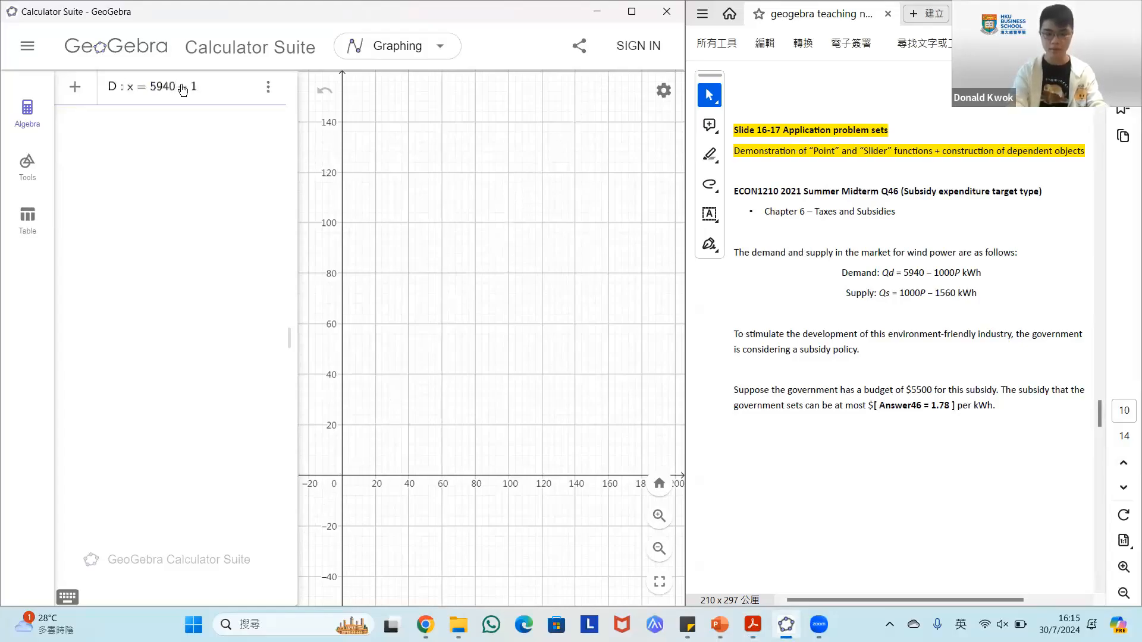
text(000y)
key(Return)
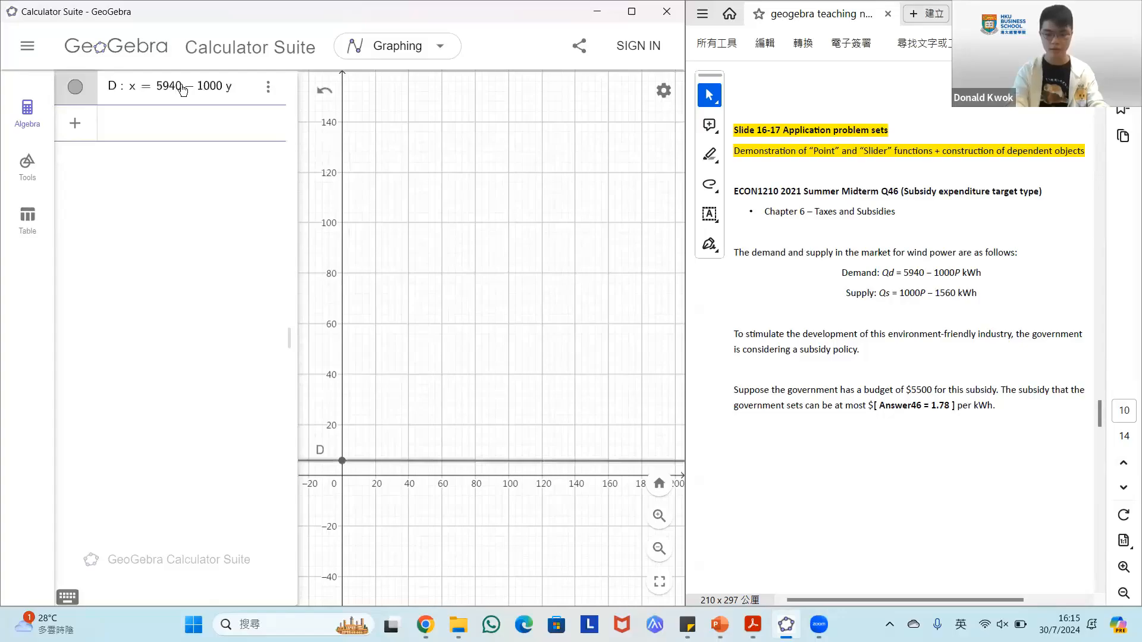
Enter the wind power supply curve as S: x = 1000y - 1560 in the algebra list
text(S:x=1000y)
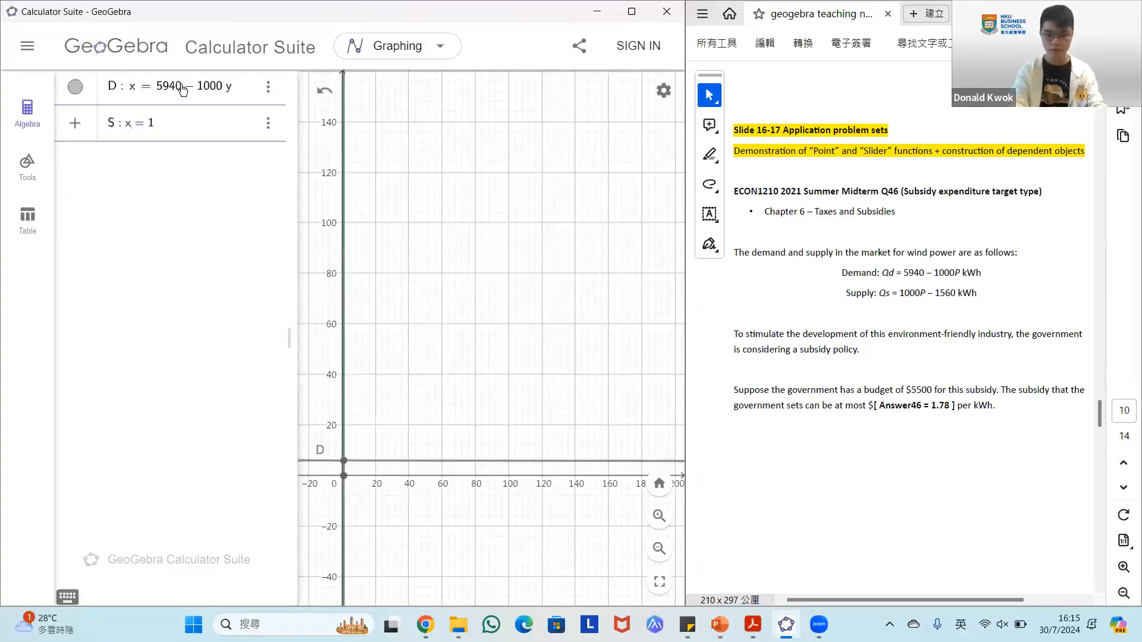
text(-1560)
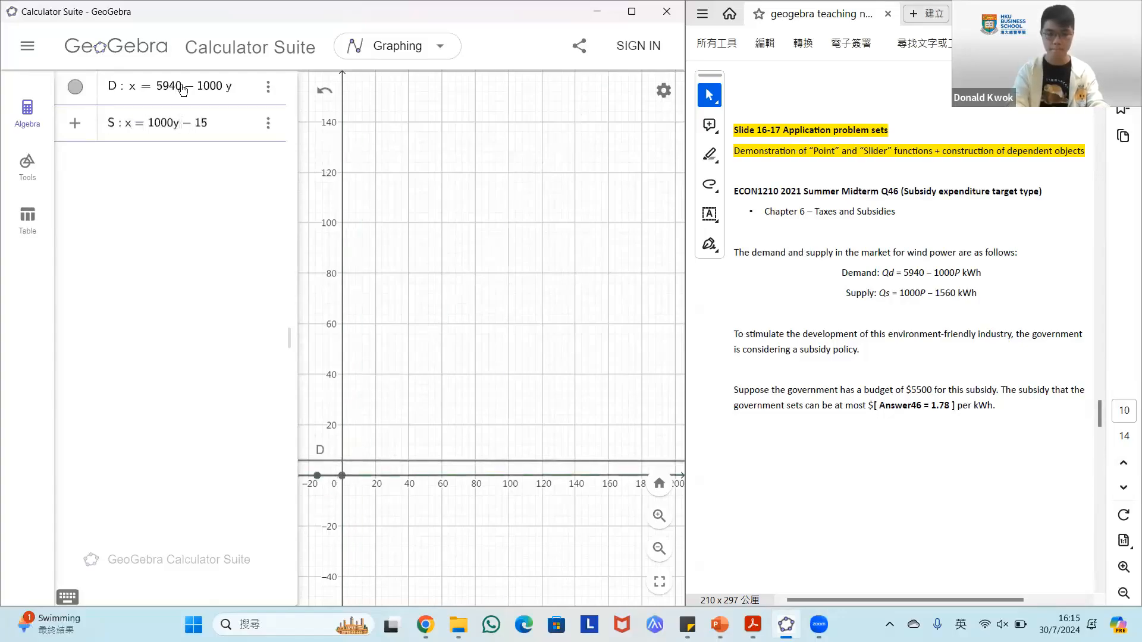
key(Return)
Zoom the graph to fit so that curves D and S and their crossing are shown
right_click(394, 364)
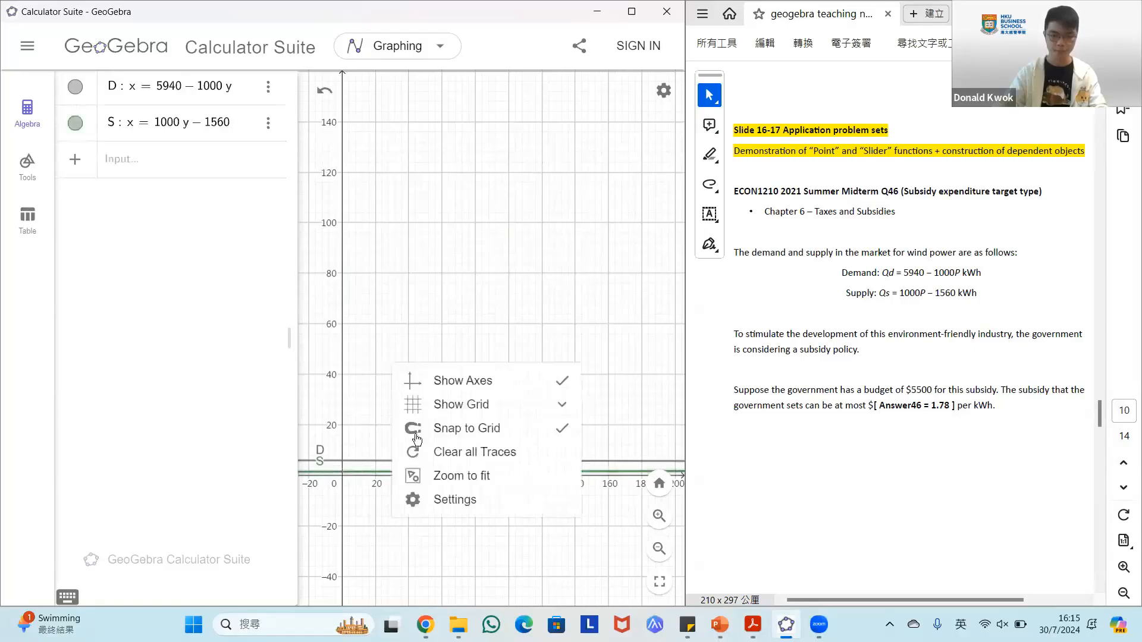
click(458, 476)
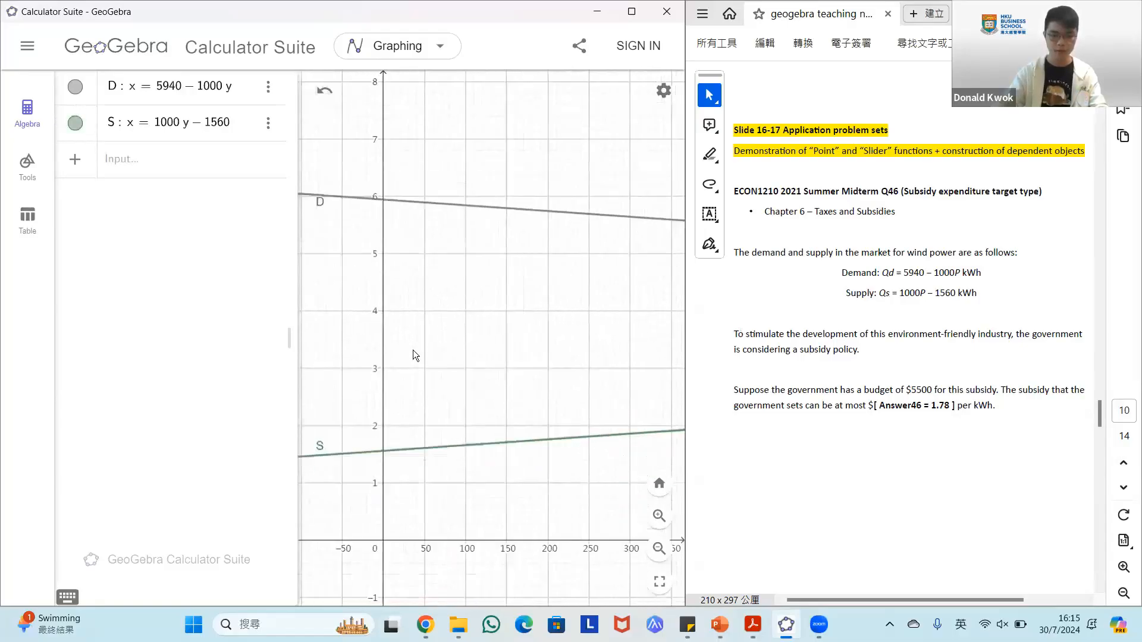
scroll(415, 317, down, 5)
drag(499, 319, 402, 318)
scroll(428, 240, down, 2)
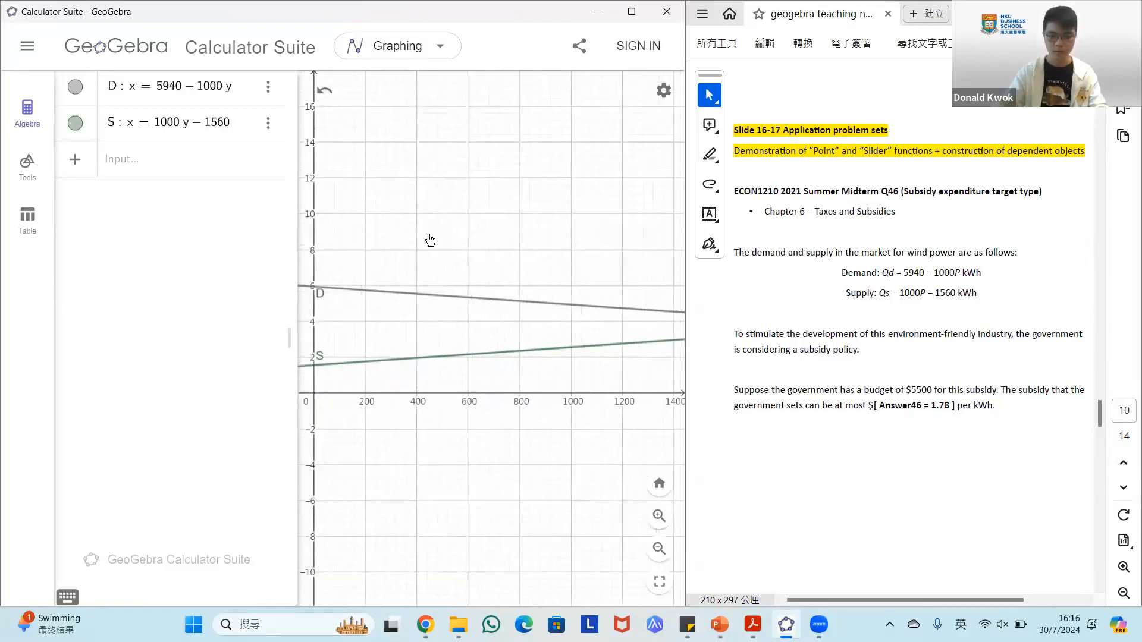
scroll(455, 329, down, 3)
right_click(409, 343)
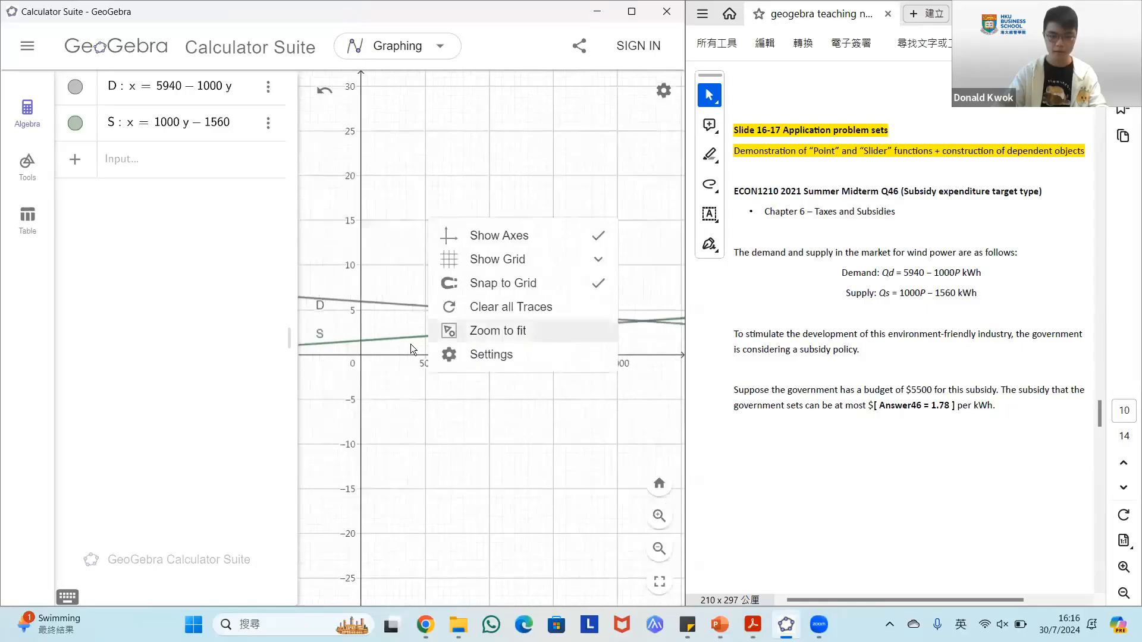
click(482, 329)
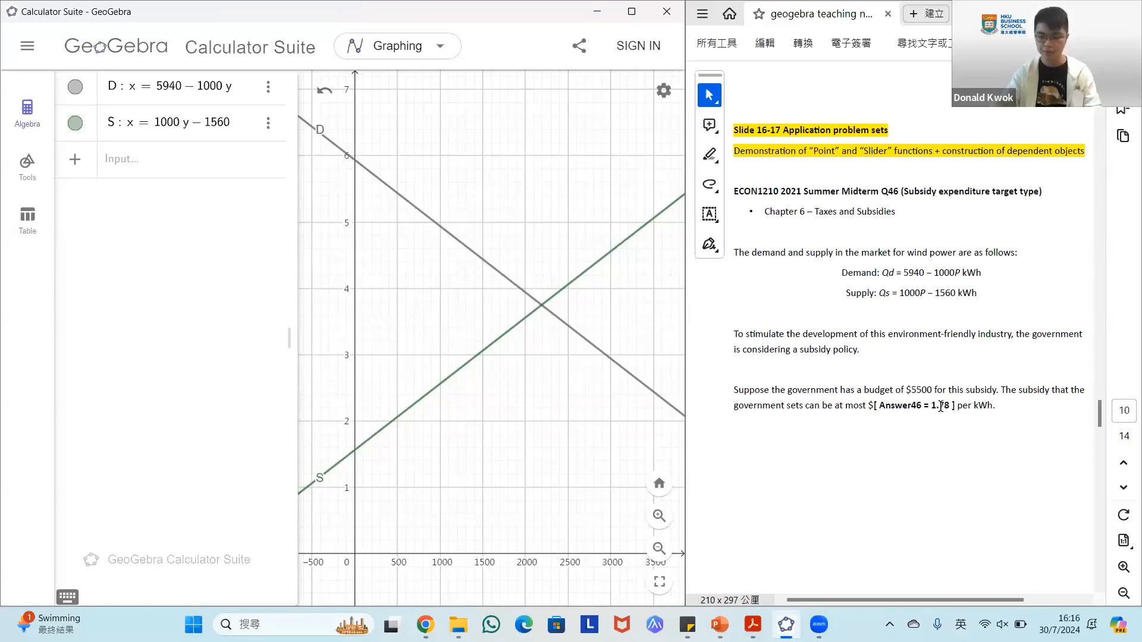
Mark the intersection of D and S with the Intersect tool and return to the algebra list
click(28, 165)
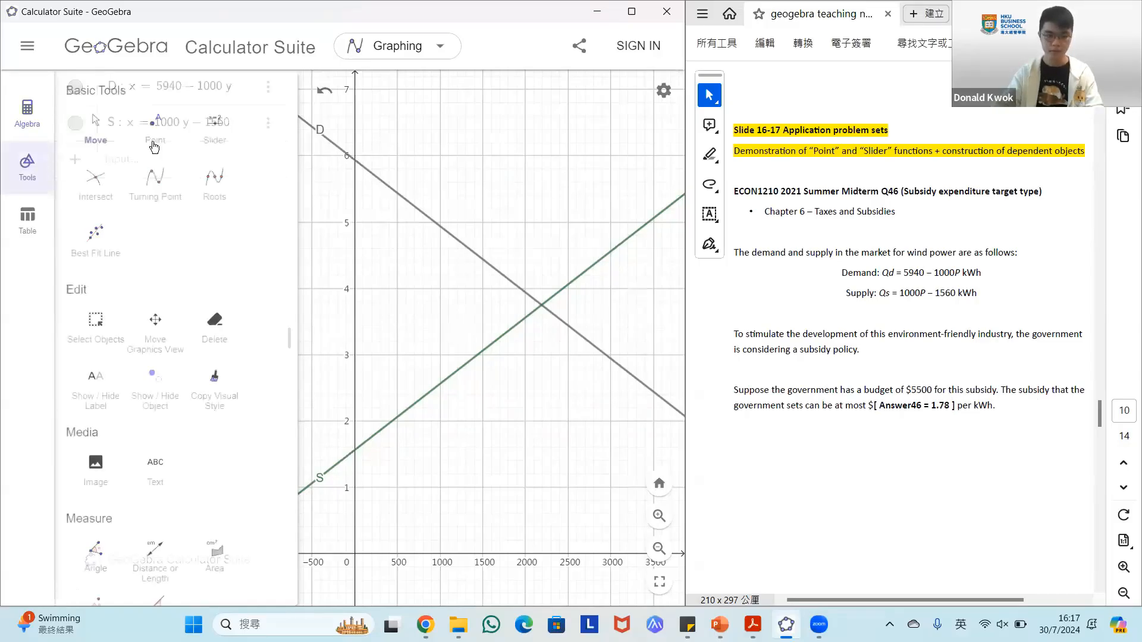
click(541, 305)
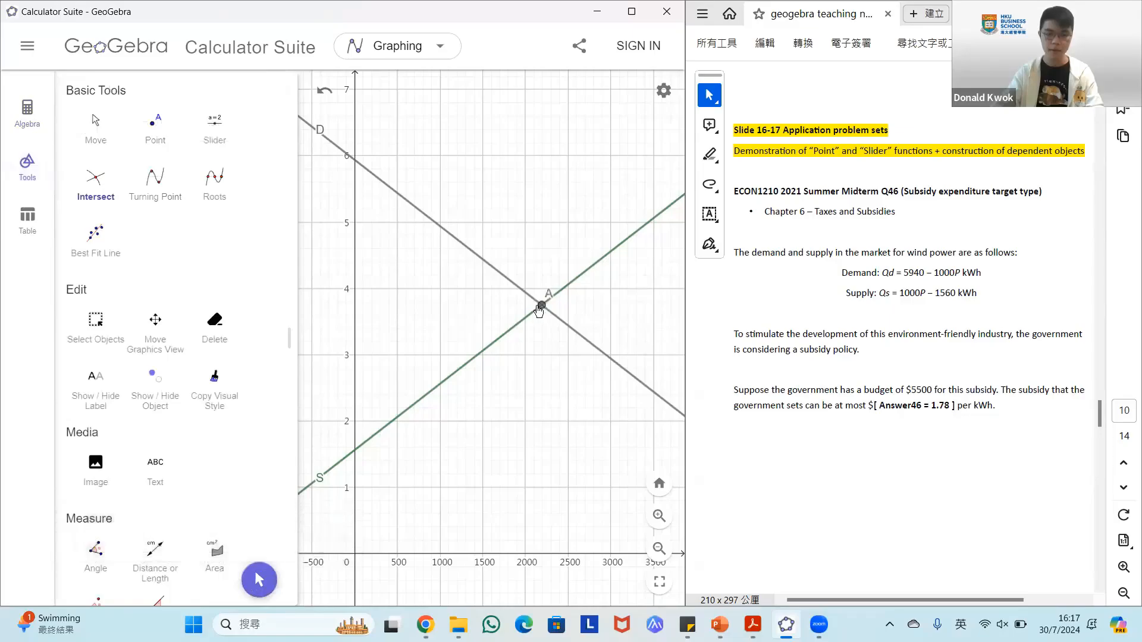
click(27, 113)
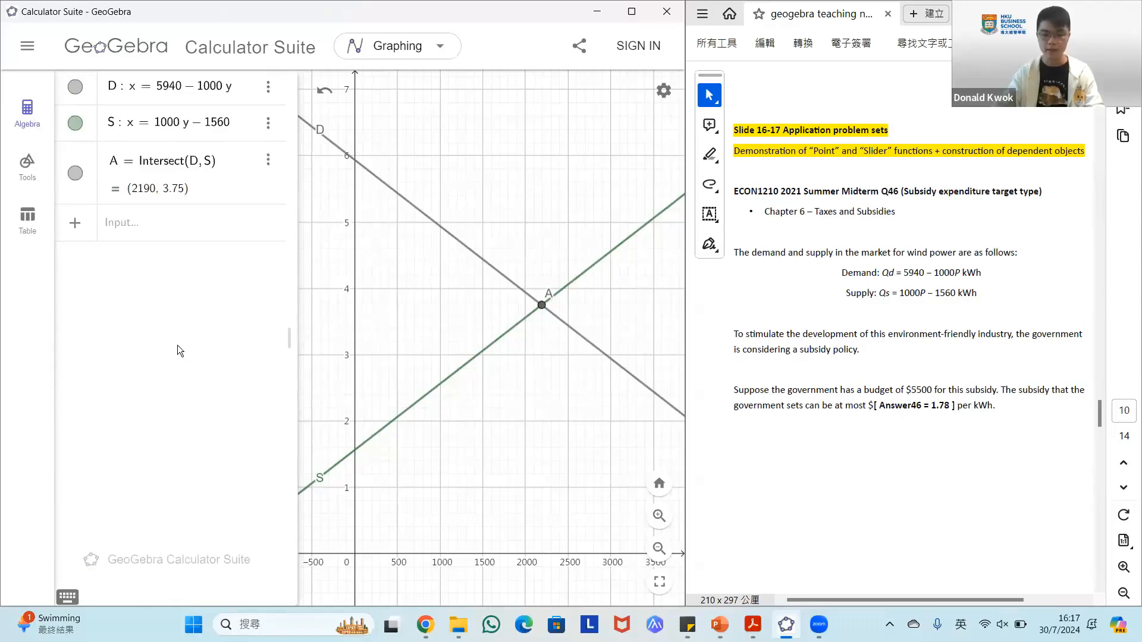
Add the vertical line x = k with k as a slider
click(154, 236)
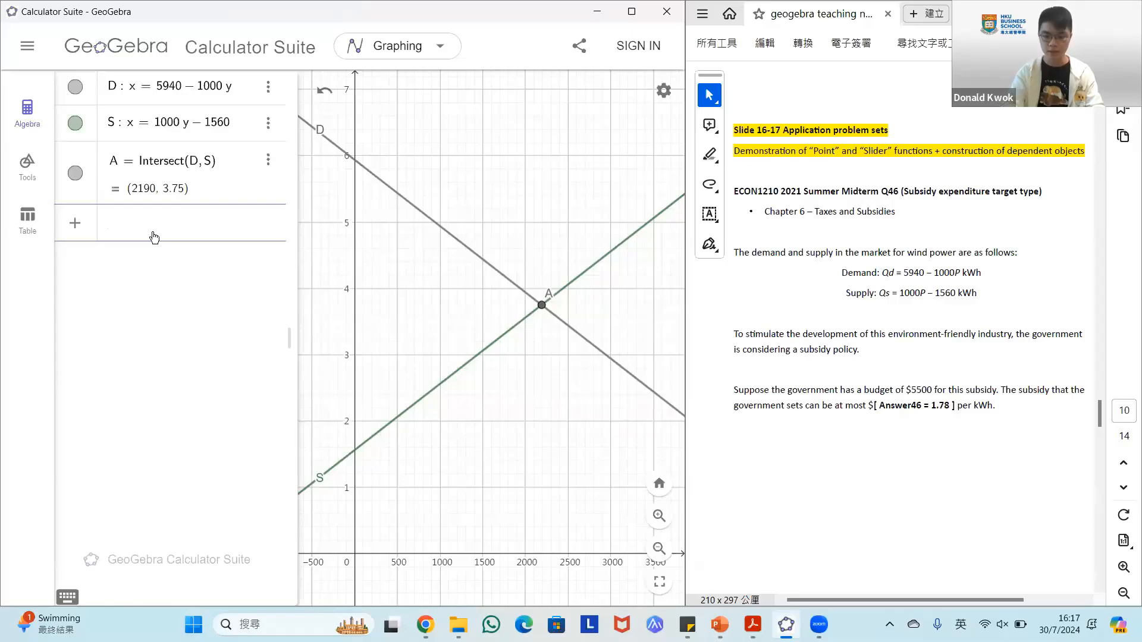
text(x=k)
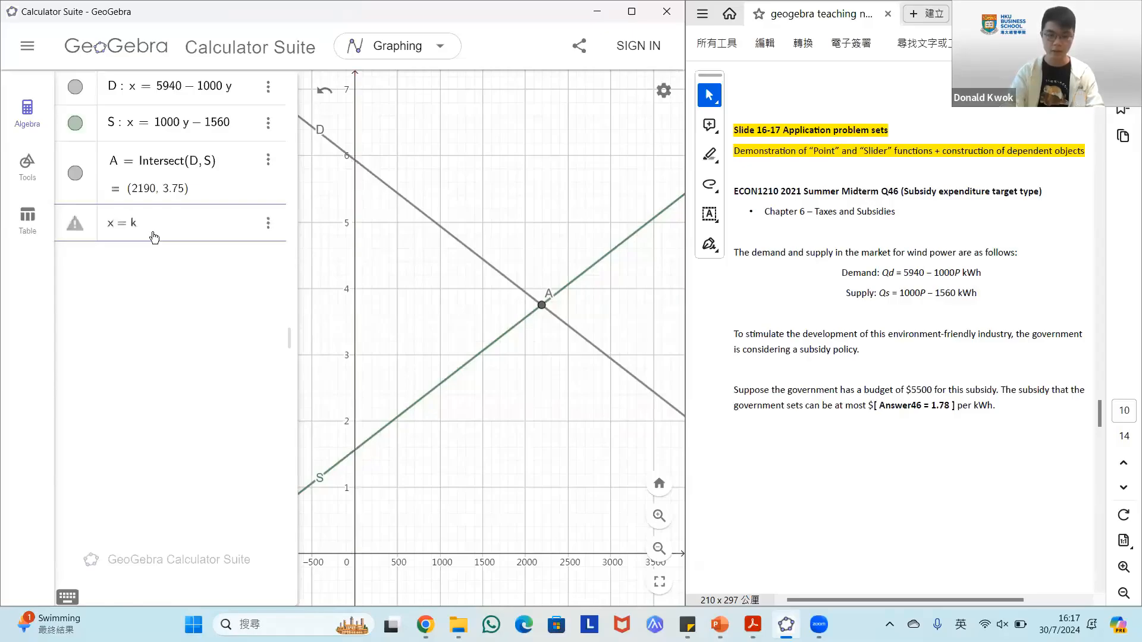
key(Return)
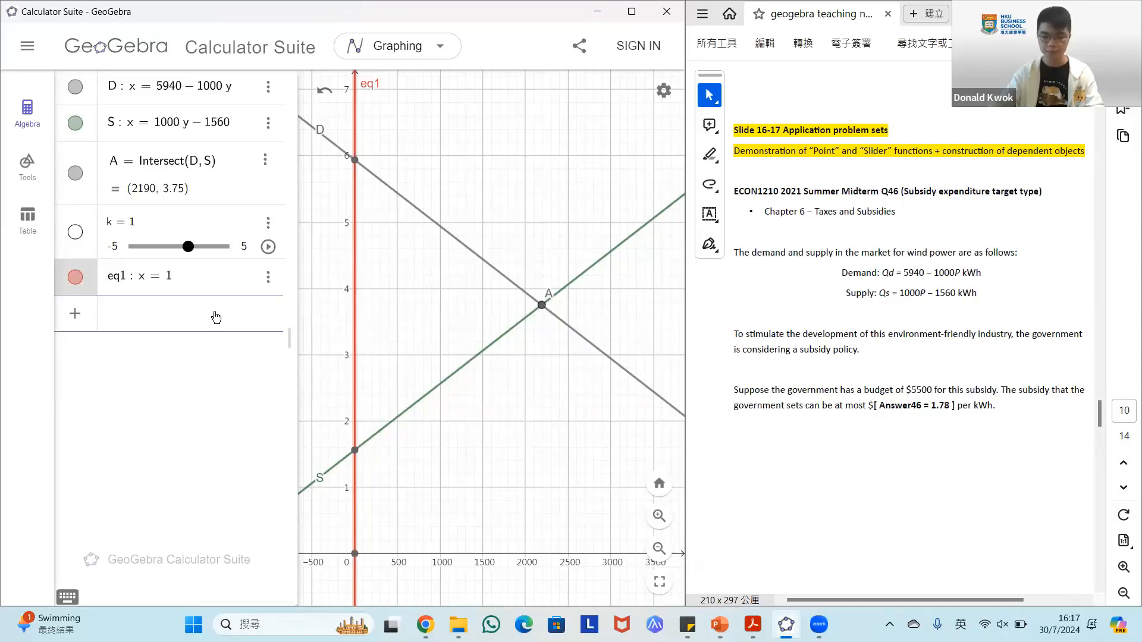
click(451, 313)
Set slider k's range to a minimum of 2191 and a maximum of 4000
click(268, 223)
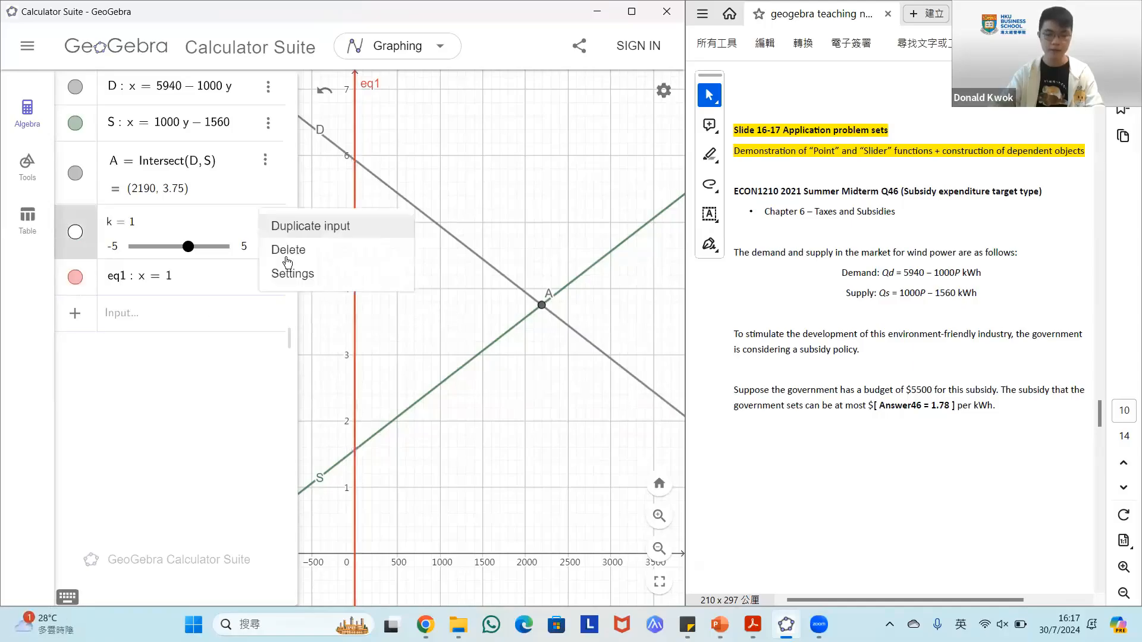
click(289, 274)
click(382, 85)
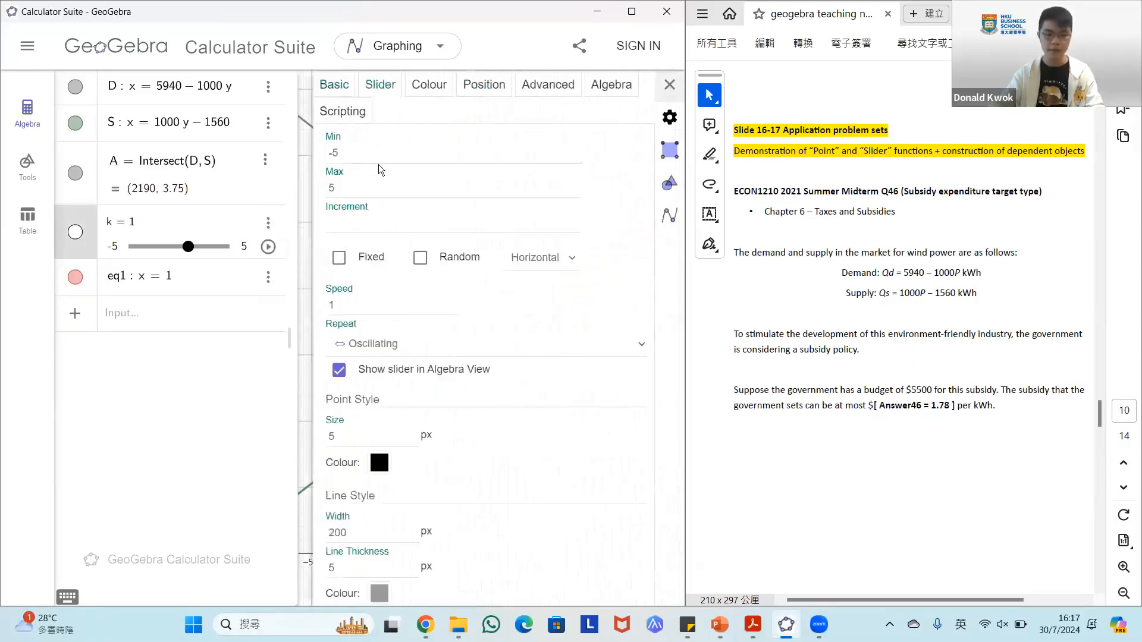
click(372, 158)
key(BackSpace)
key(BackSpace)
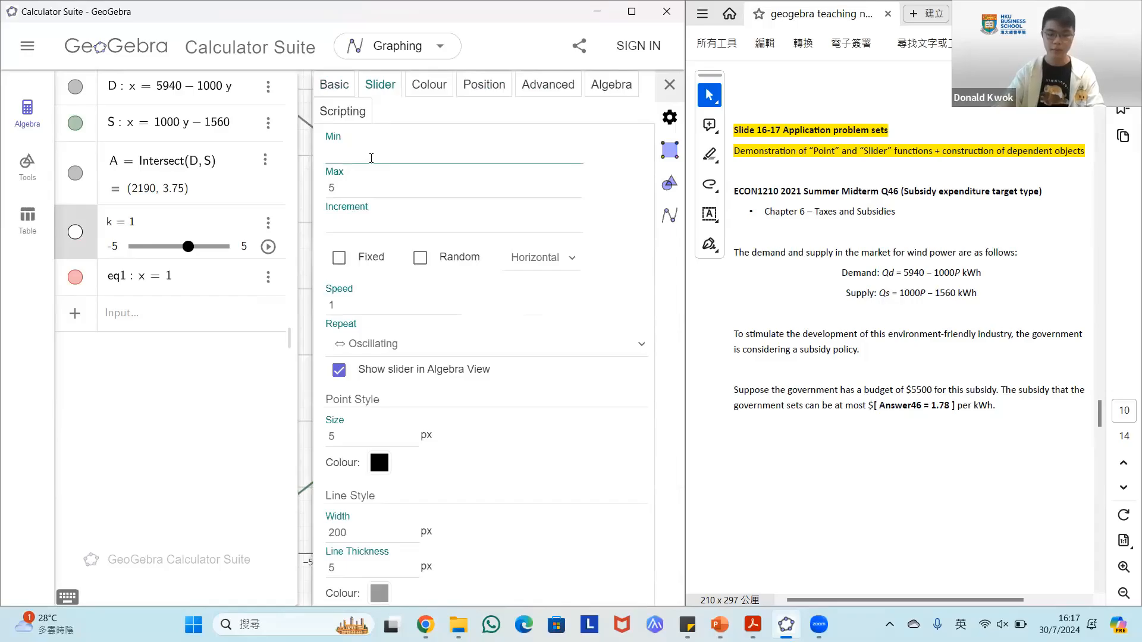
text(2191)
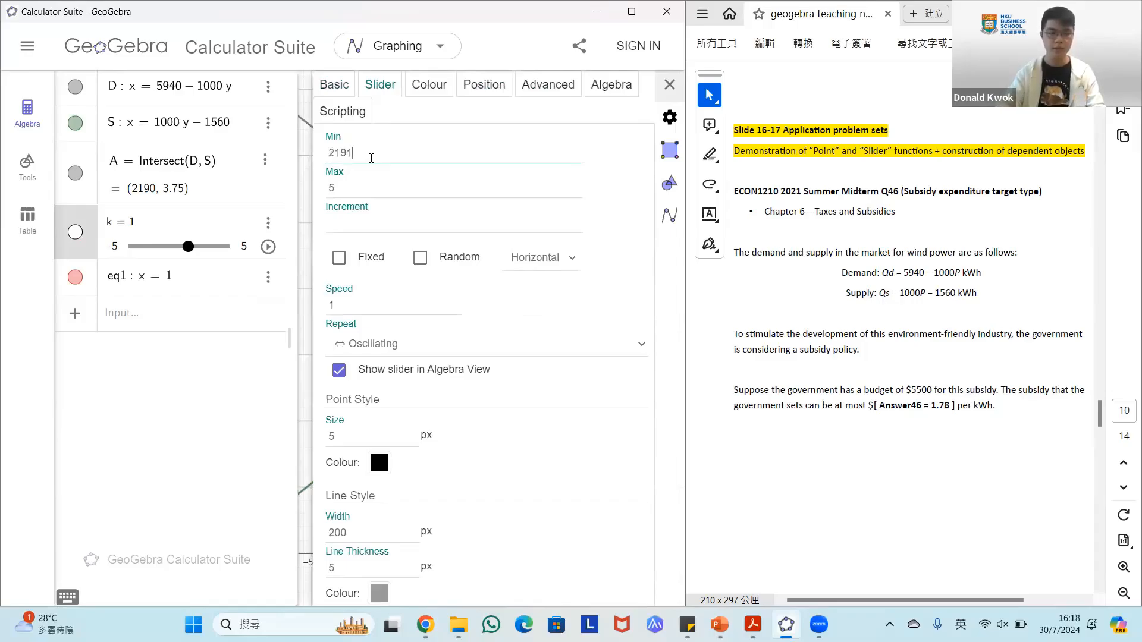
click(367, 185)
key(BackSpace)
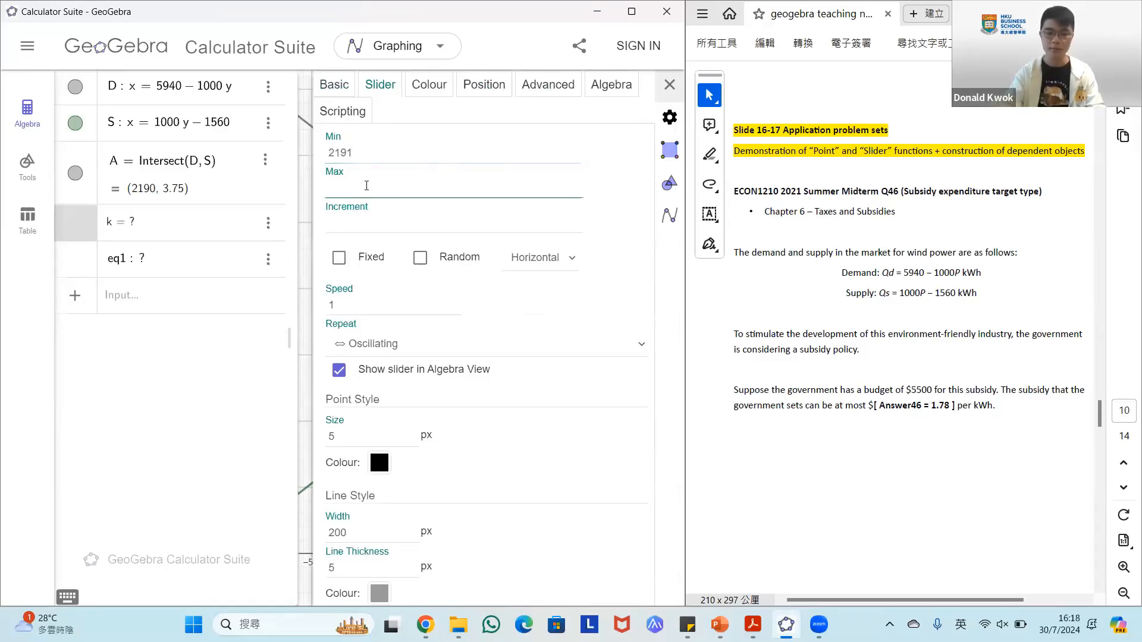
text(4000)
key(Return)
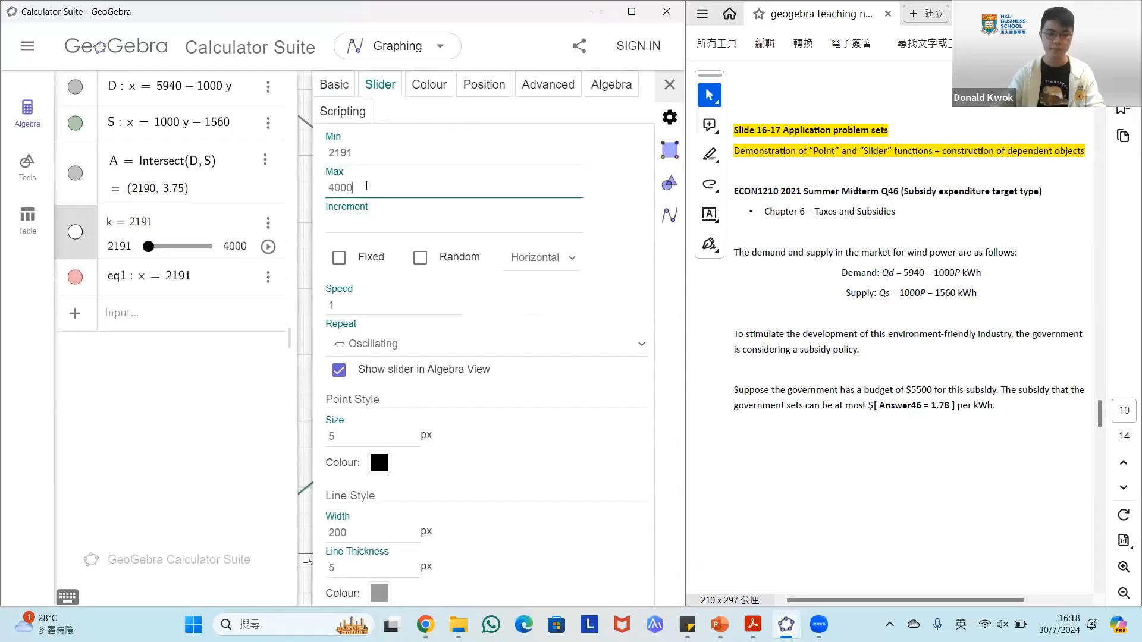
click(670, 84)
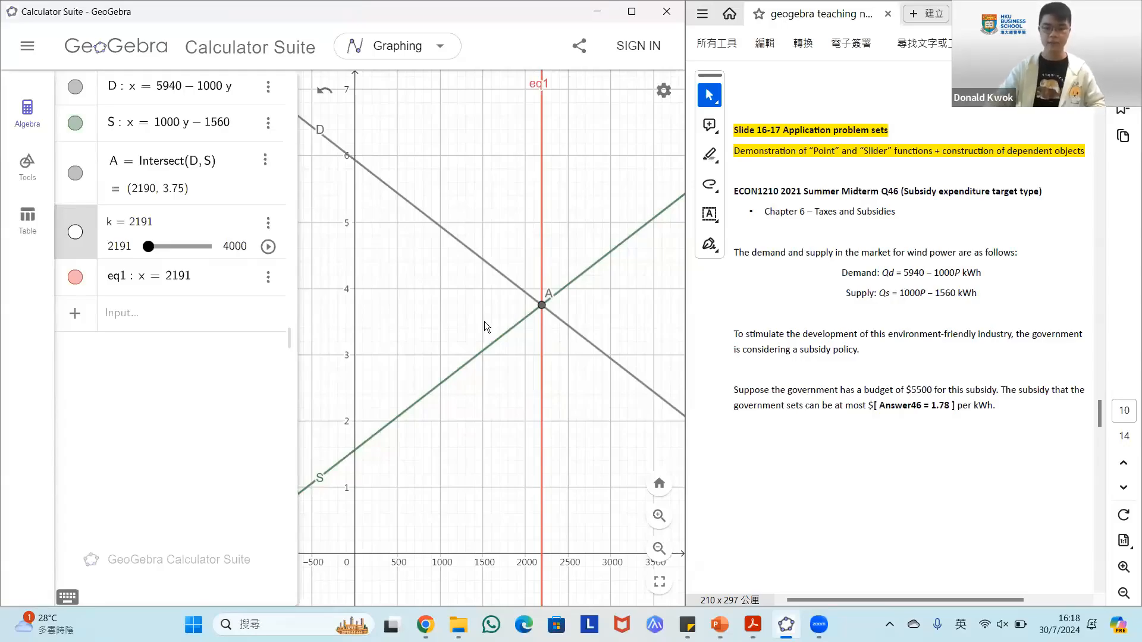
Move slider k to 2805 so the vertical line lies beyond the D and S intersection
scroll(484, 326, up, 2)
drag(150, 255, 170, 256)
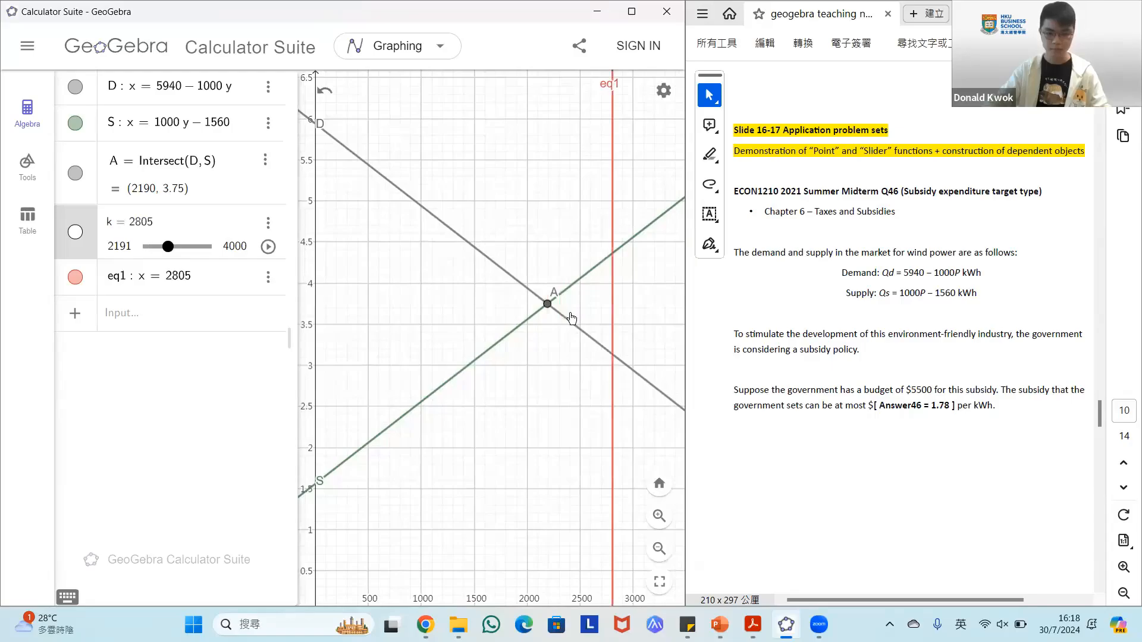
drag(392, 322, 409, 322)
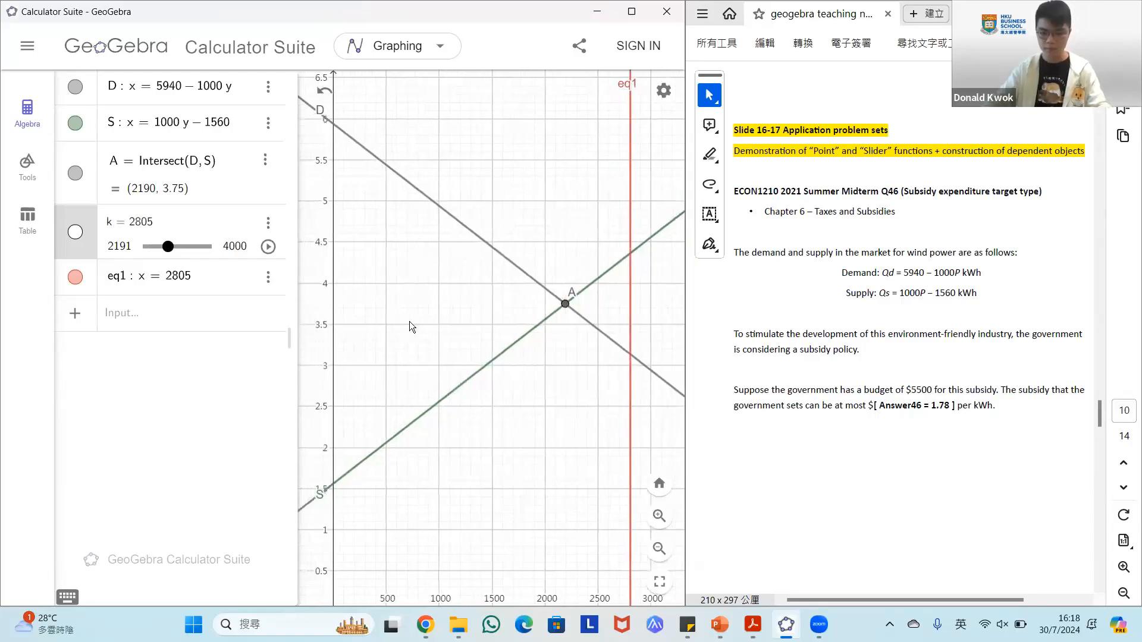
Outline the subsidy expenditure rectangle between S and D with freehand annotation, brace its height, and undo the brace
mouse_move(629, 254)
mouse_down()
mouse_move(334, 261)
mouse_move(331, 350)
mouse_move(632, 353)
mouse_move(632, 281)
mouse_move(631, 353)
mouse_up()
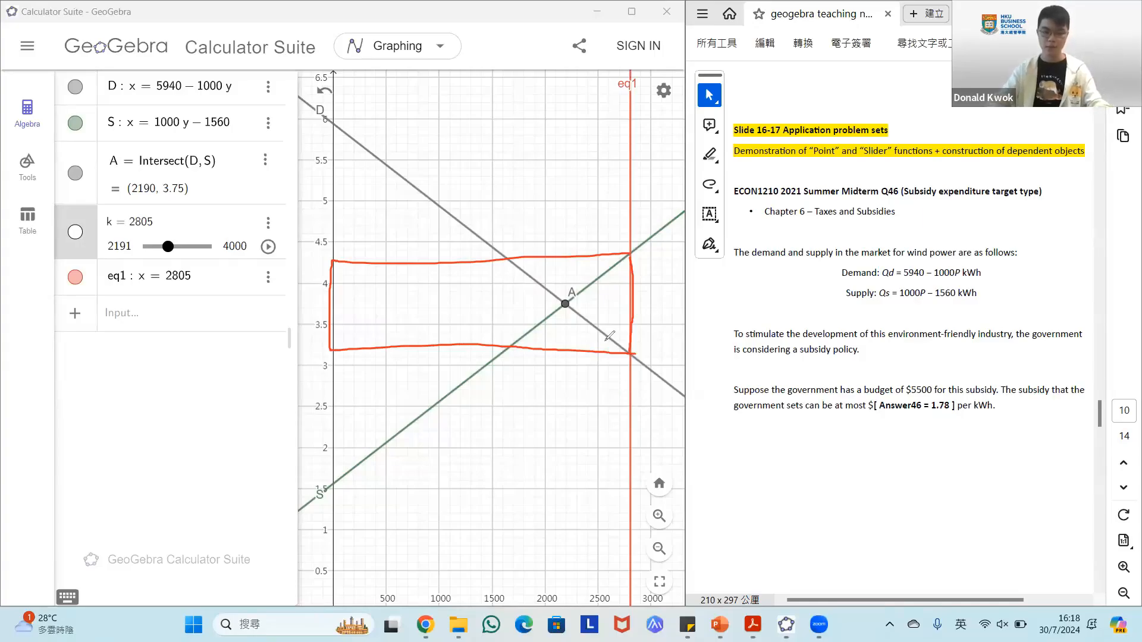
mouse_move(638, 258)
mouse_down()
mouse_move(649, 297)
mouse_move(641, 345)
mouse_up()
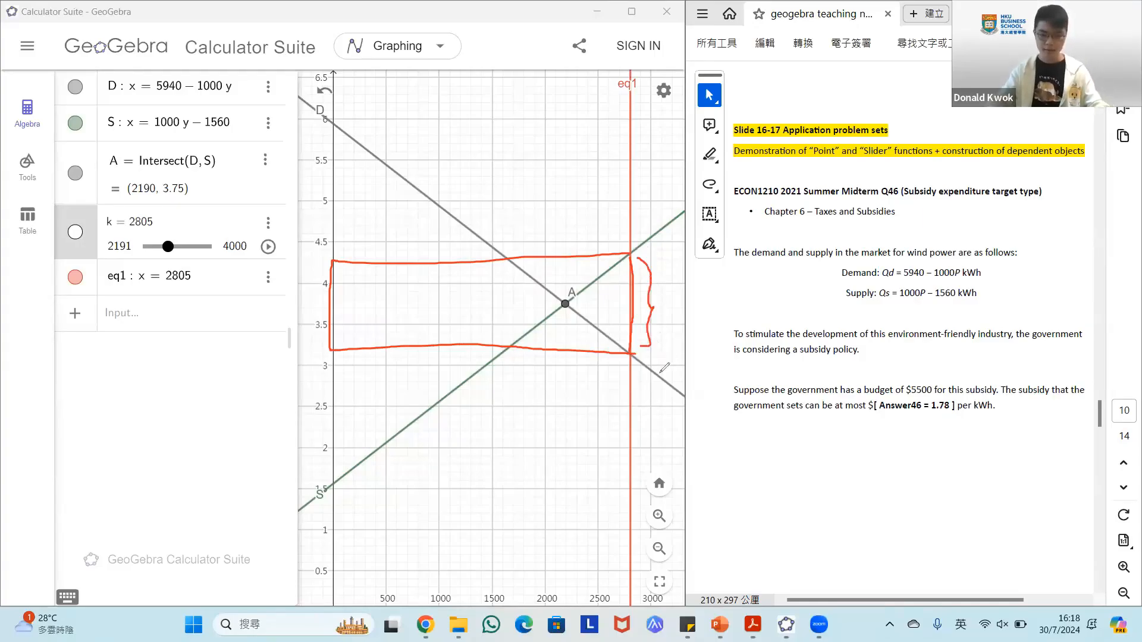
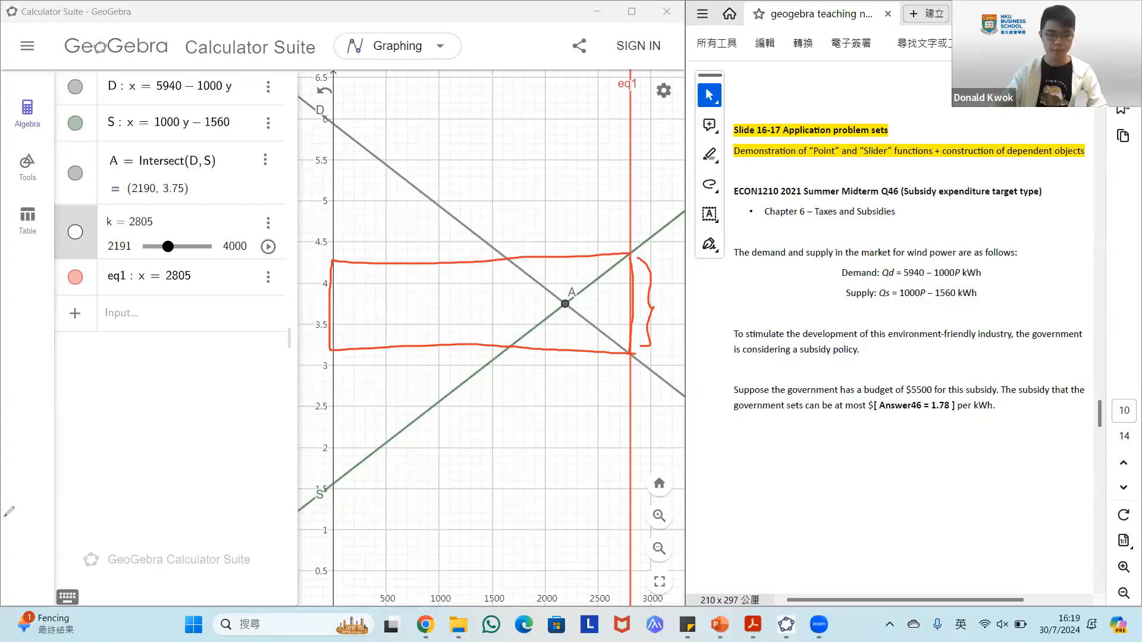
key(ctrl+z)
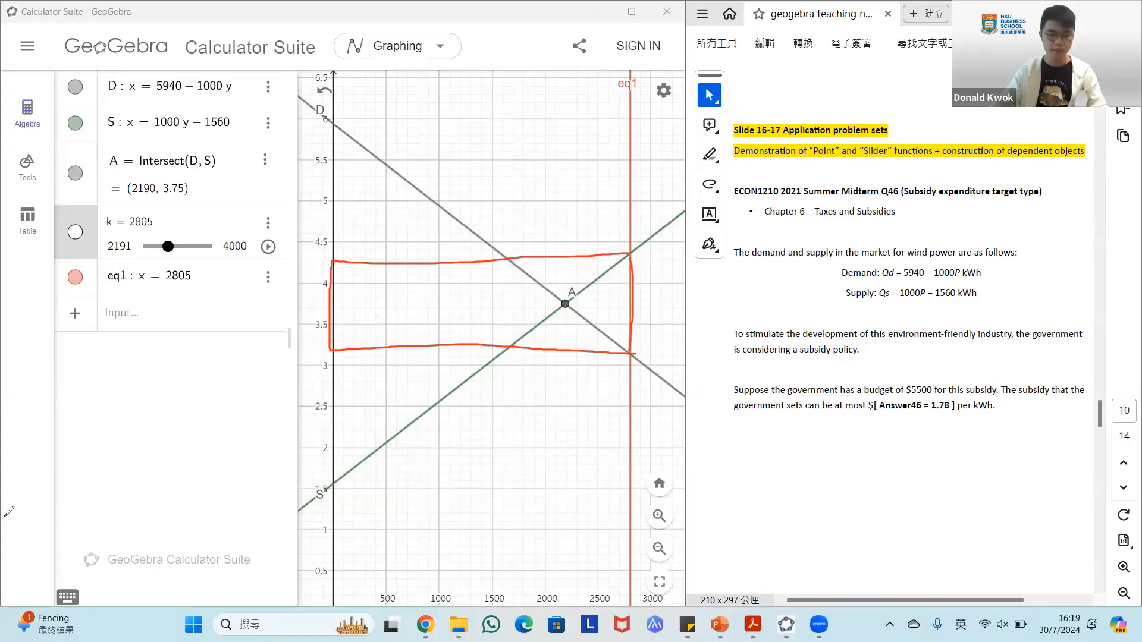
Mark the intersections of the vertical line x = k with S and with D, and return to the algebra list
click(26, 170)
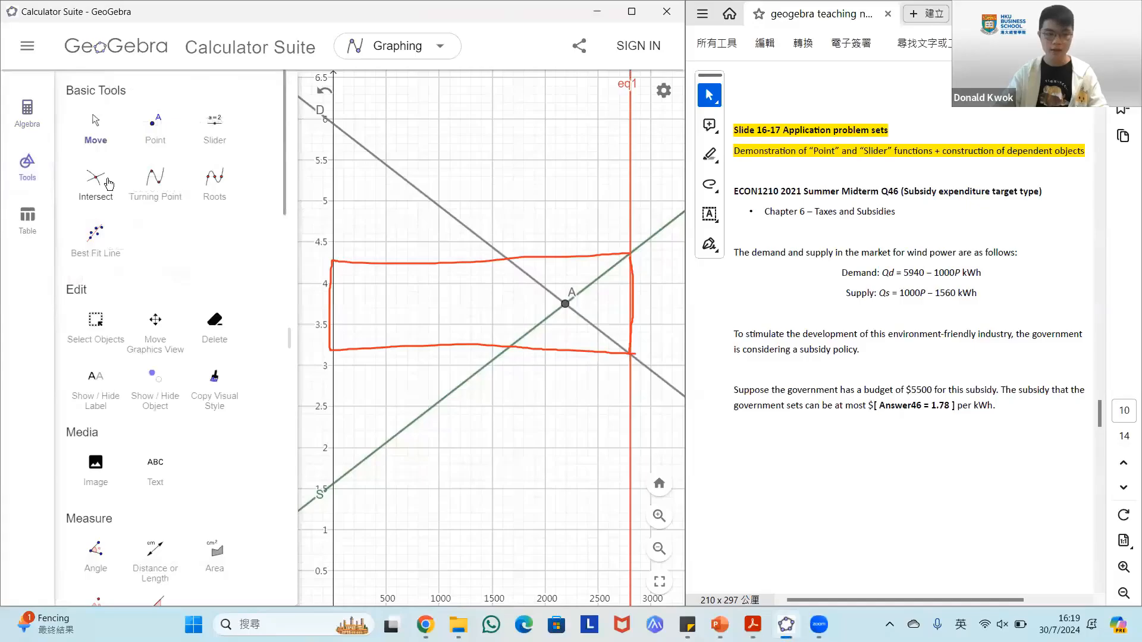
click(630, 254)
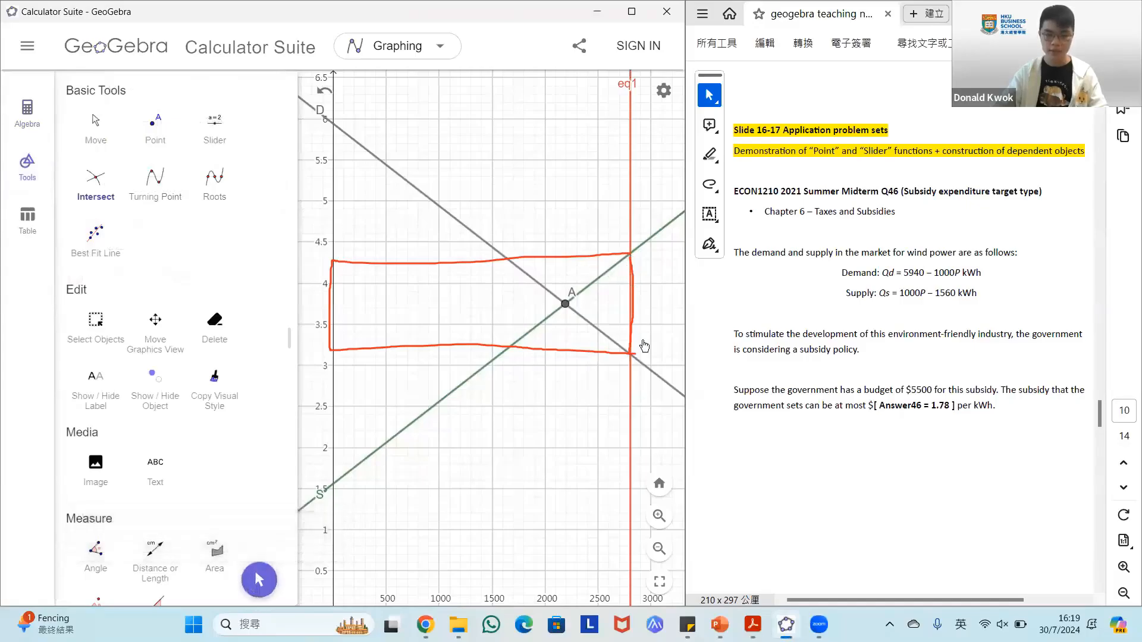
click(631, 354)
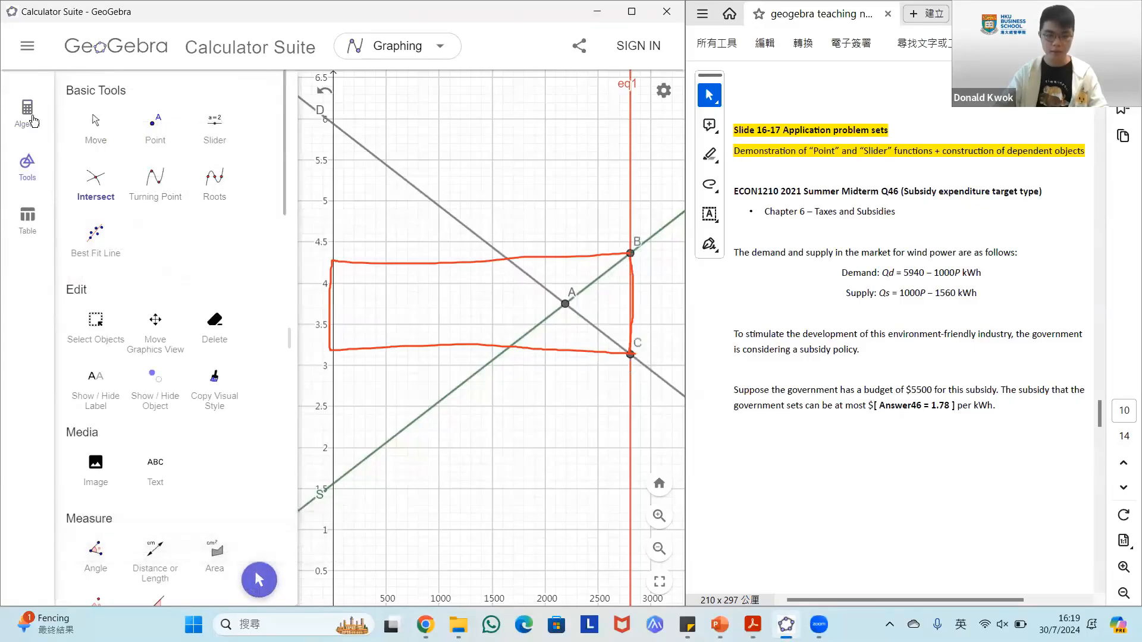
click(27, 113)
Add horizontal lines through points B and C by entering y = y(B) and y = y(C)
click(169, 443)
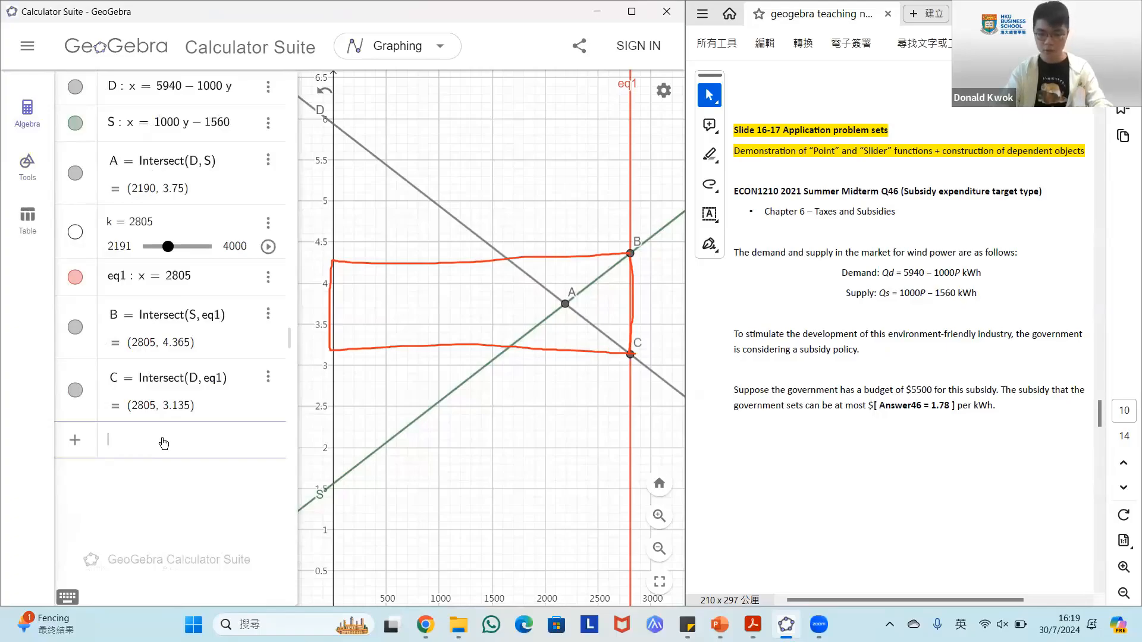
text(y=y(B))
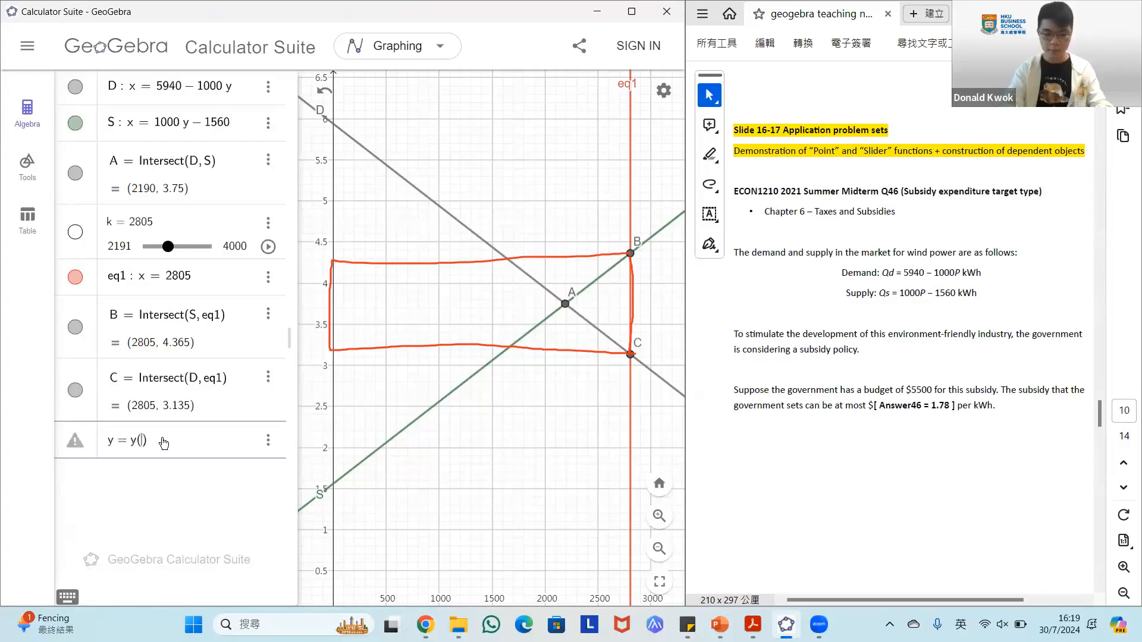
key(Return)
text(y=y(C))
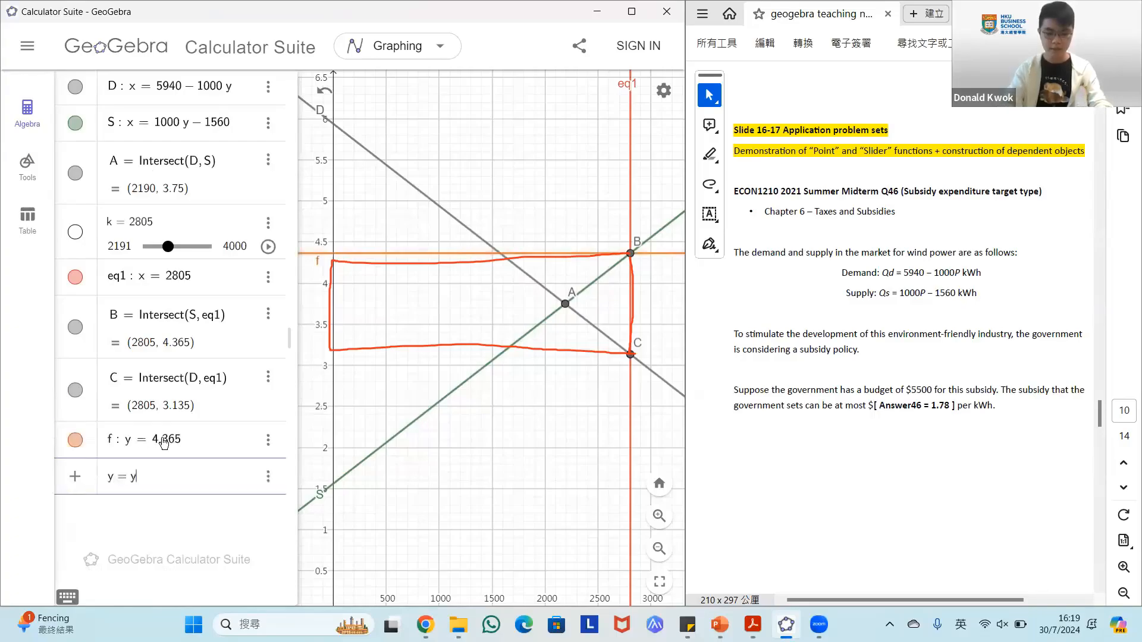
key(Return)
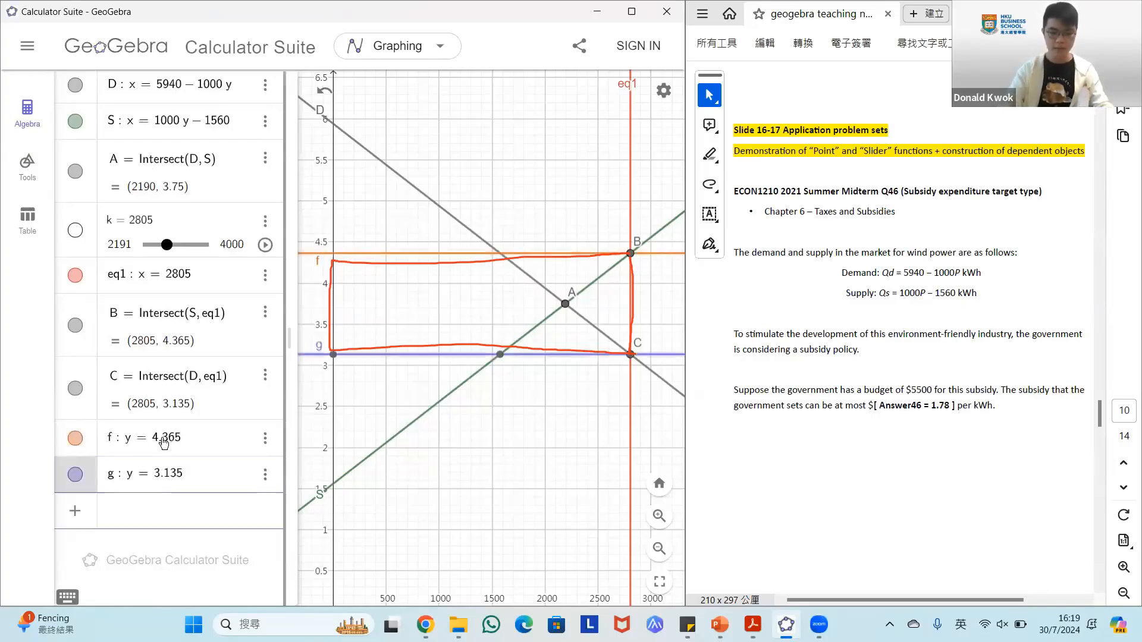
Draw the subsidy expenditure polygon through B, C and the points where lines g and f meet the y-axis, and return to the algebra list
click(45, 176)
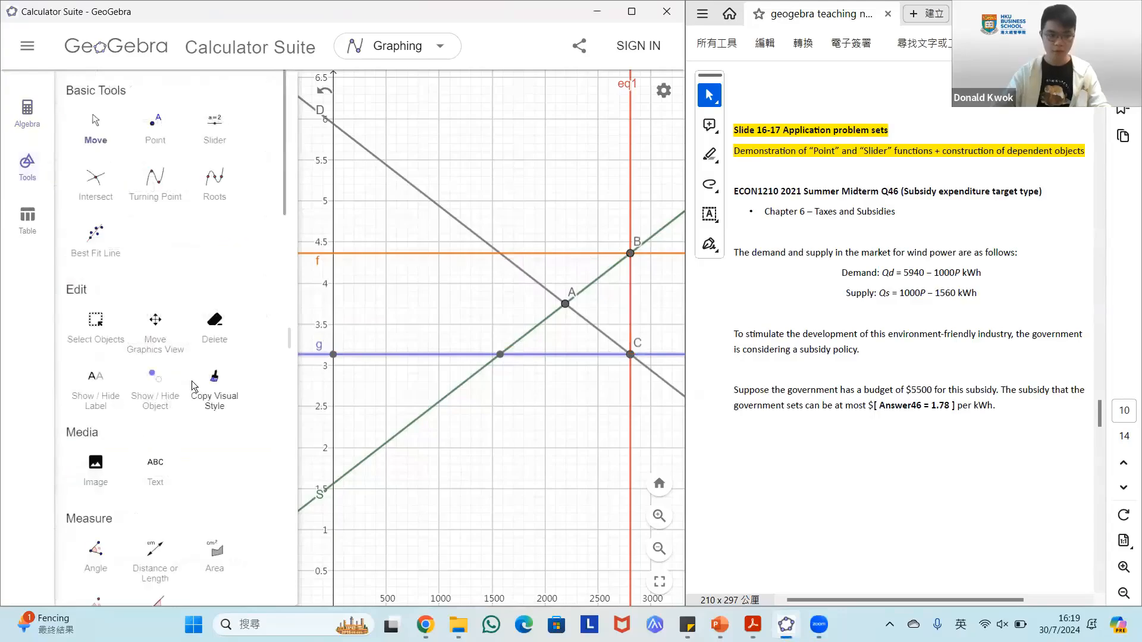
scroll(100, 407, down, 10)
click(99, 407)
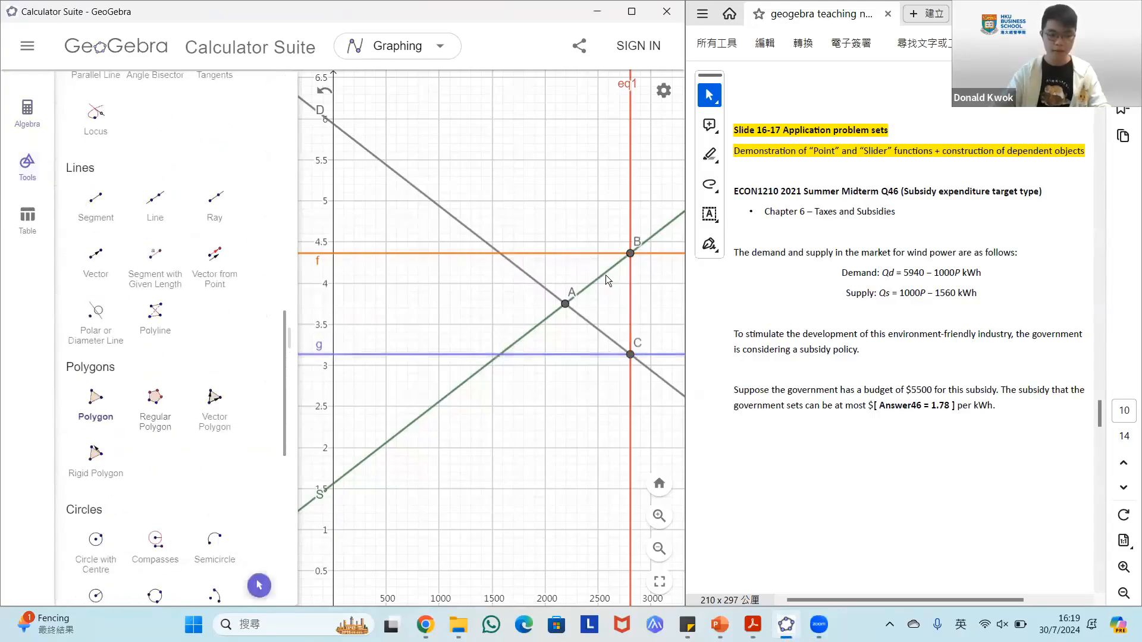
click(632, 255)
click(631, 355)
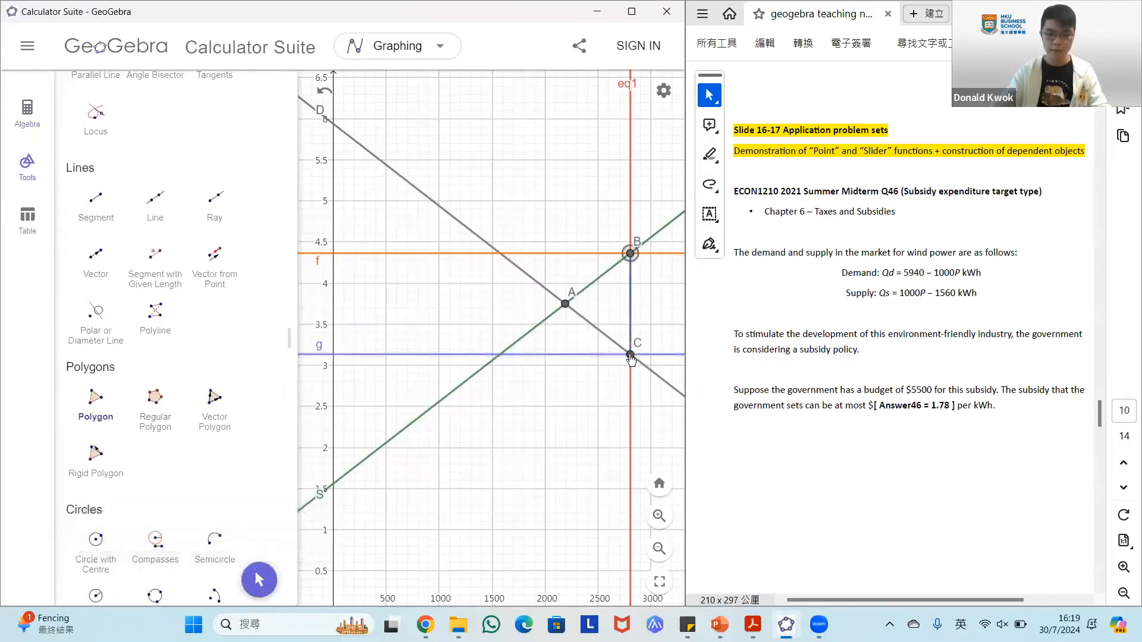
click(333, 354)
click(333, 254)
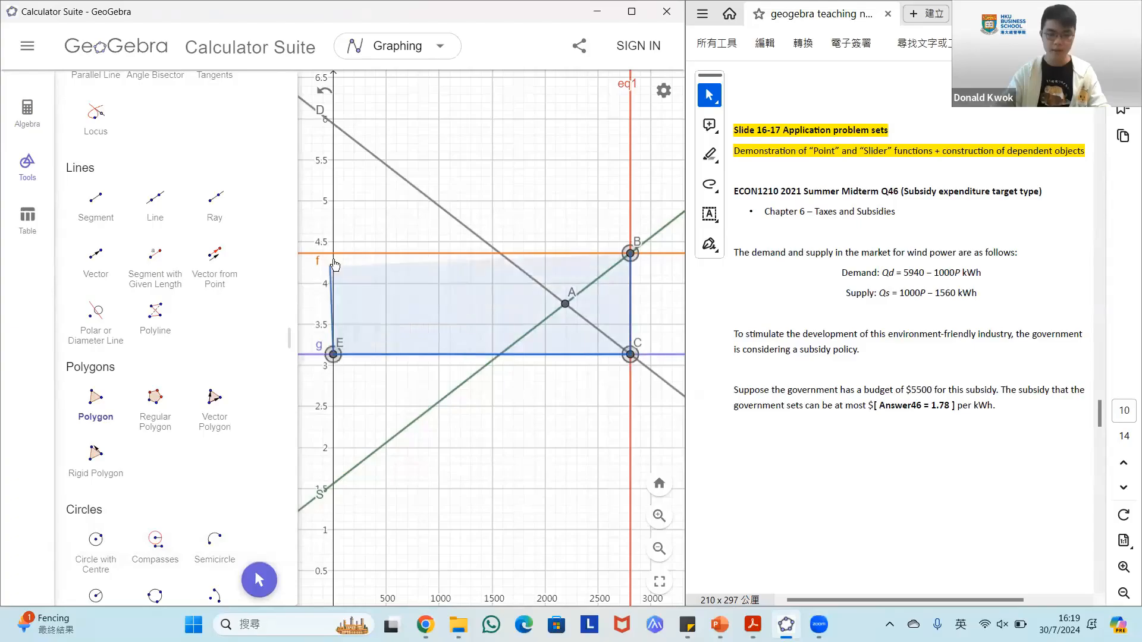
click(631, 254)
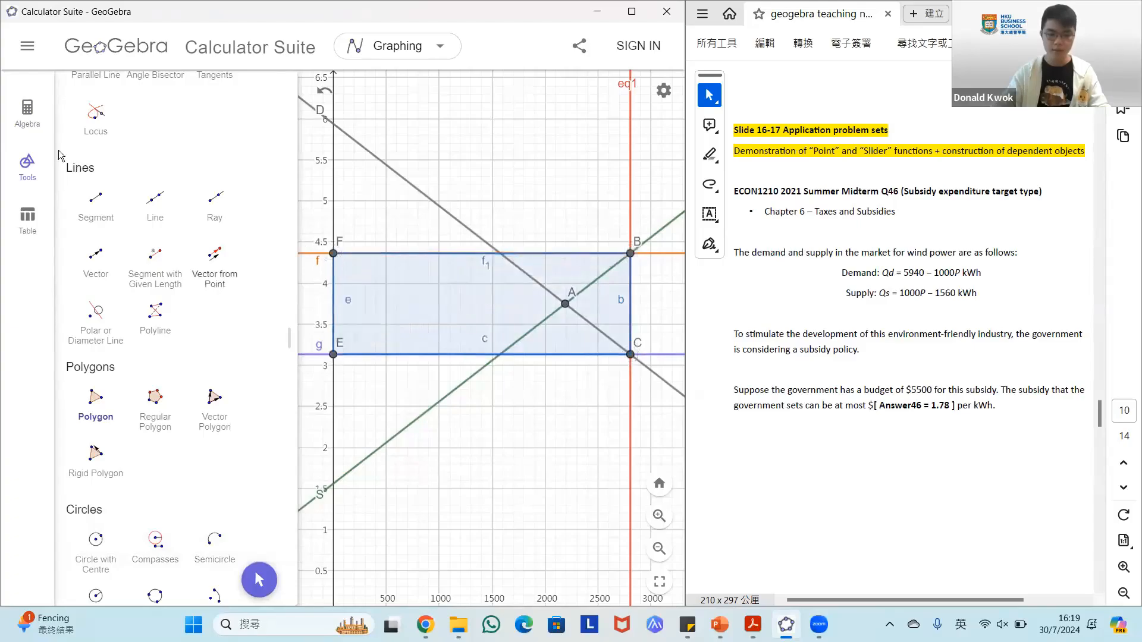
click(43, 128)
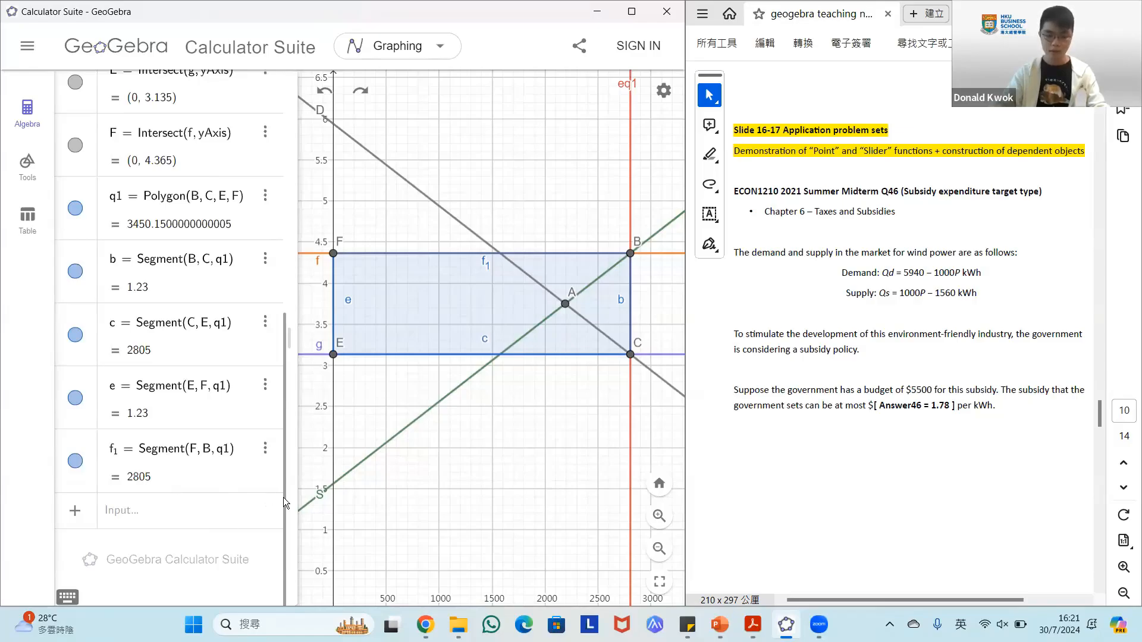
Move slider k through 3563 and 3233 to 3087 to bring the polygon's area close to the $5500 budget
drag(283, 497, 287, 314)
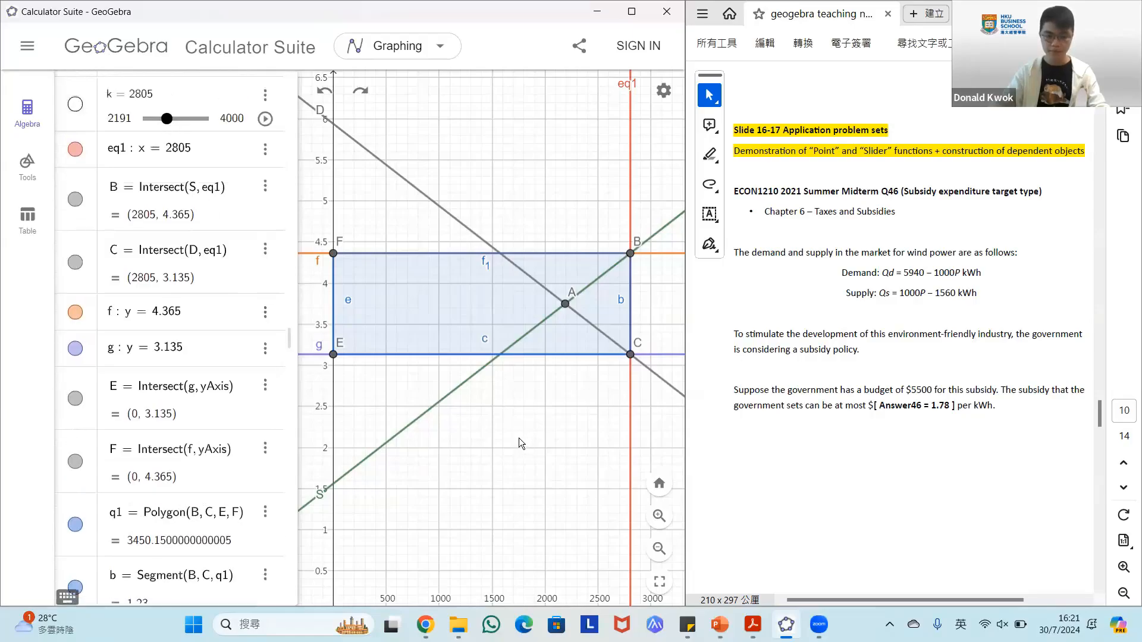
scroll(518, 436, down, 5)
scroll(513, 482, down, 3)
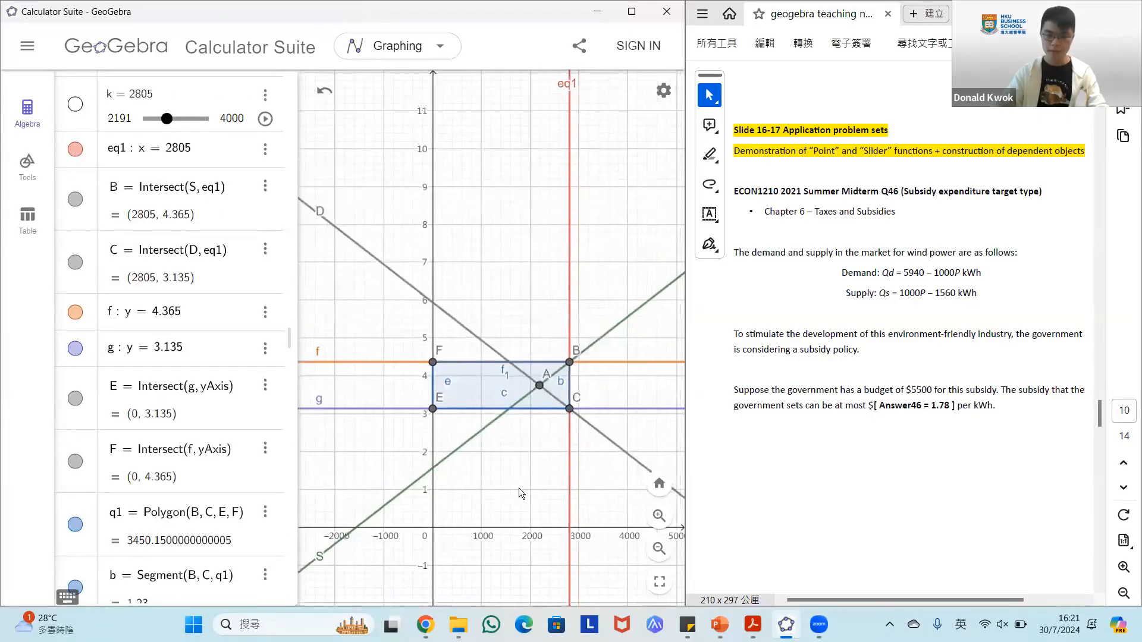
drag(454, 479, 411, 469)
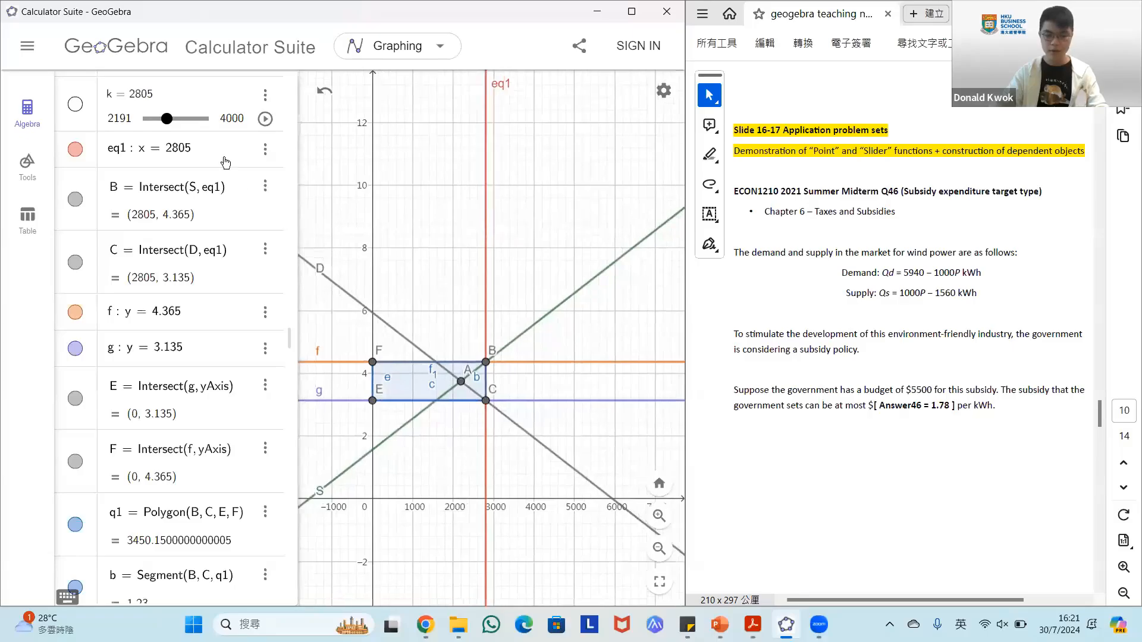
drag(172, 120, 190, 122)
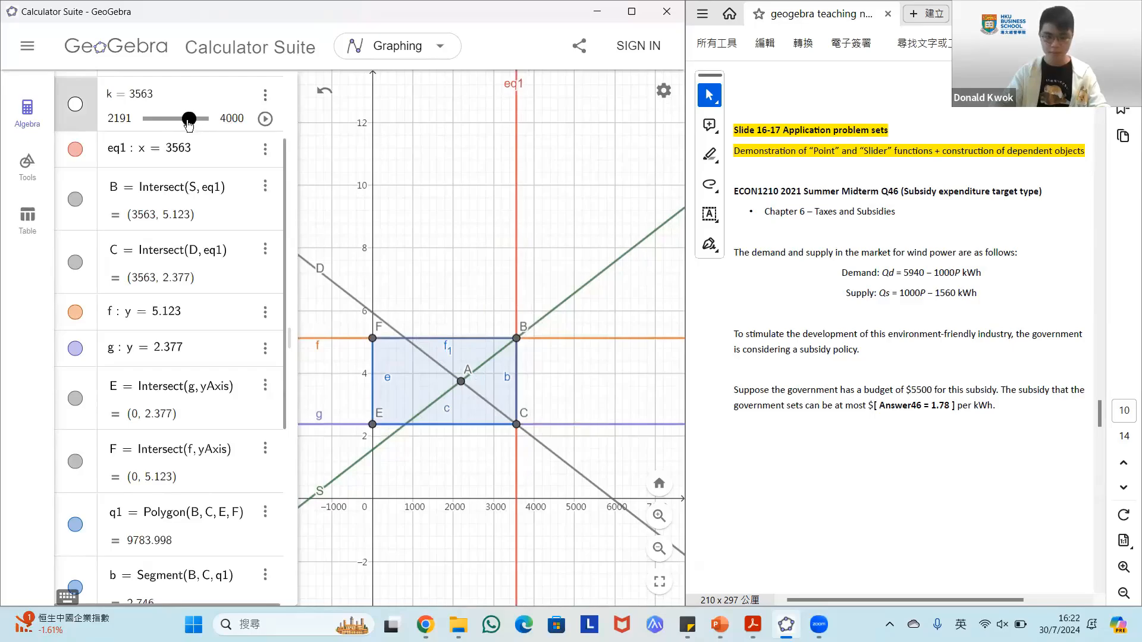
drag(191, 122, 182, 123)
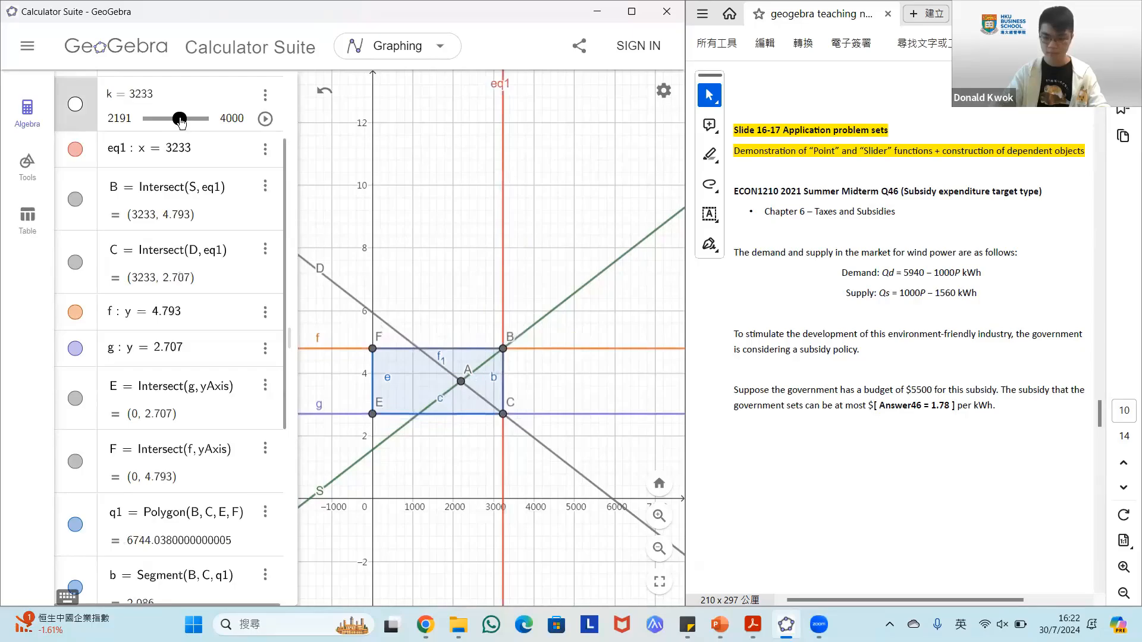
drag(182, 122, 177, 122)
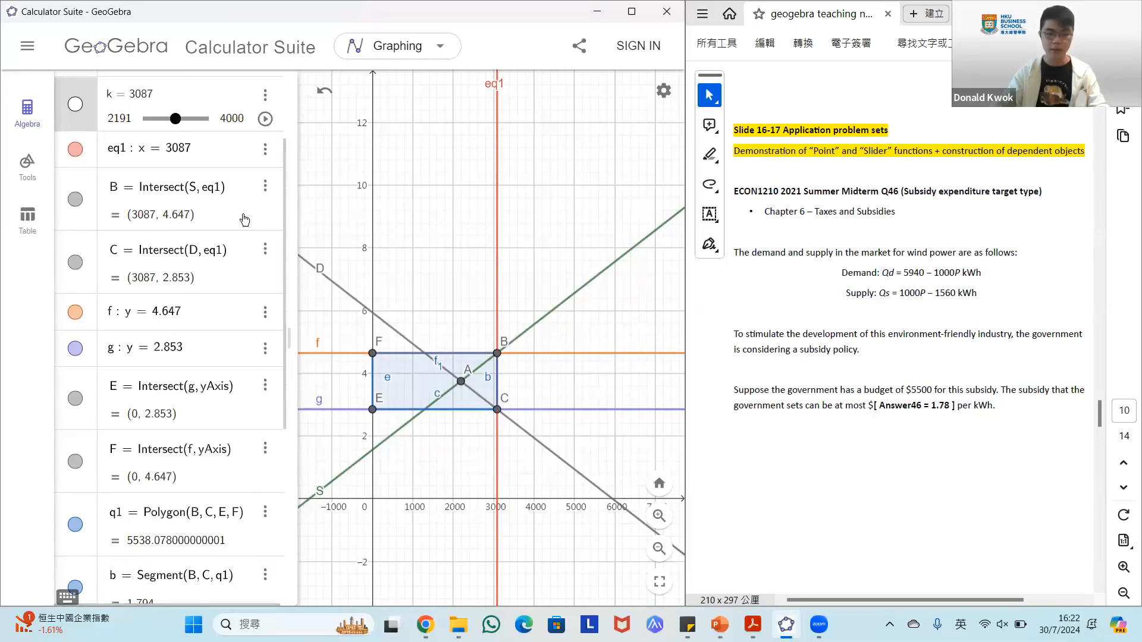
Refine slider k by entering 3085, 3083 and finally 3082, comparing the polygon's area with the $5500 budget
click(195, 105)
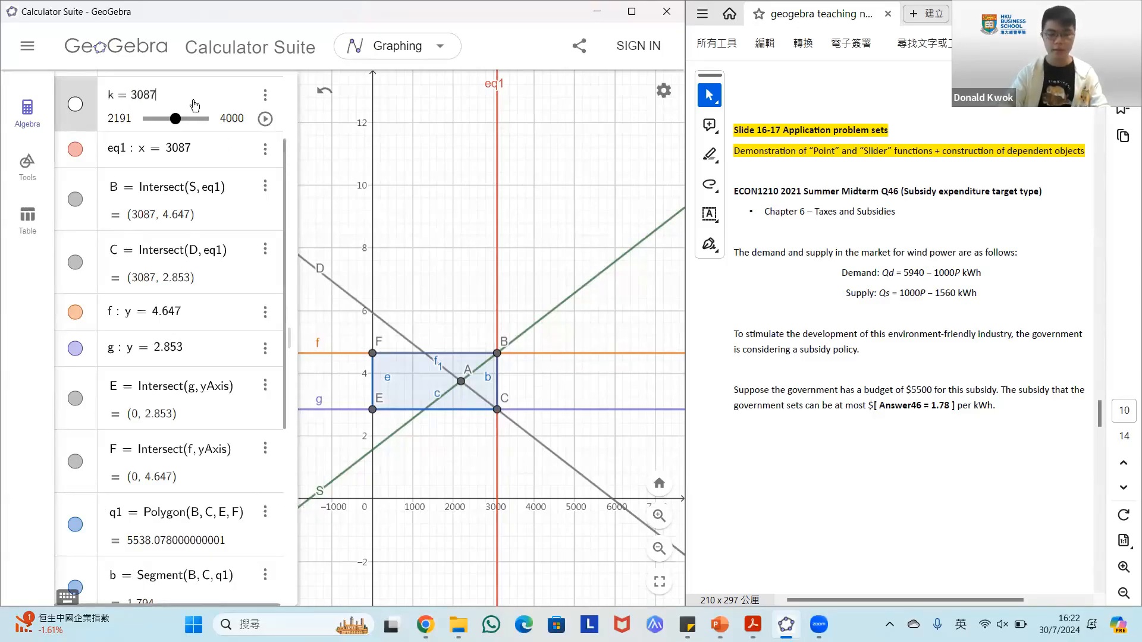
key(BackSpace)
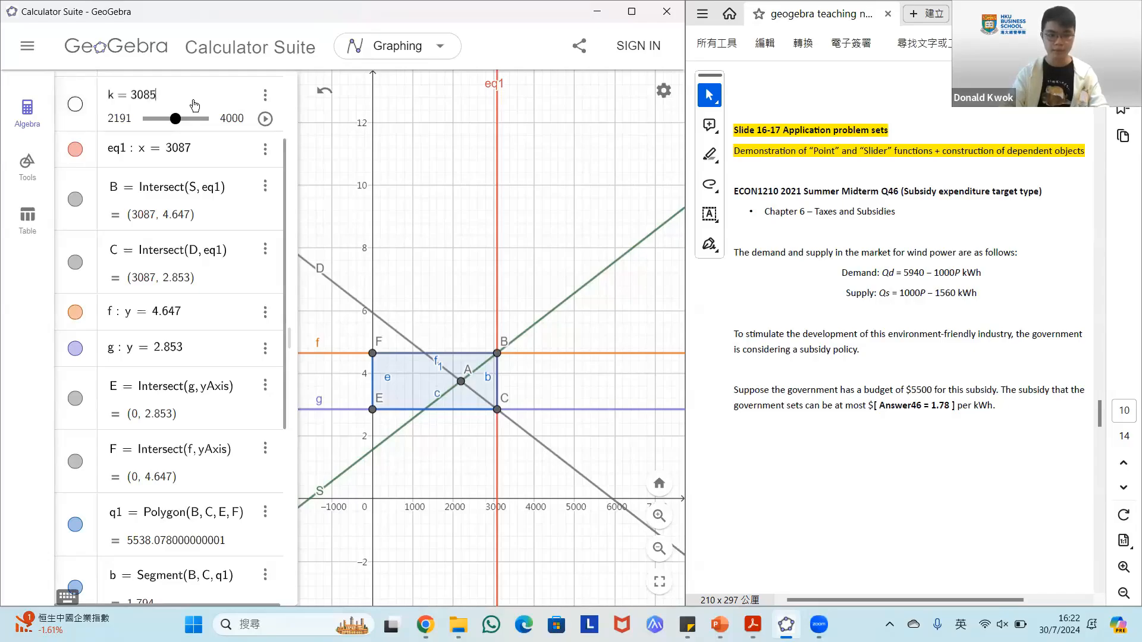
key(Return)
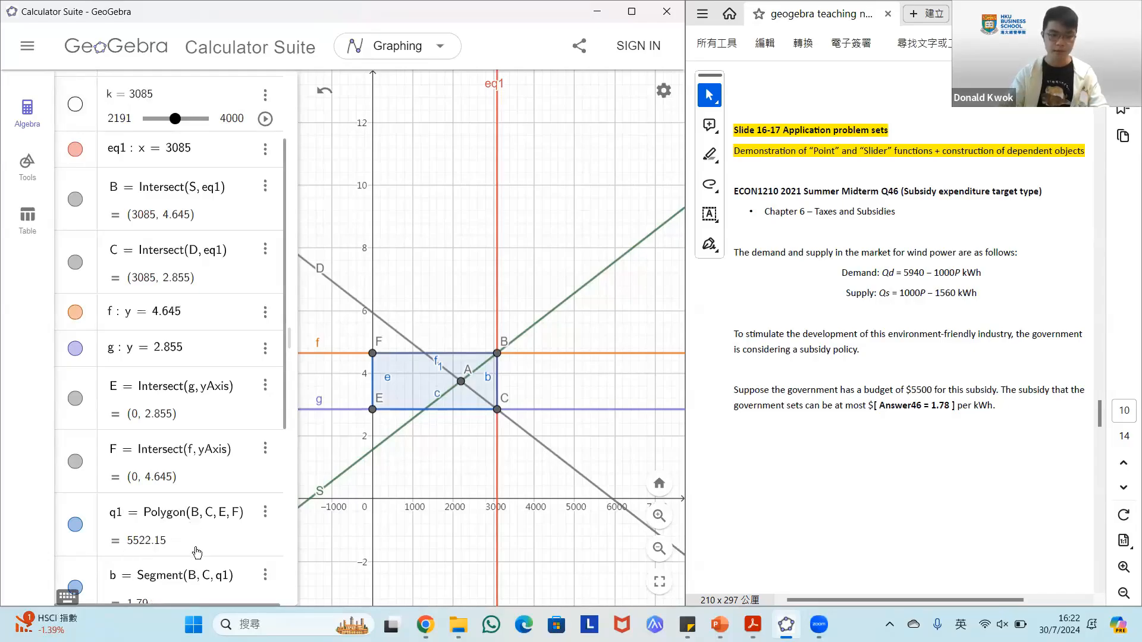
click(173, 97)
key(BackSpace)
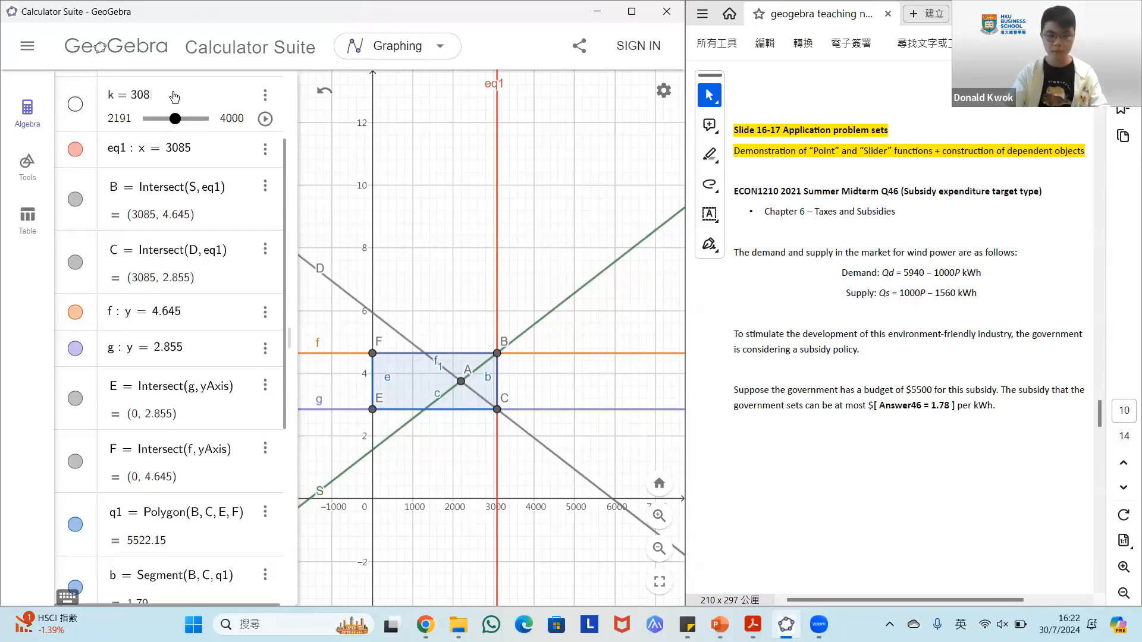
text(3)
key(Return)
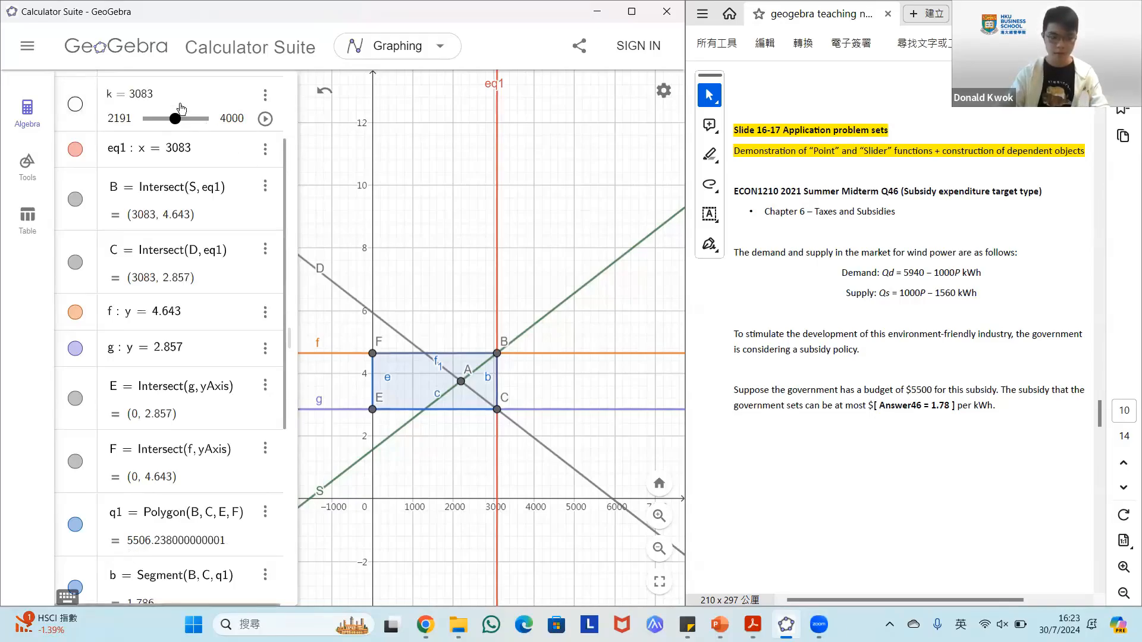
key(BackSpace)
text(2)
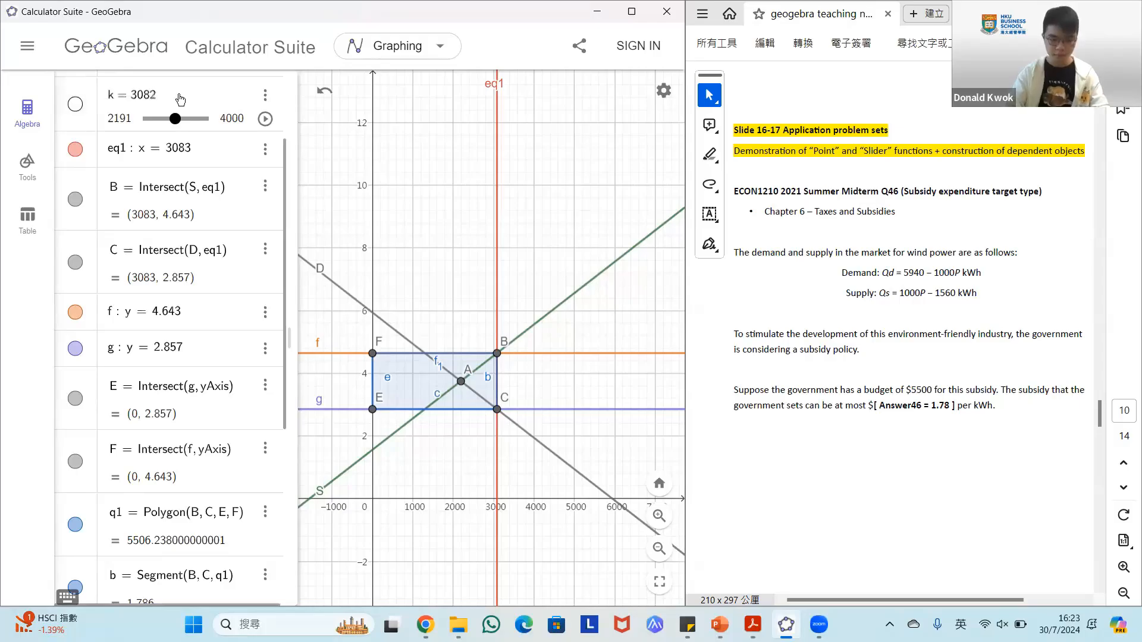
key(Return)
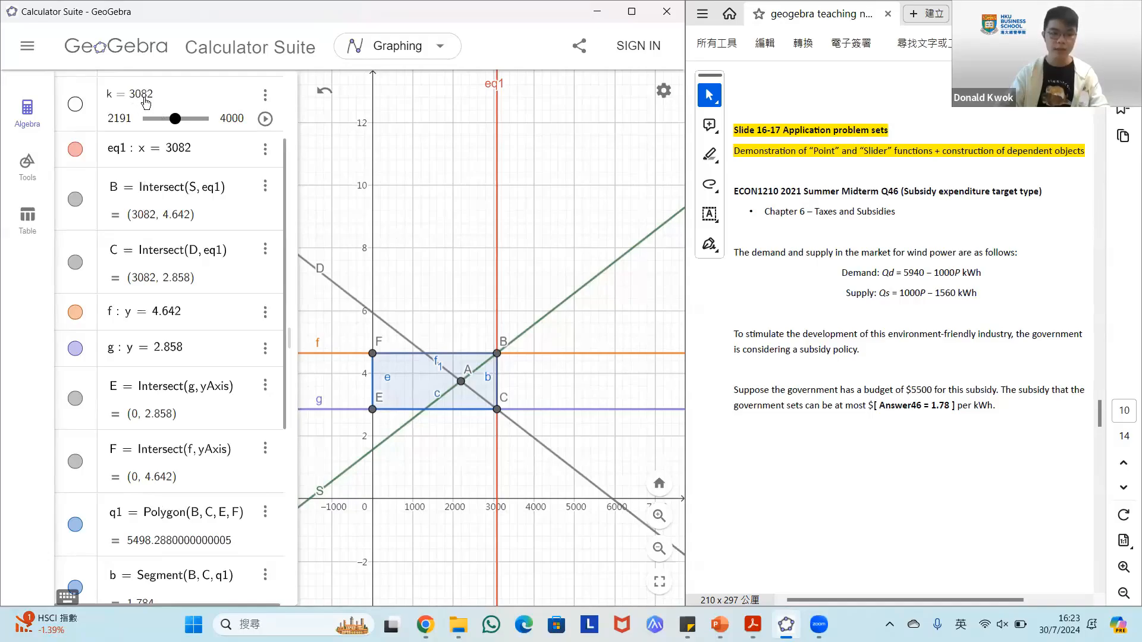
Fine-tune slider k to one decimal place by entering 3082.1 and finally 3082.2
click(182, 98)
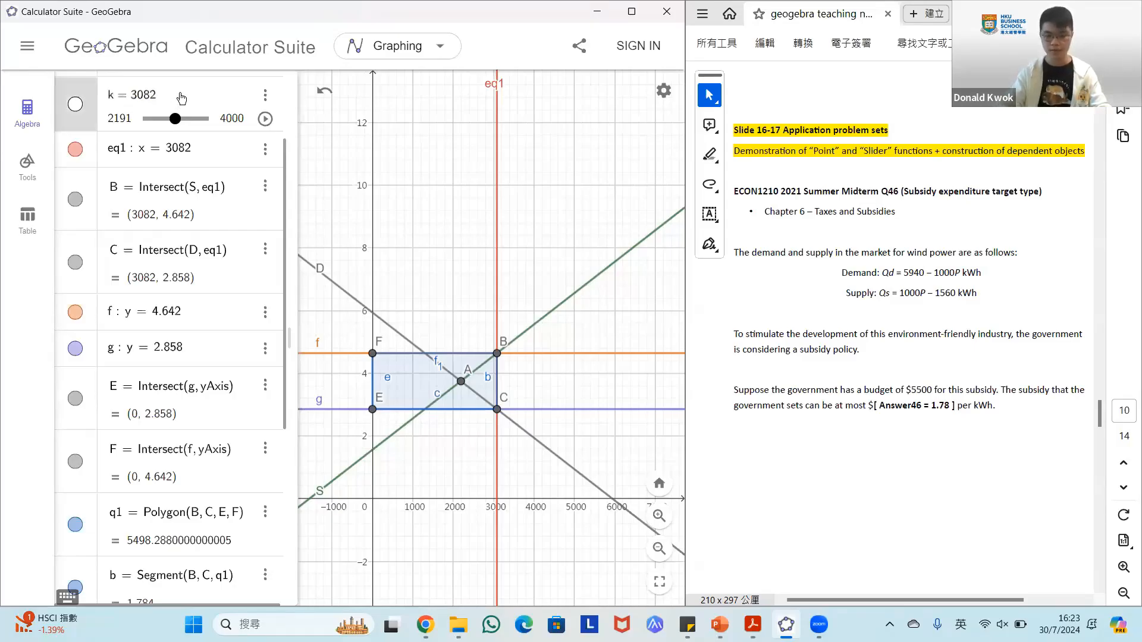
text(.)
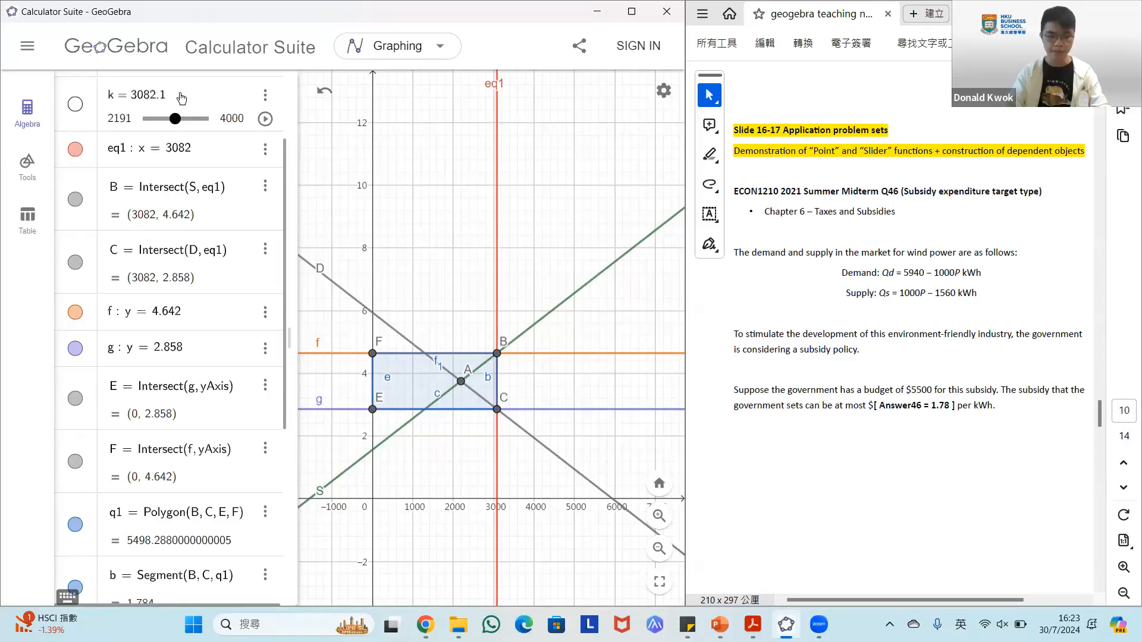
text(1)
key(Return)
click(181, 99)
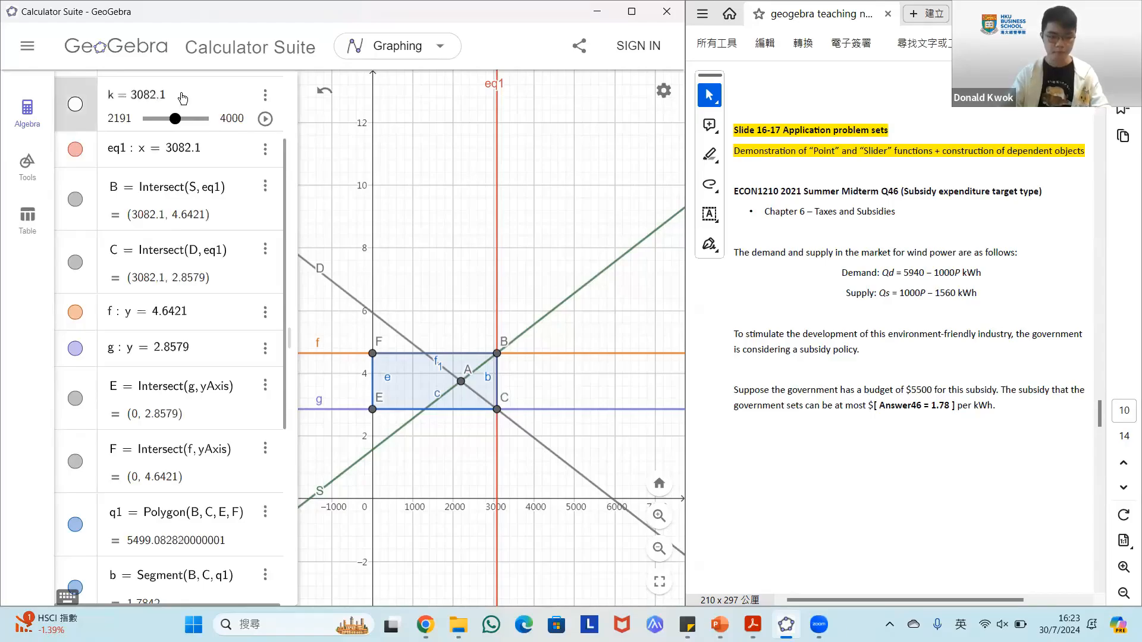
key(BackSpace)
text(2)
key(Return)
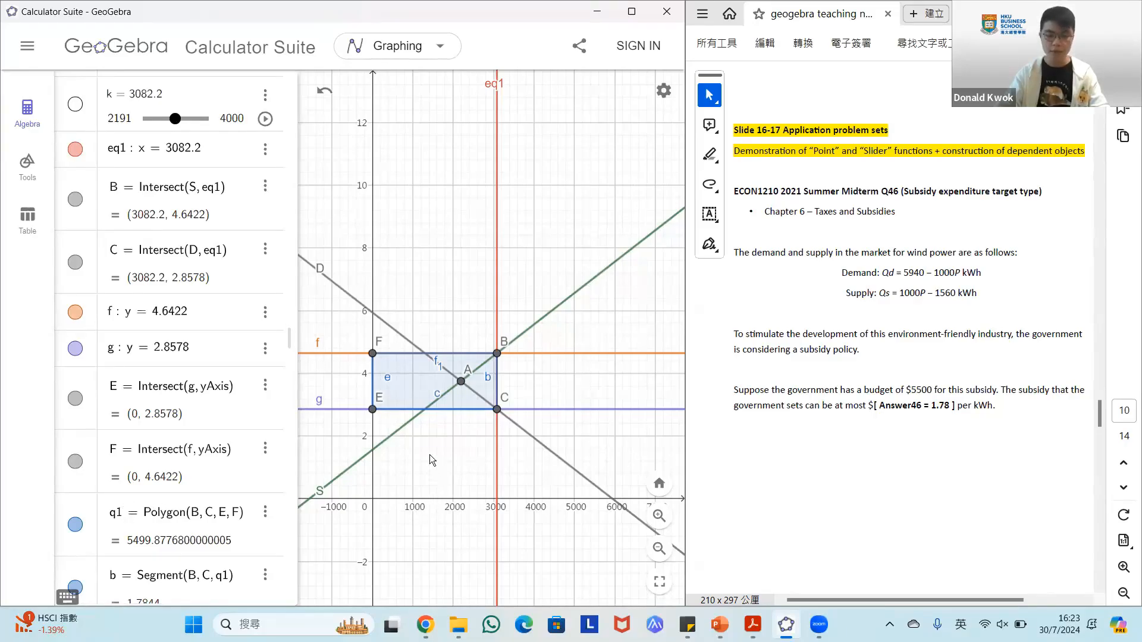
Calculate the per-unit subsidy as the vertical gap between B and C by entering y(B) − y(C)
scroll(431, 457, up, 3)
drag(430, 455, 465, 459)
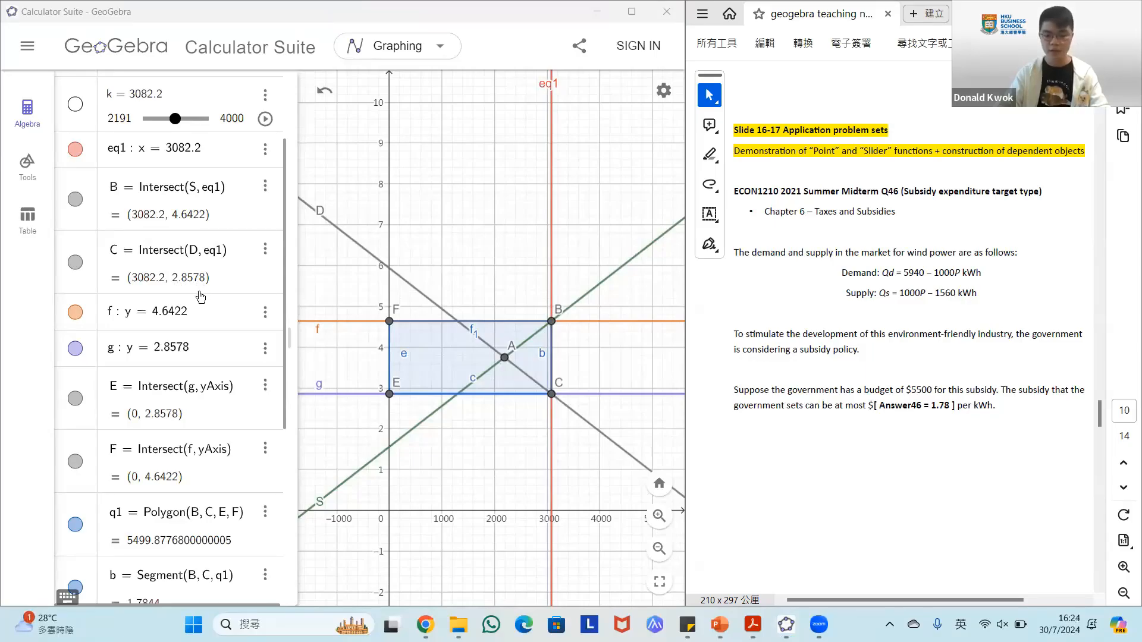
scroll(199, 307, down, 5)
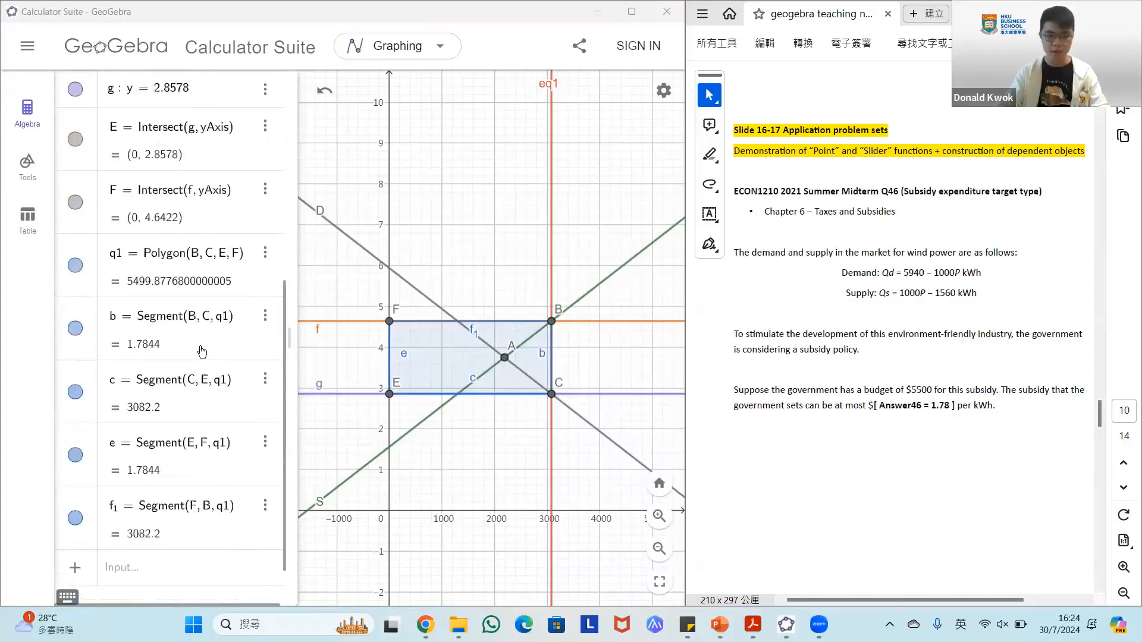
click(165, 516)
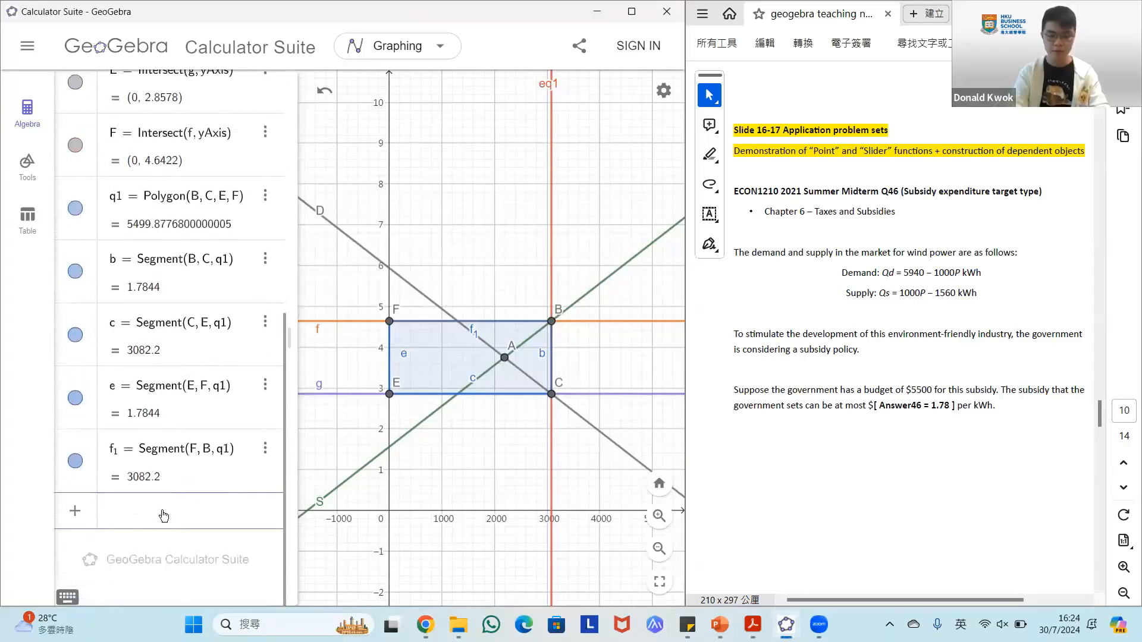
text(y)
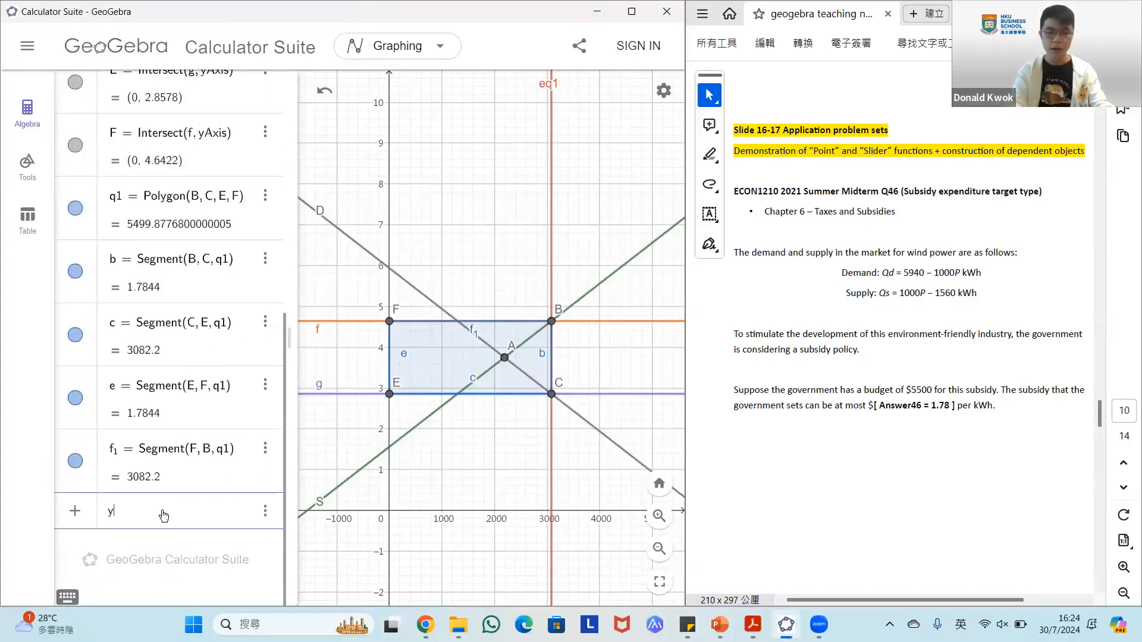
text((B))
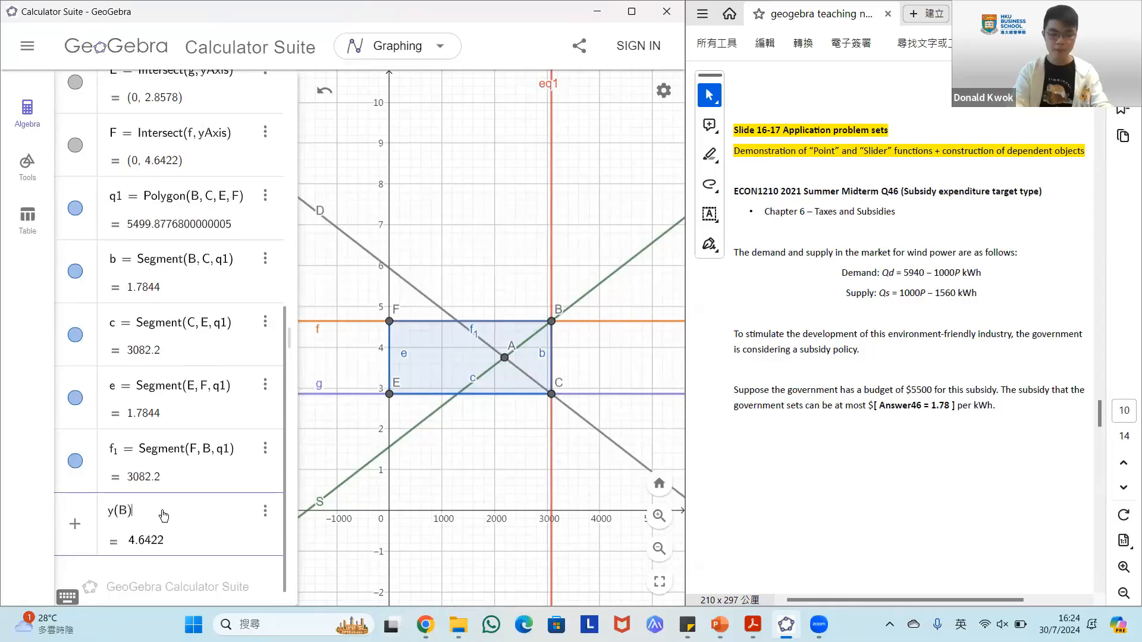
text(-y(C))
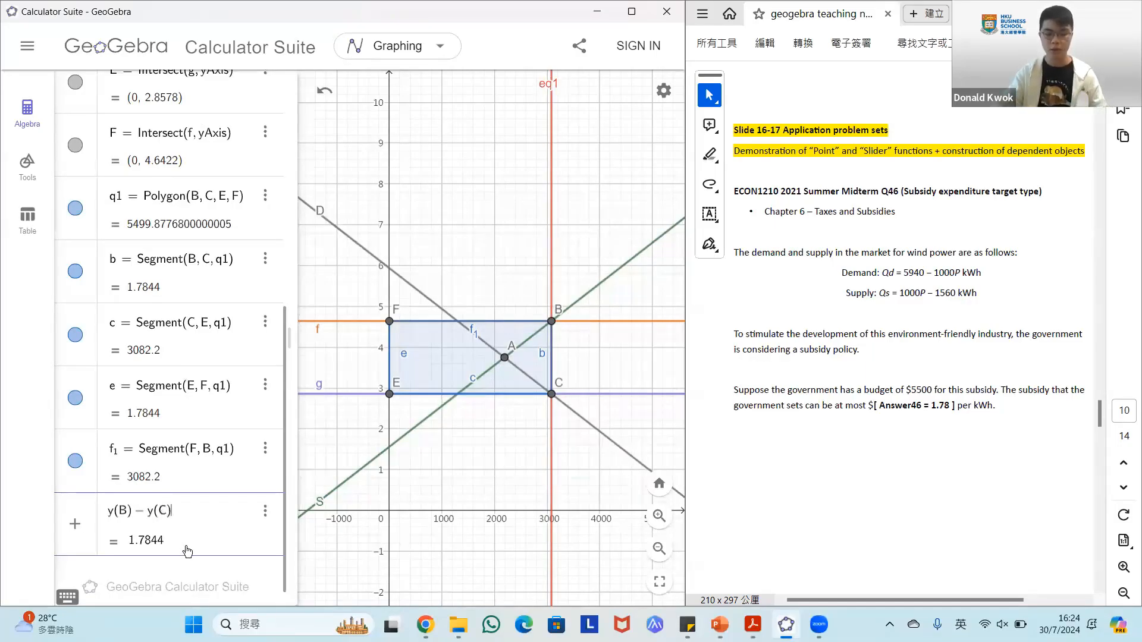
key(Return)
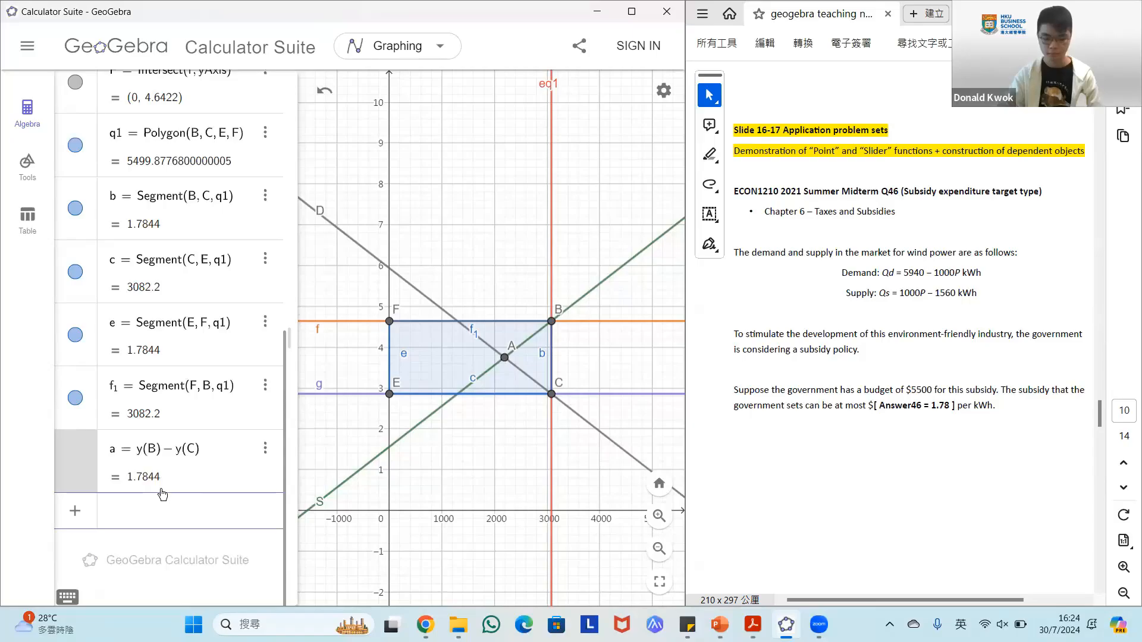
Clear the entire construction and advance the PDF notes to the Slide 18 Special Points page
click(27, 53)
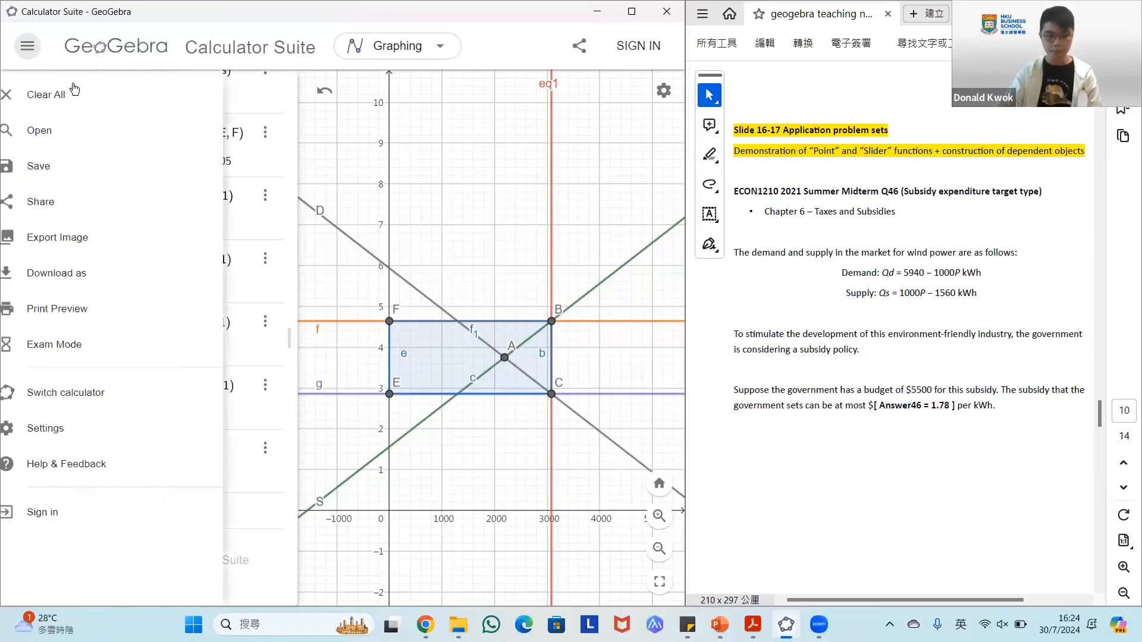
click(52, 163)
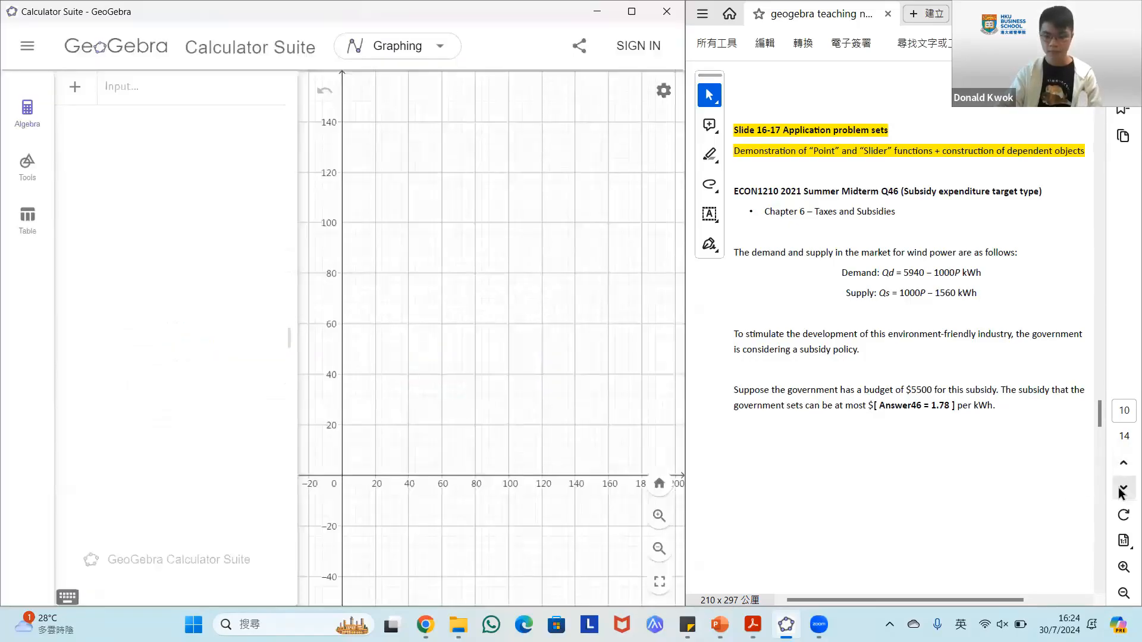
click(1123, 488)
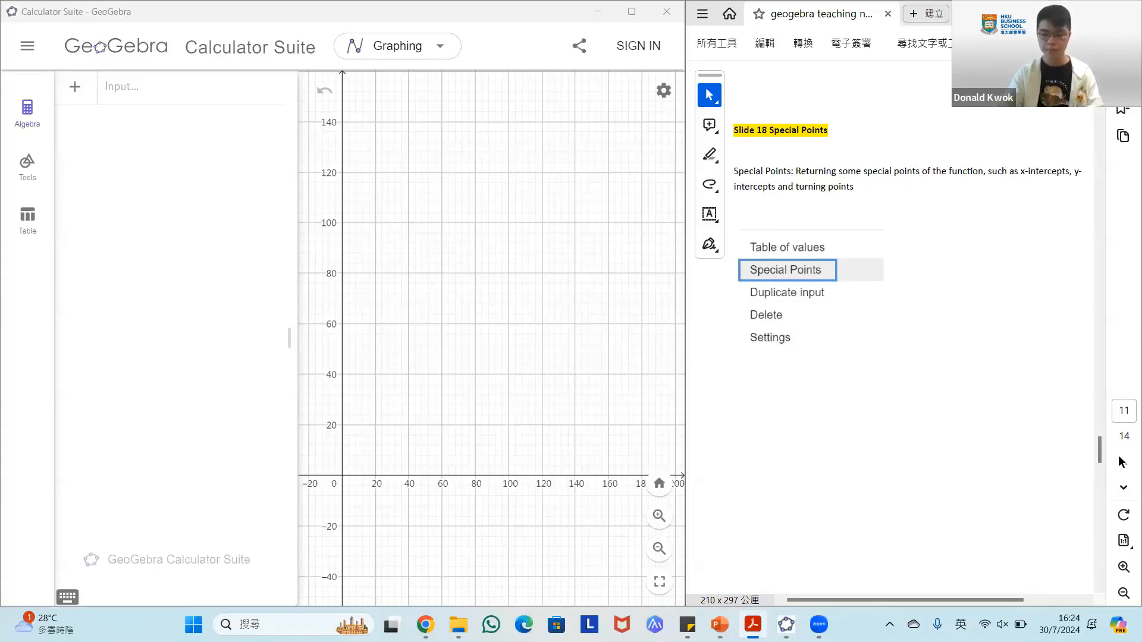
Plot the cubic function y = x^3 − 3x^2 + x + 3
click(192, 87)
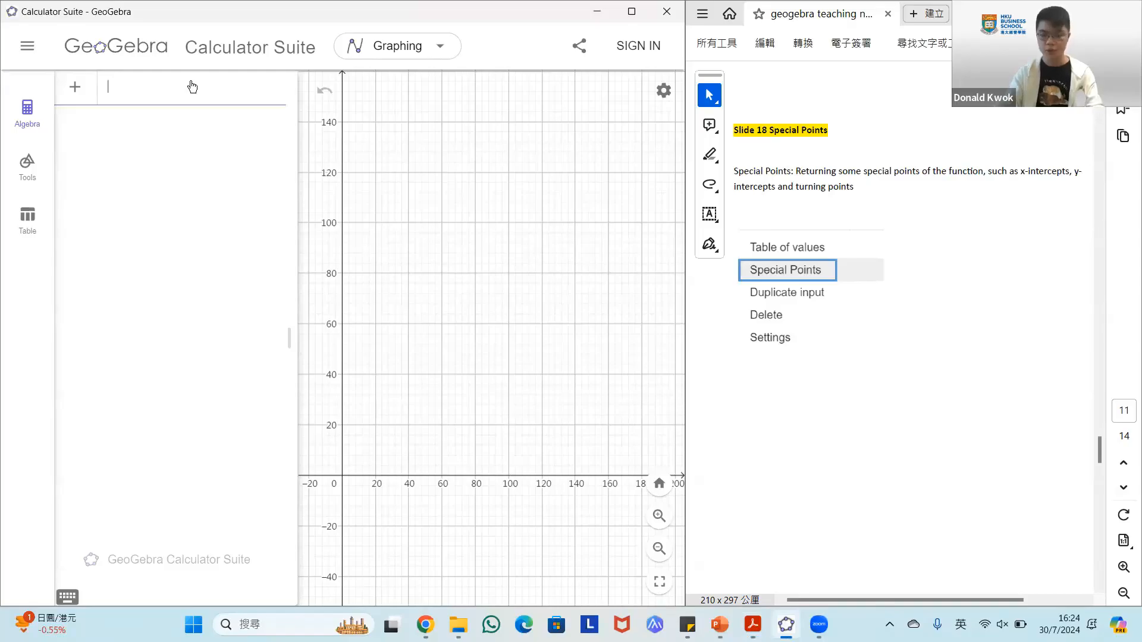
text(y)
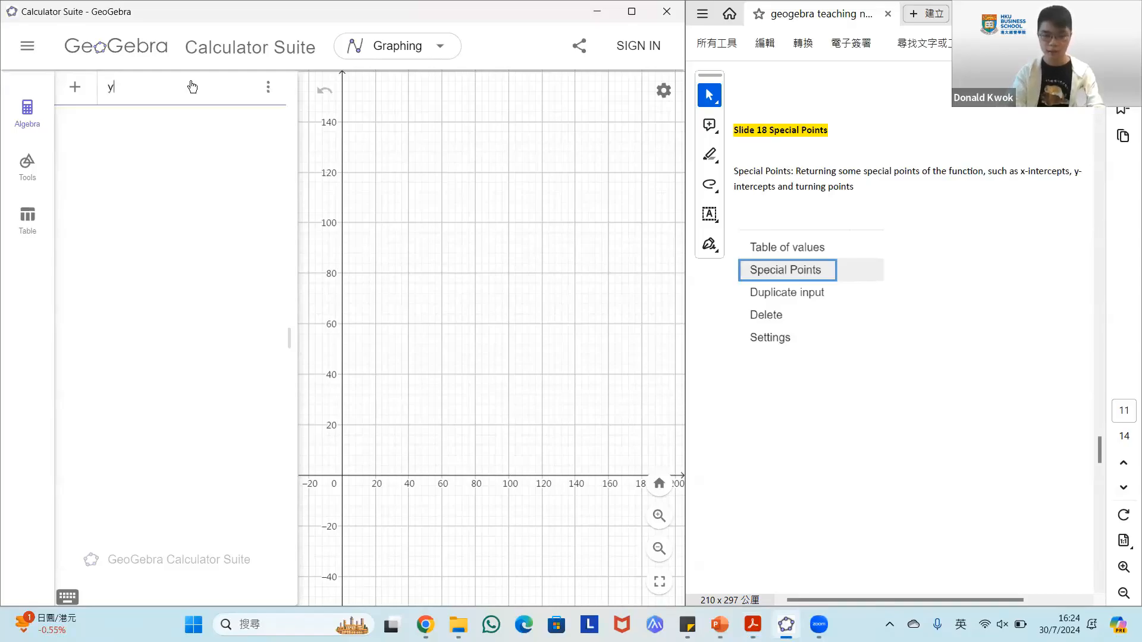
text(=x^3)
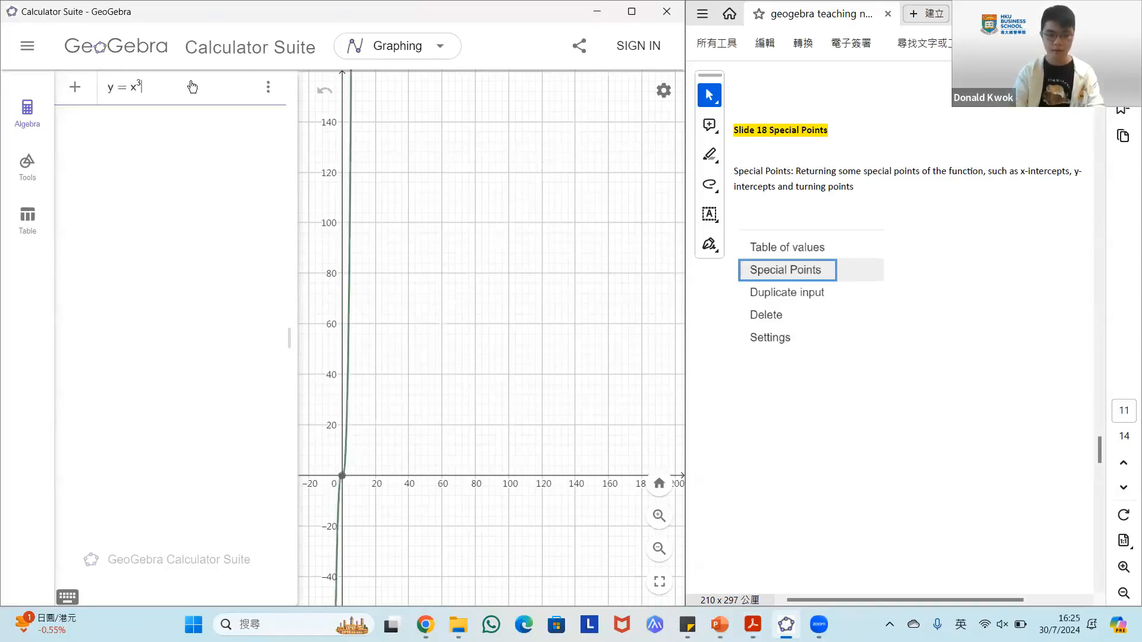
text(-3)
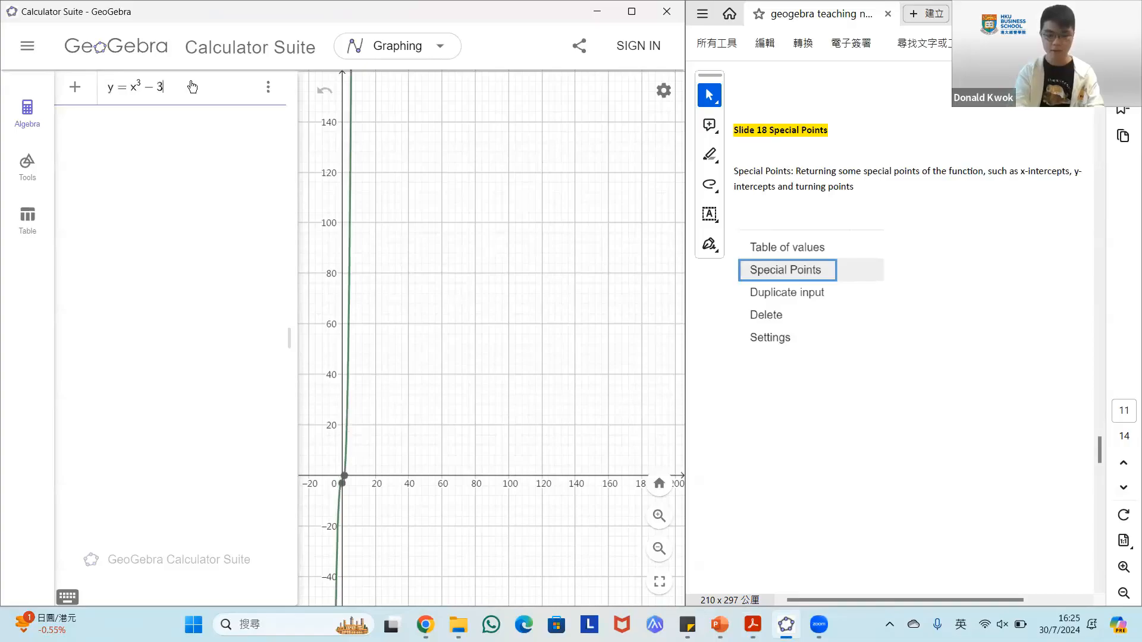
text(x^2+x+3)
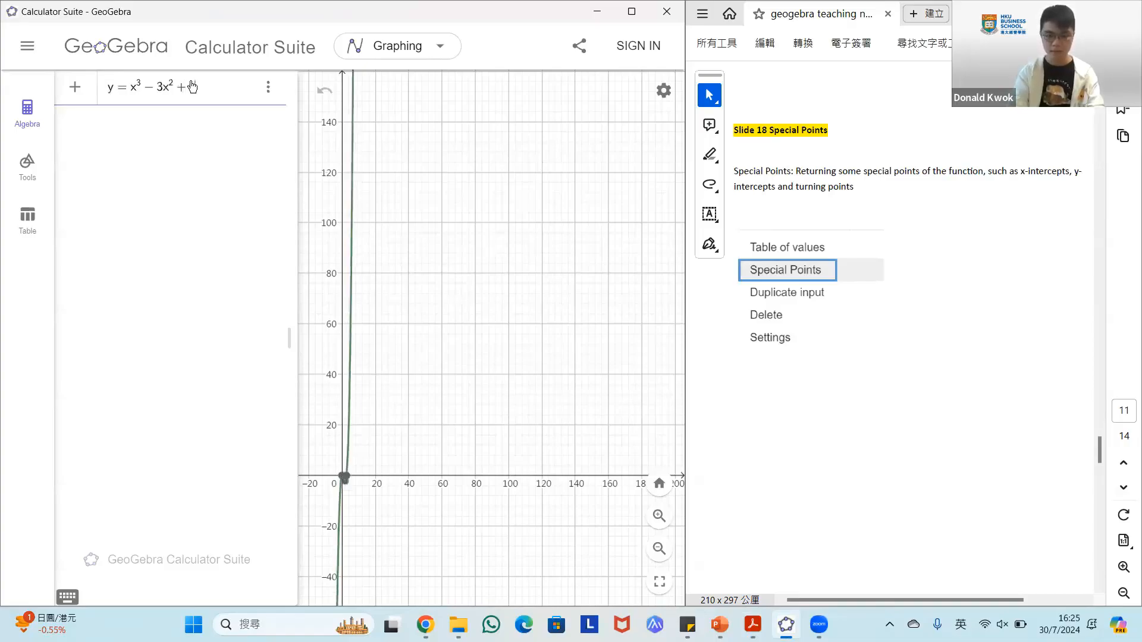
key(Return)
Generate the Special Points of the cubic function to get its root, turning points and y-intercept
scroll(441, 429, up, 5)
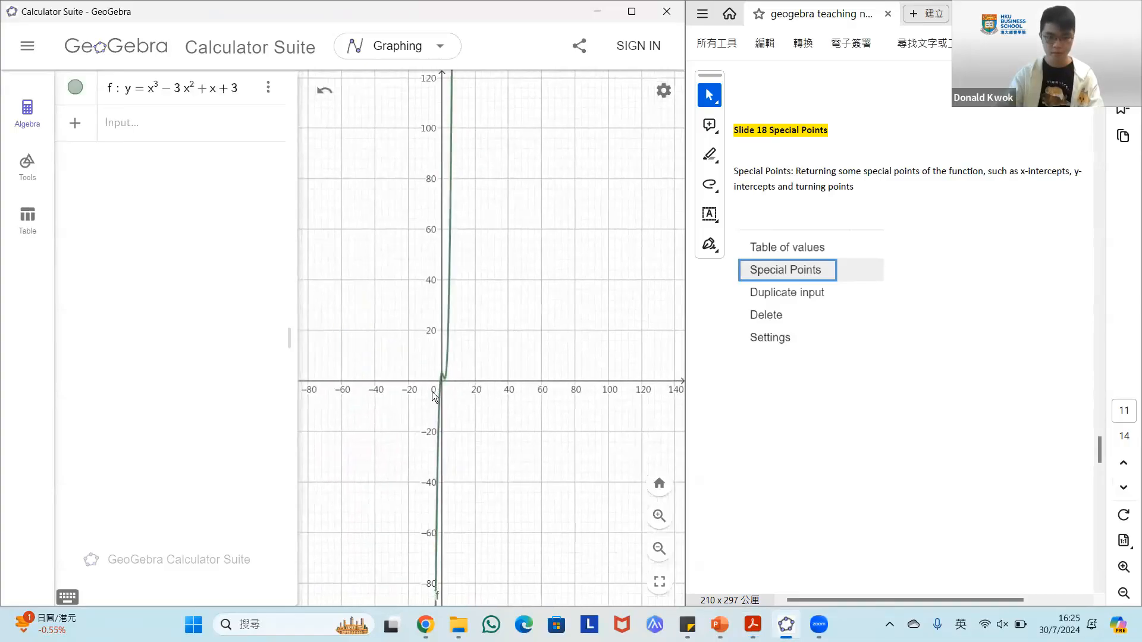
scroll(458, 368, up, 9)
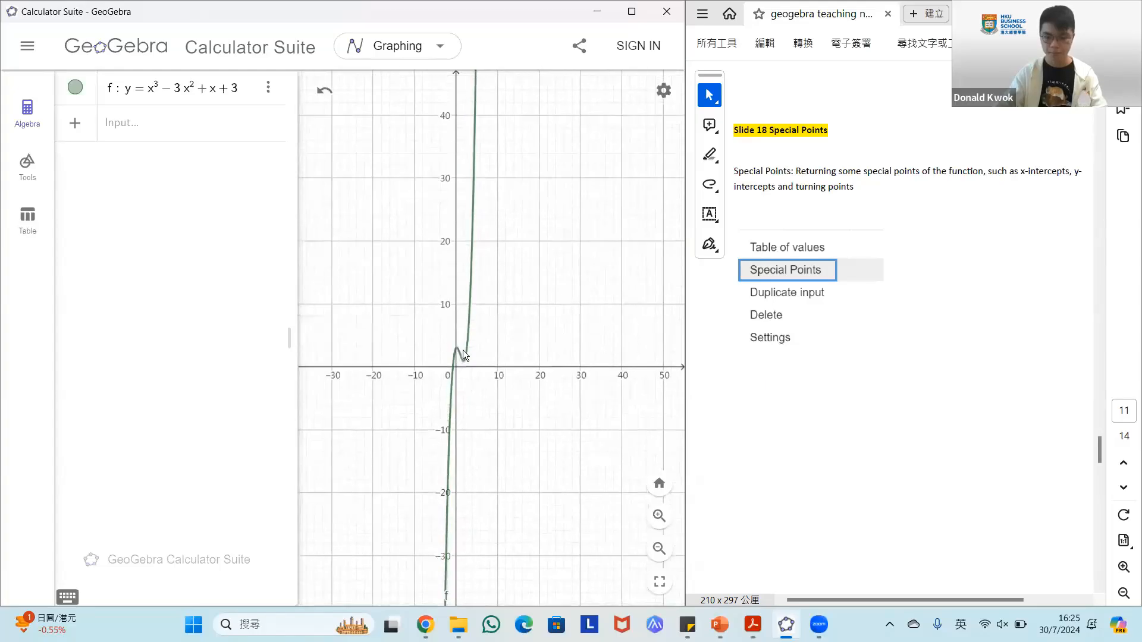
scroll(465, 376, up, 5)
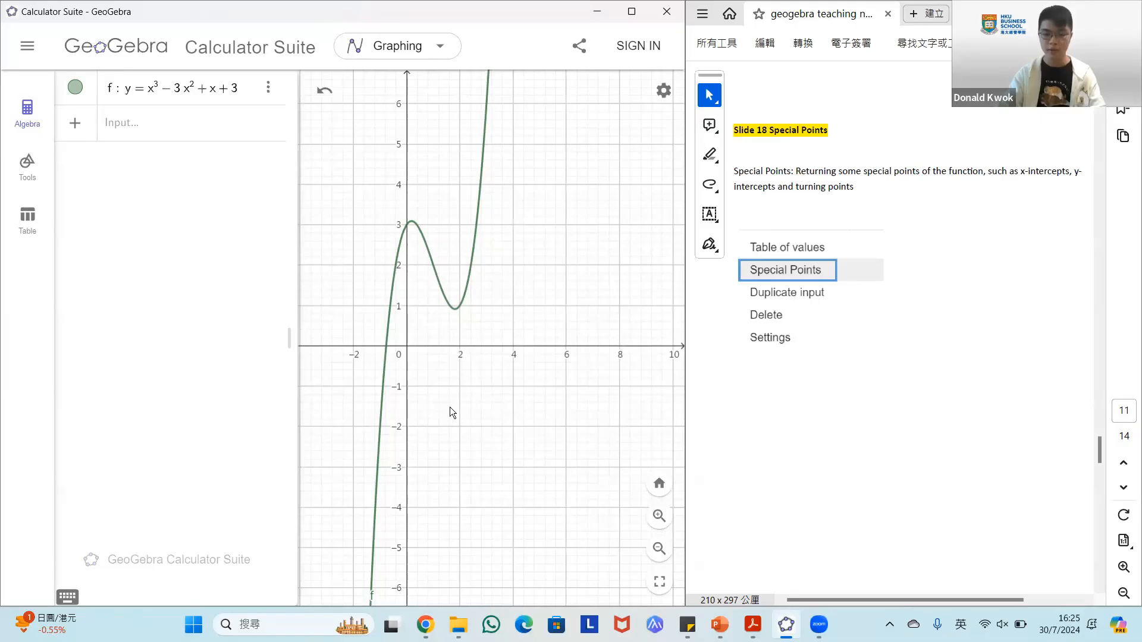
click(268, 87)
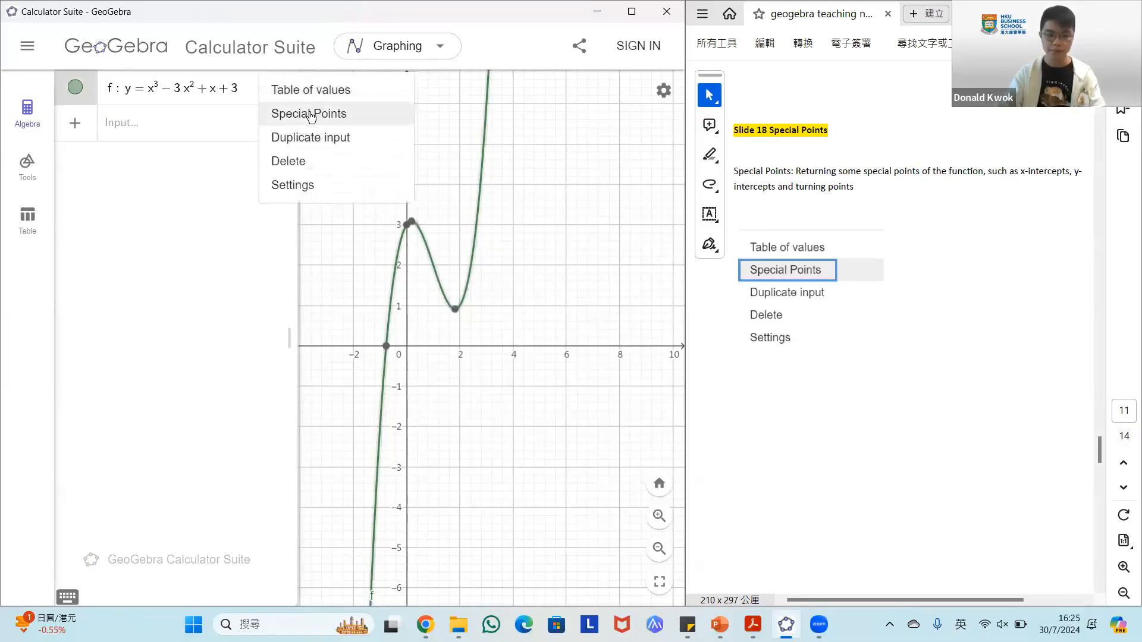
click(309, 114)
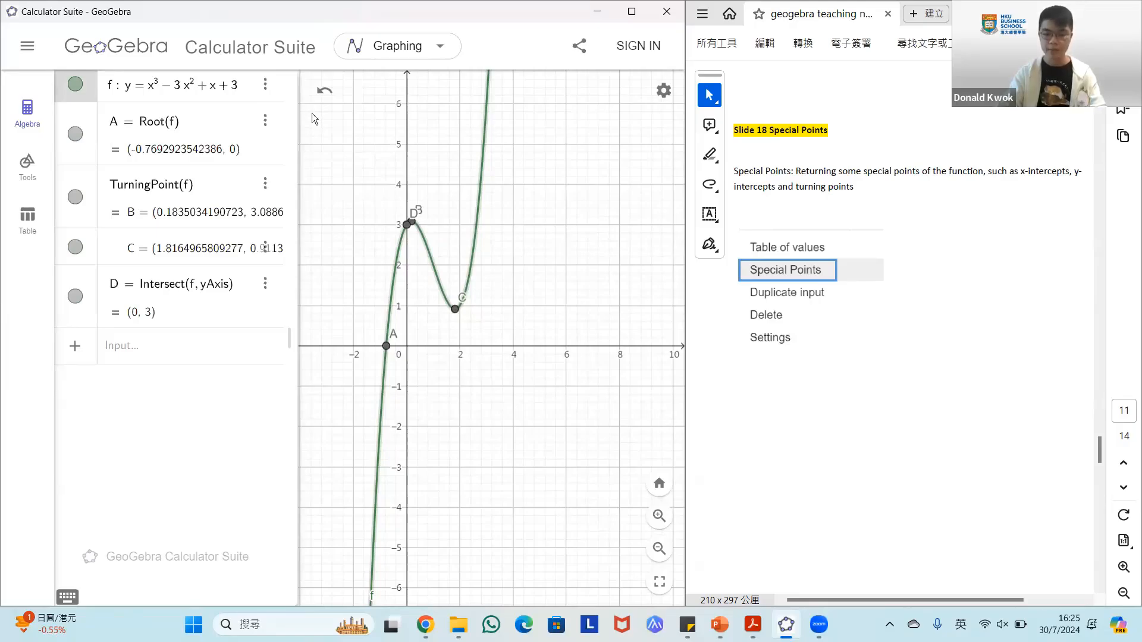
scroll(414, 242, up, 3)
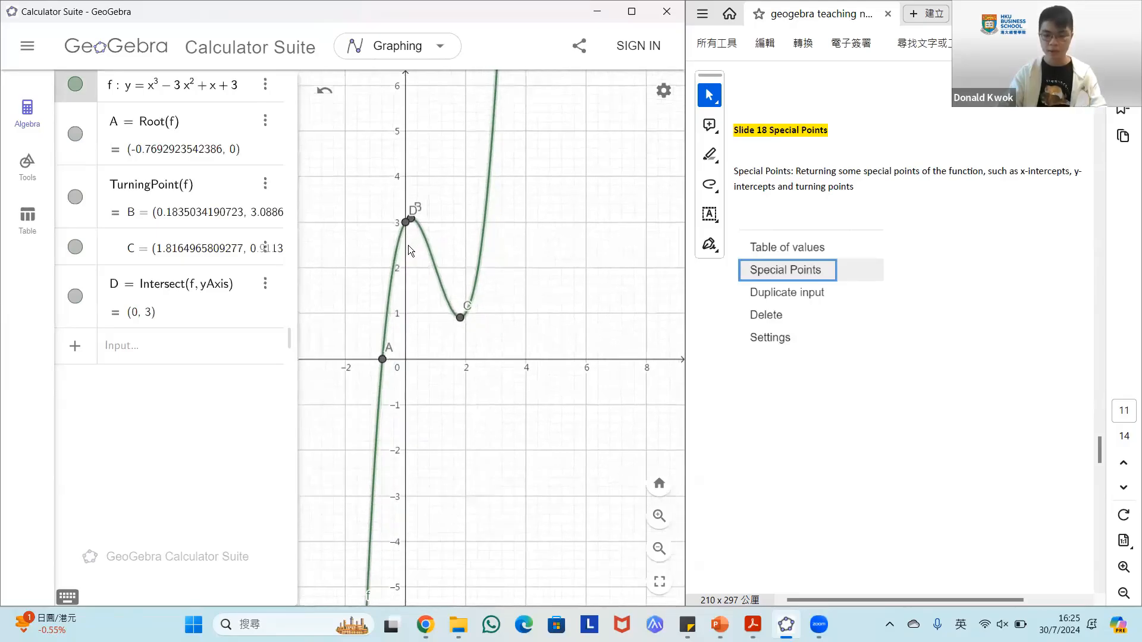
scroll(409, 274, up, 2)
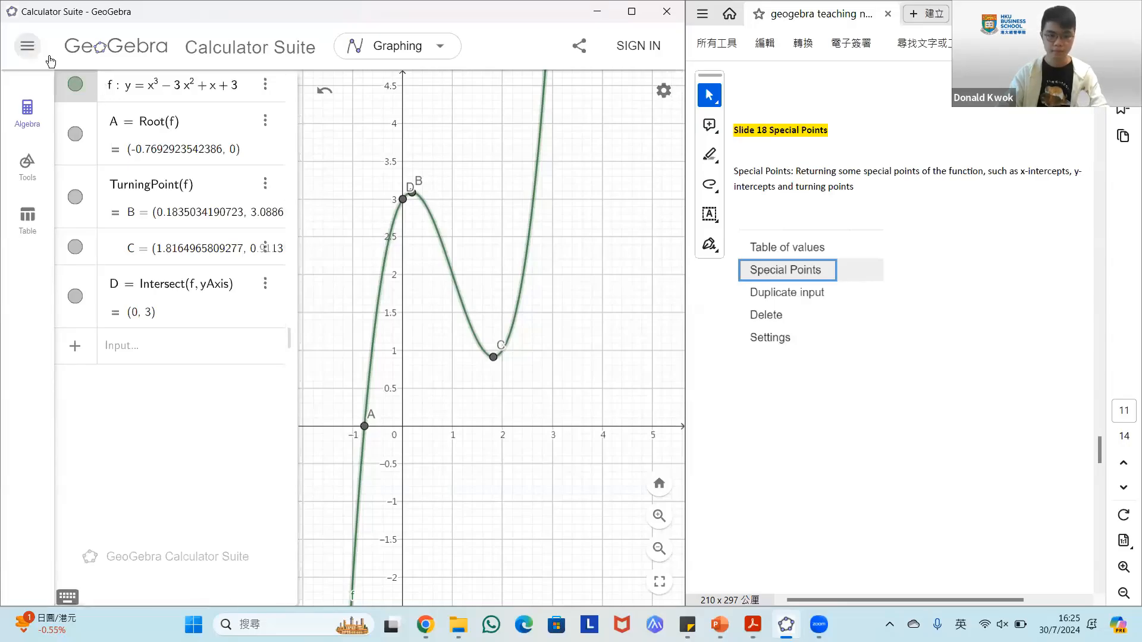
Clear the cubic construction without saving and advance the PDF notes to the Slide 19-20 application problem on maximizing tax revenue
click(27, 46)
click(90, 95)
click(441, 385)
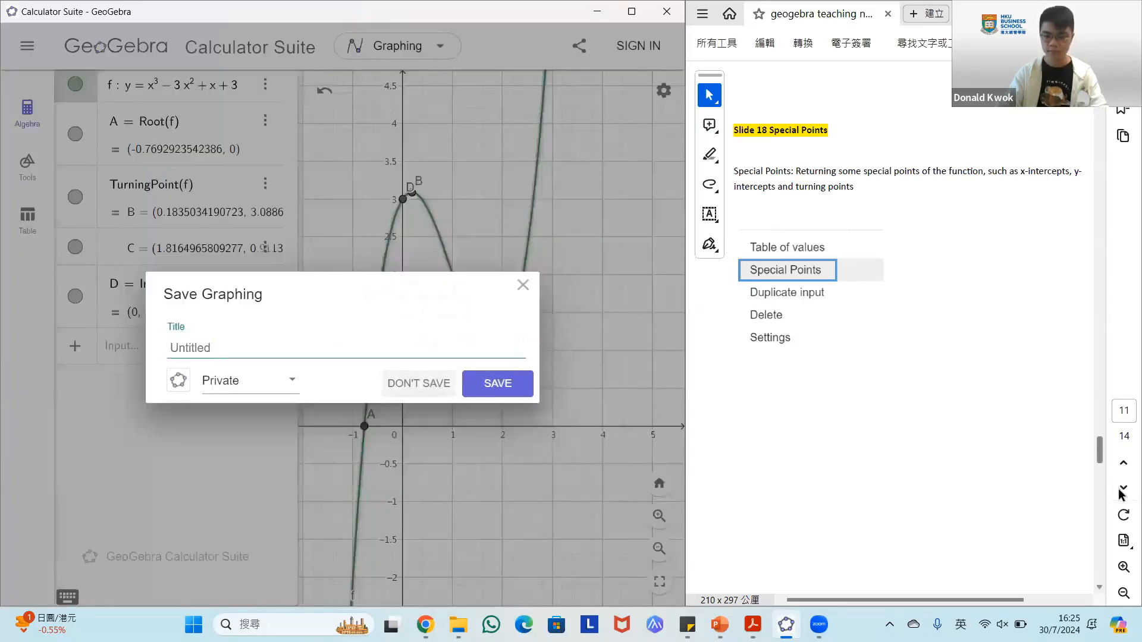
click(1121, 489)
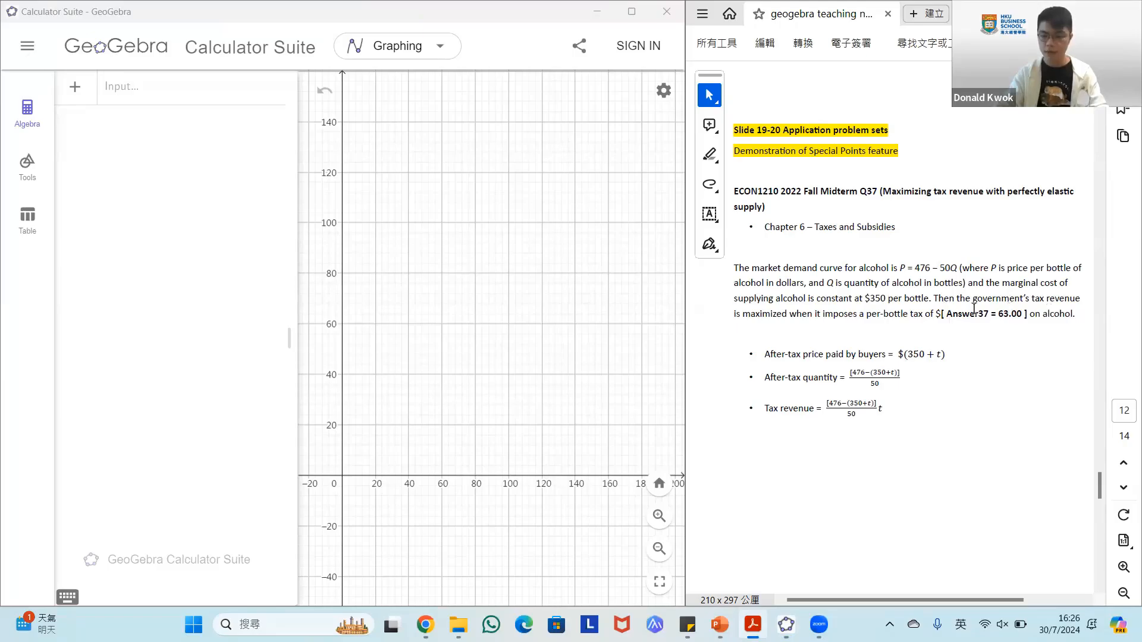
Examine the alcohol tax problem's constant $350 marginal cost and its after-tax price, after-tax quantity and tax revenue formulas by selecting them in the notes
drag(735, 298, 886, 298)
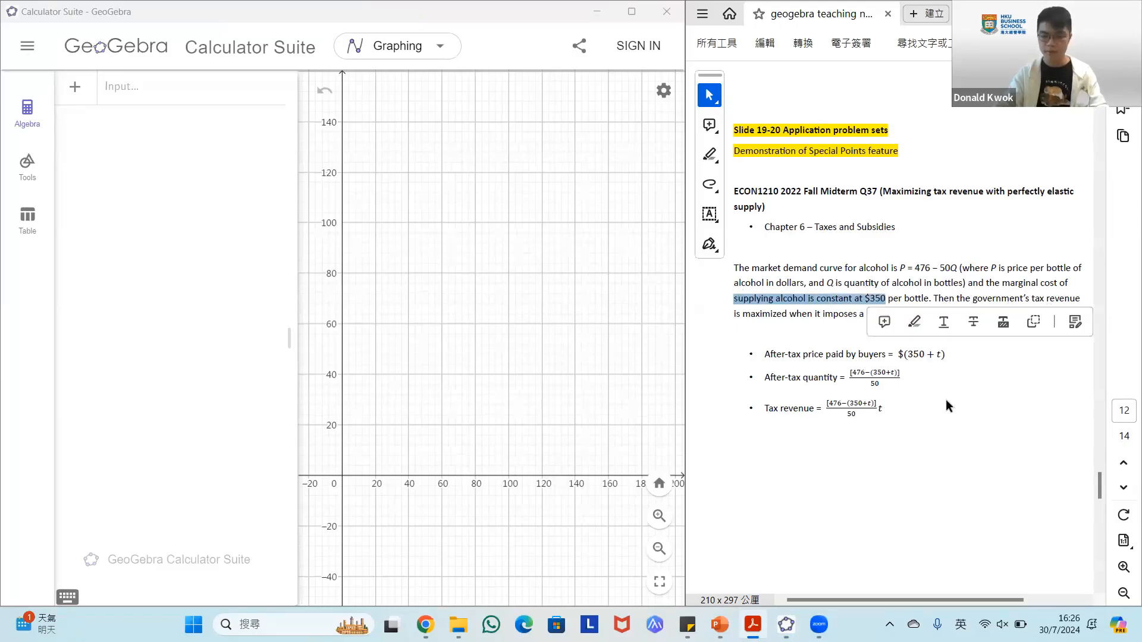
click(967, 442)
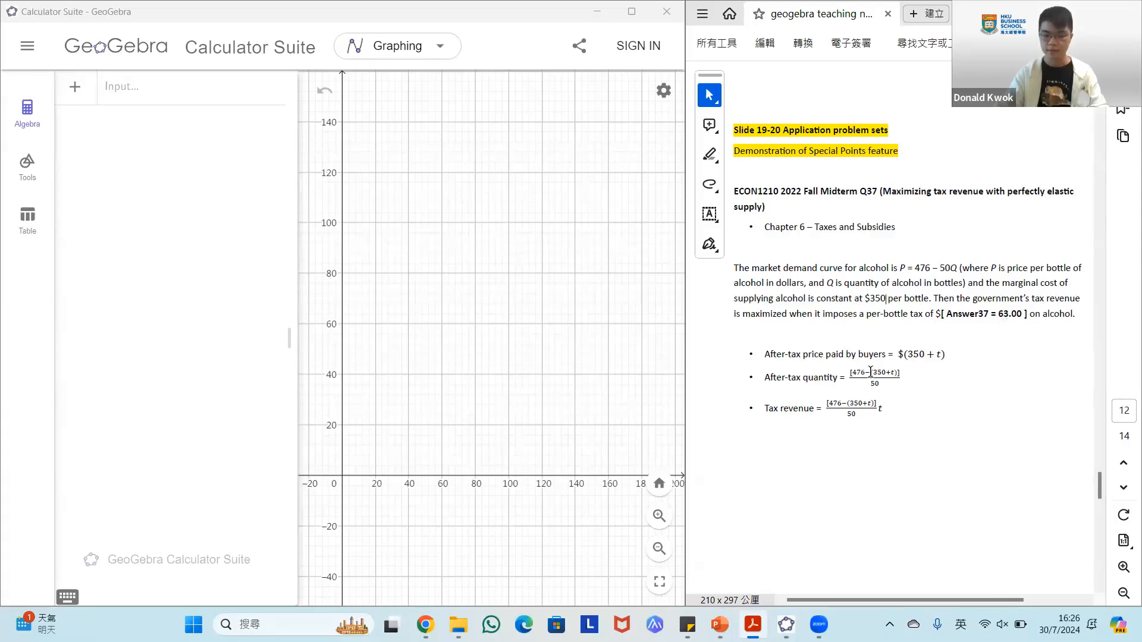
mouse_move(764, 354)
mouse_down()
mouse_move(848, 379)
mouse_move(900, 379)
mouse_move(877, 385)
mouse_up()
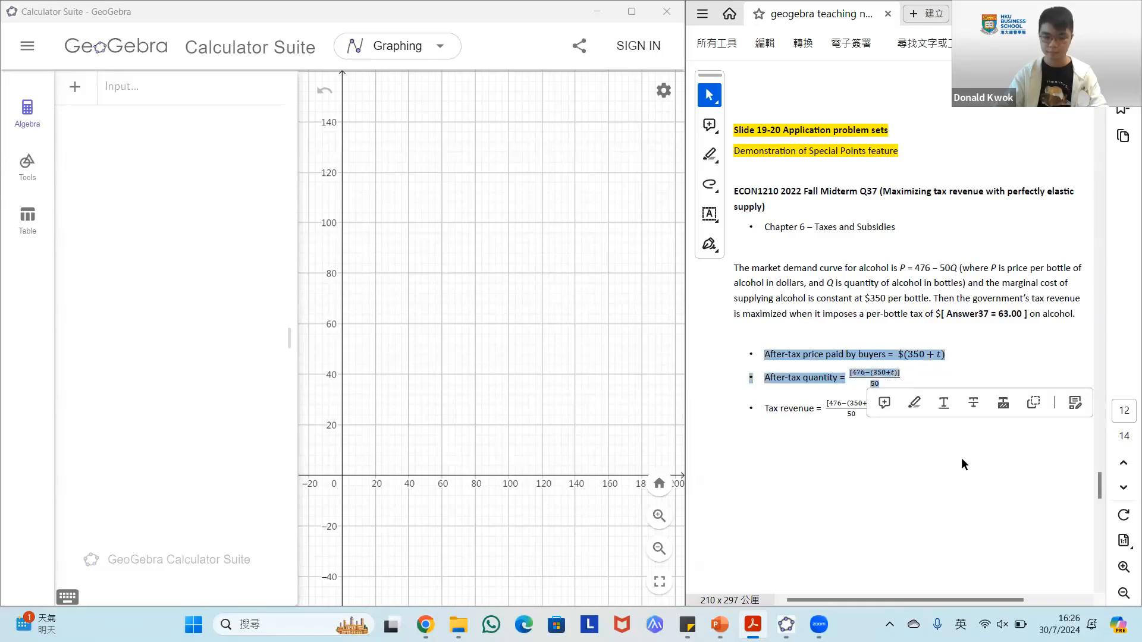
click(956, 496)
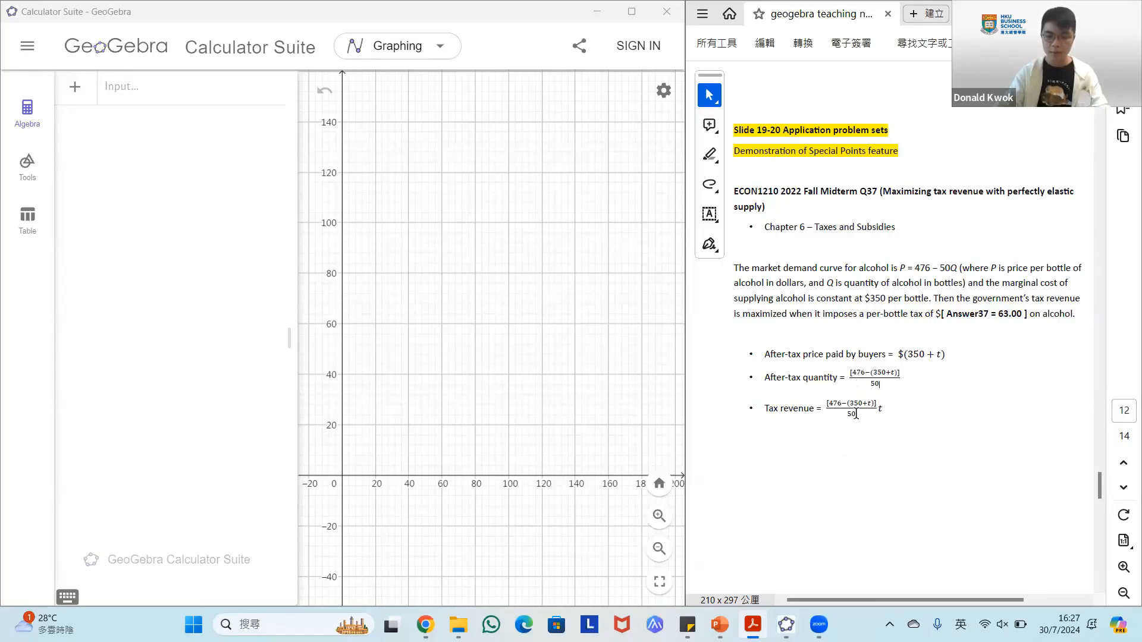
drag(849, 373, 880, 384)
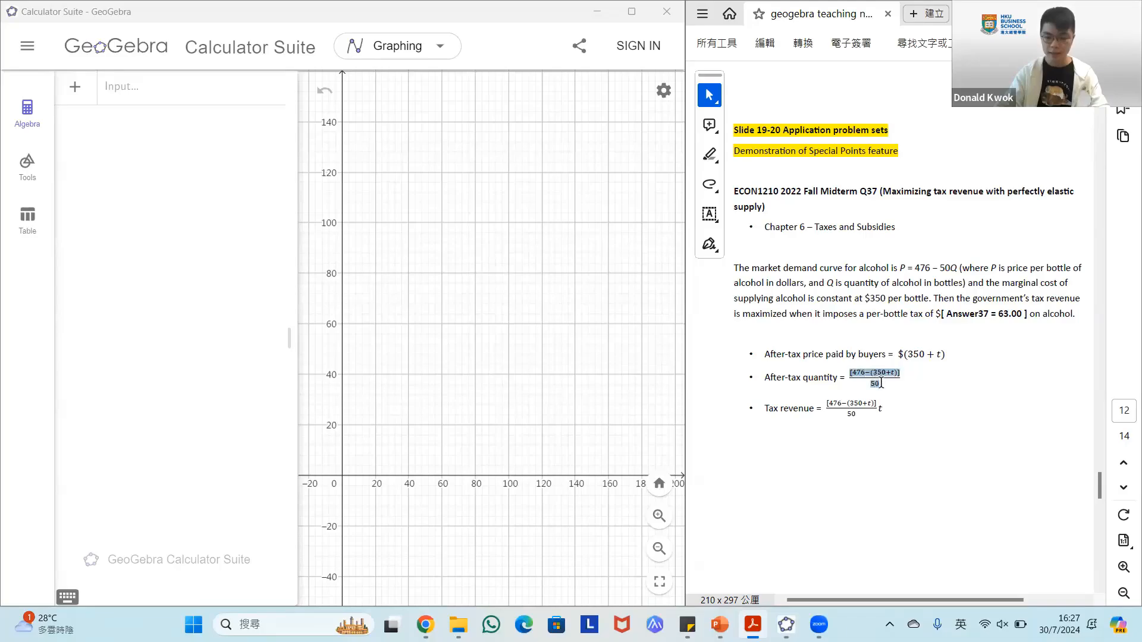
click(827, 439)
drag(765, 409, 884, 416)
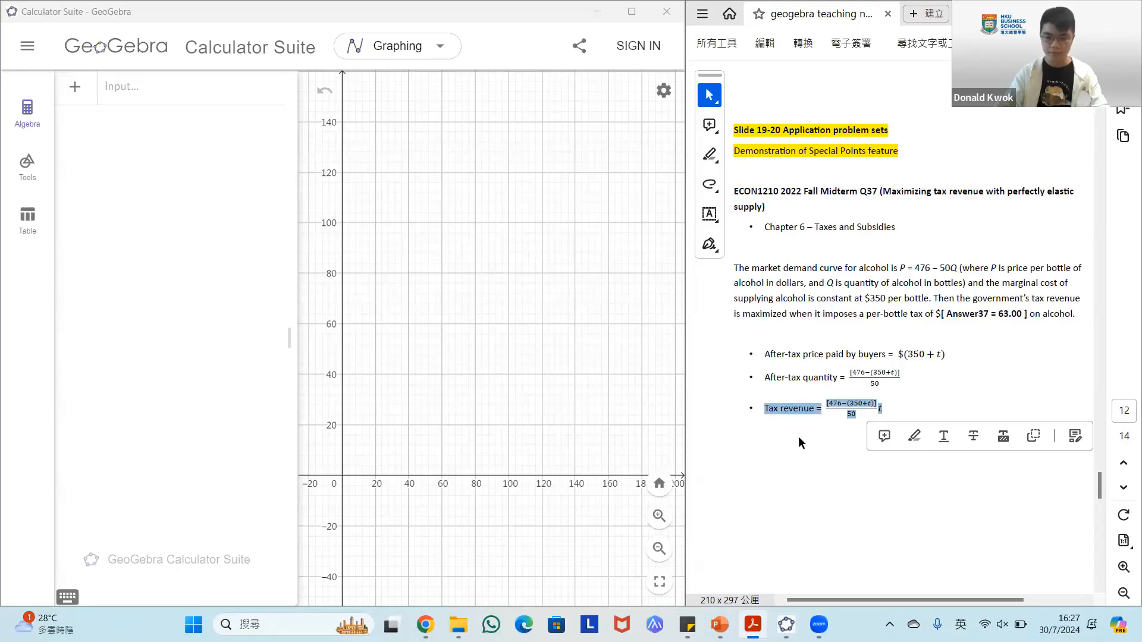
Plot the tax revenue function (476 − (350 + x))/50 · x, using x for the per-bottle tax
click(152, 93)
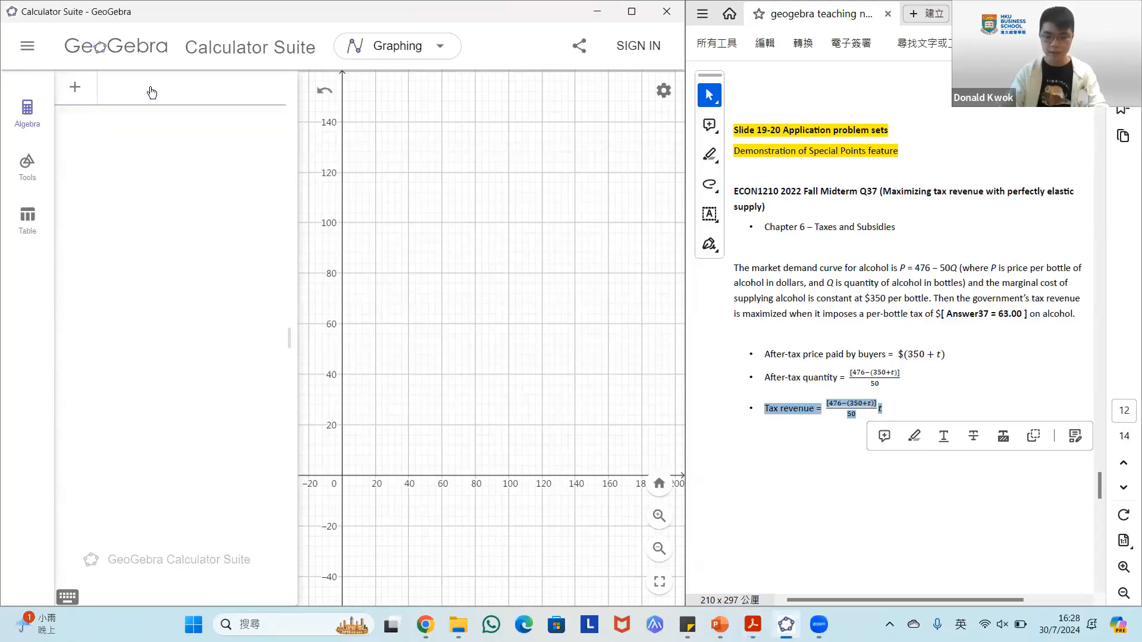
text((476-)
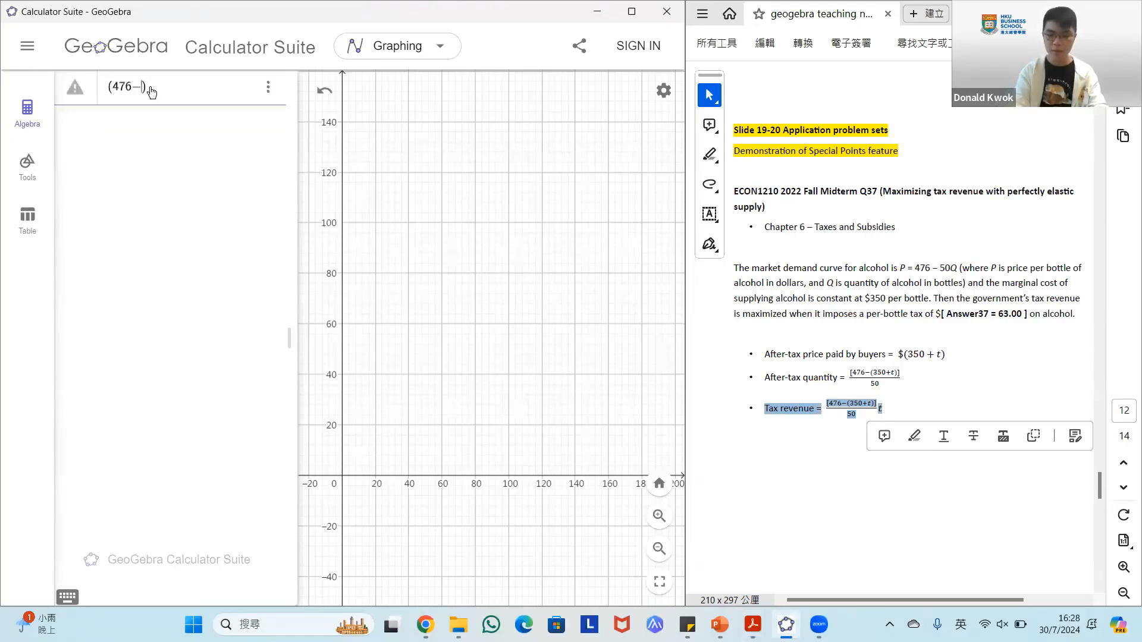
text((35)
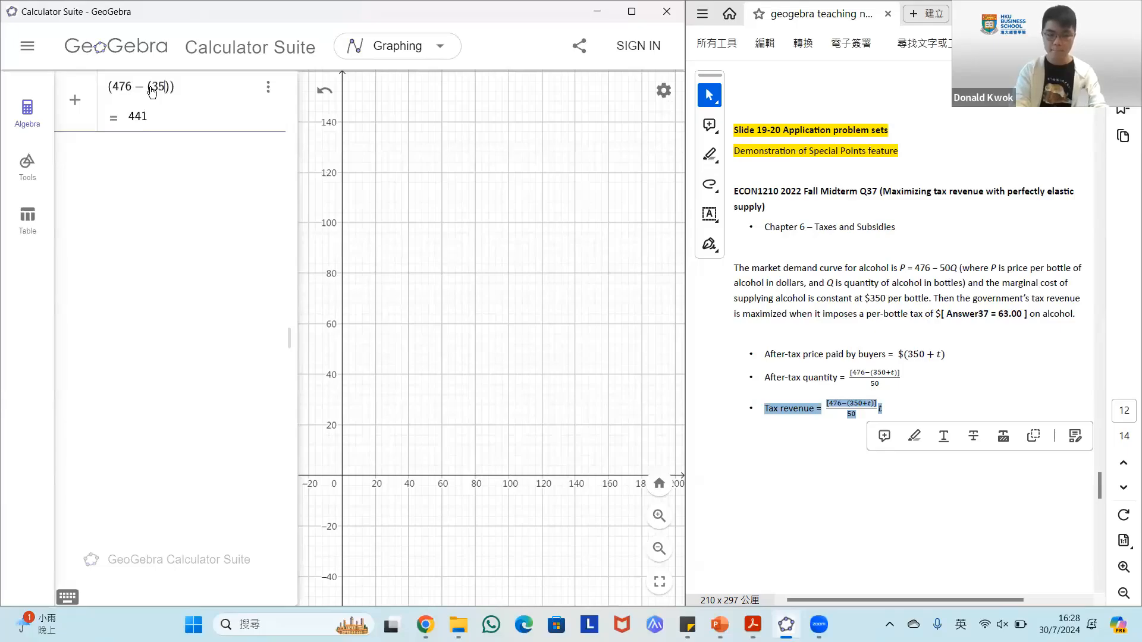
text(0+x)
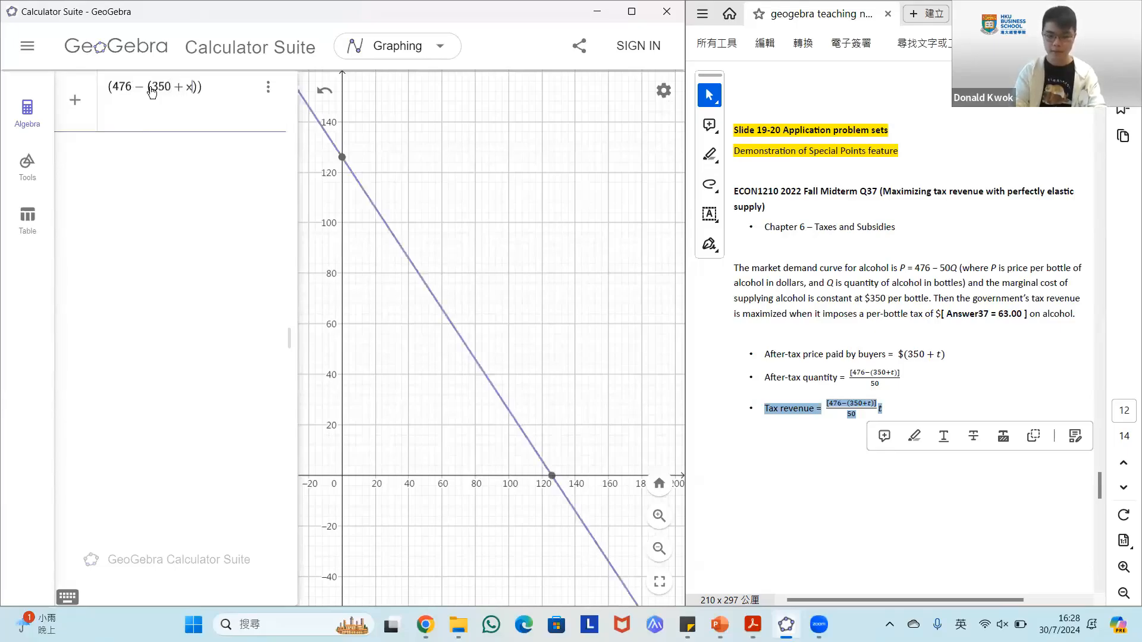
text(/50)
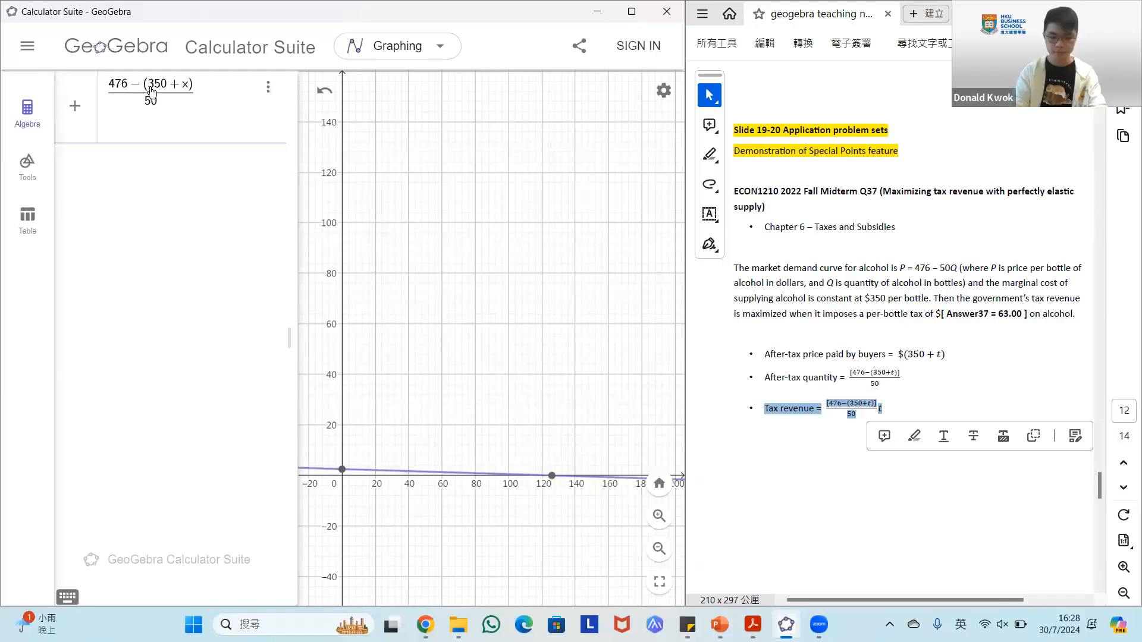
key(Right)
text(*x)
key(Return)
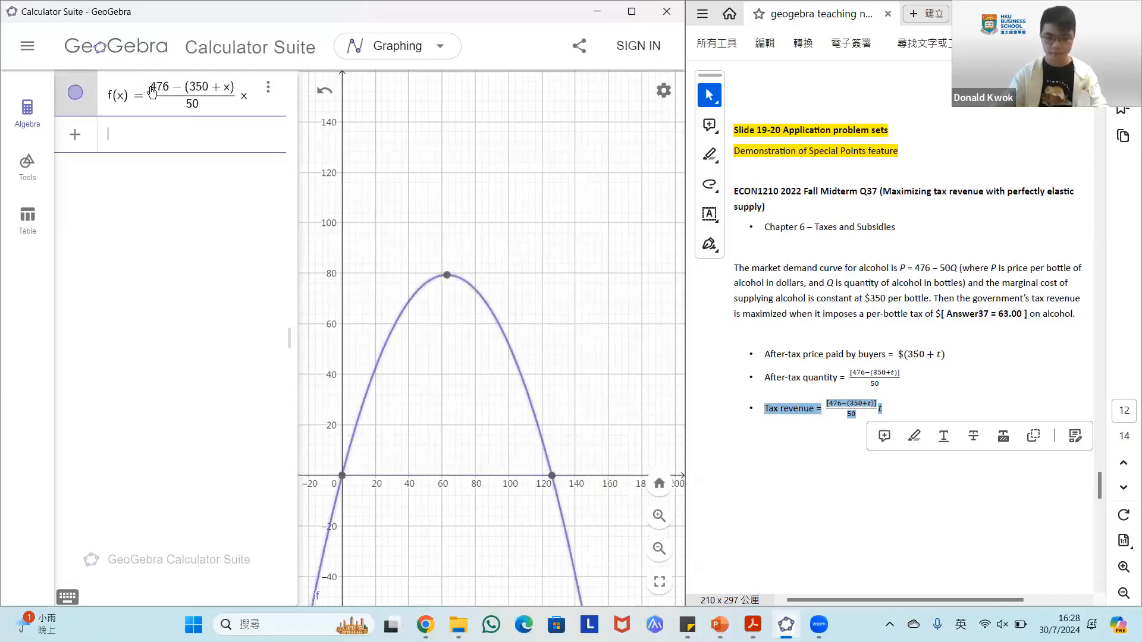
Generate the Special Points of the tax revenue curve to find its roots, turning point and y-intercept
drag(444, 244, 444, 227)
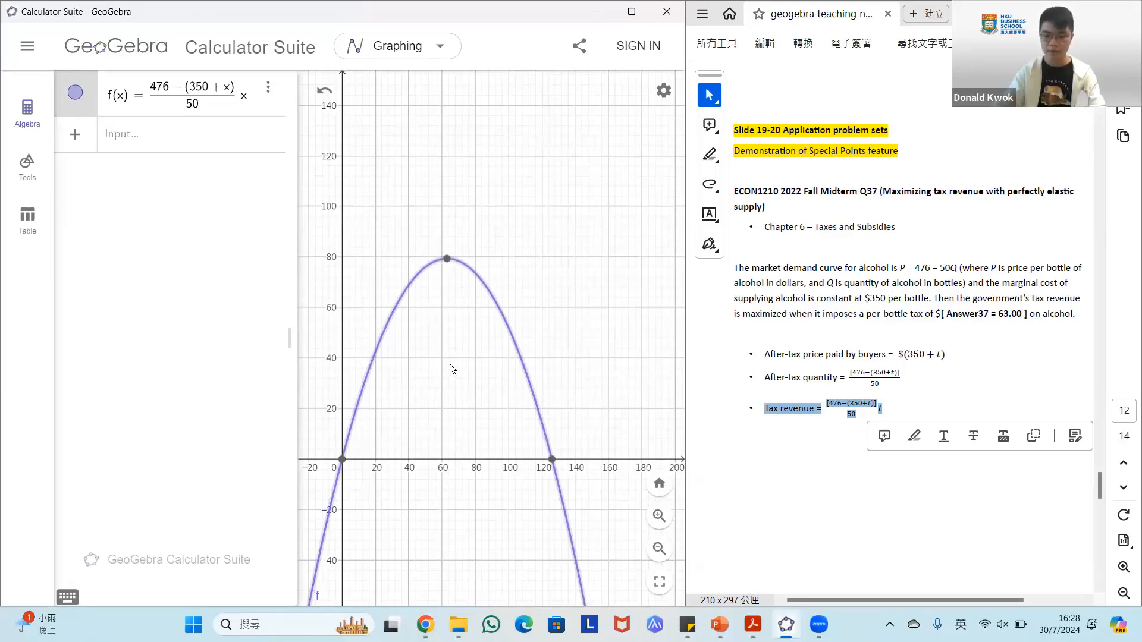
click(268, 87)
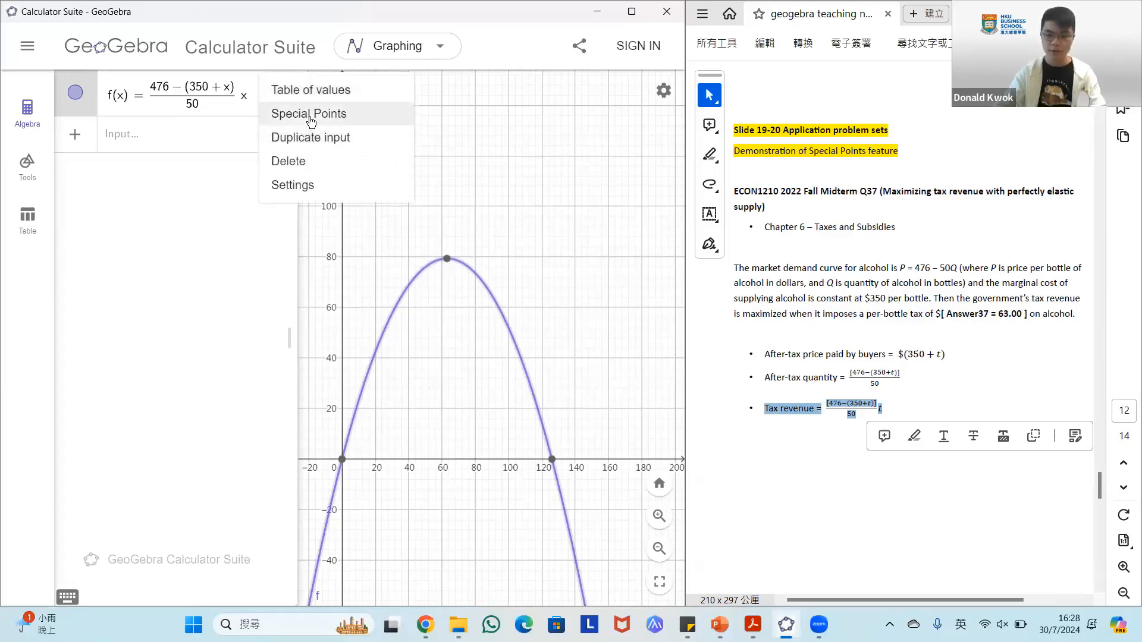
click(309, 117)
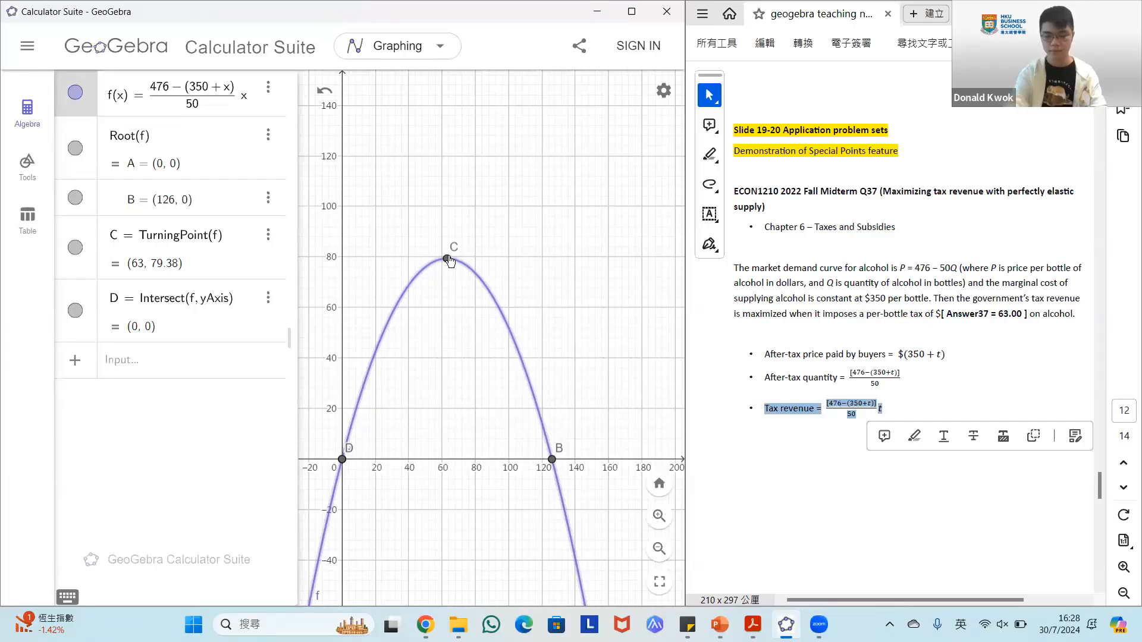
Clear the tax revenue construction without saving and advance the PDF notes to the Slide 21 page on simple calculations in the algebra panel
click(27, 46)
click(81, 94)
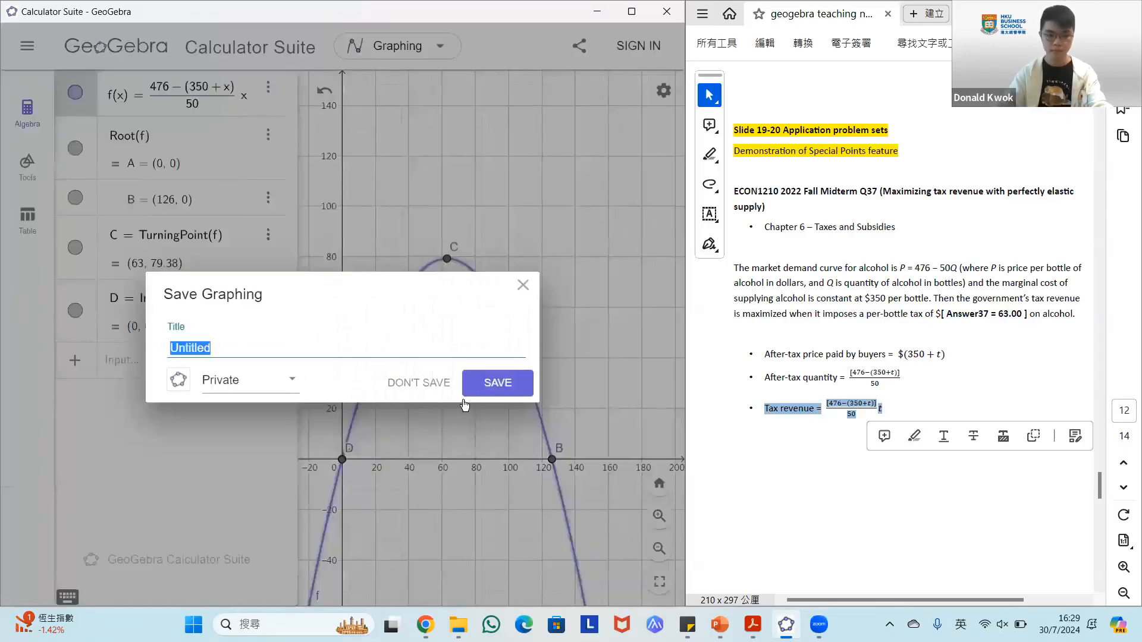
click(428, 384)
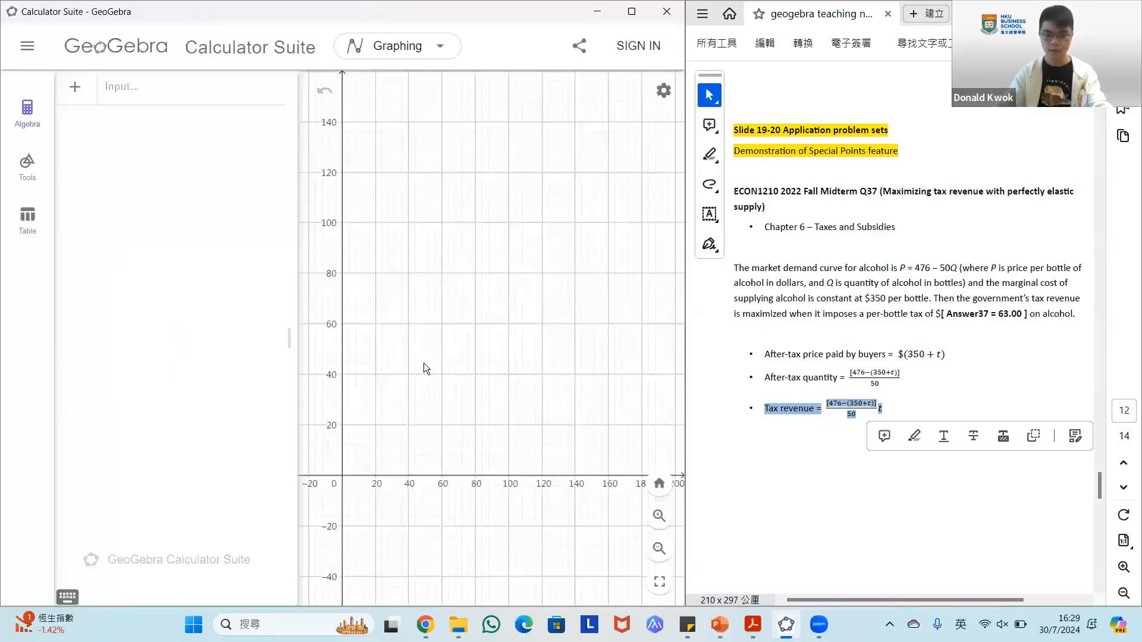
click(1123, 488)
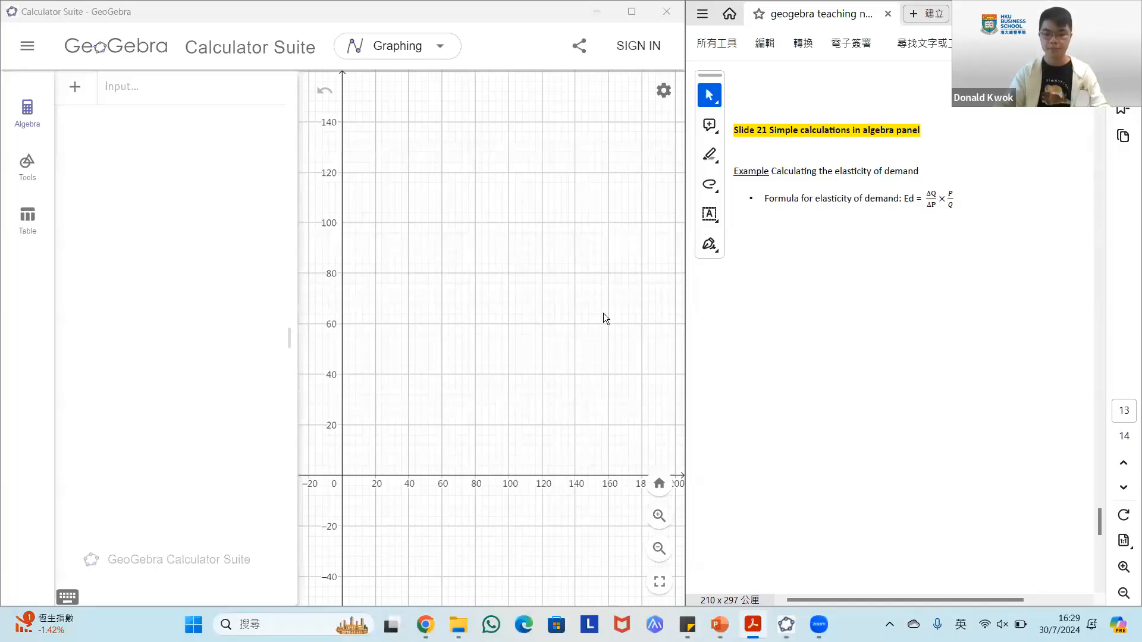
Plot the demand line y = 100 − 2x and the supply line y = 2.5x
click(146, 103)
text(y=100)
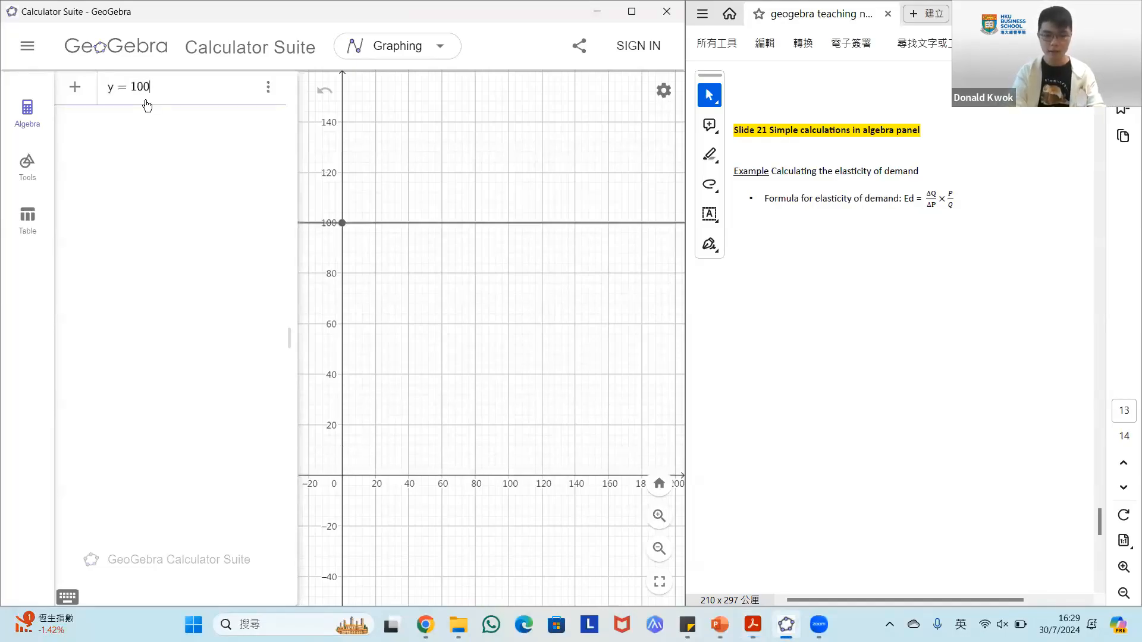
text(-2x)
key(Return)
text(y = )
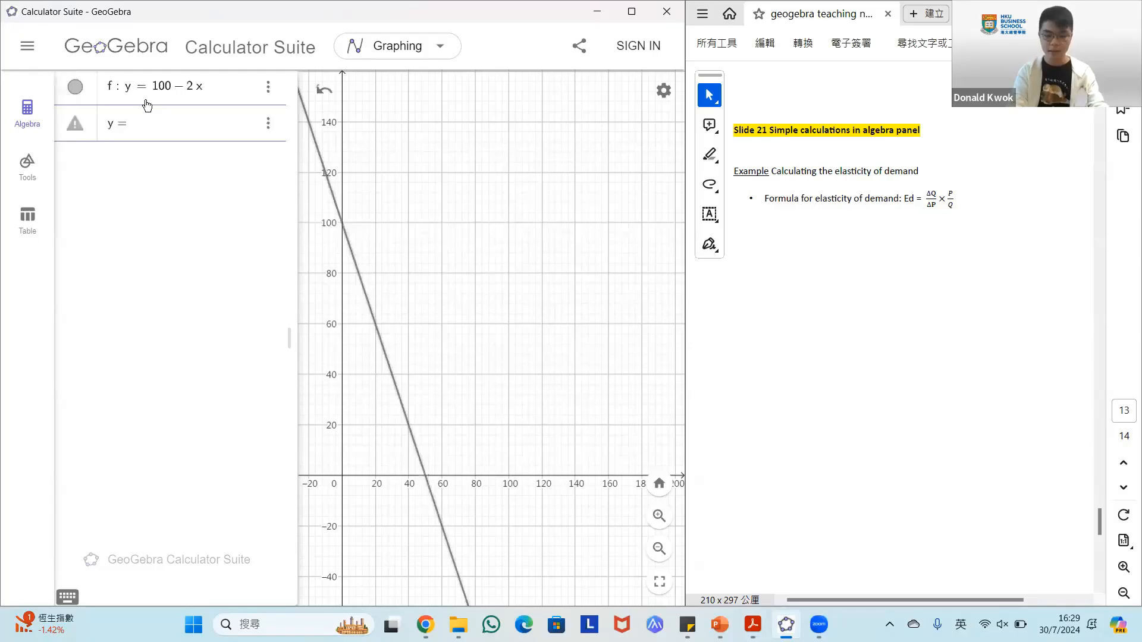
text(2.5x)
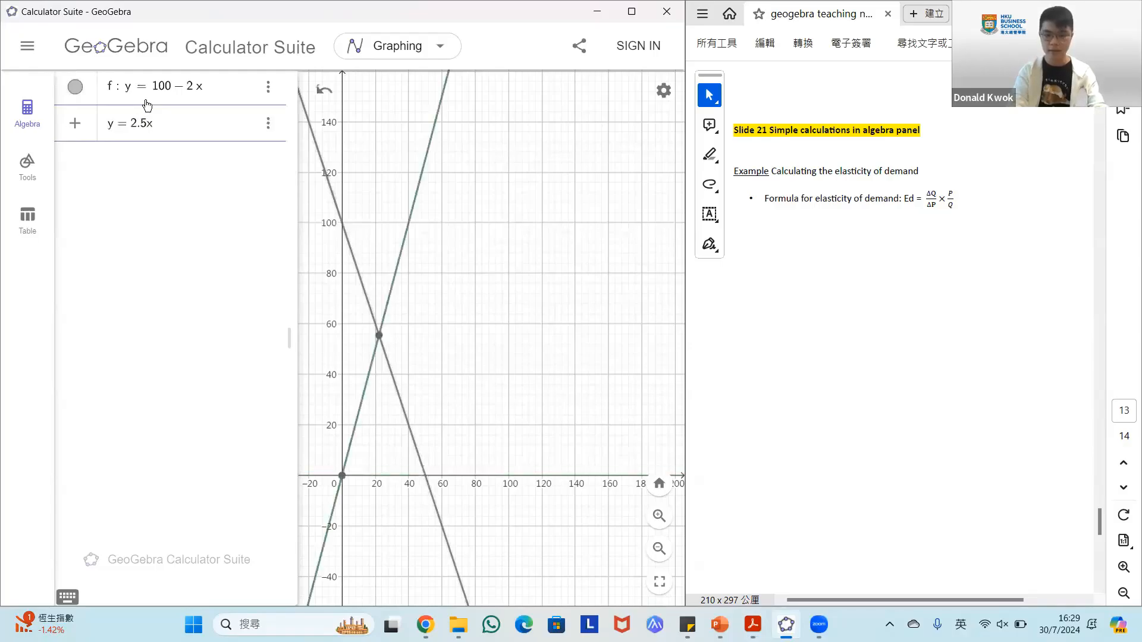
key(Return)
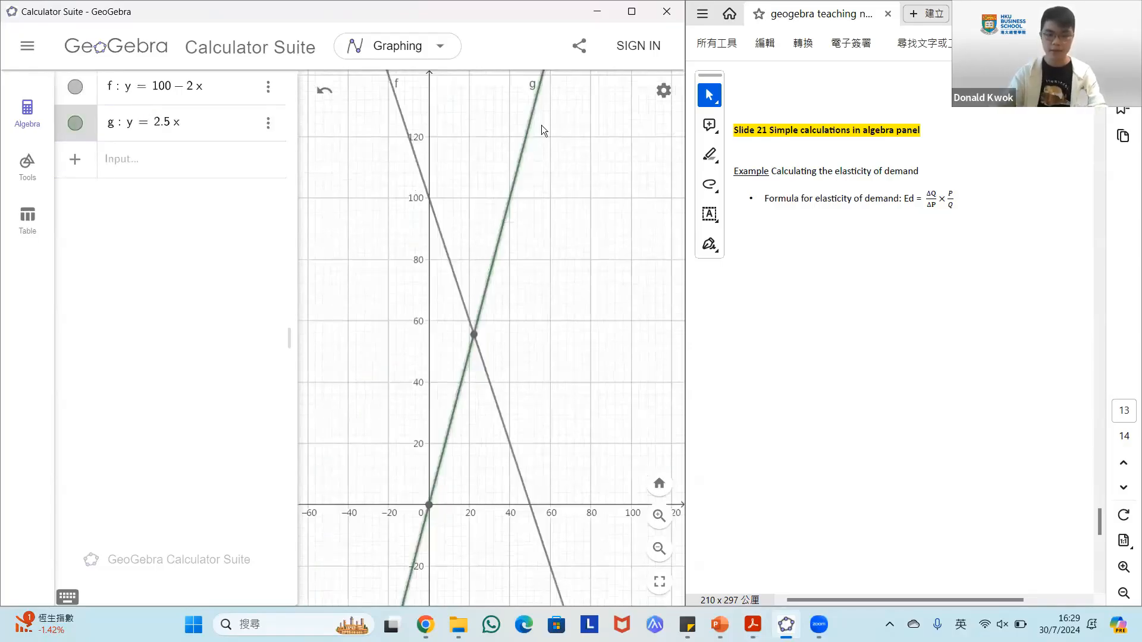
Create the intersection point of the demand and supply lines, and return to the algebra view
click(22, 183)
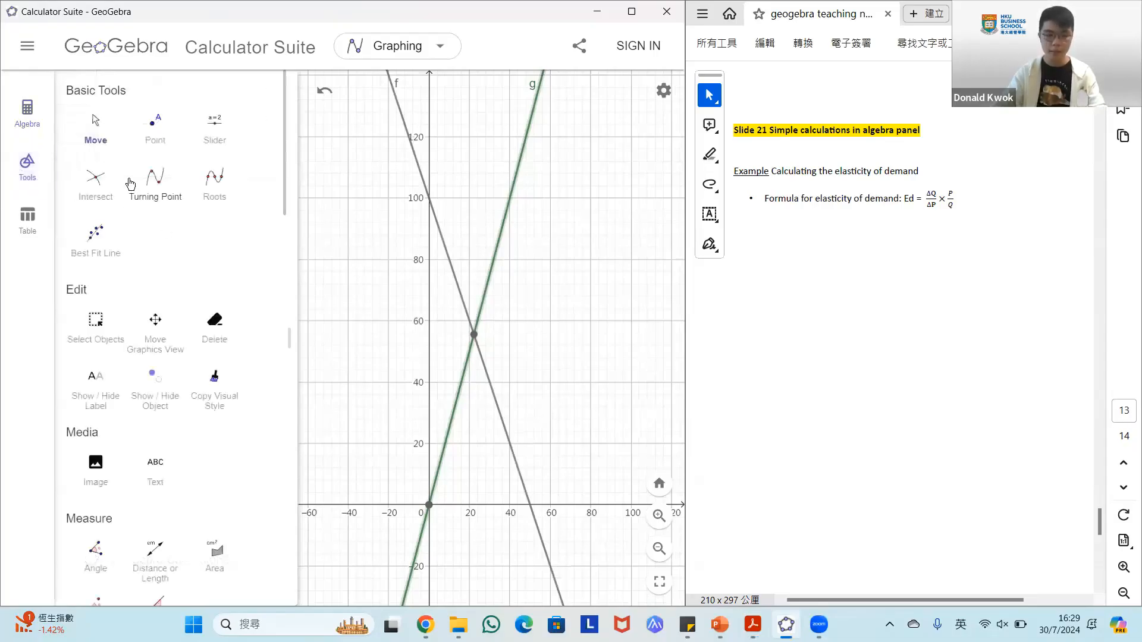
click(474, 334)
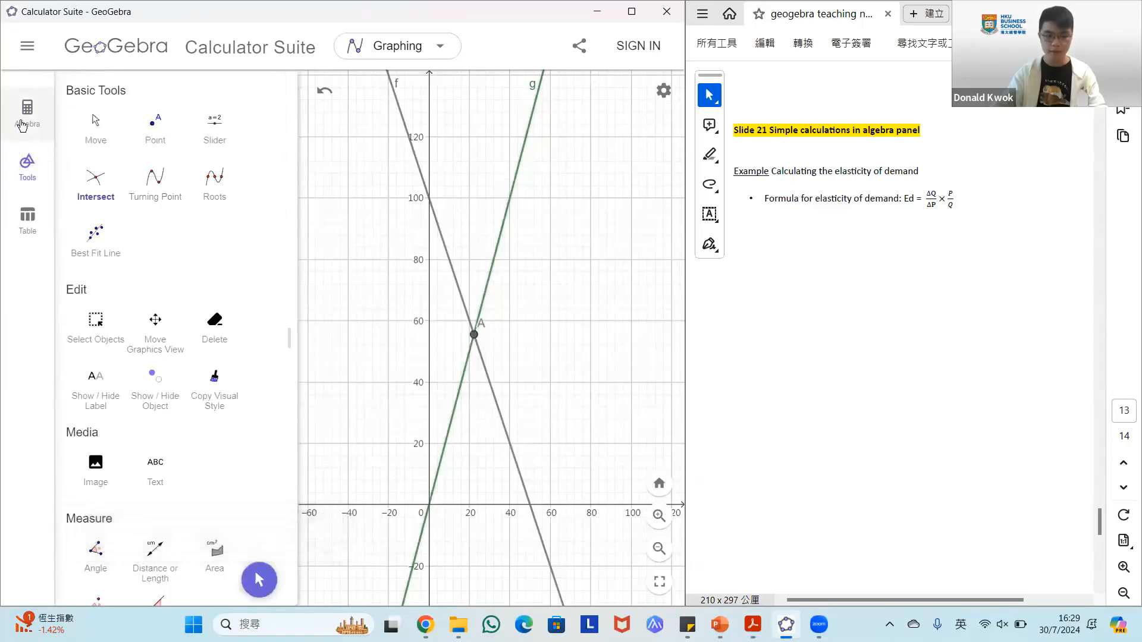
click(22, 125)
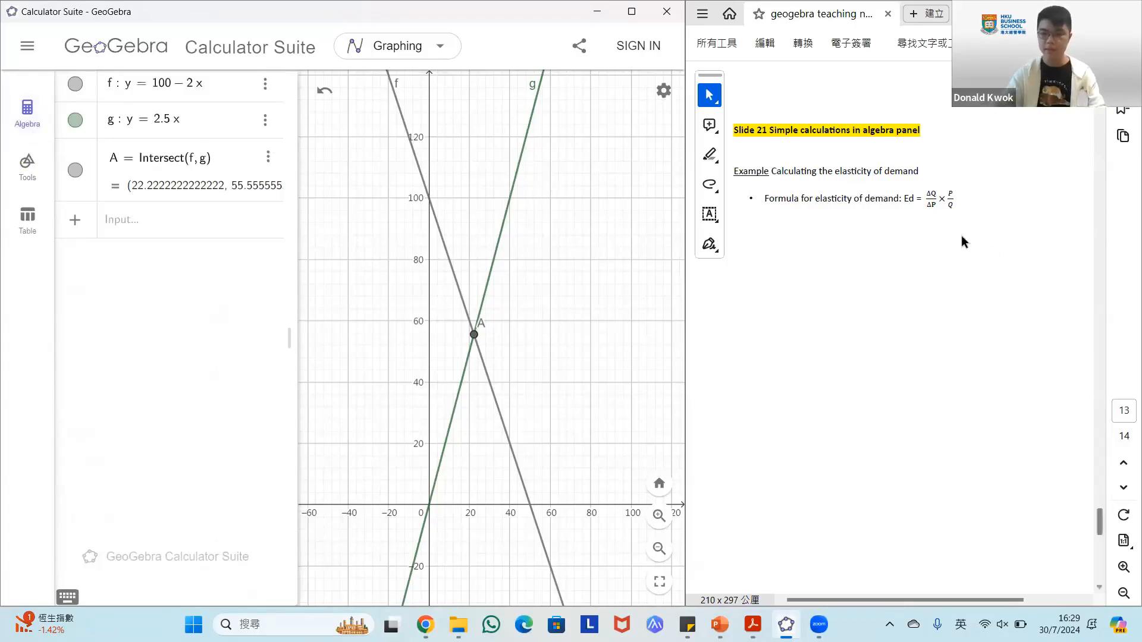
Calculate the elasticity of demand at intersection A by defining Ed = 1/(−2) · y(A)/x(A), following the formula in the notes
drag(901, 201, 952, 205)
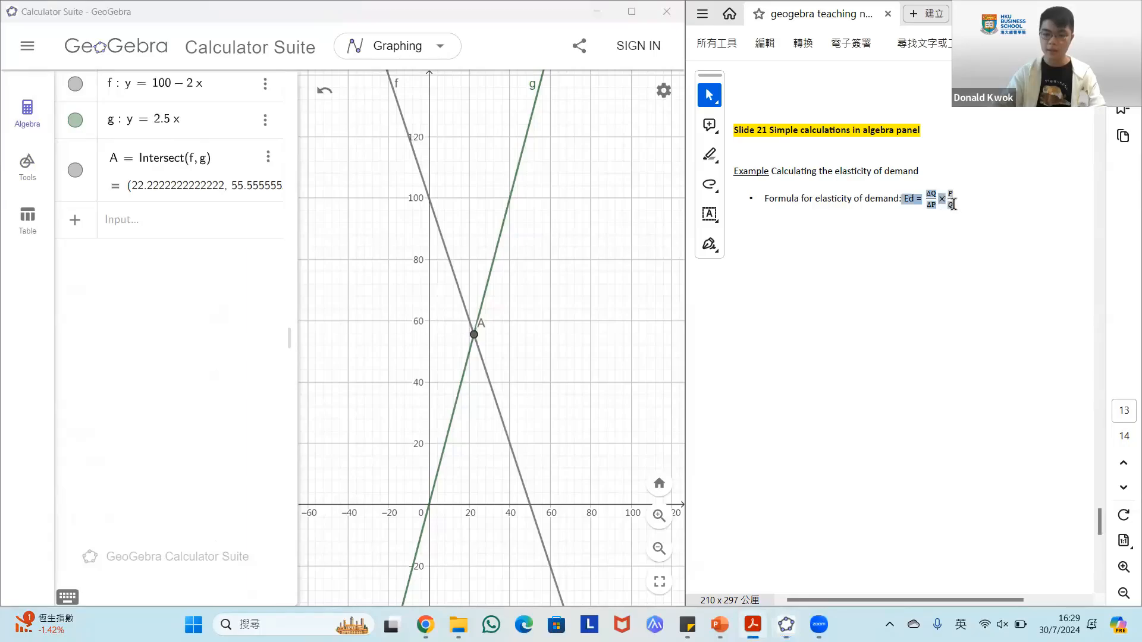
click(975, 287)
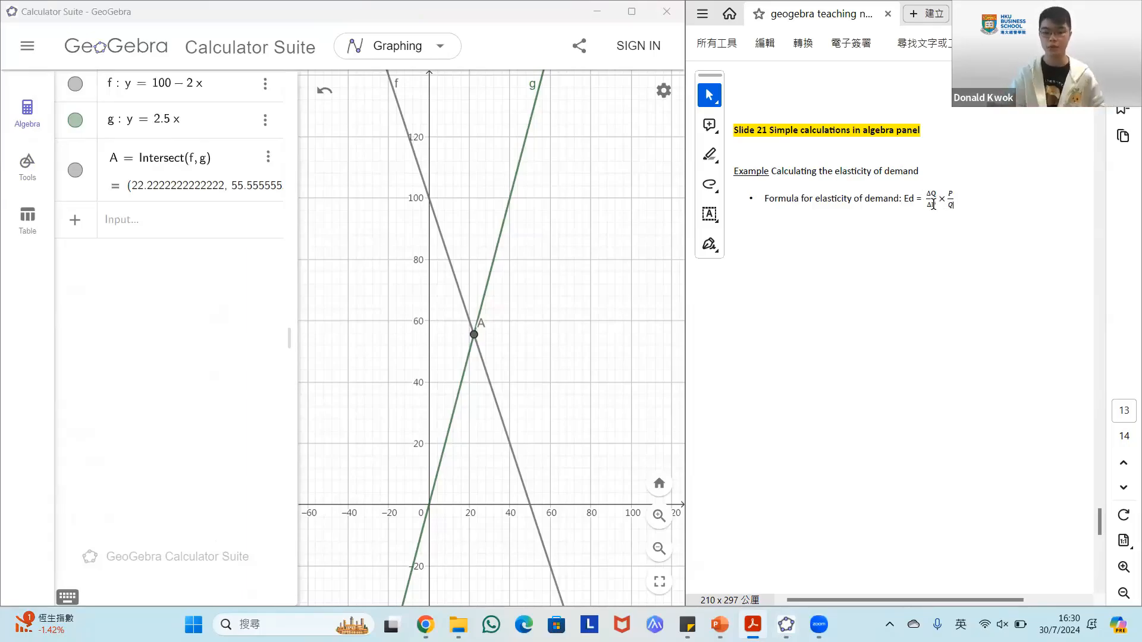
click(187, 230)
text(Ed = )
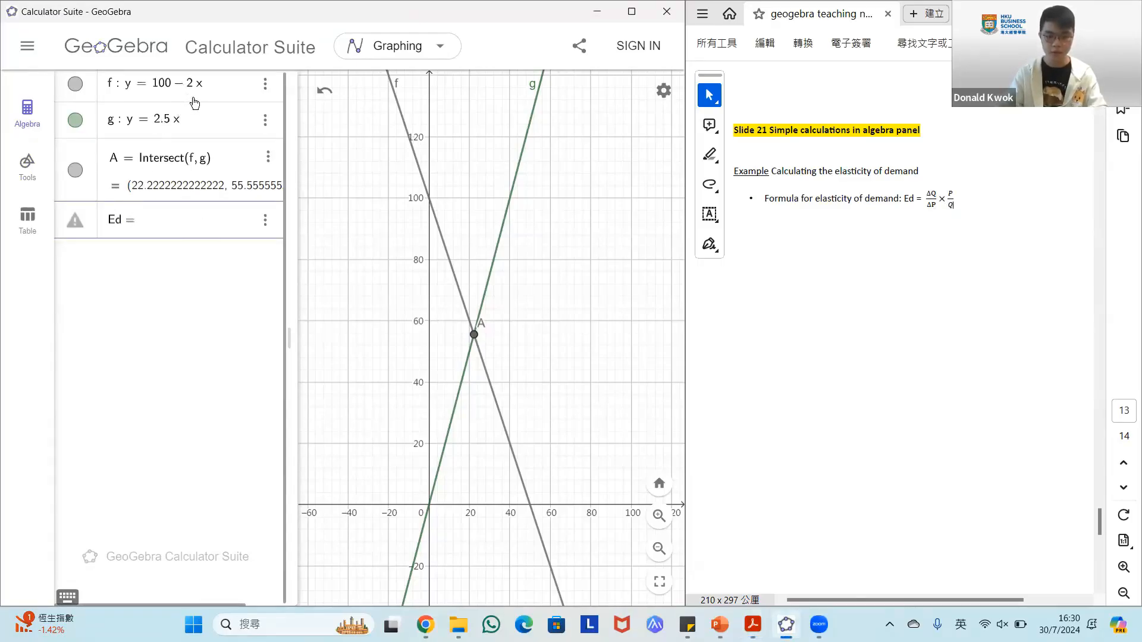
text(1/-2)
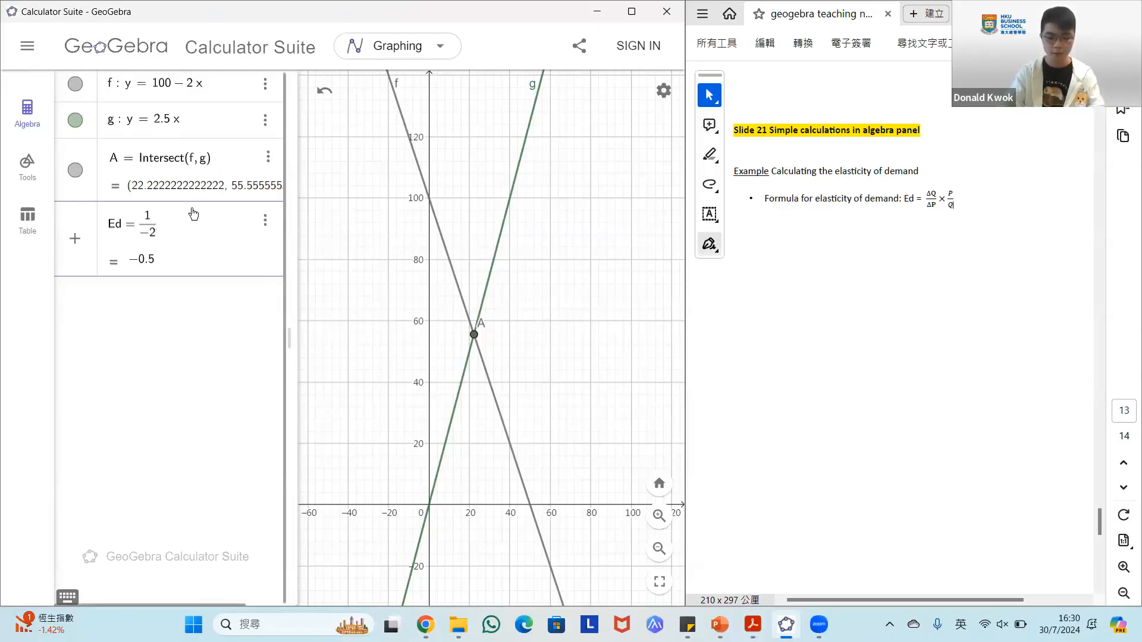
text(y(A))
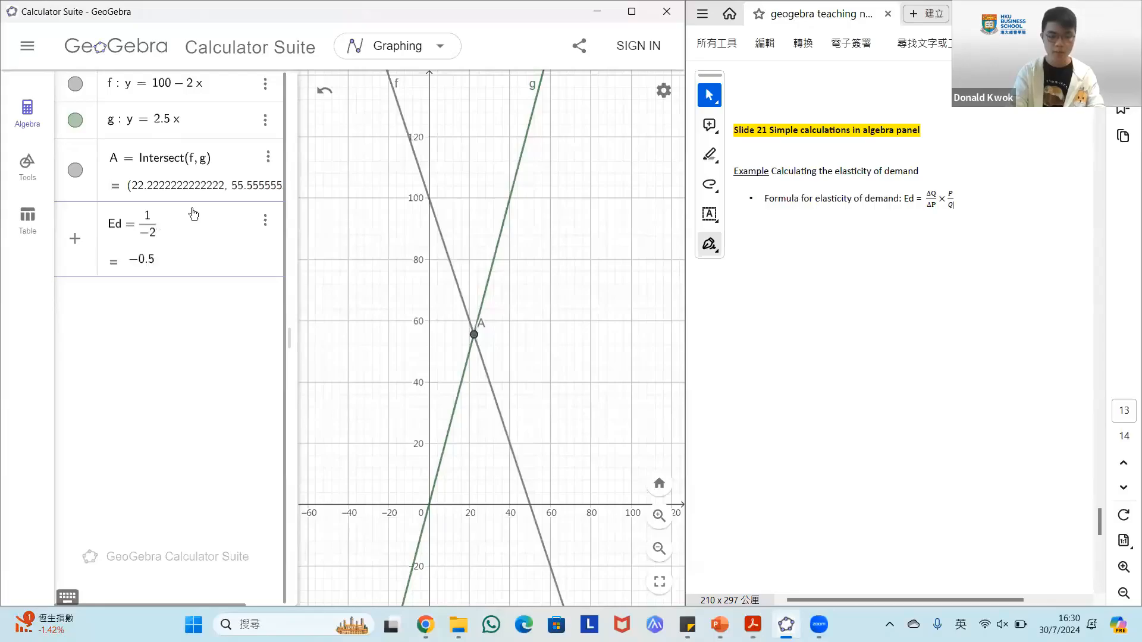
text(/x(A))
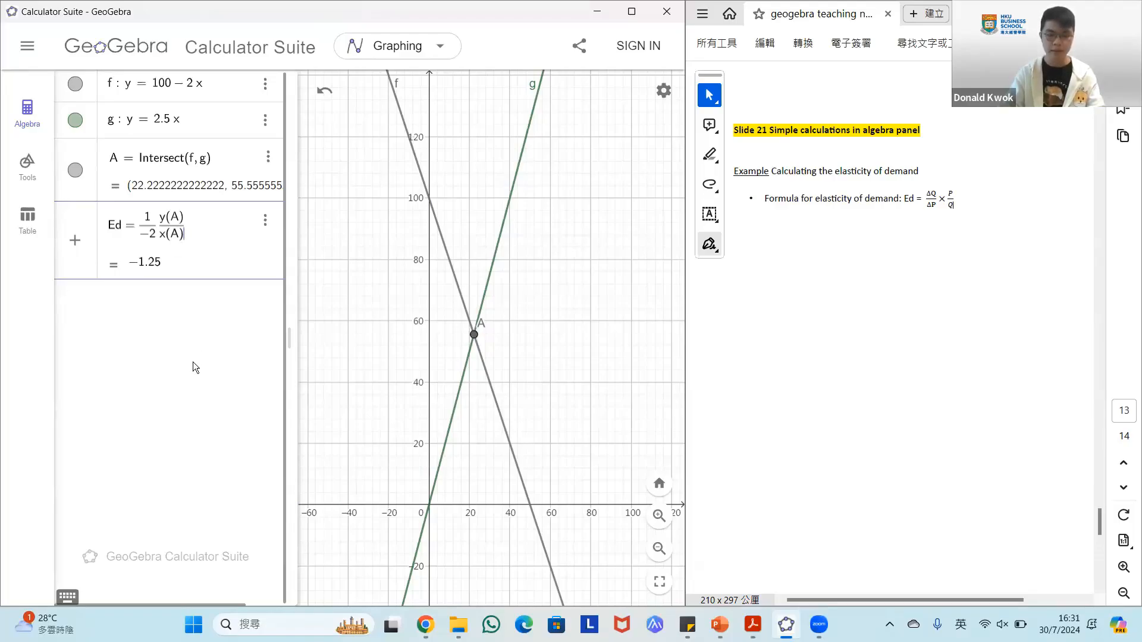
click(323, 284)
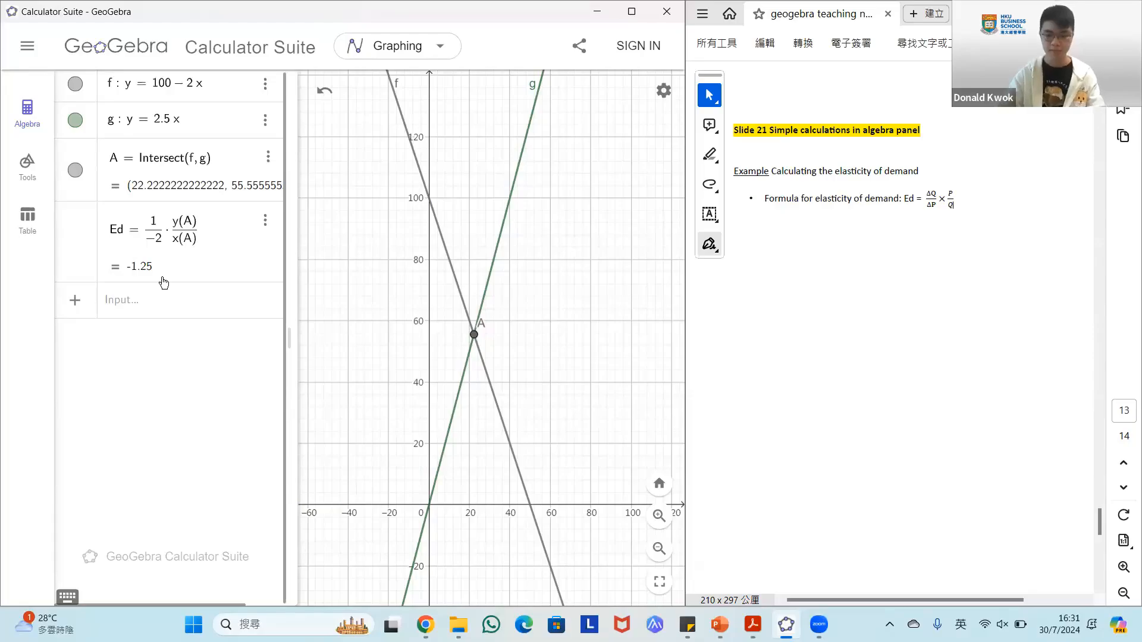
Clear the elasticity construction without saving and advance the PDF notes to the Slide 22 page on GeoGebra settings
click(28, 46)
click(89, 92)
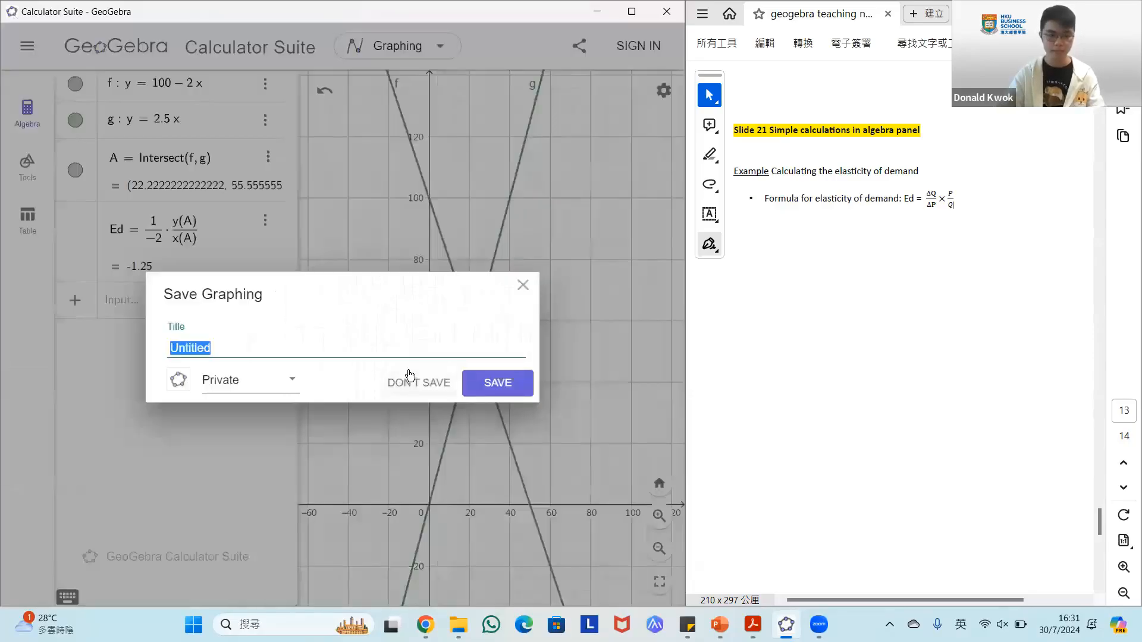
click(411, 375)
click(1121, 489)
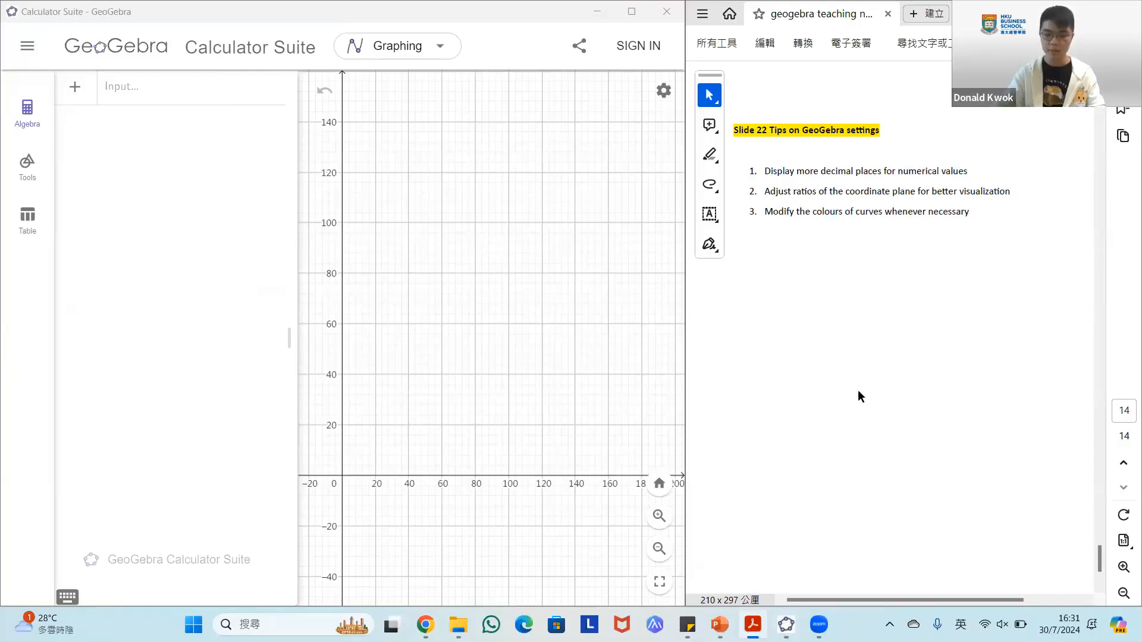
Examine the decimal-place and significant-figure rounding options in the global settings without choosing a different one
click(663, 90)
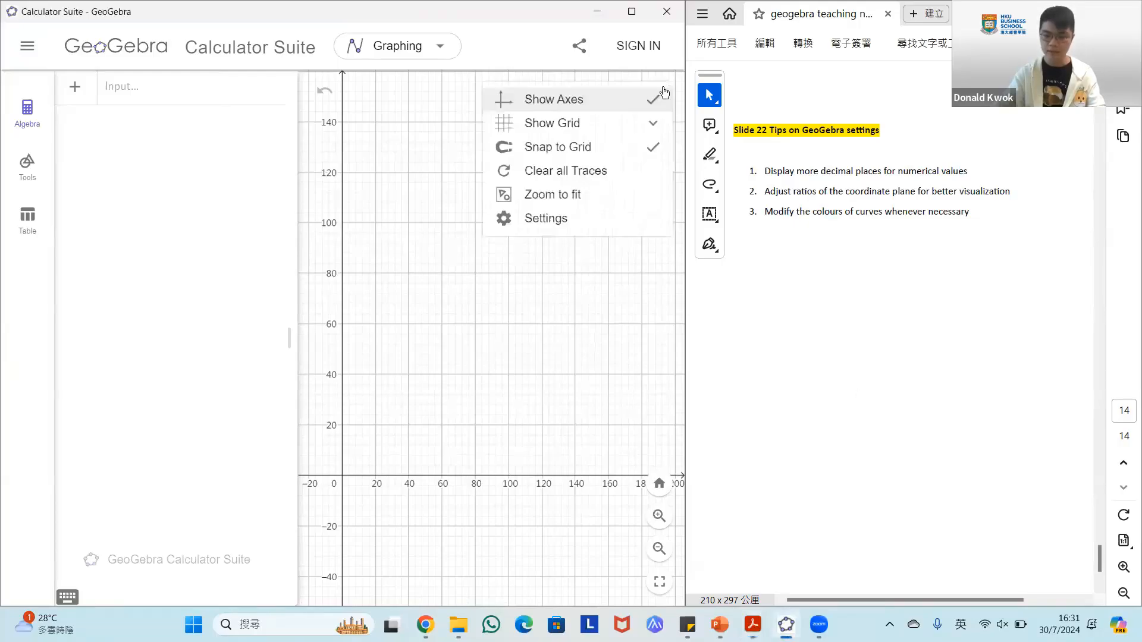
click(565, 219)
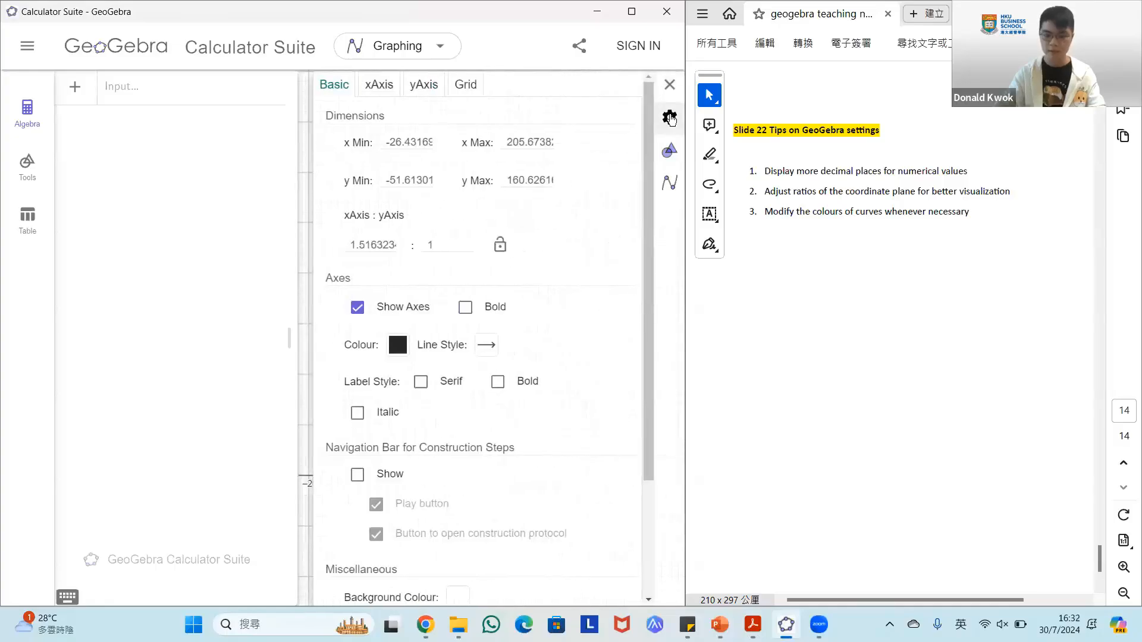
click(671, 119)
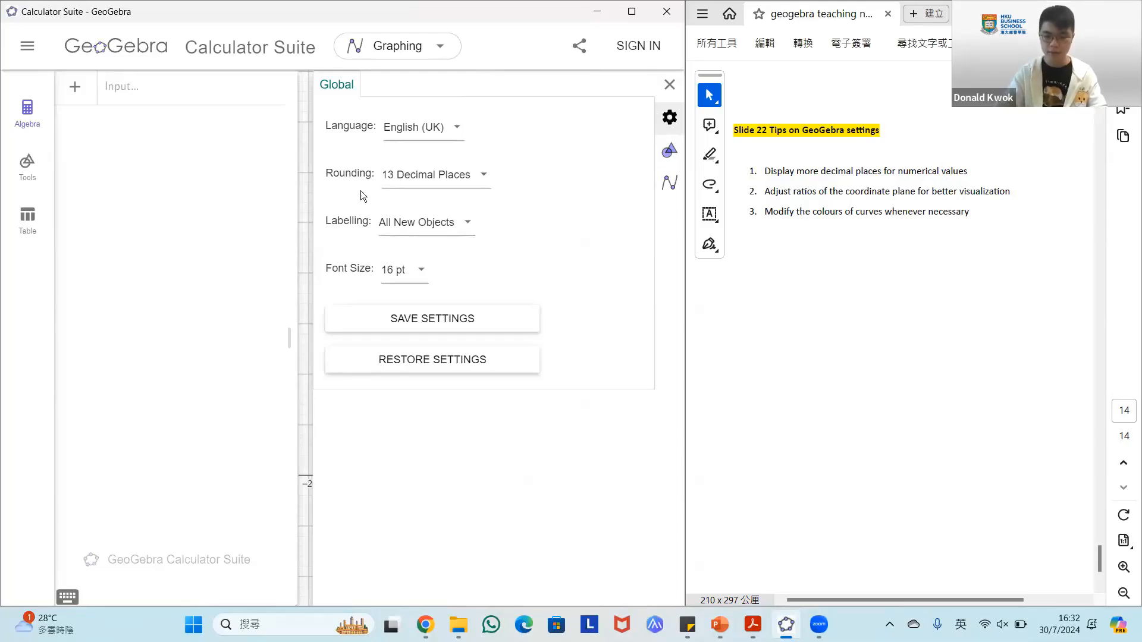
click(426, 184)
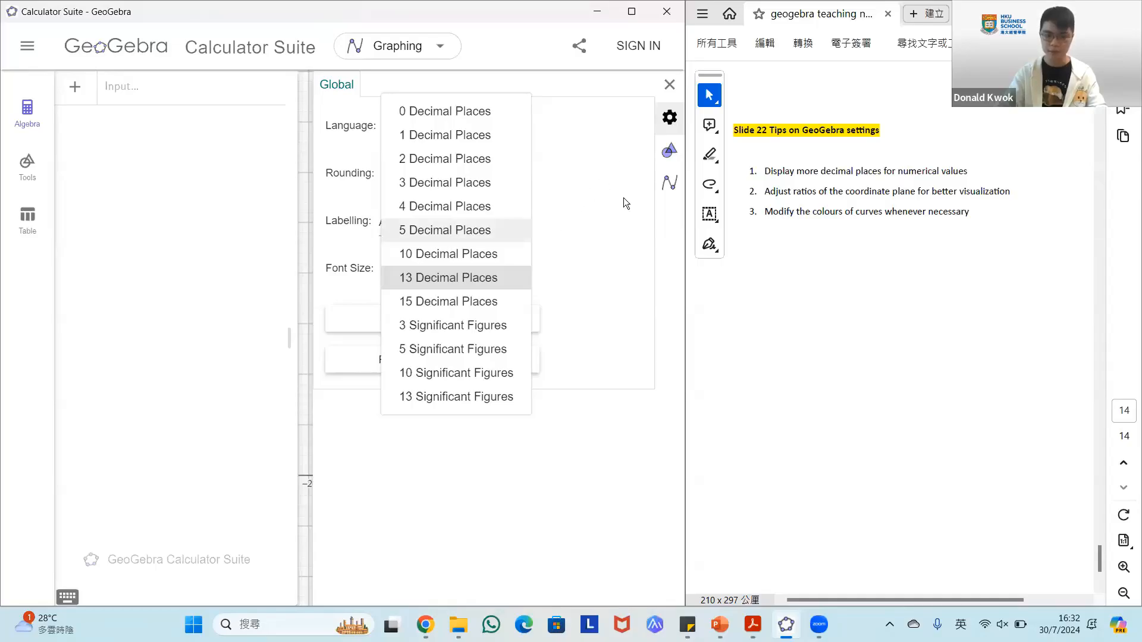
click(653, 231)
click(669, 84)
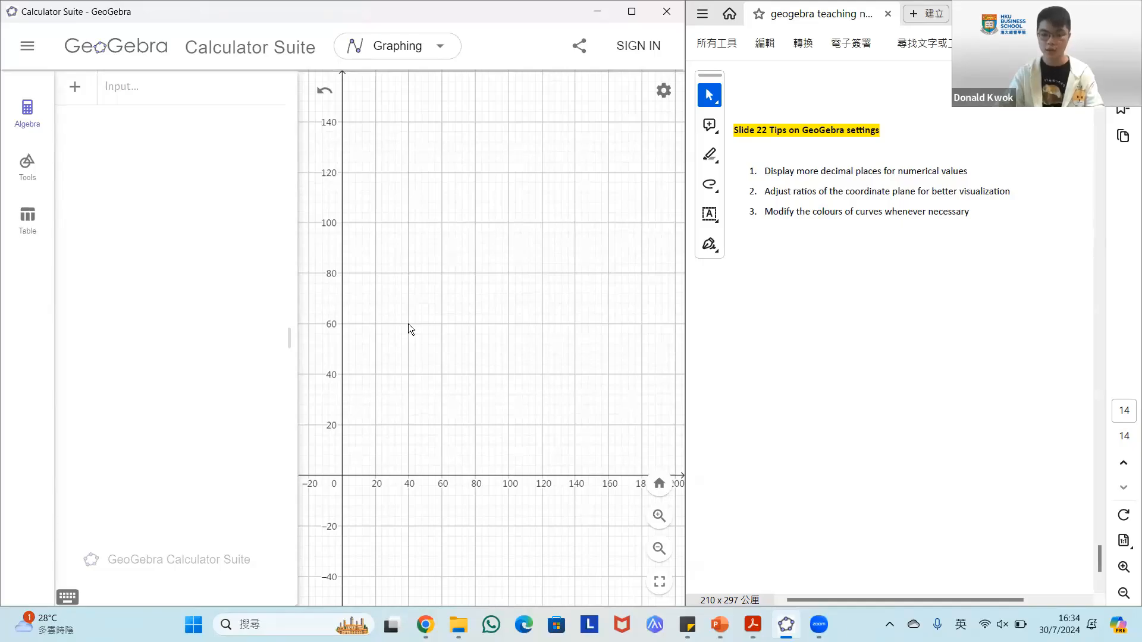
Plot three demand lines: D0: y = 100 − 0.0001x, D1: y = 99 − 0.0001x and D2: y = 98 − 0.0001x
text(D0: y = 100 - 0.0001x D1: y = 99 - 0.0001x D2: y = 98 - 0.0001x)
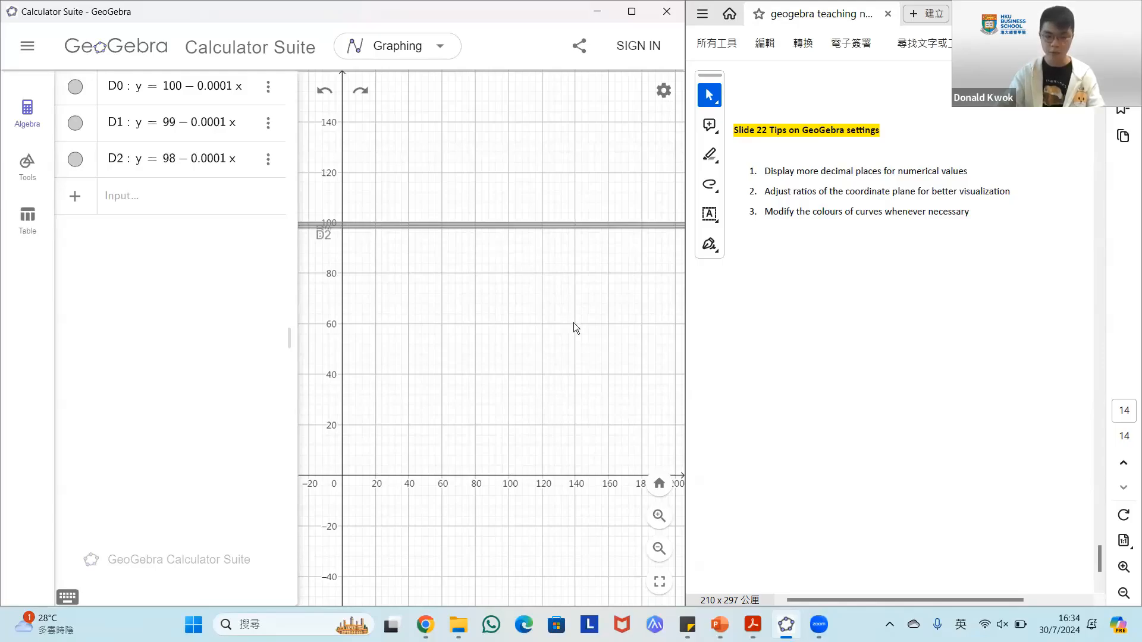
drag(581, 370, 565, 342)
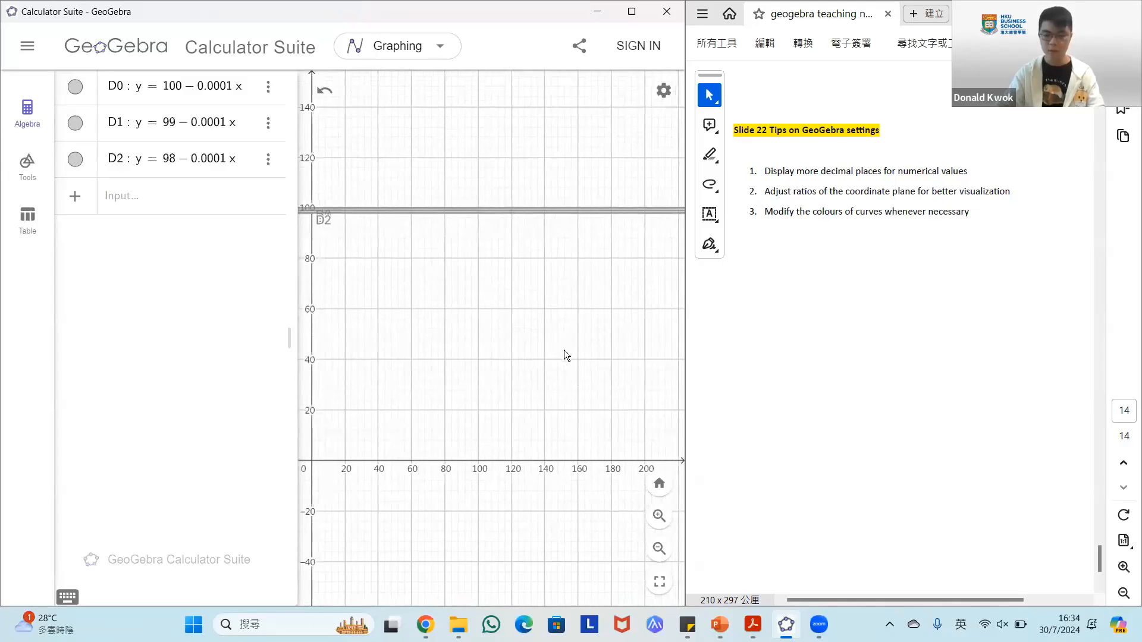
scroll(564, 350, down, 5)
drag(561, 336, 547, 330)
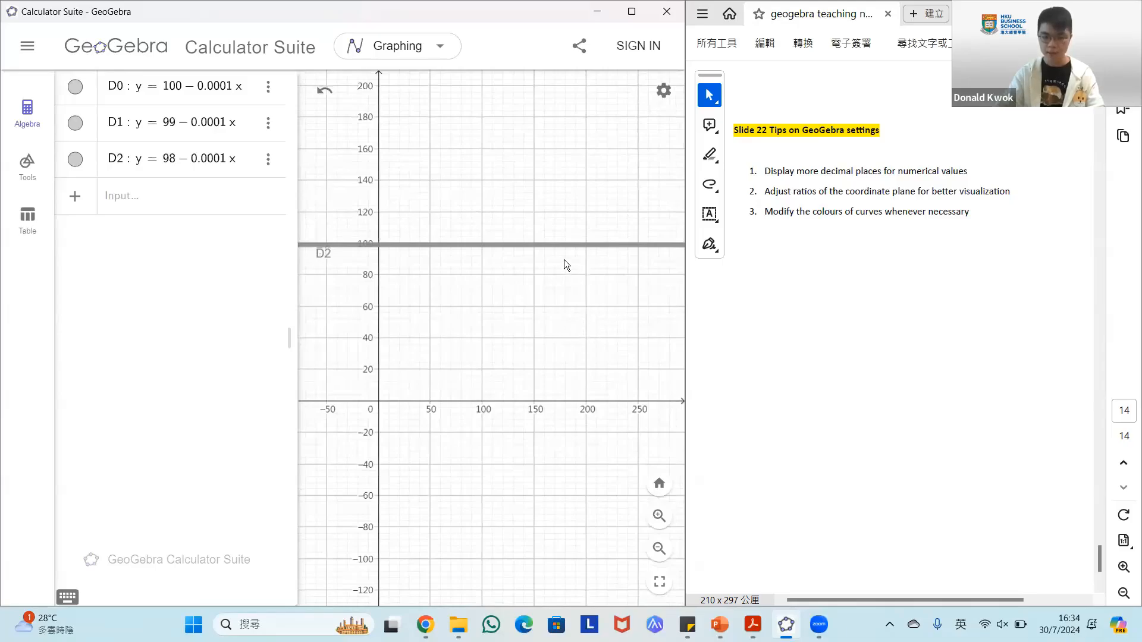
scroll(564, 258, up, 3)
Apply Zoom to fit to the graphics view repeatedly, widening the x range until D0, D1 and D2 appear as separate sloping lines
right_click(561, 303)
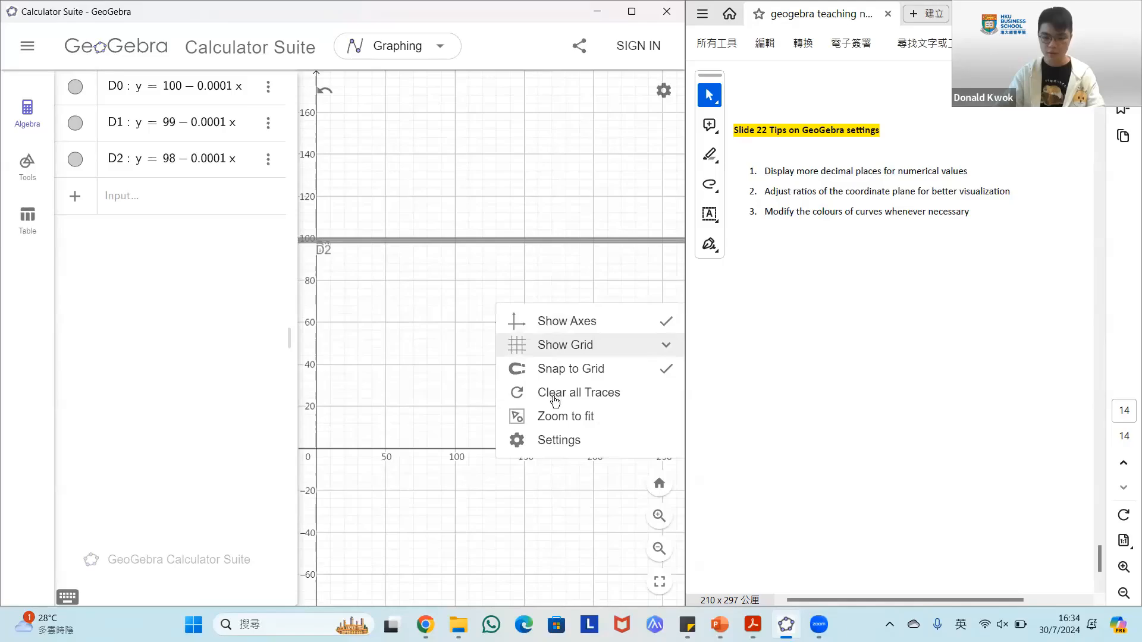
click(592, 416)
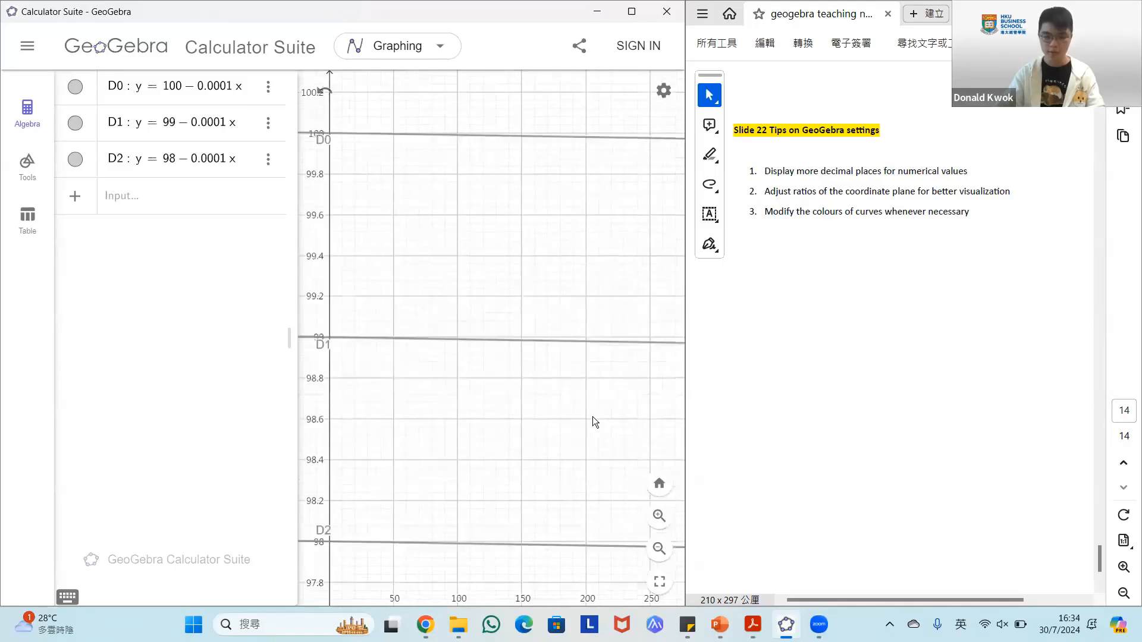
scroll(597, 426, down, 6)
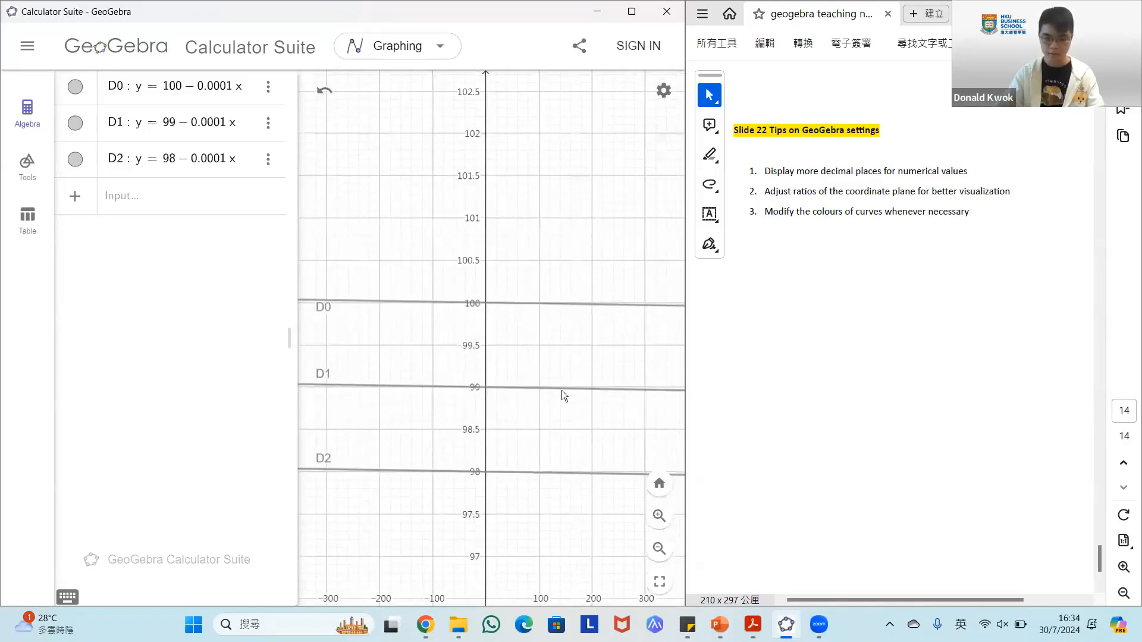
scroll(557, 351, down, 5)
right_click(607, 451)
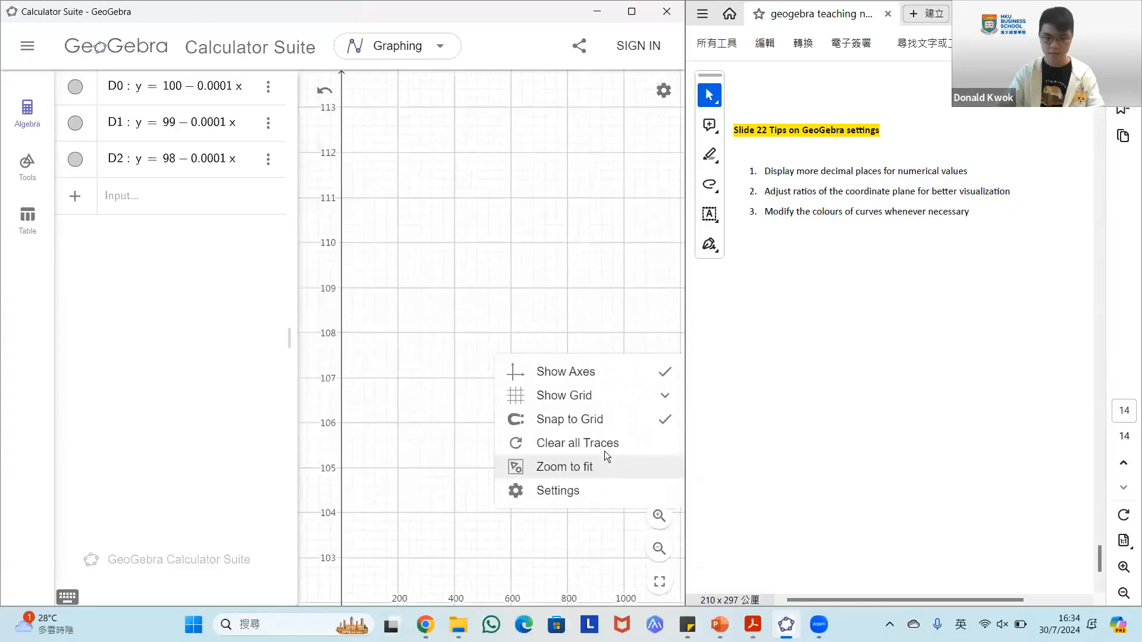
click(602, 464)
scroll(594, 423, down, 7)
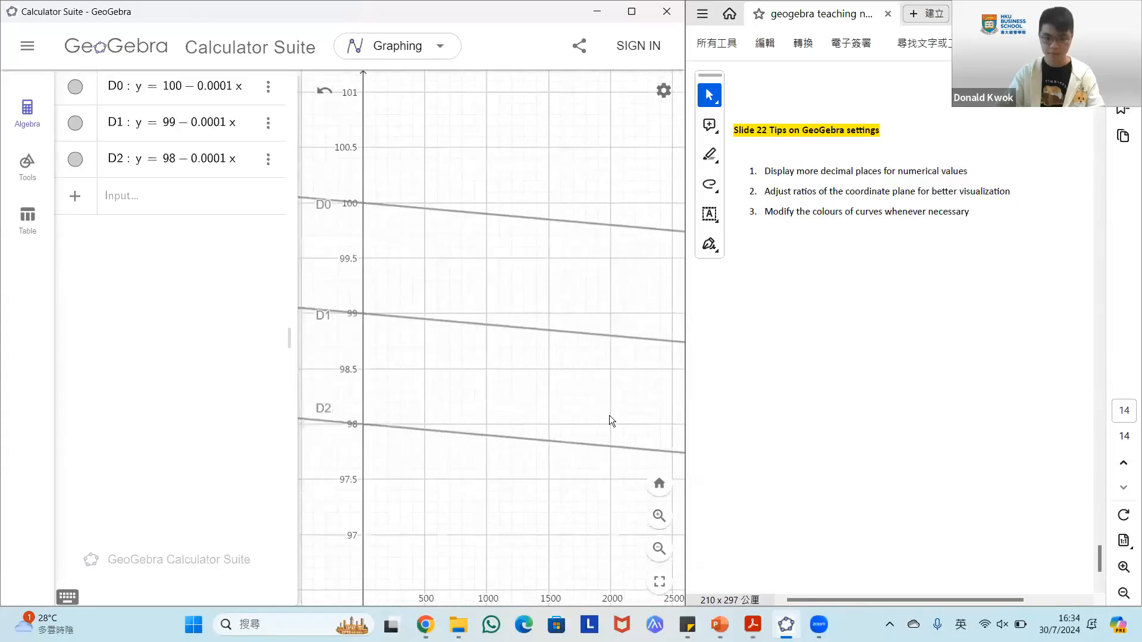
scroll(504, 375, down, 6)
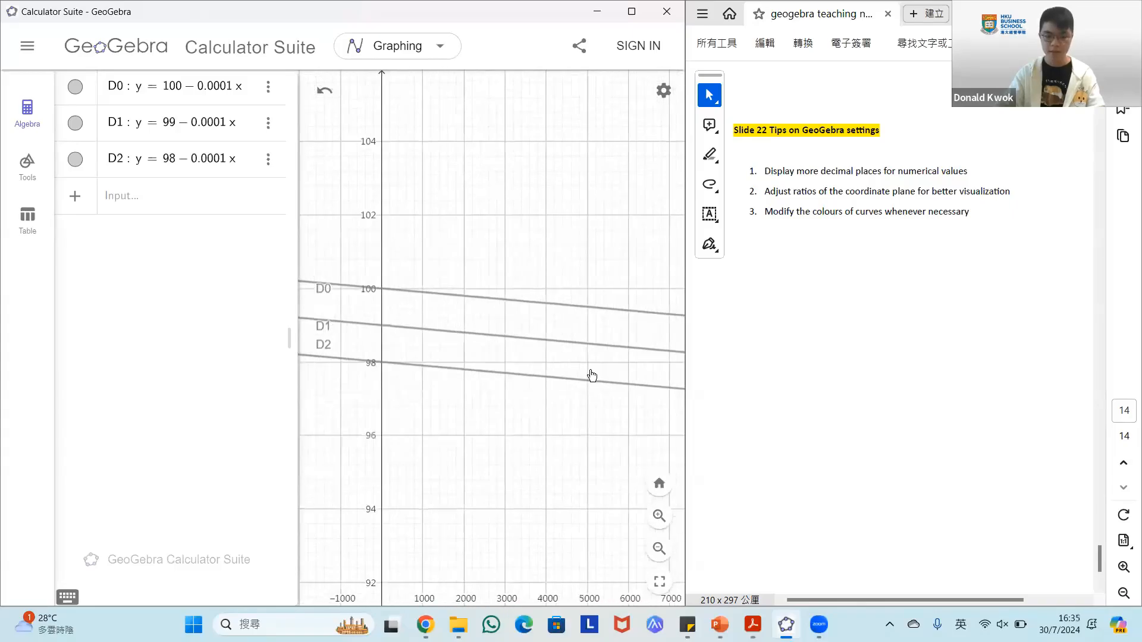
scroll(582, 344, up, 2)
drag(609, 339, 597, 310)
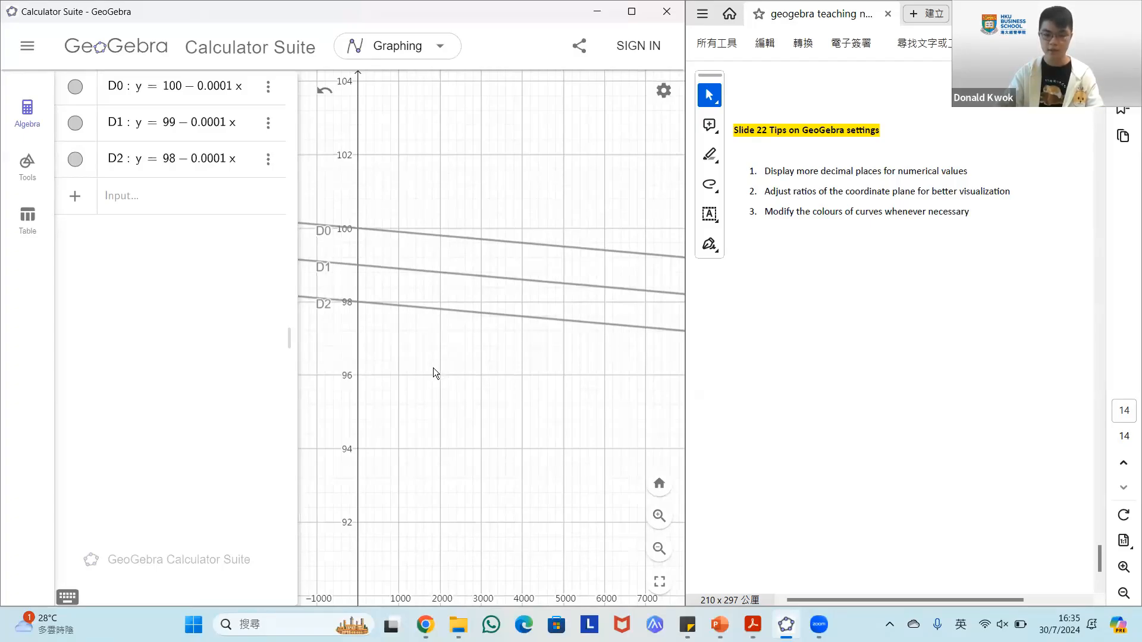
Set the xAxis : yAxis ratio of the coordinate plane to 1500 : 1
click(664, 90)
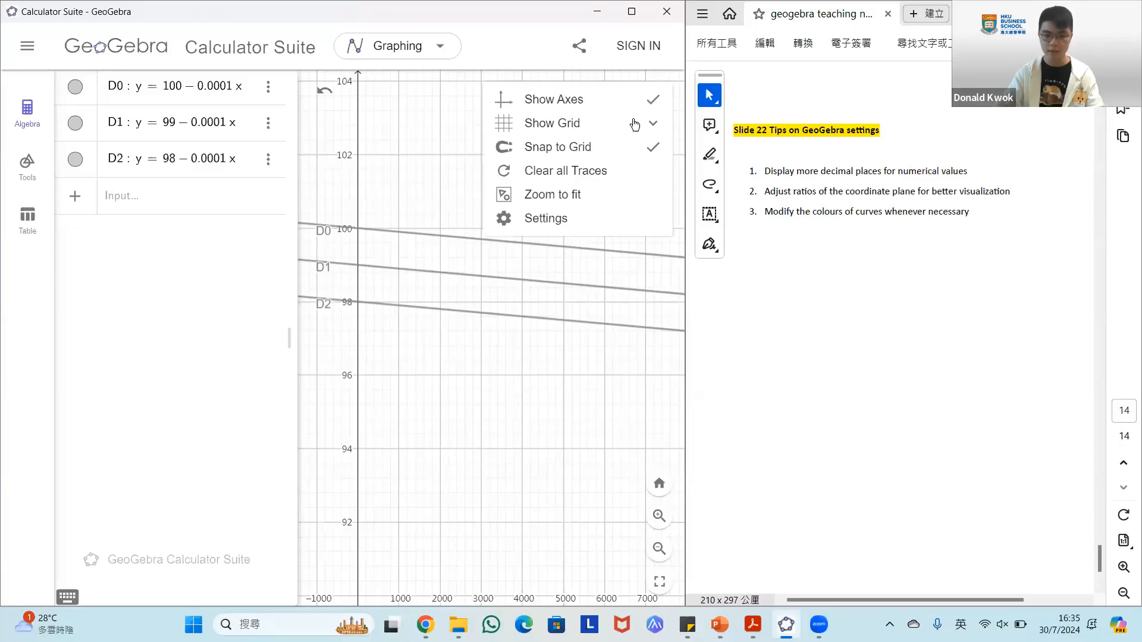
click(580, 216)
drag(350, 245, 399, 245)
text(1500)
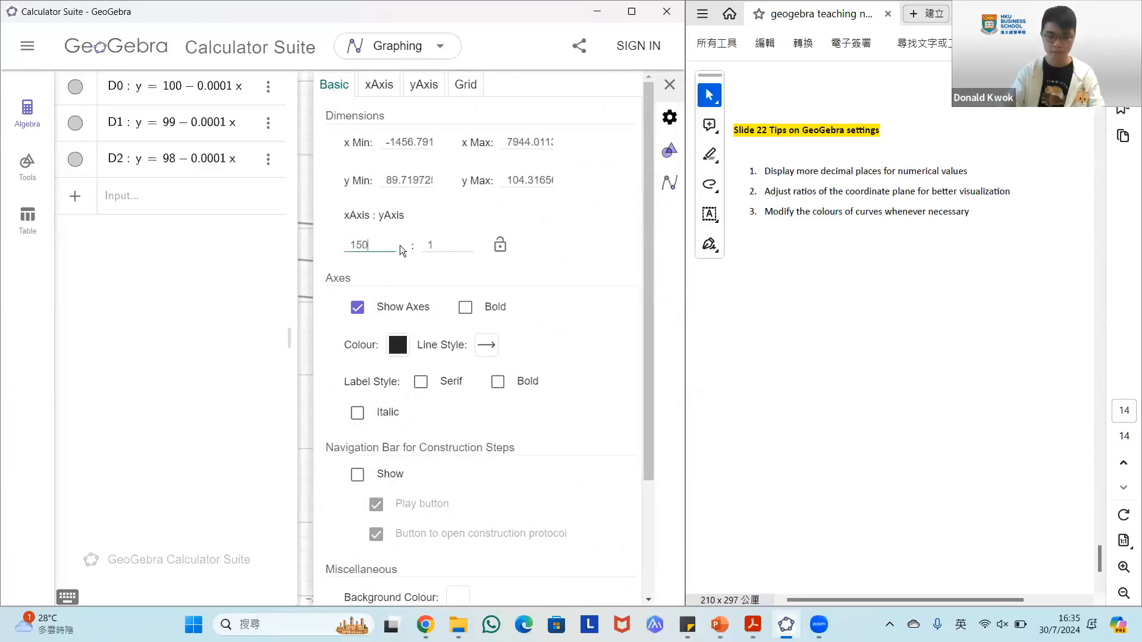
key(Return)
click(669, 84)
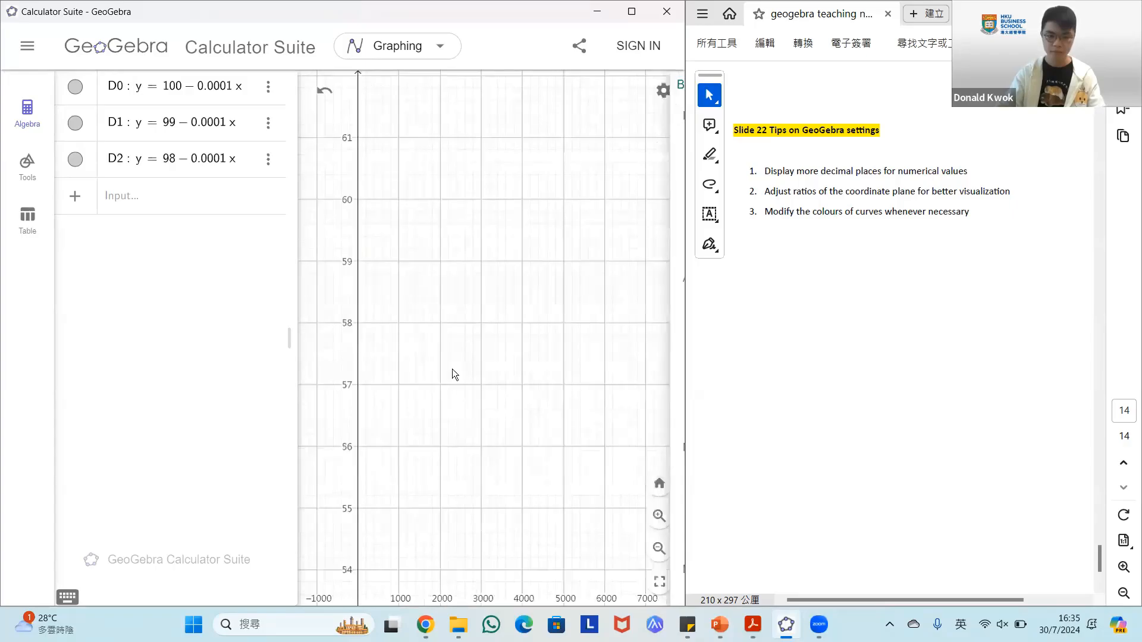
scroll(450, 365, down, 15)
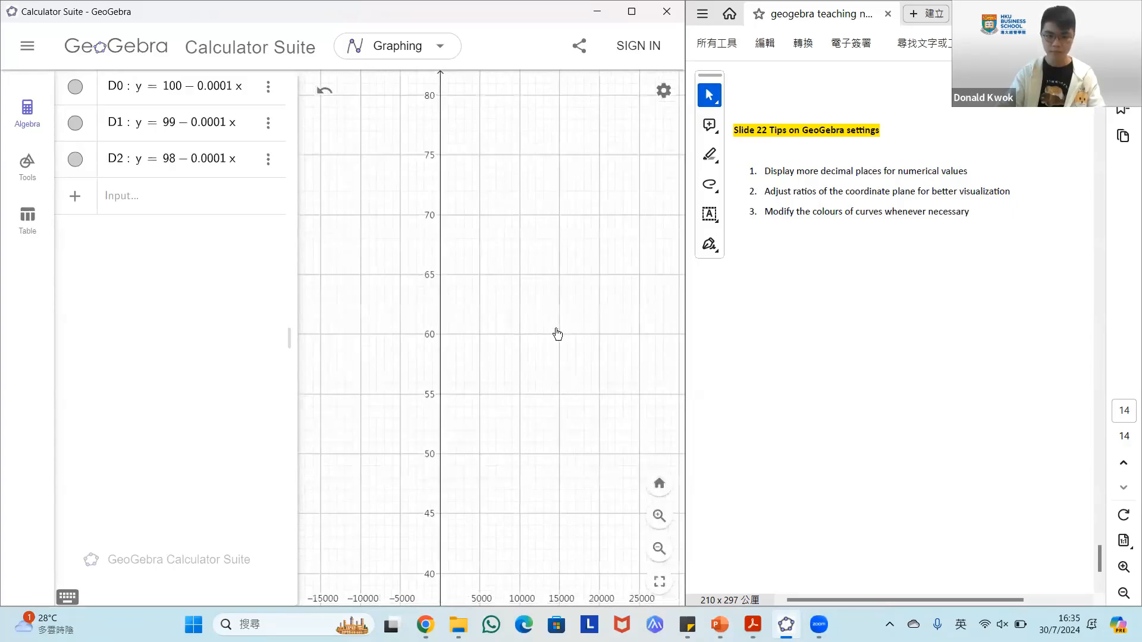
Change the colour of the demand line D0 to red in its object settings
scroll(464, 360, down, 2)
drag(553, 263, 460, 346)
drag(672, 390, 619, 331)
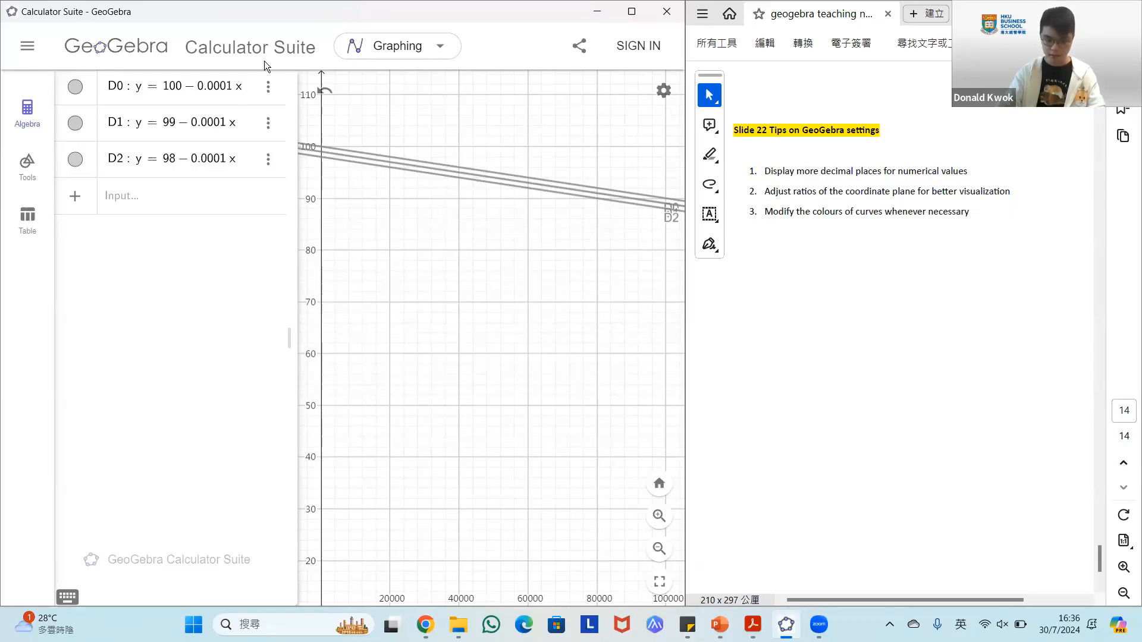
click(268, 87)
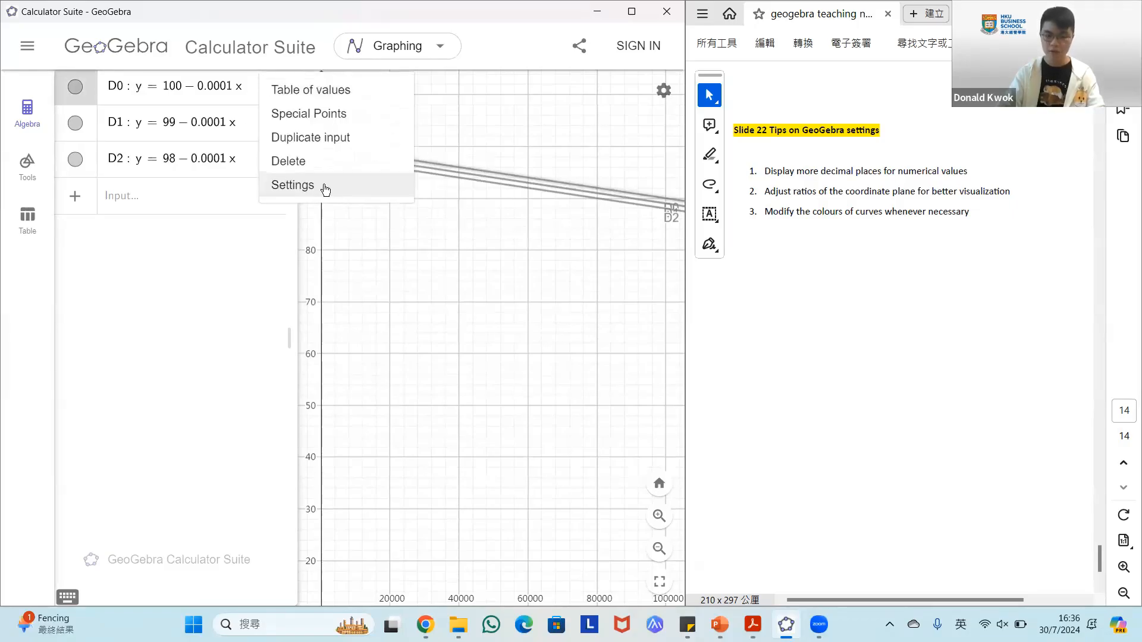
click(325, 189)
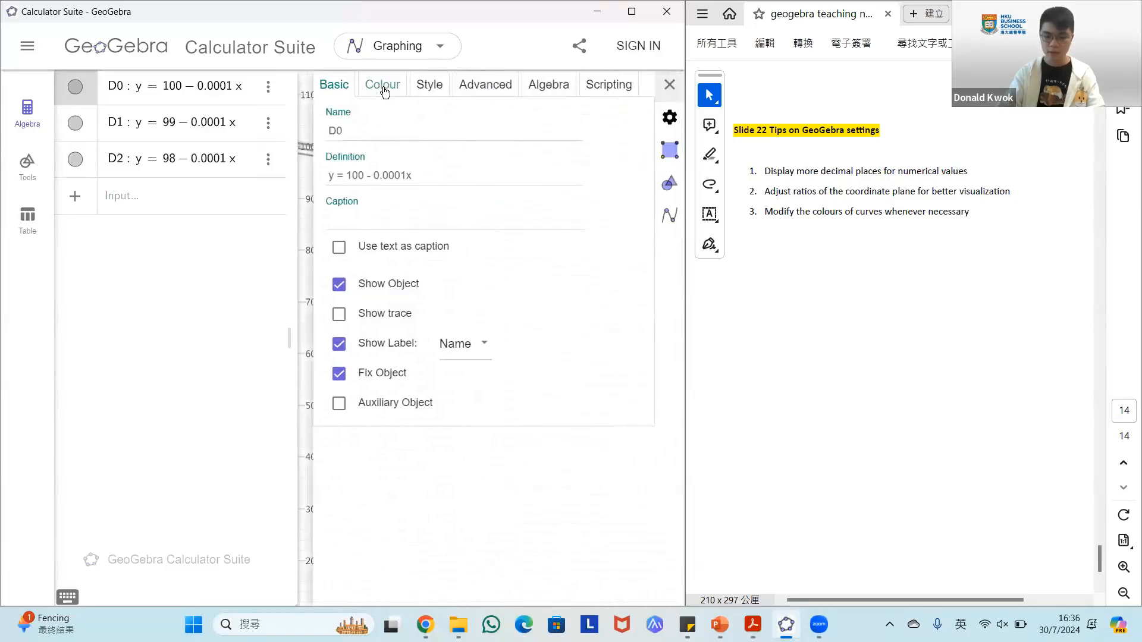
click(383, 87)
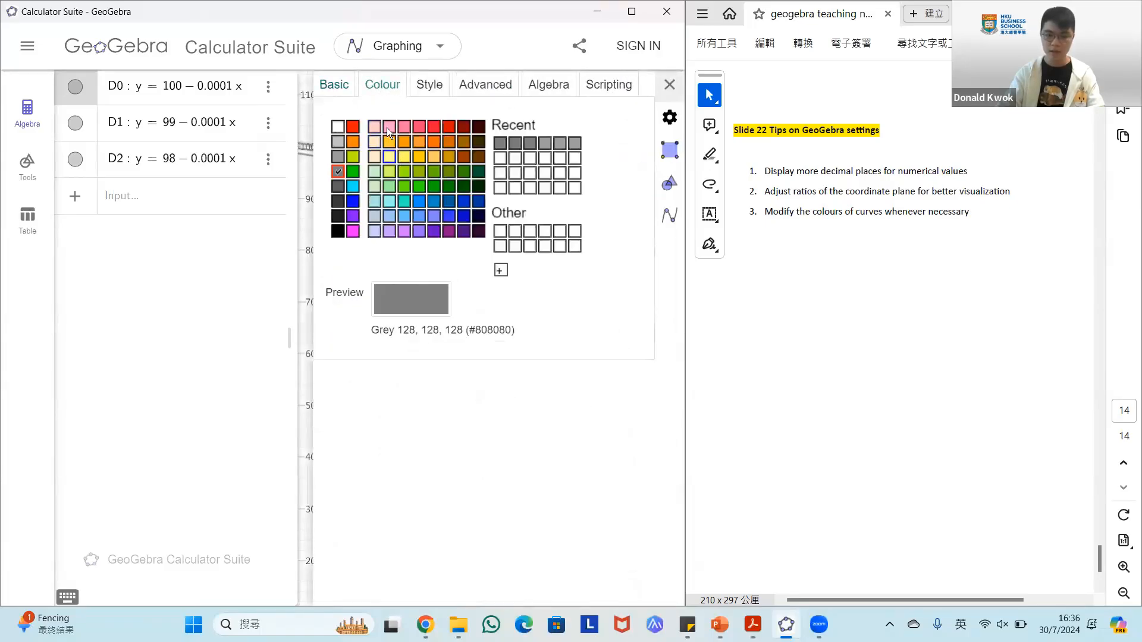
click(356, 127)
Colour demand line D1 blue and D2 green (#66FF00), and close the settings to return to the graph
click(187, 127)
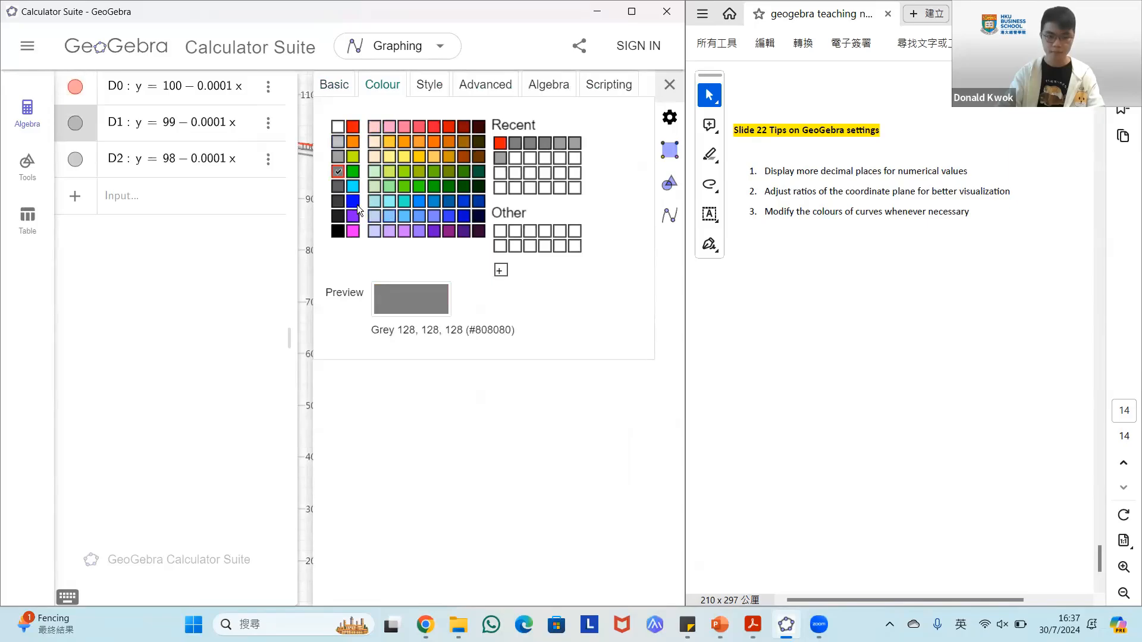
click(356, 204)
click(214, 167)
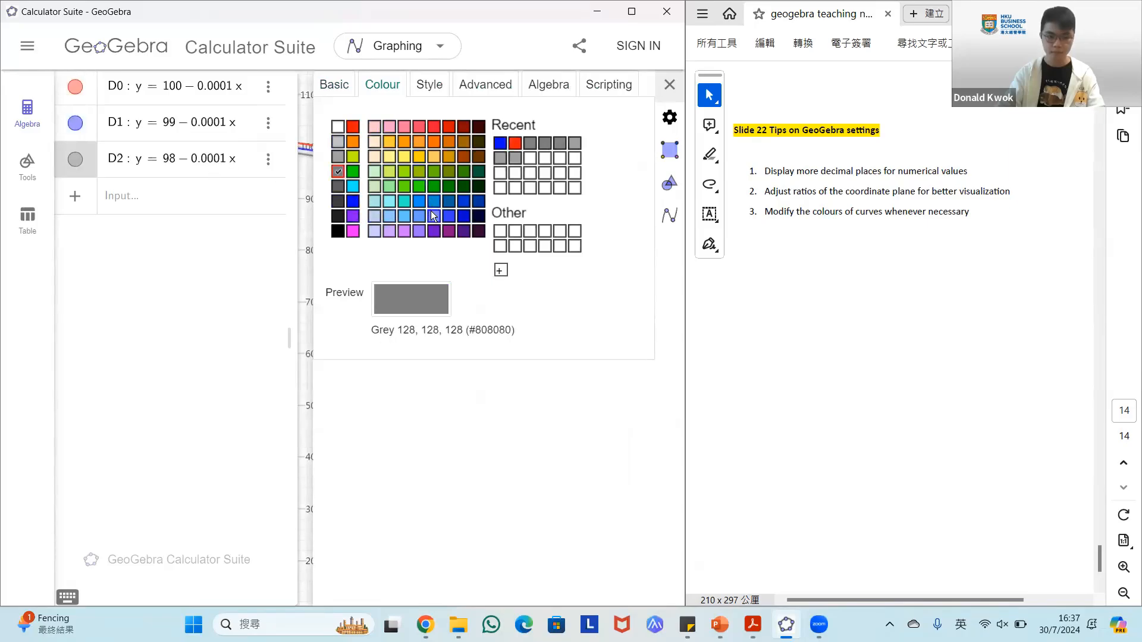
click(405, 186)
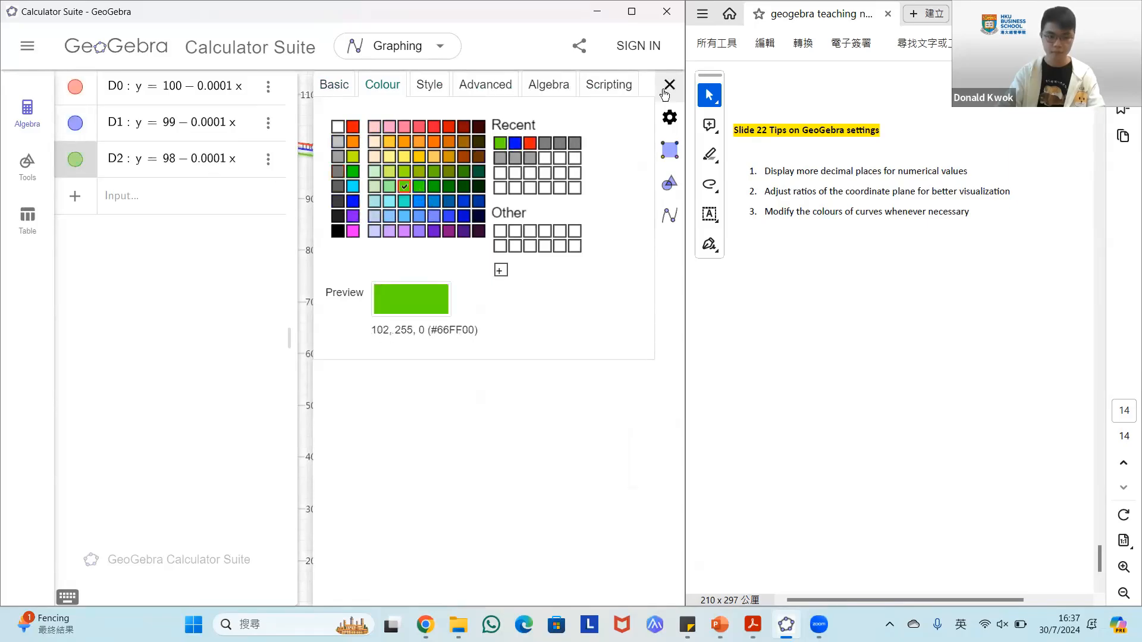
click(668, 85)
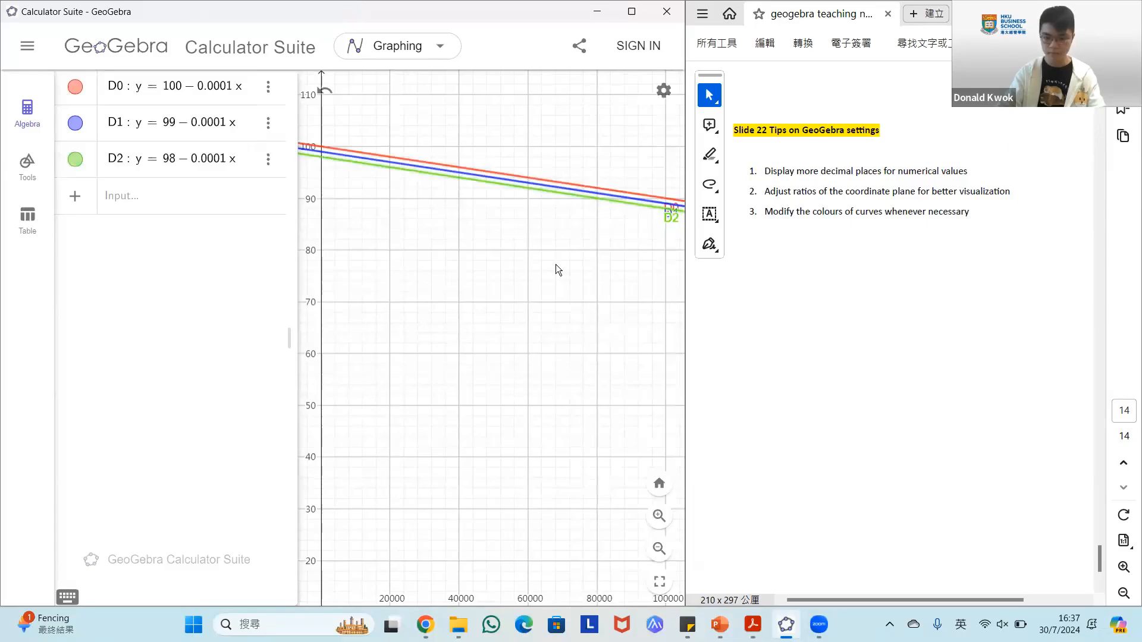